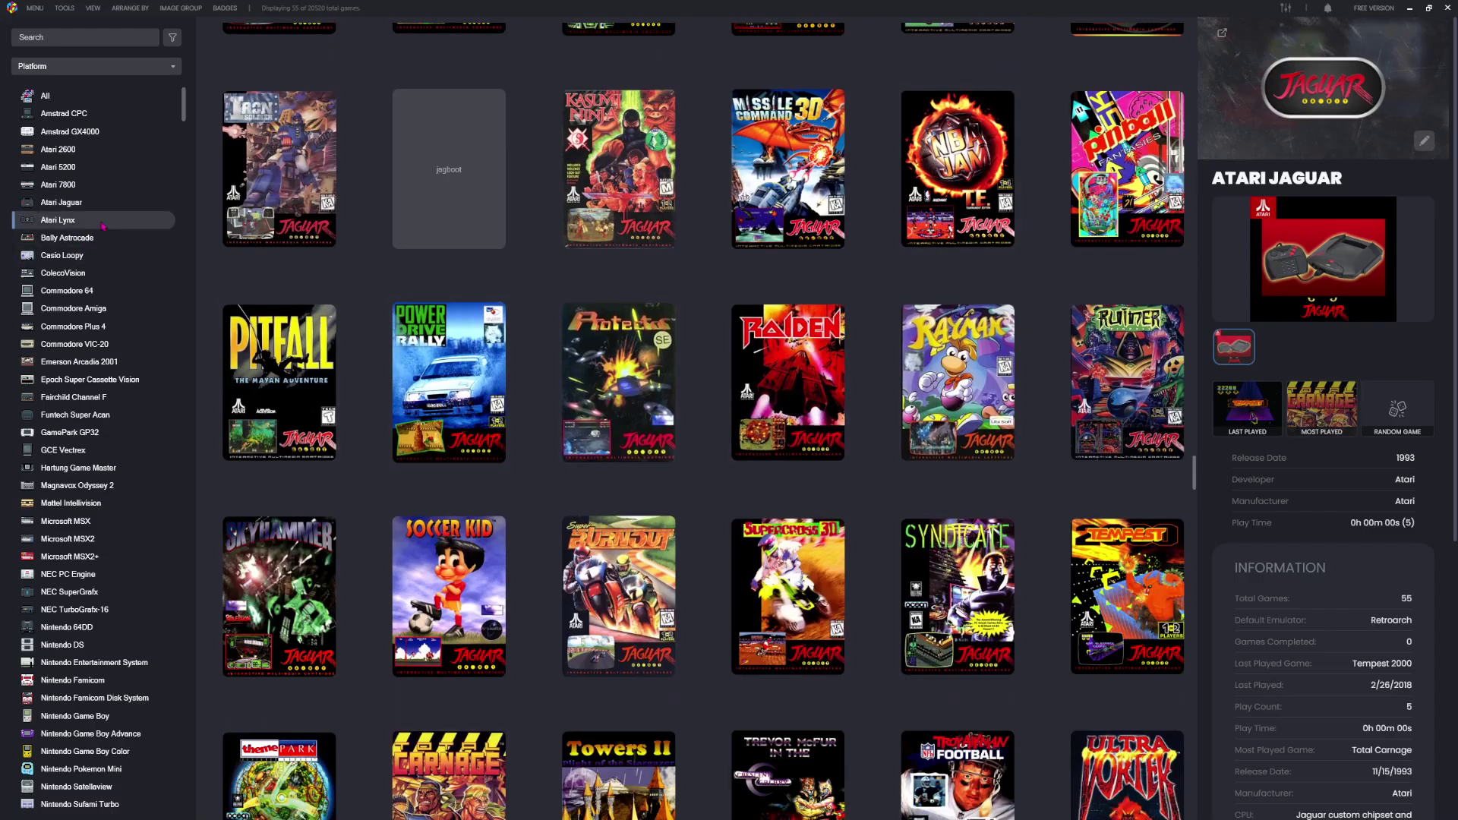
Step from the Atari Lynx library through Bally Astrocade and Casio Loopy to the flight simulator row.
left_click(102, 224)
key("Down")
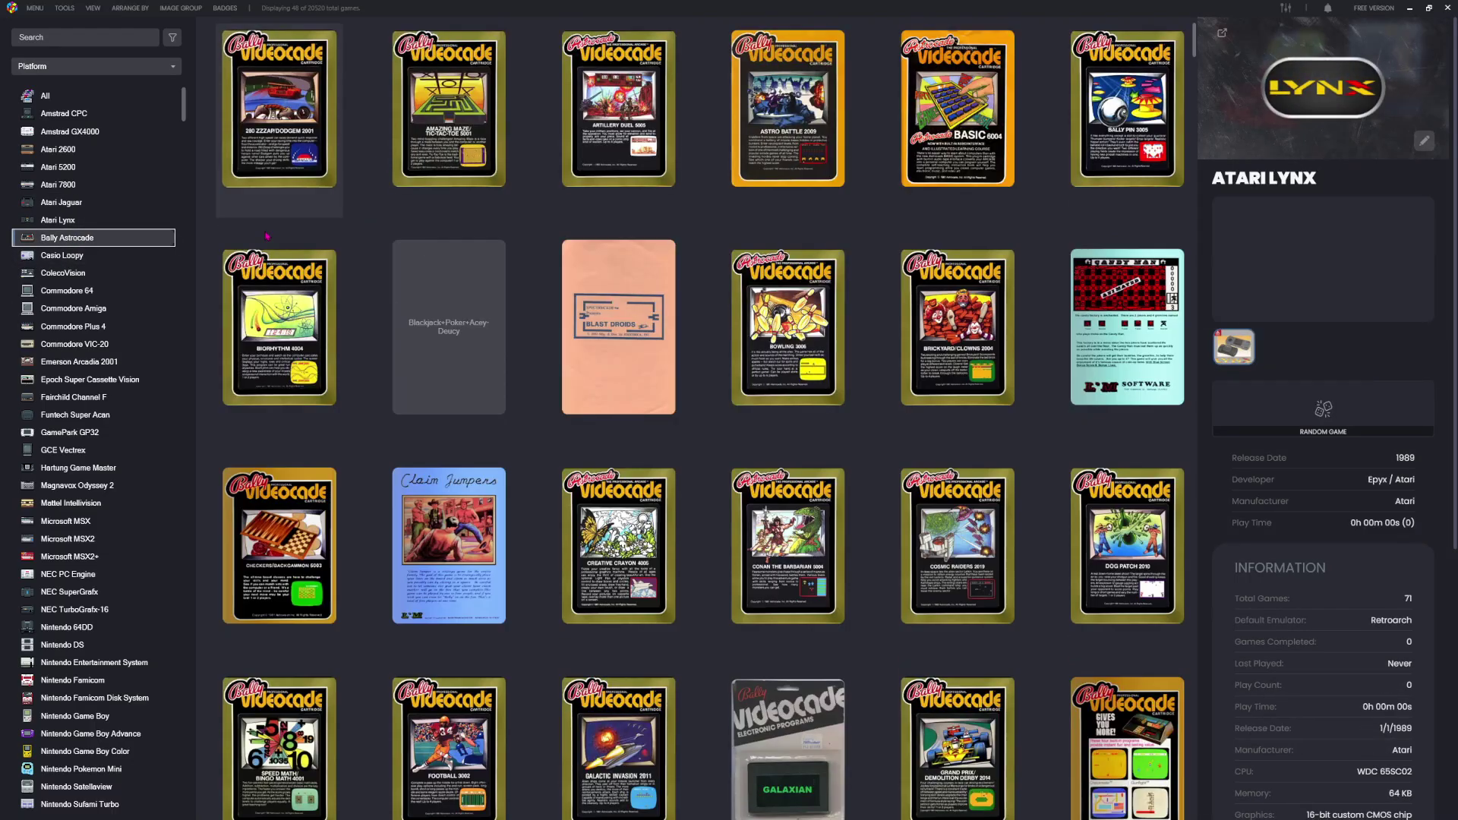
key("Down")
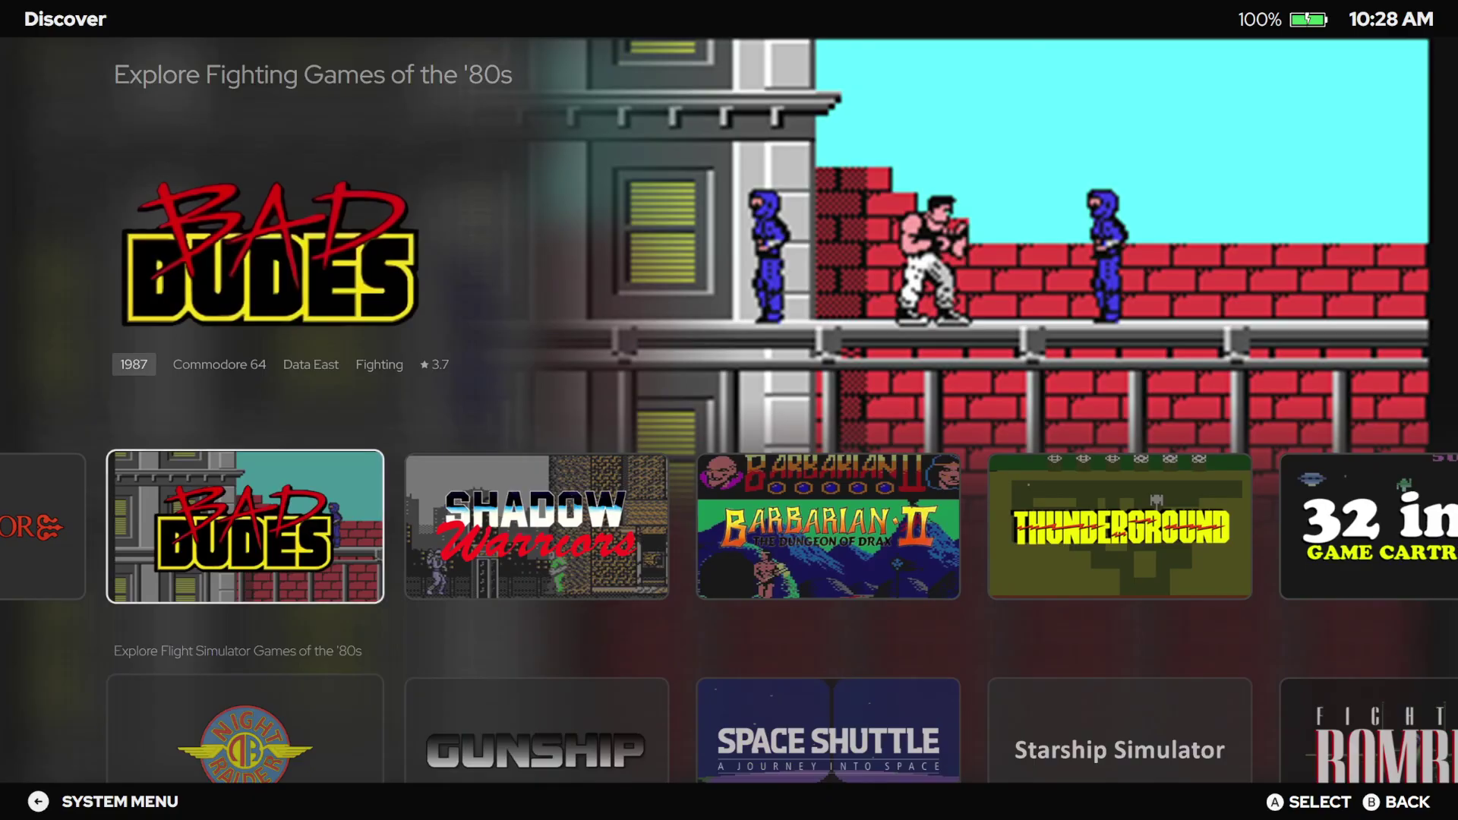
key("Down")
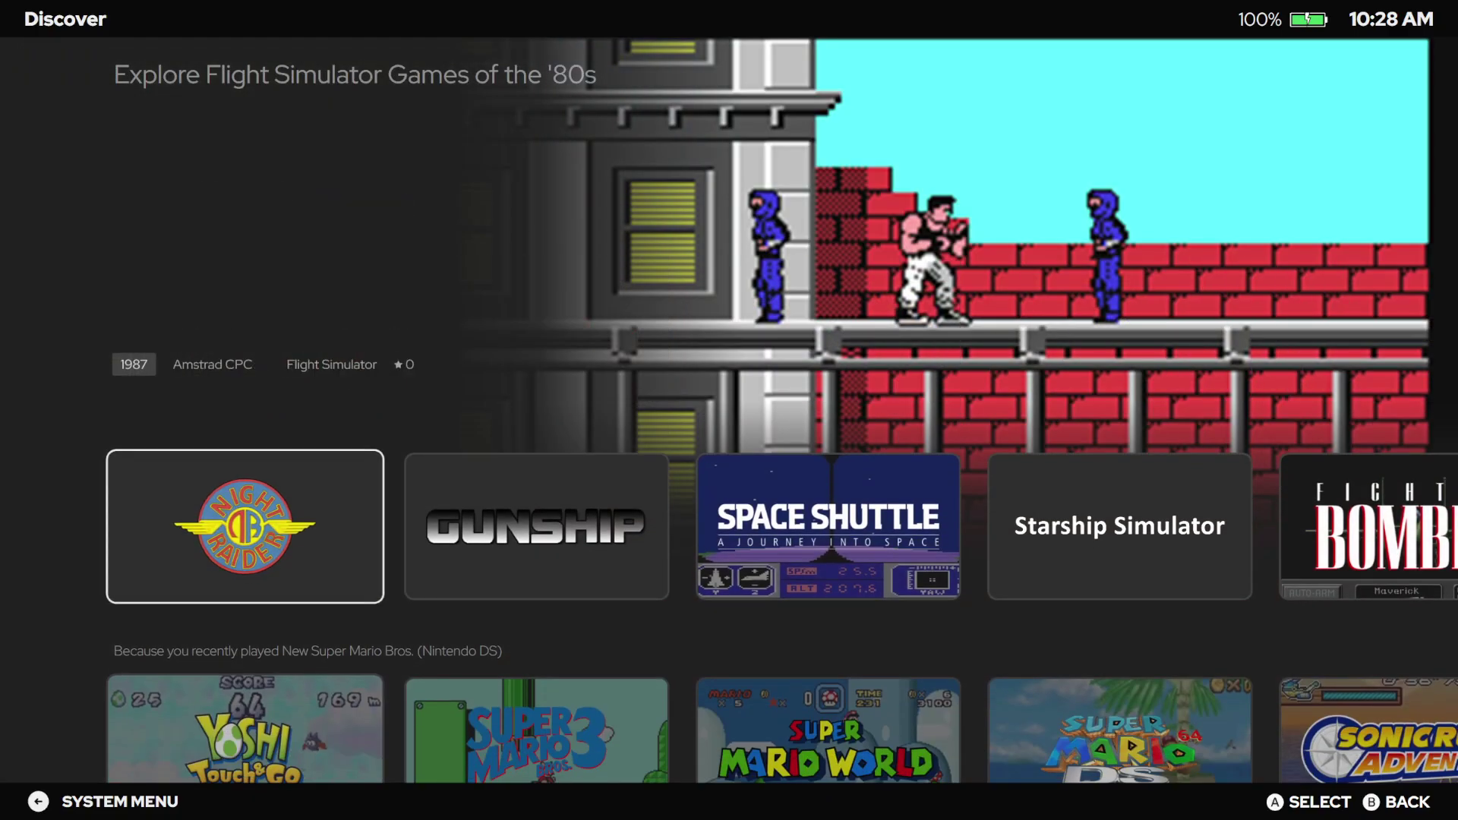
Browse Discover tiles from Gunship to Super Mario World, Sonic Rush and Sonic Rush Adventure.
key("Right")
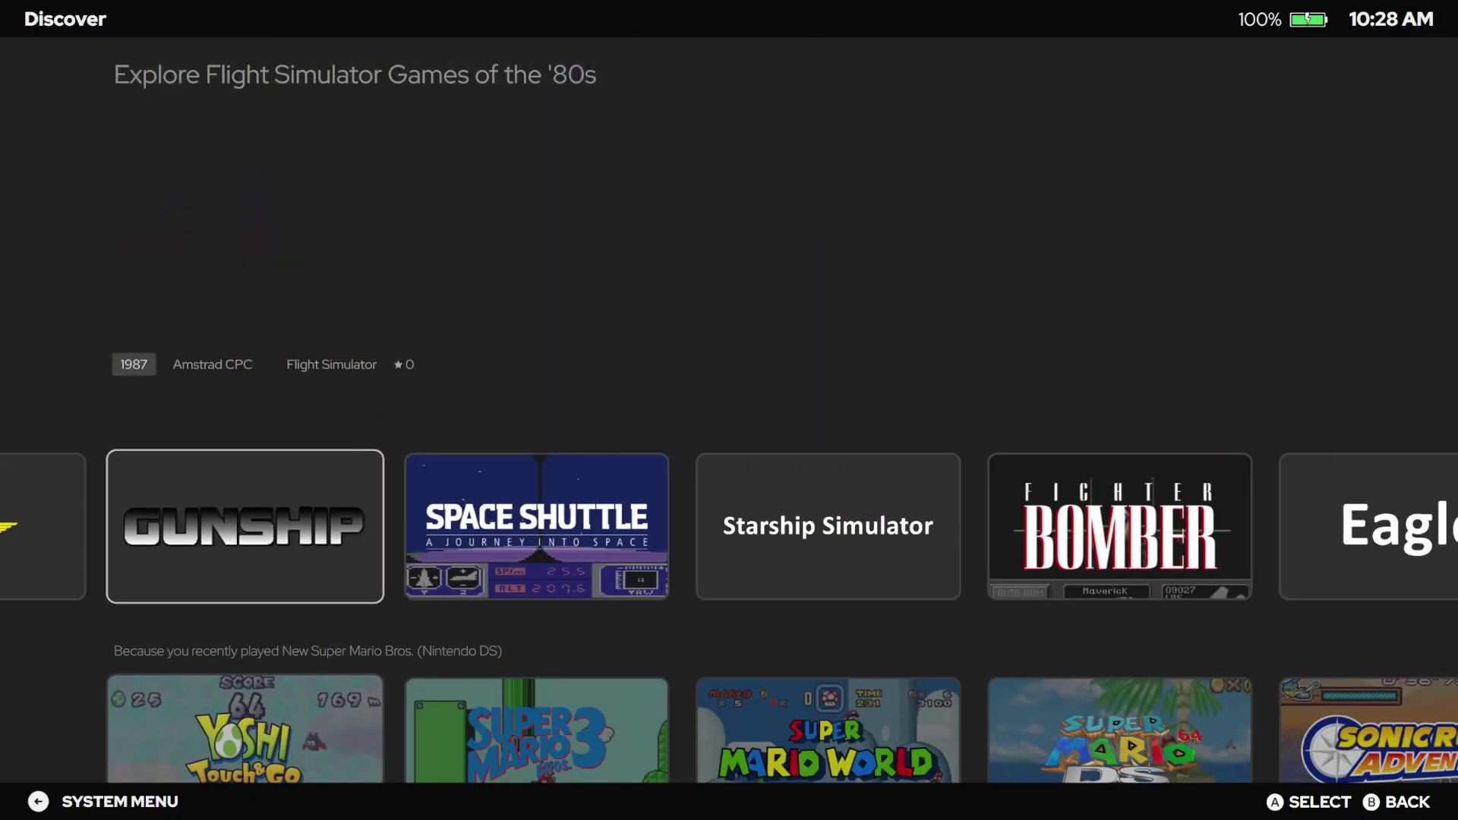
key("Down")
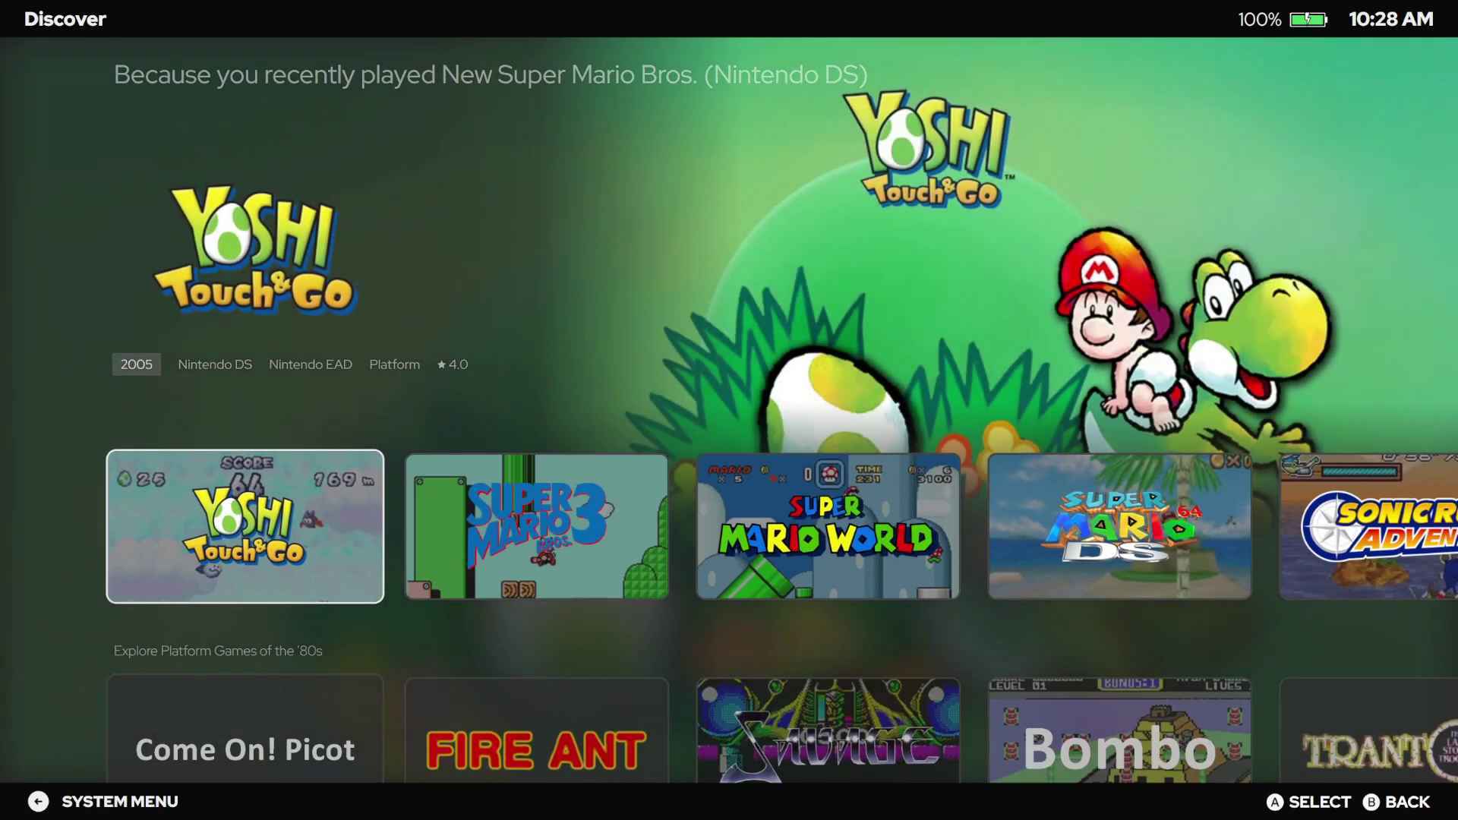
key("Right")
key("Right")
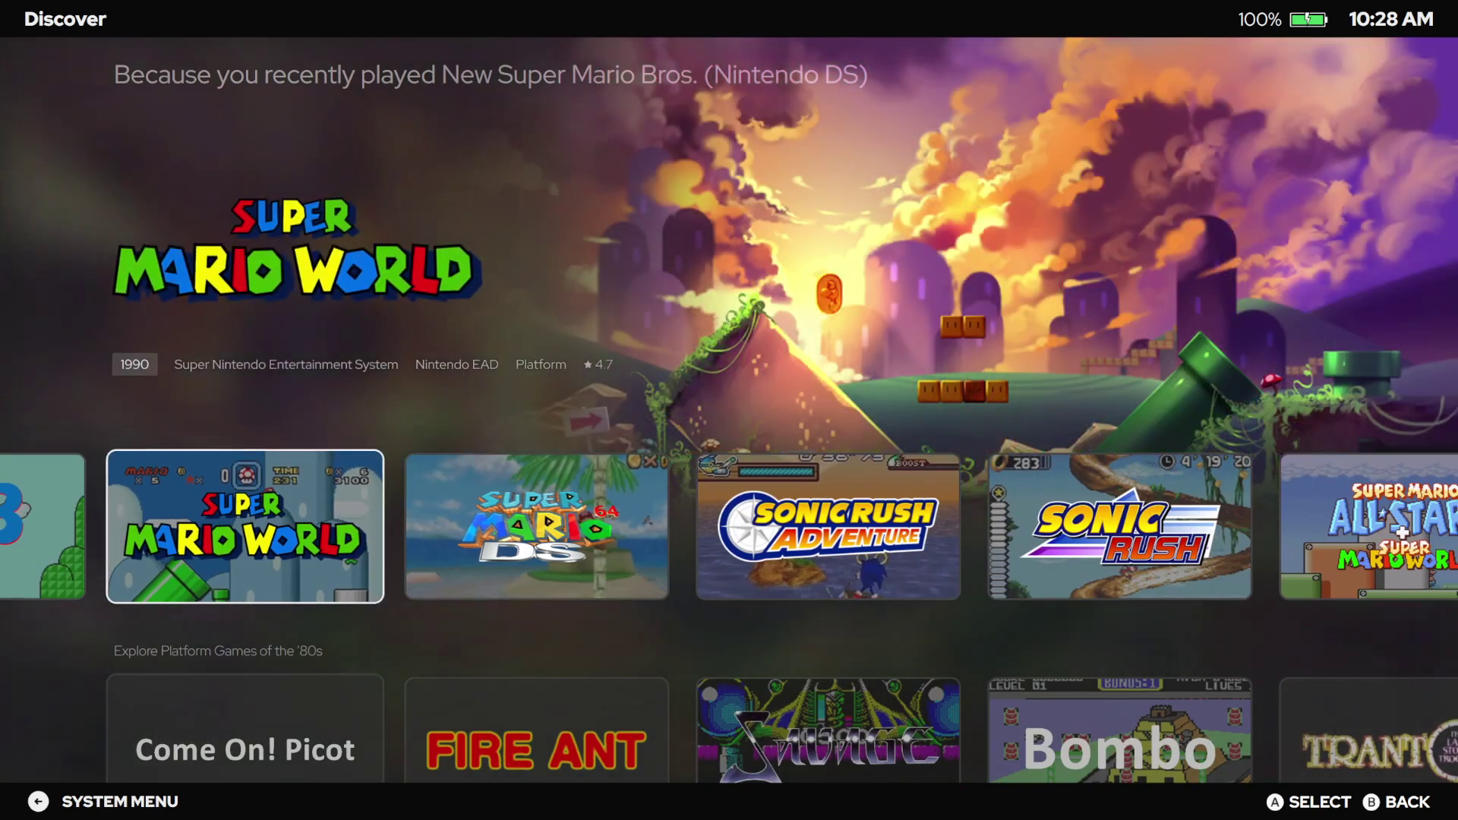
key("Right")
key("Right")
key("Right")
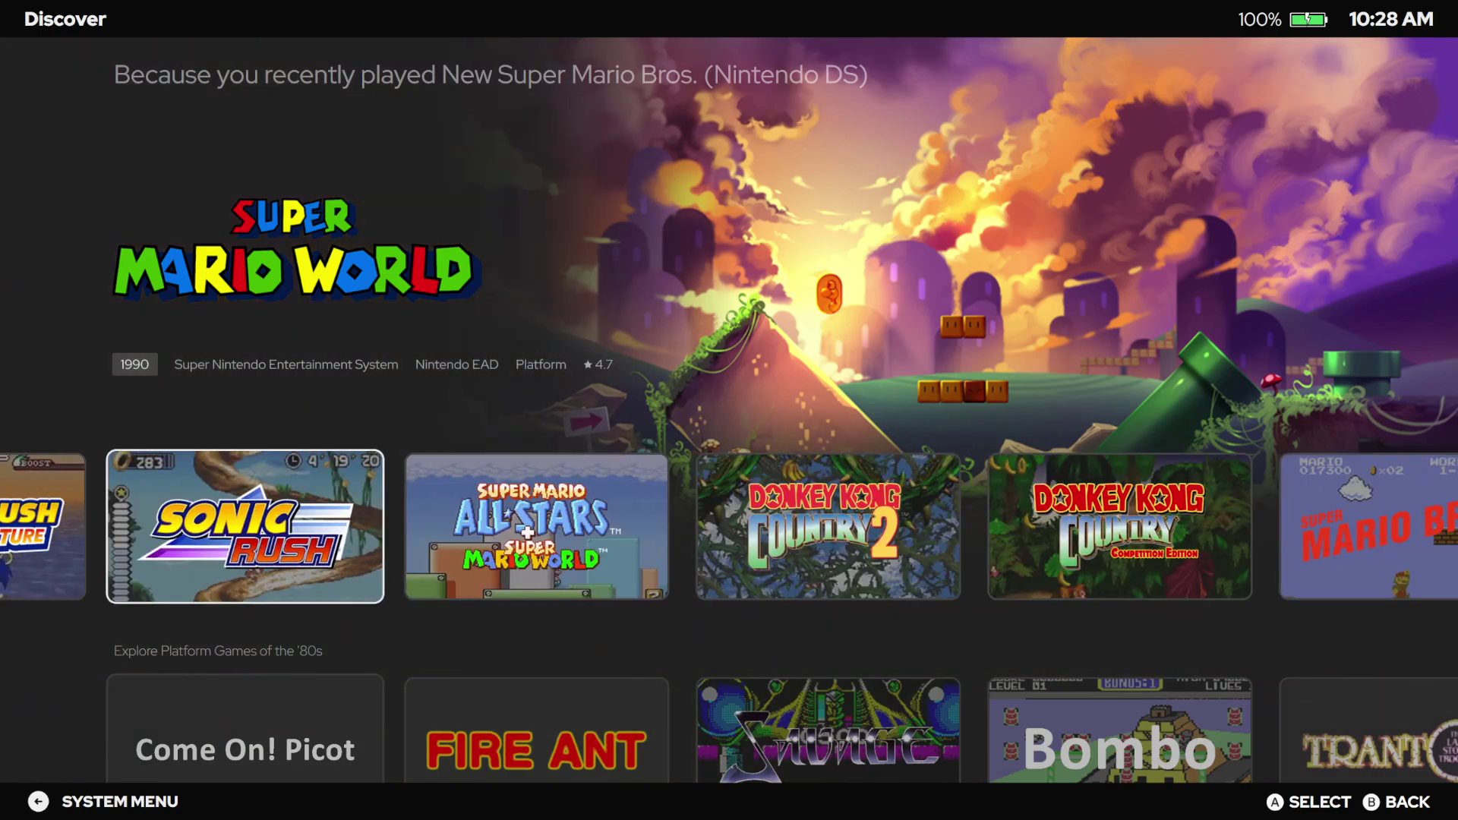
key("Left")
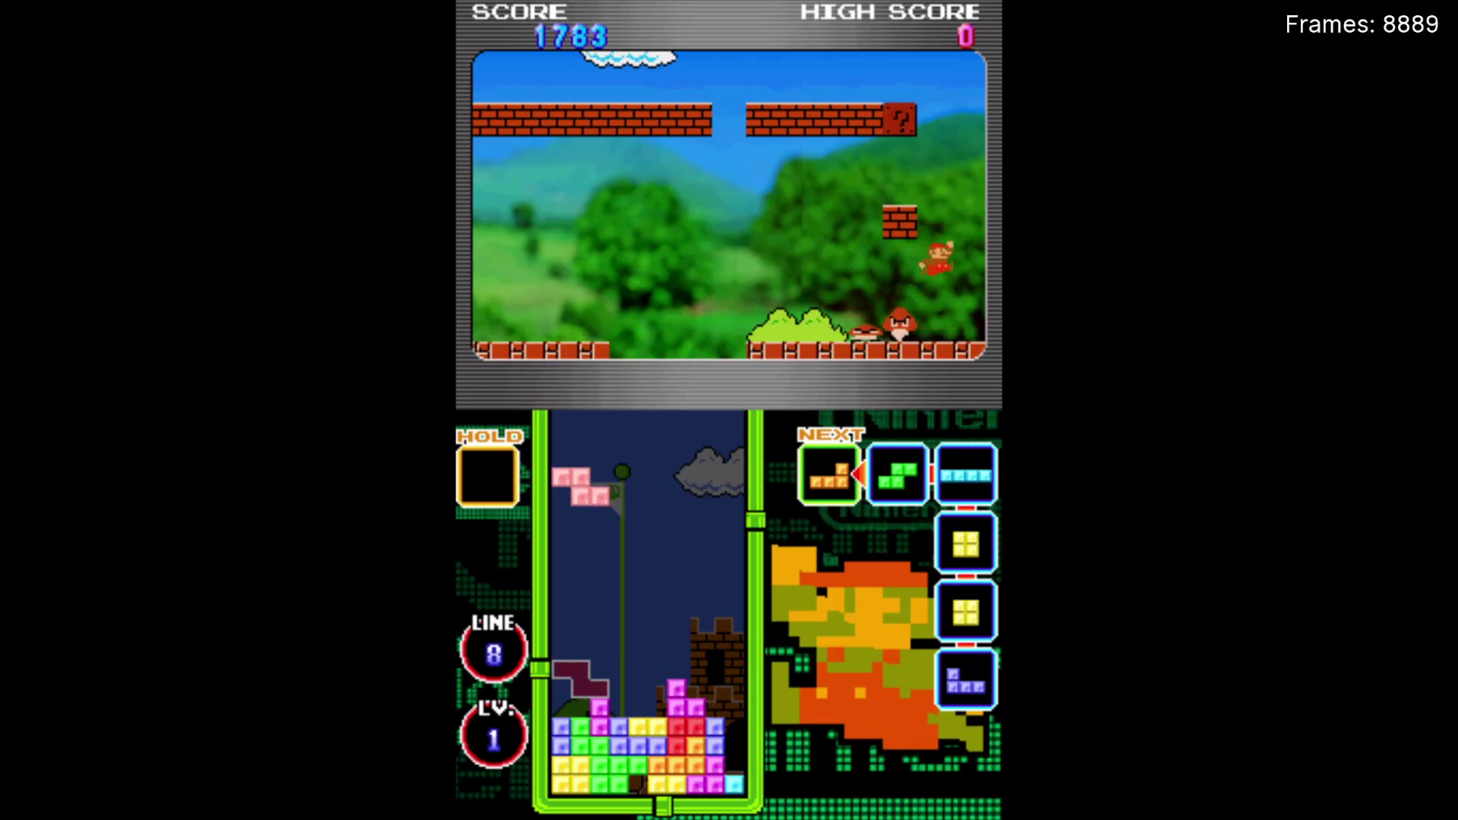
Play the falling-block game, shifting, rotating and dropping the Z, L and S pieces.
key("Right")
key("Right")
key("Right")
key("Right")
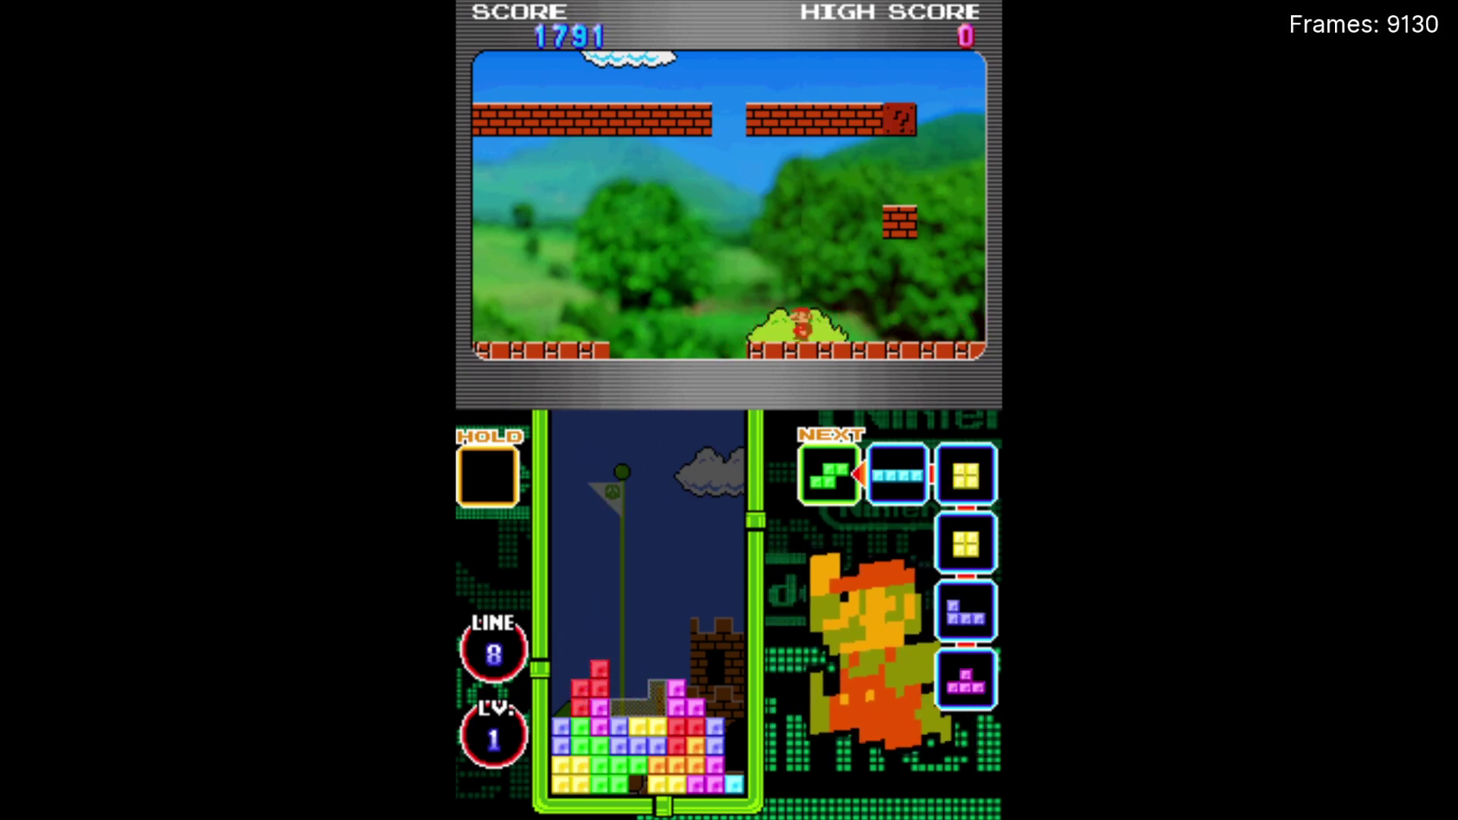
key("x")
key("Right")
key("Right")
key("Right")
key("x")
key("x")
key("Right")
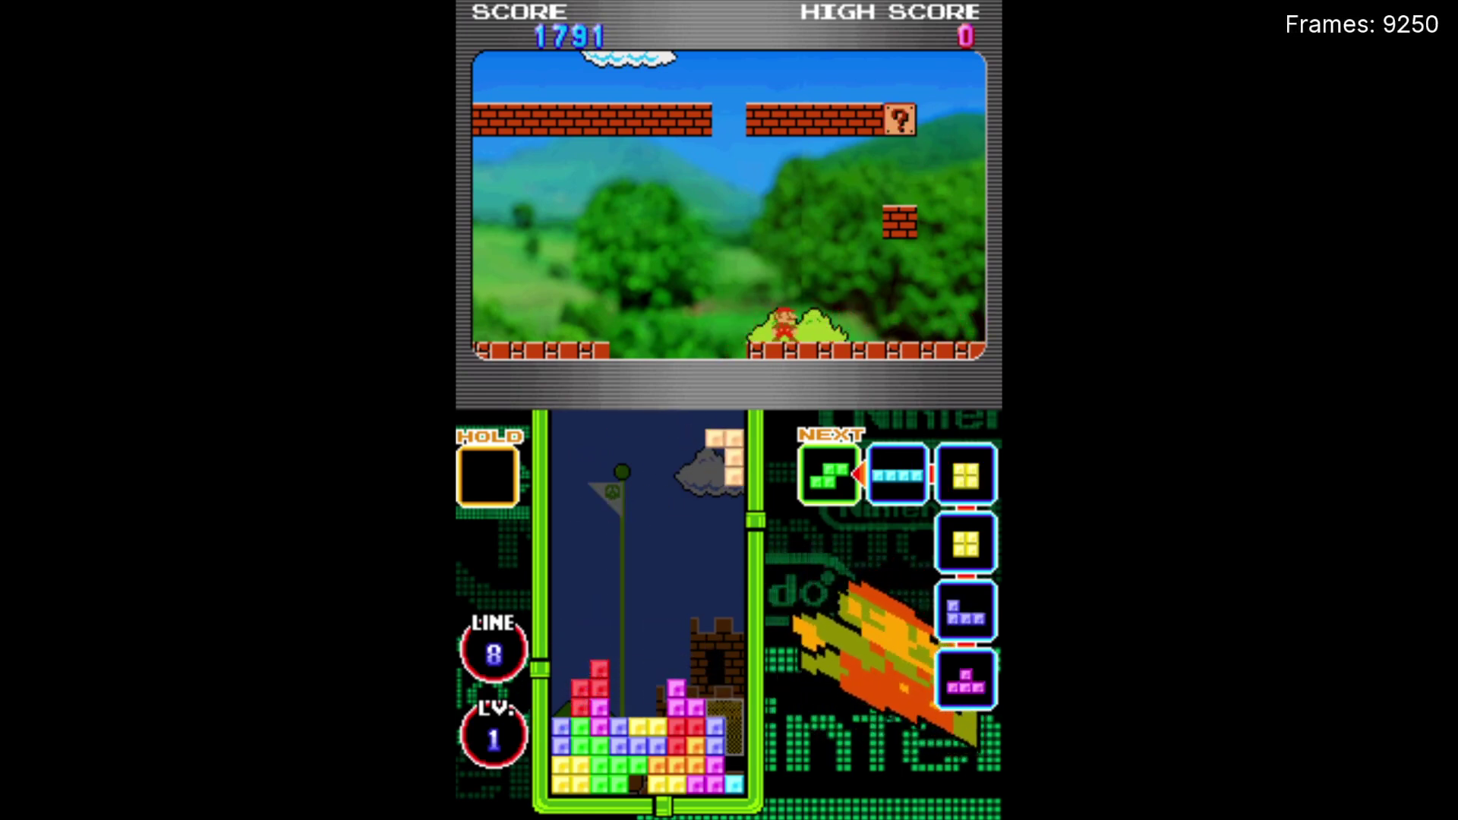
key("Down")
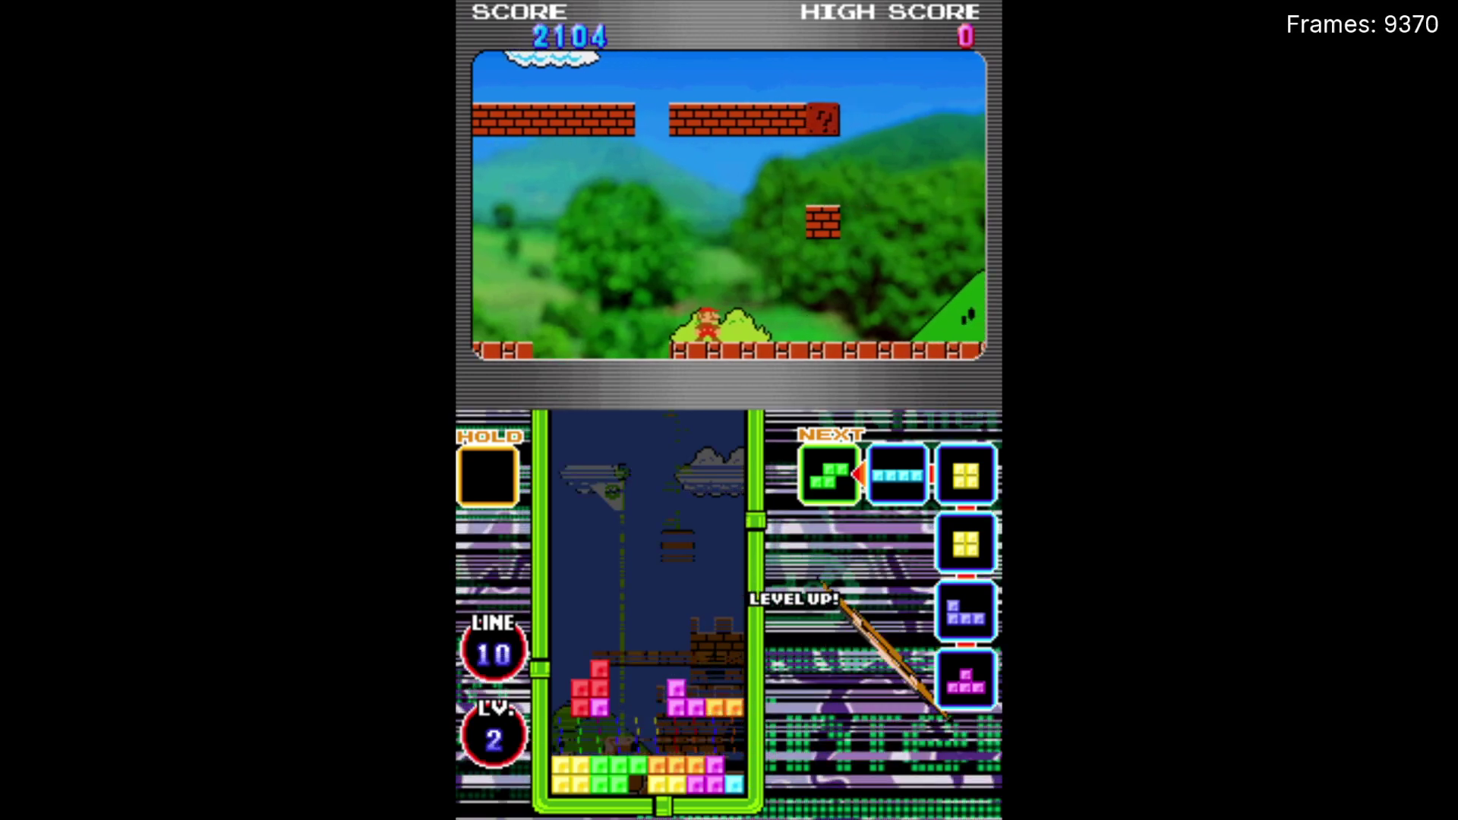
key("x")
key("Right")
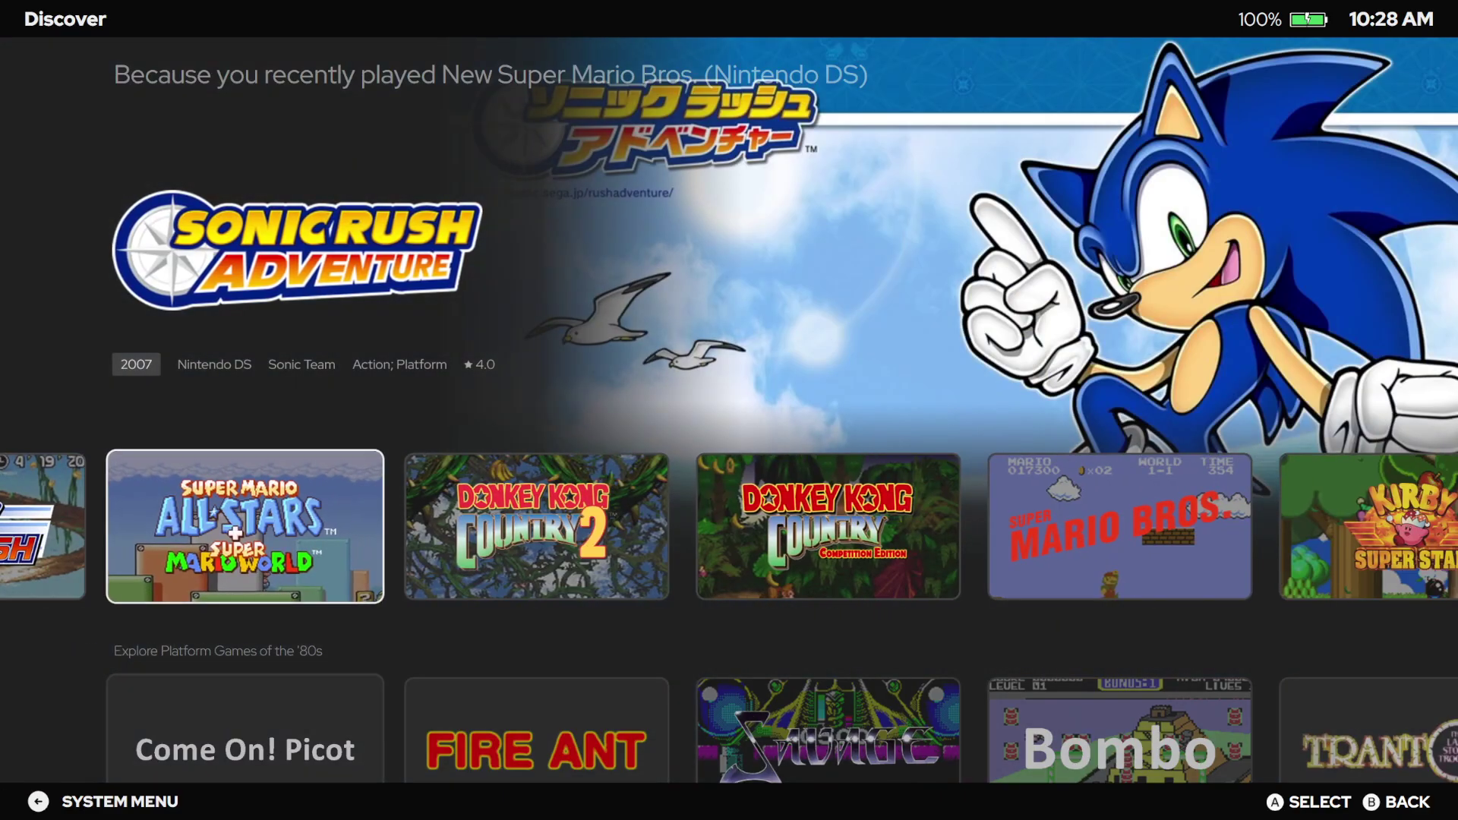
Browse on to Donkey Kong Country 2, Super Mario Bros. and Kirby Super Star.
key("Right")
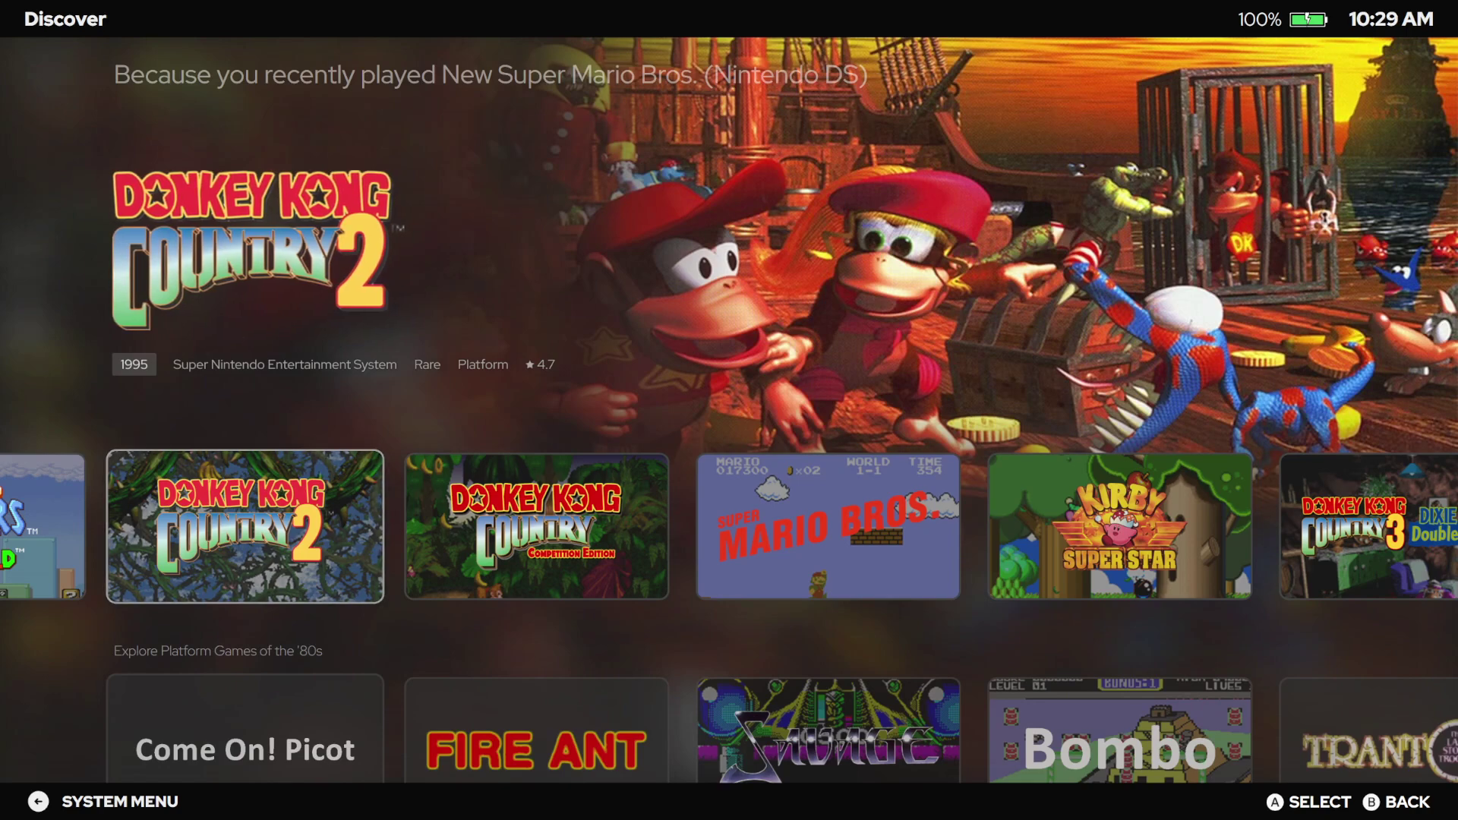
key("Right")
key("Right")
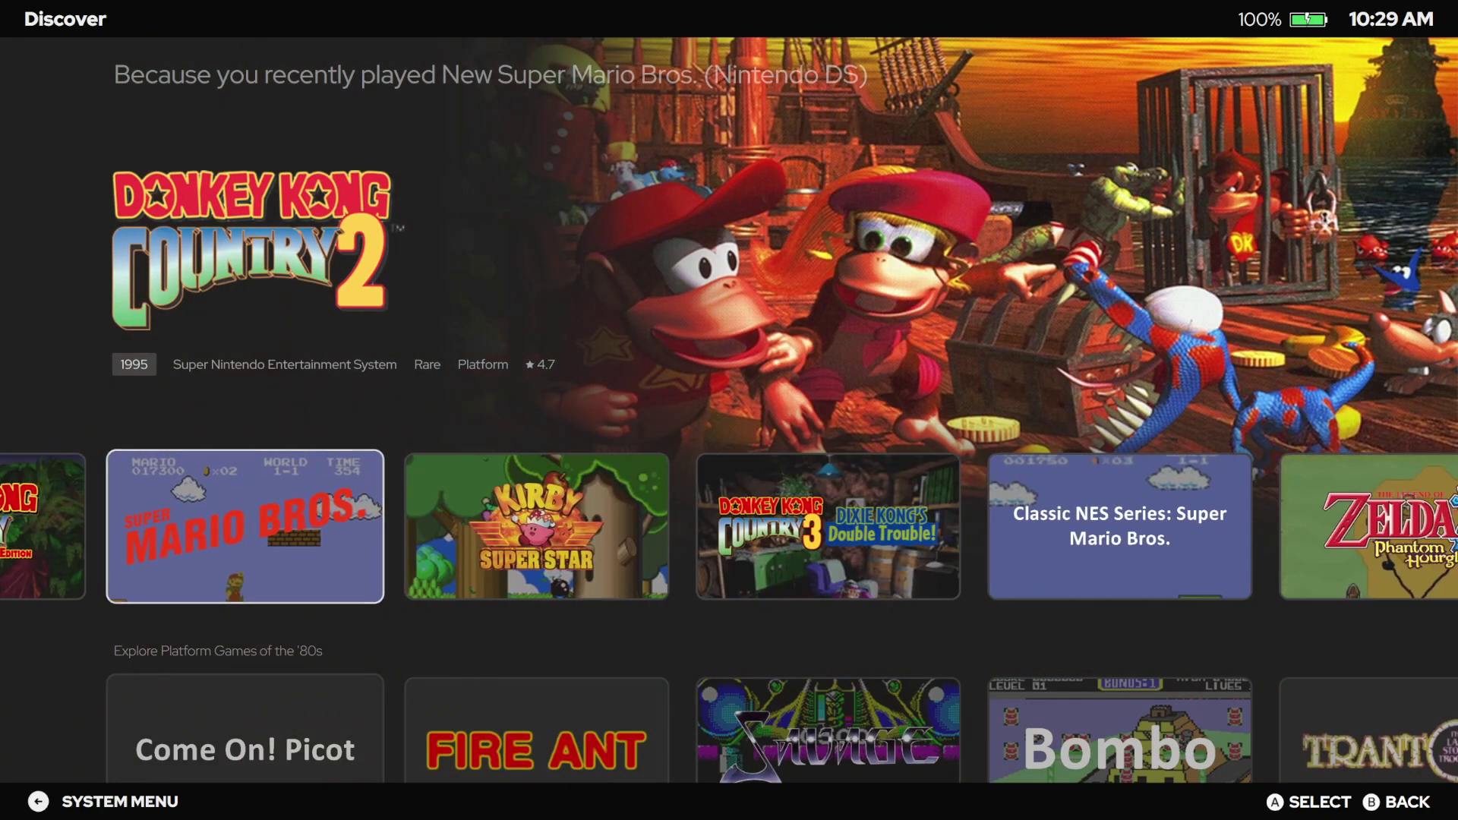
key("Right")
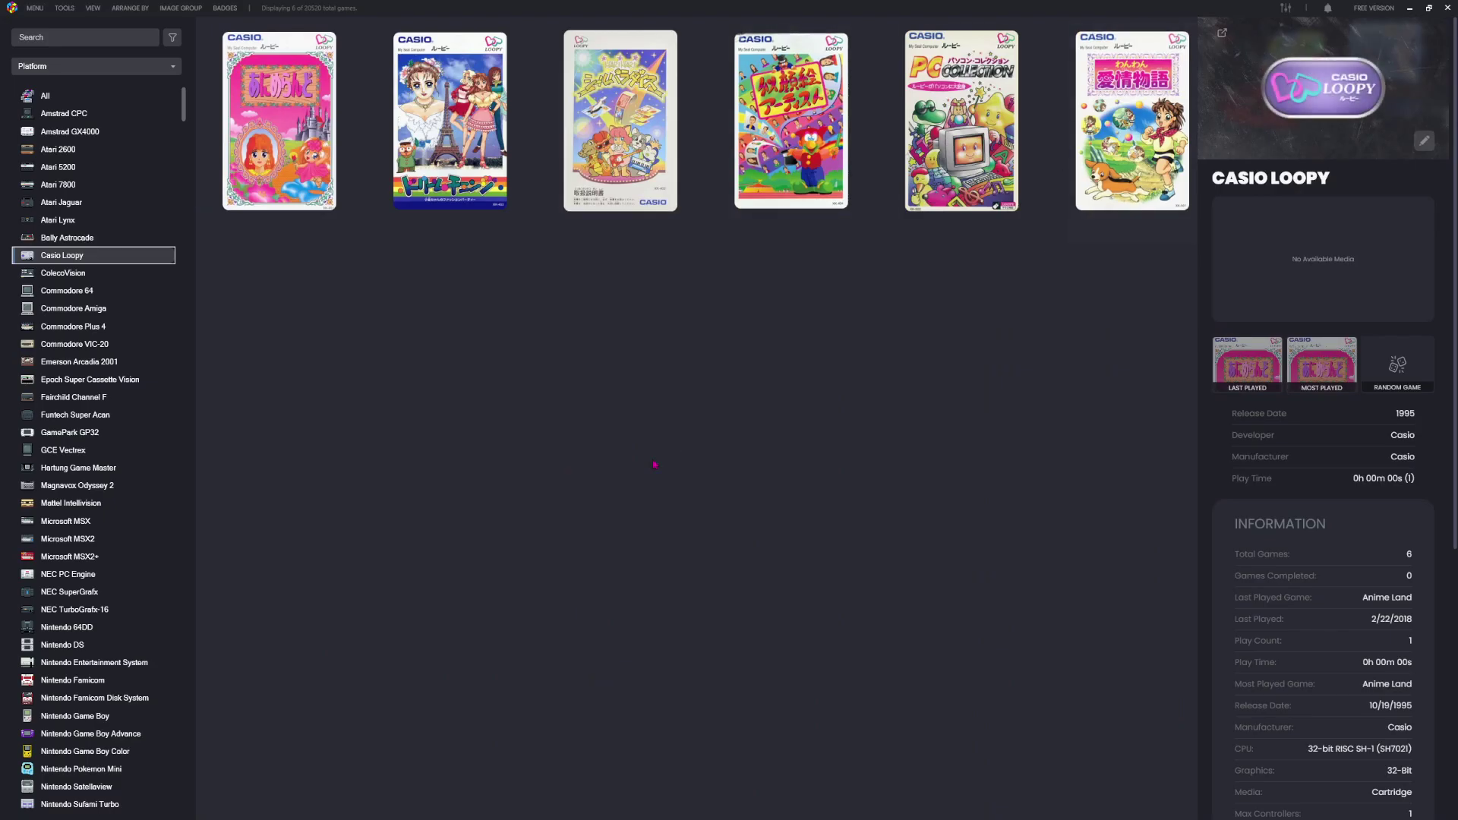
Step through ColecoVision, Commodore 64, Amiga and Plus 4, then return to Amiga and scroll its games.
key("Down")
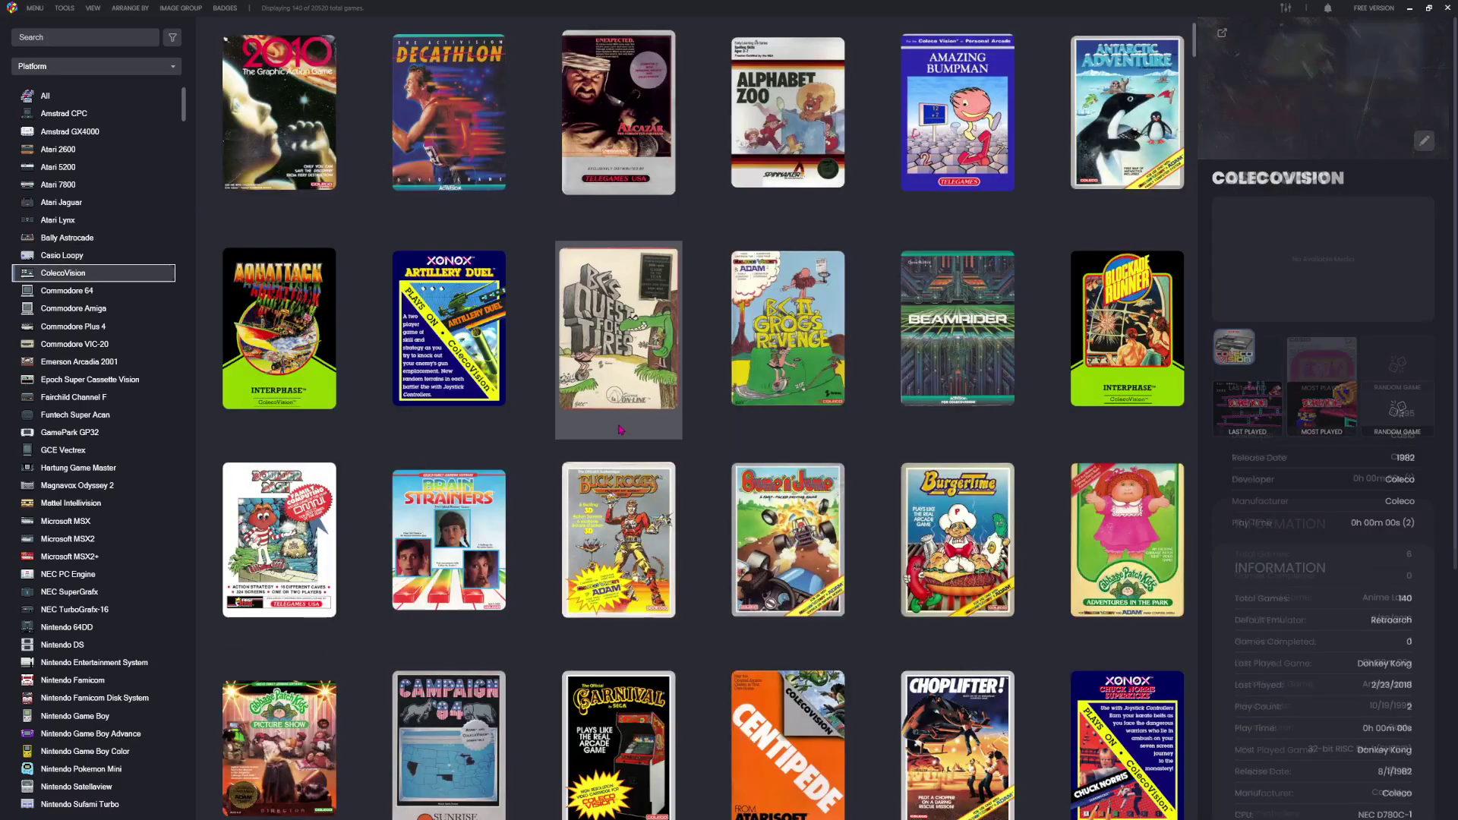
key("Down")
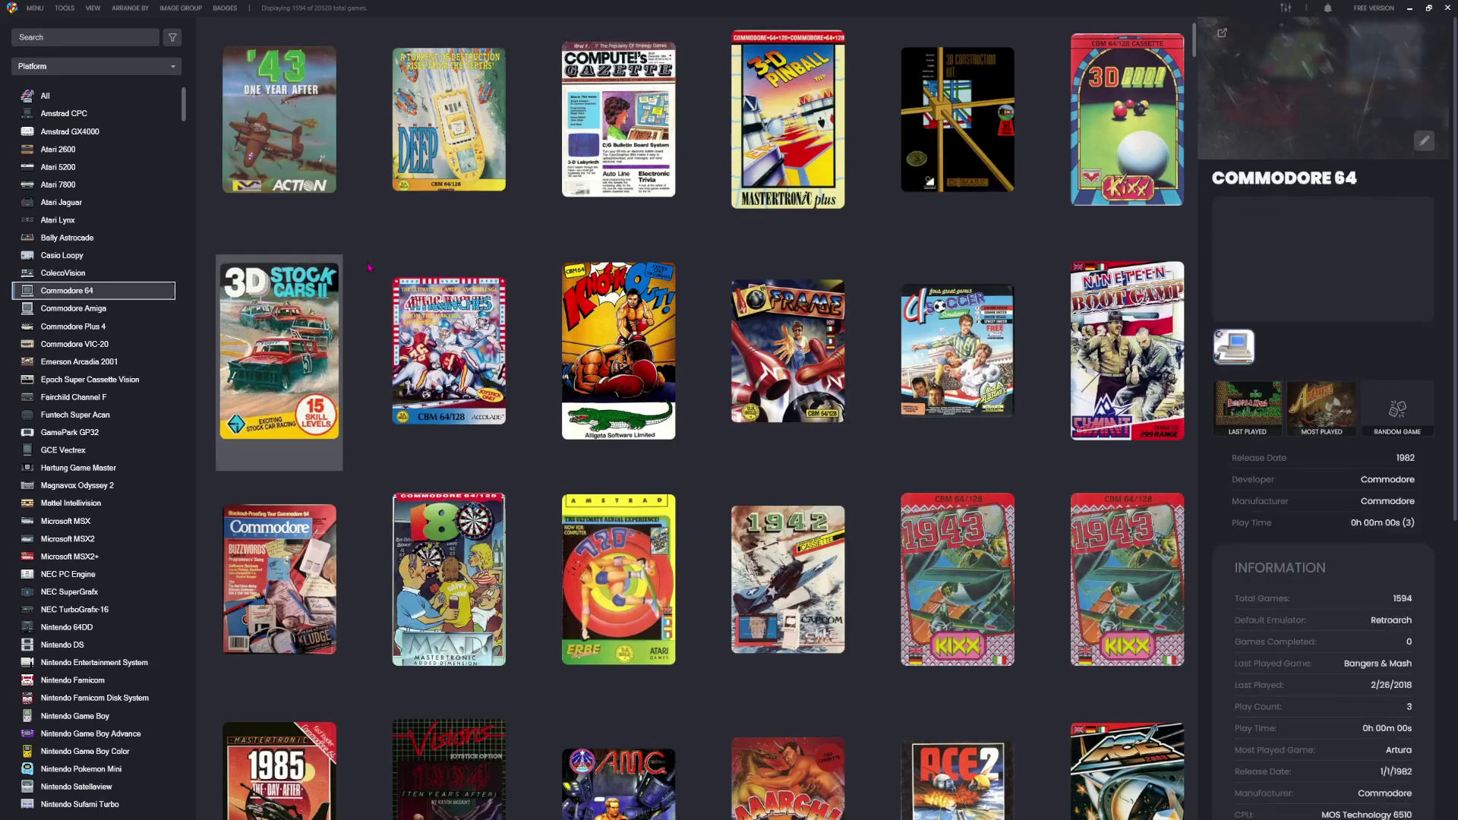
key("Down")
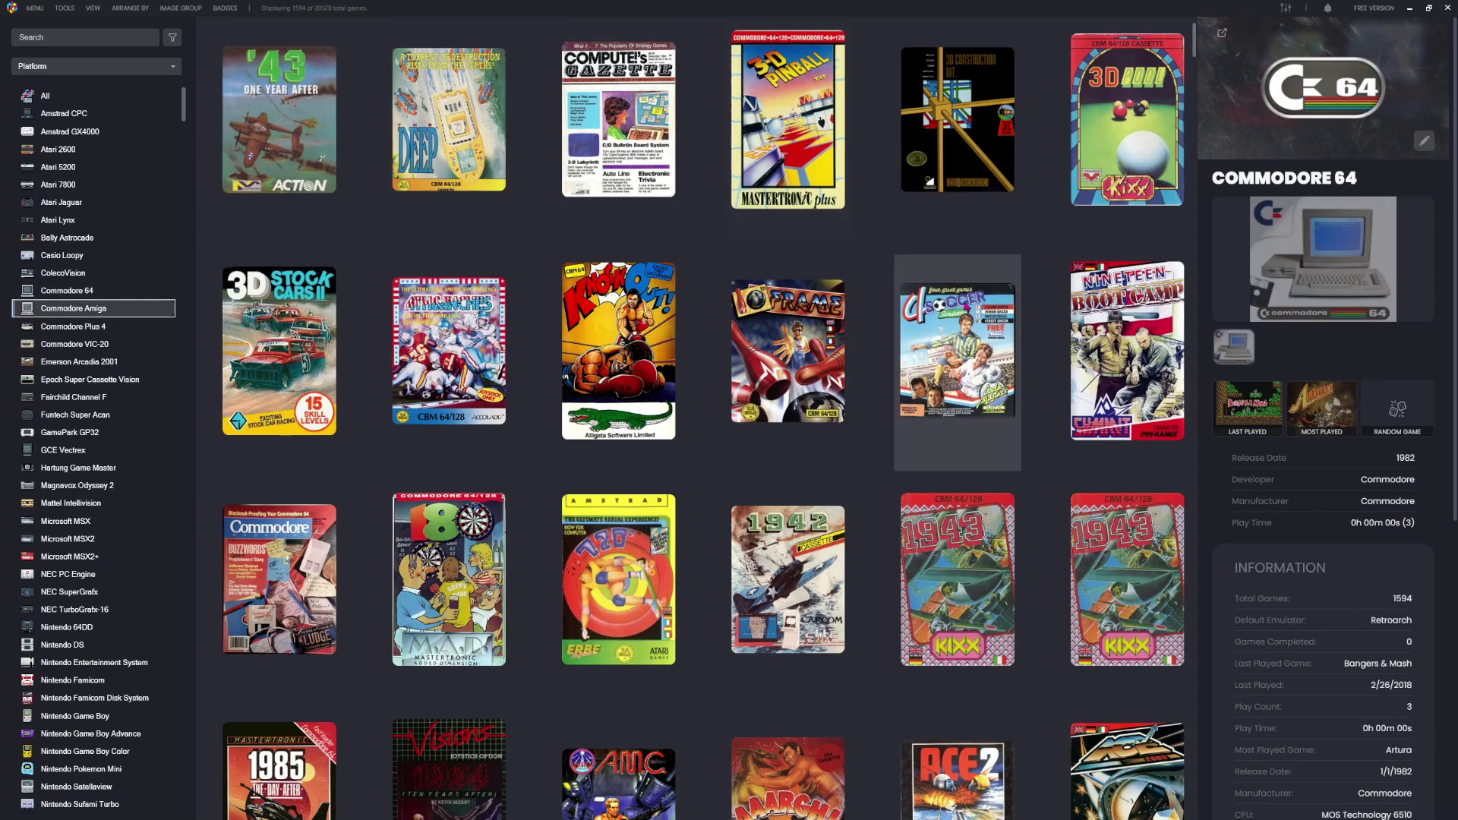
key("Down")
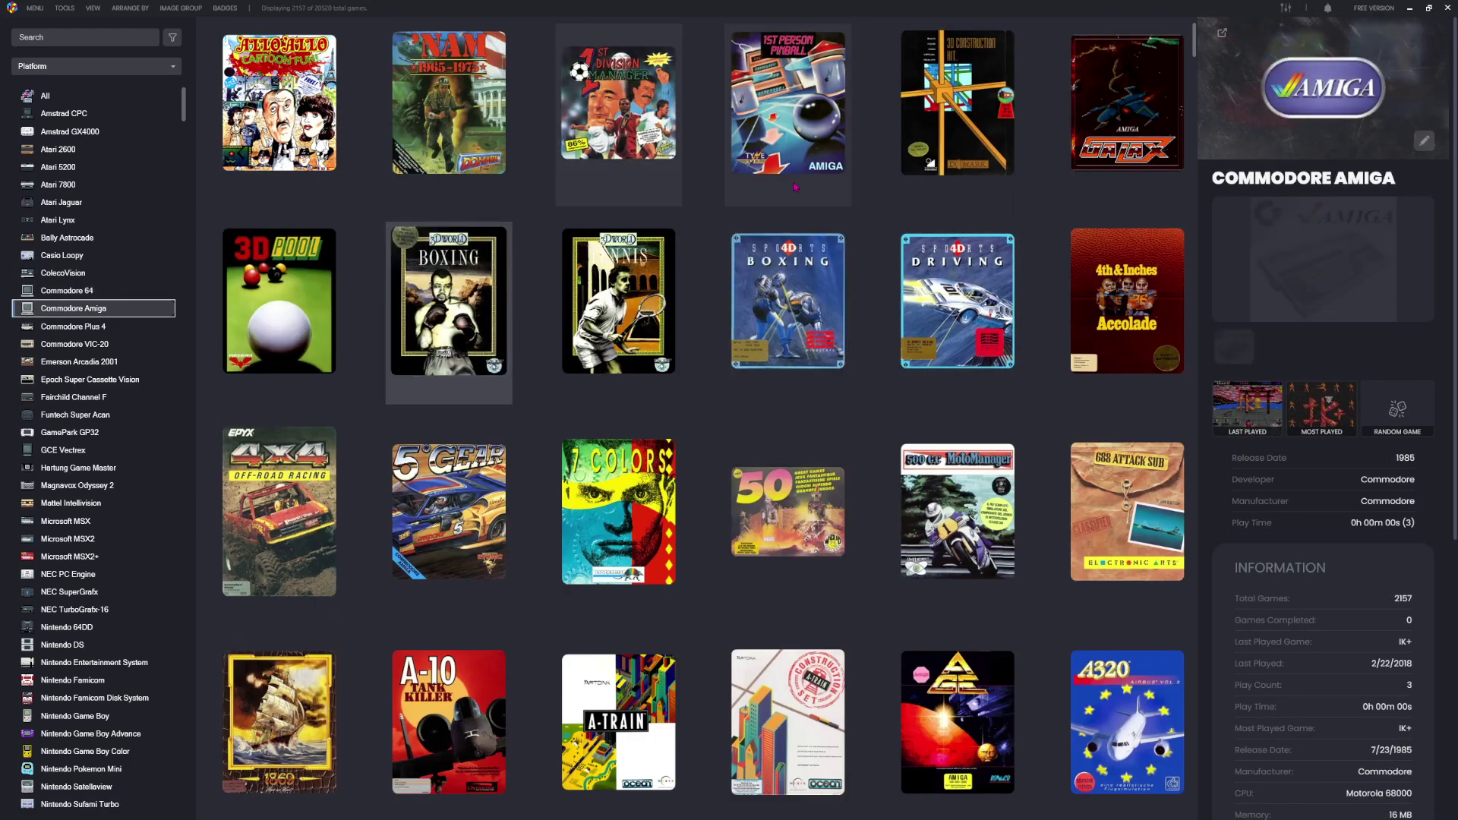
key("Up")
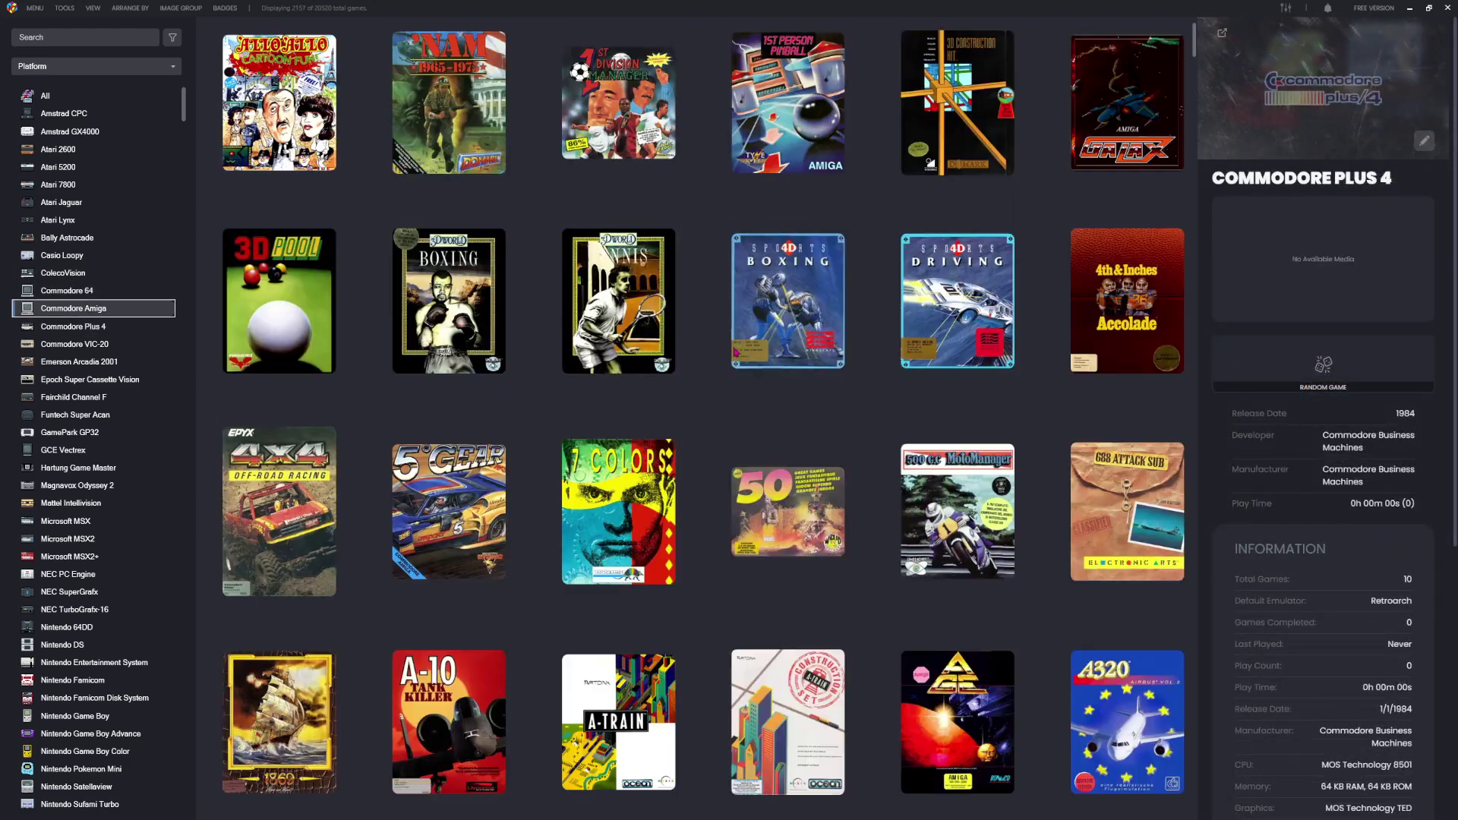
scroll(944, 638, "down", 5)
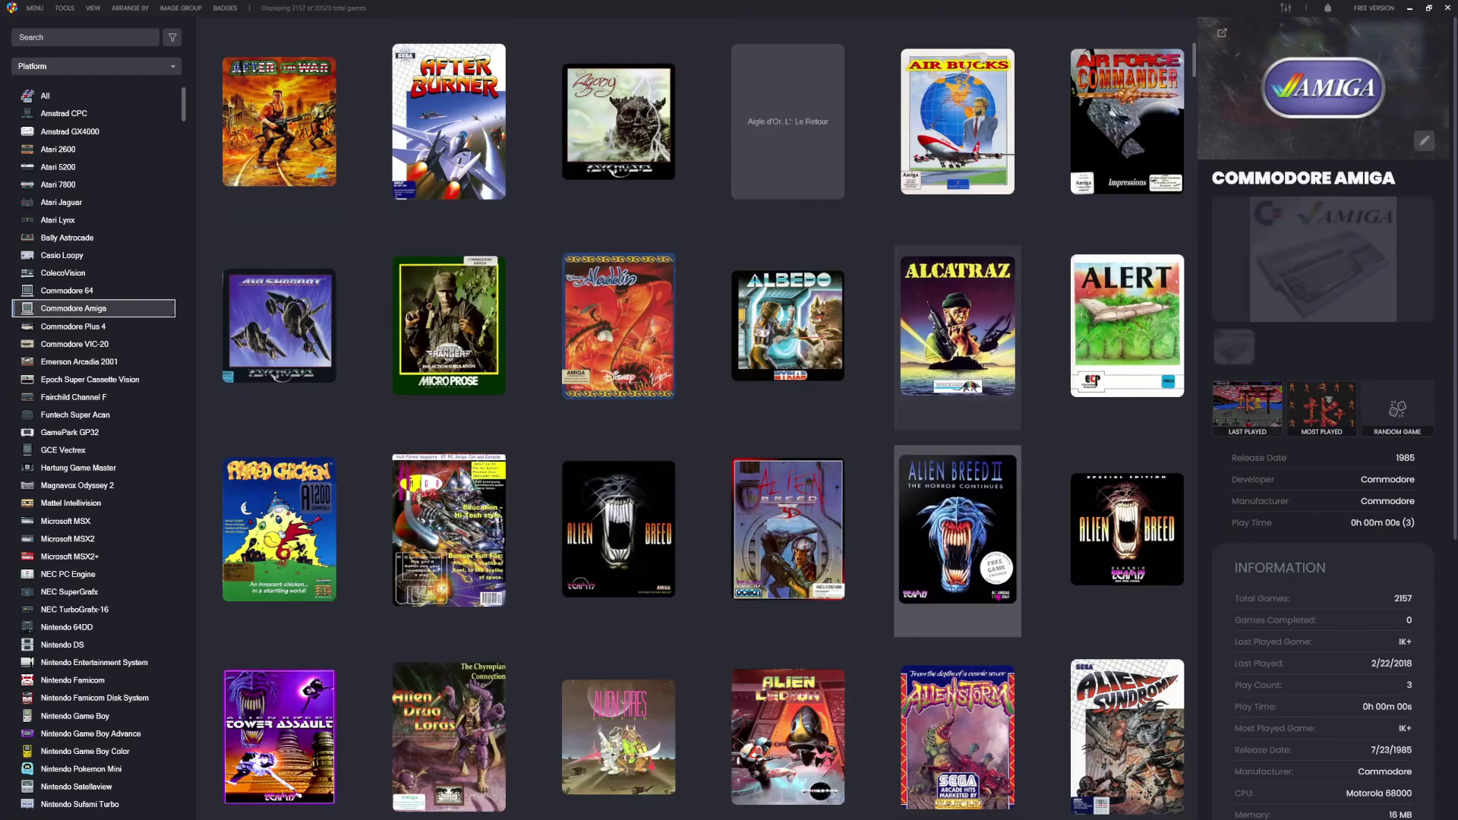
scroll(1021, 346, "down", 4)
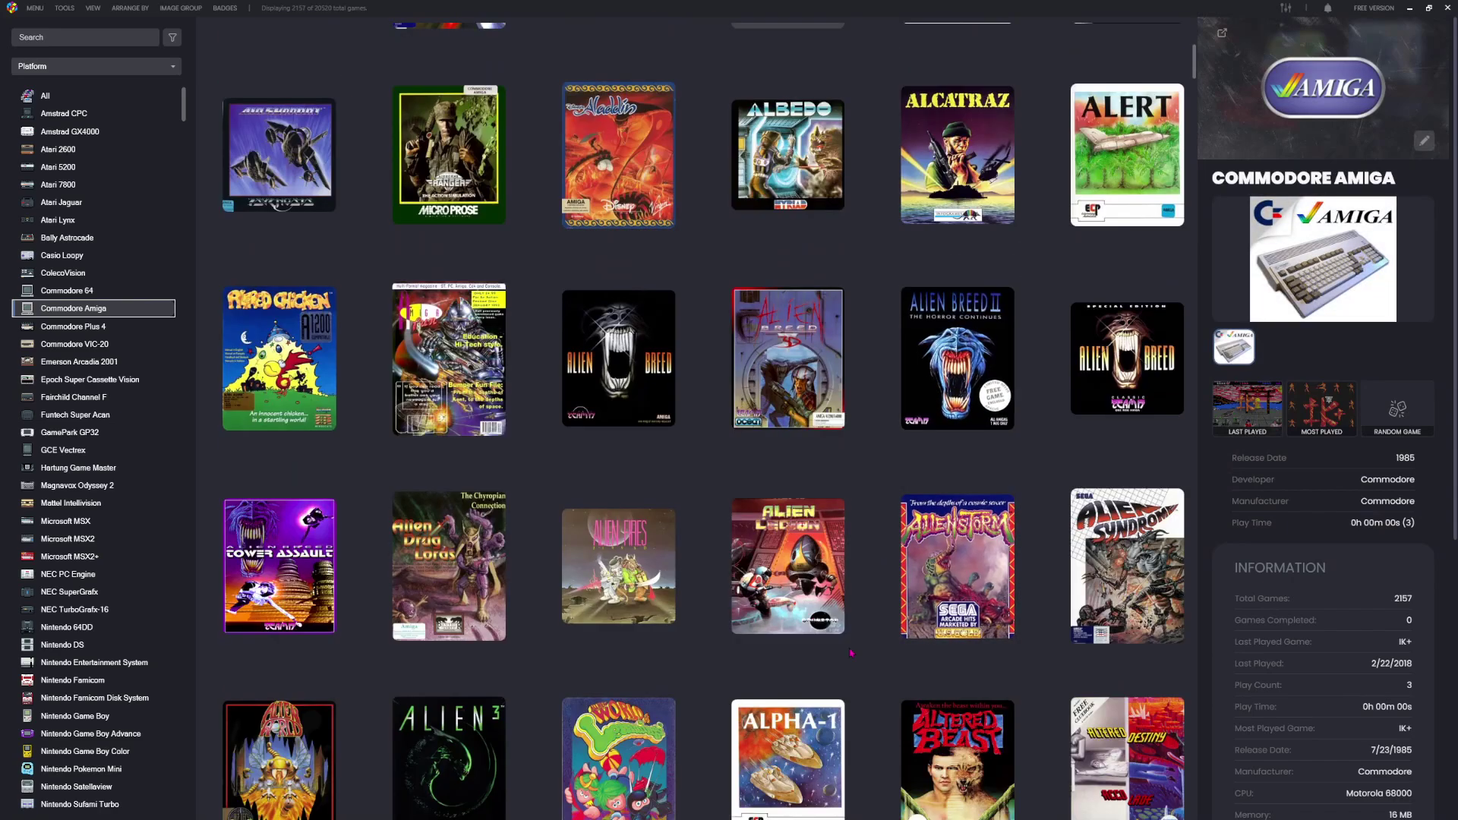
scroll(851, 604, "up", 1)
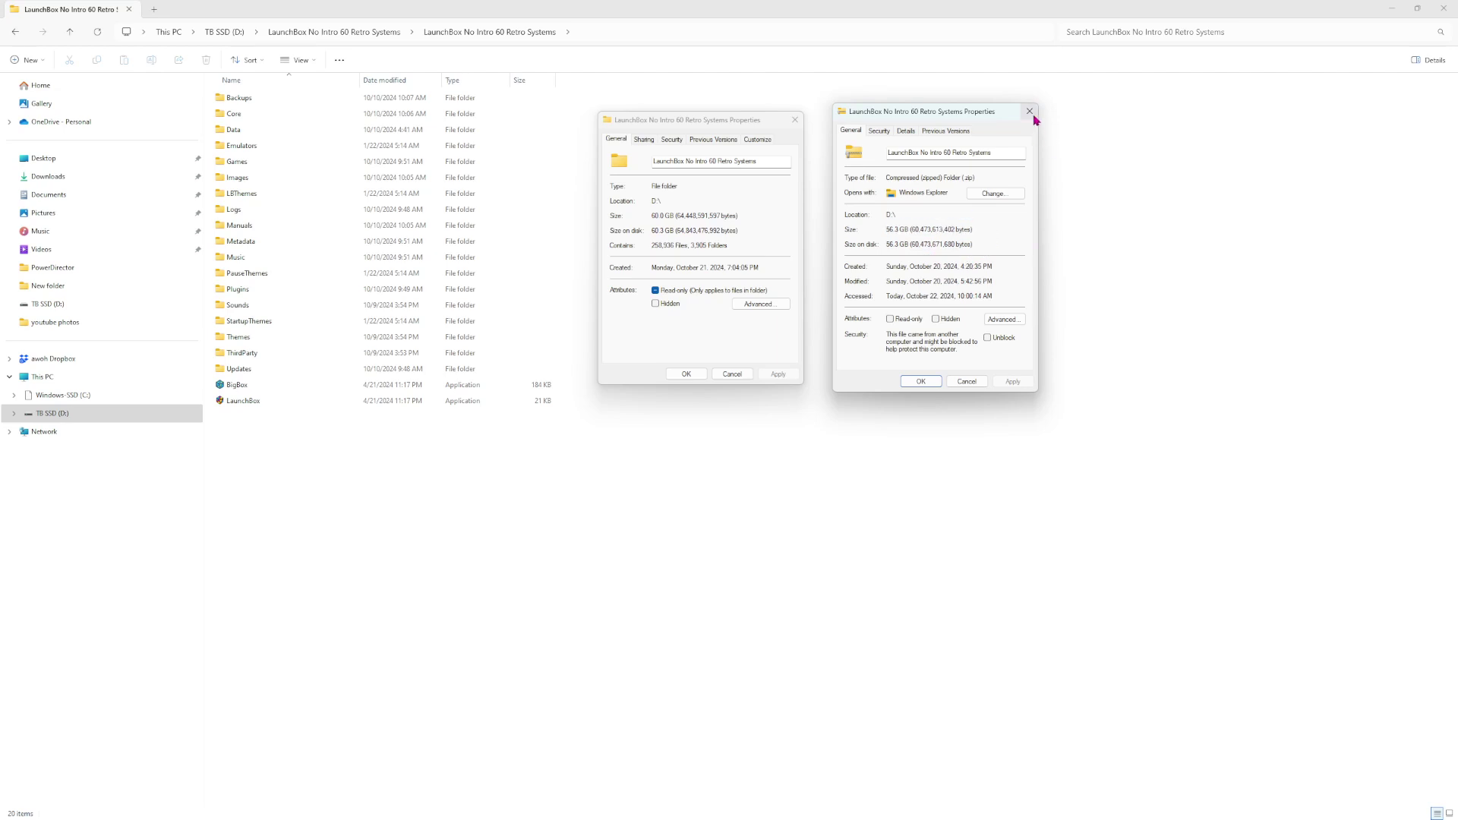
Compare the folder's 60.0 GB size with the 56.3 GB zip, then cancel both Properties dialogs.
left_click(701, 244)
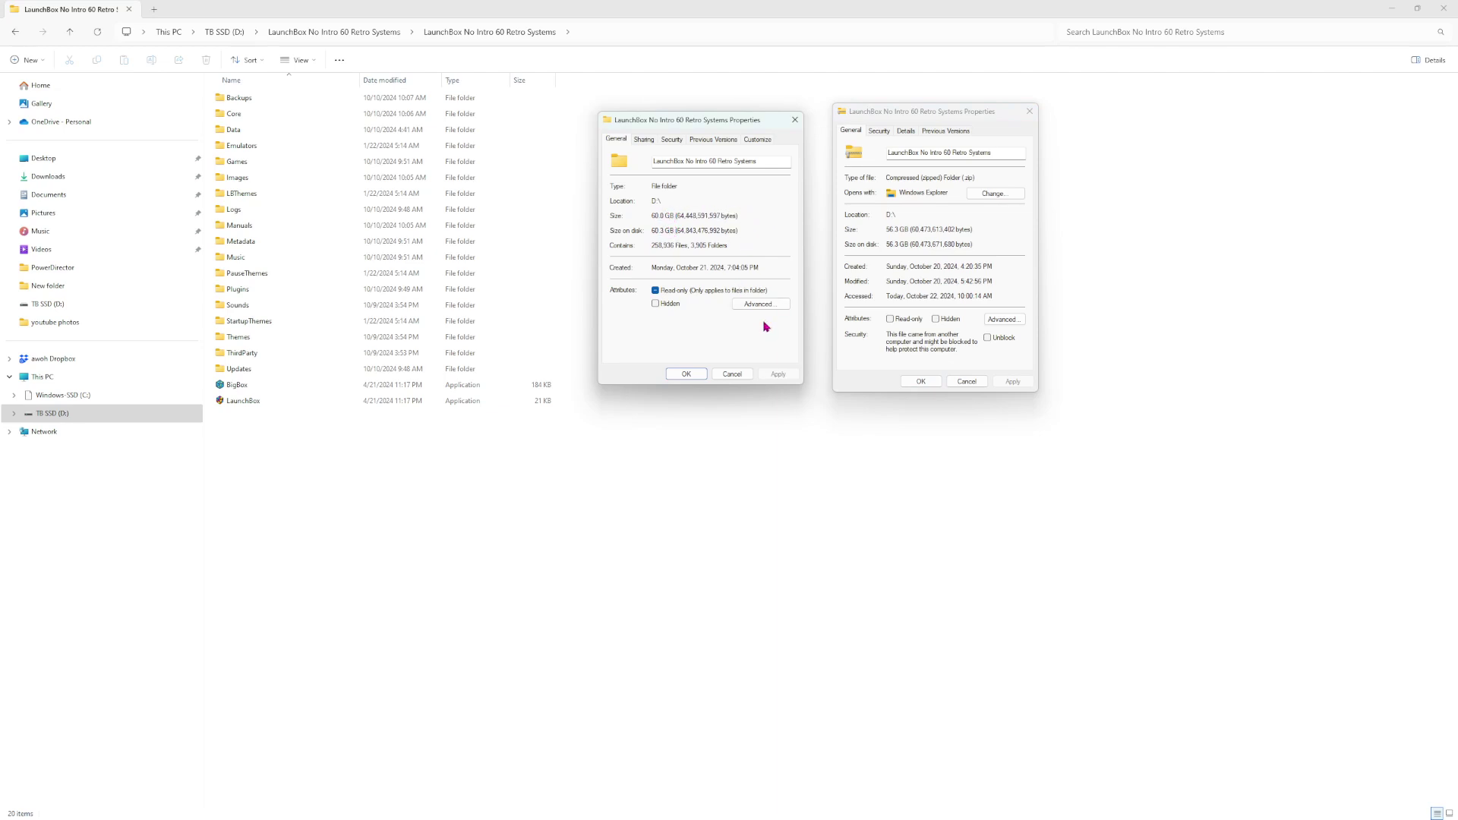
left_click(732, 373)
left_click(966, 381)
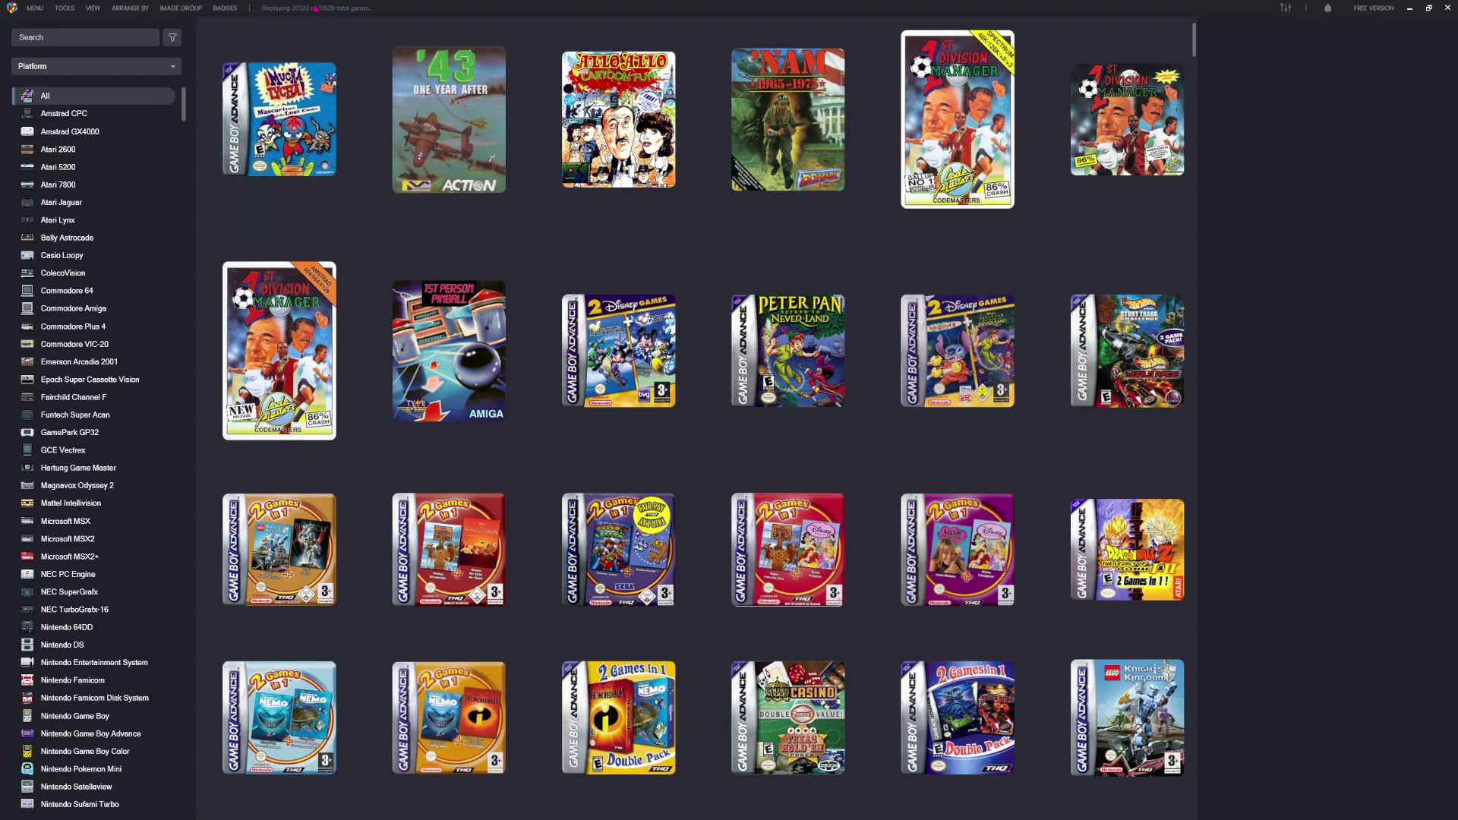
Jump to the WonderSwan Color library, restore down LaunchBox and bring File Explorer forward.
scroll(101, 304, "down", 6)
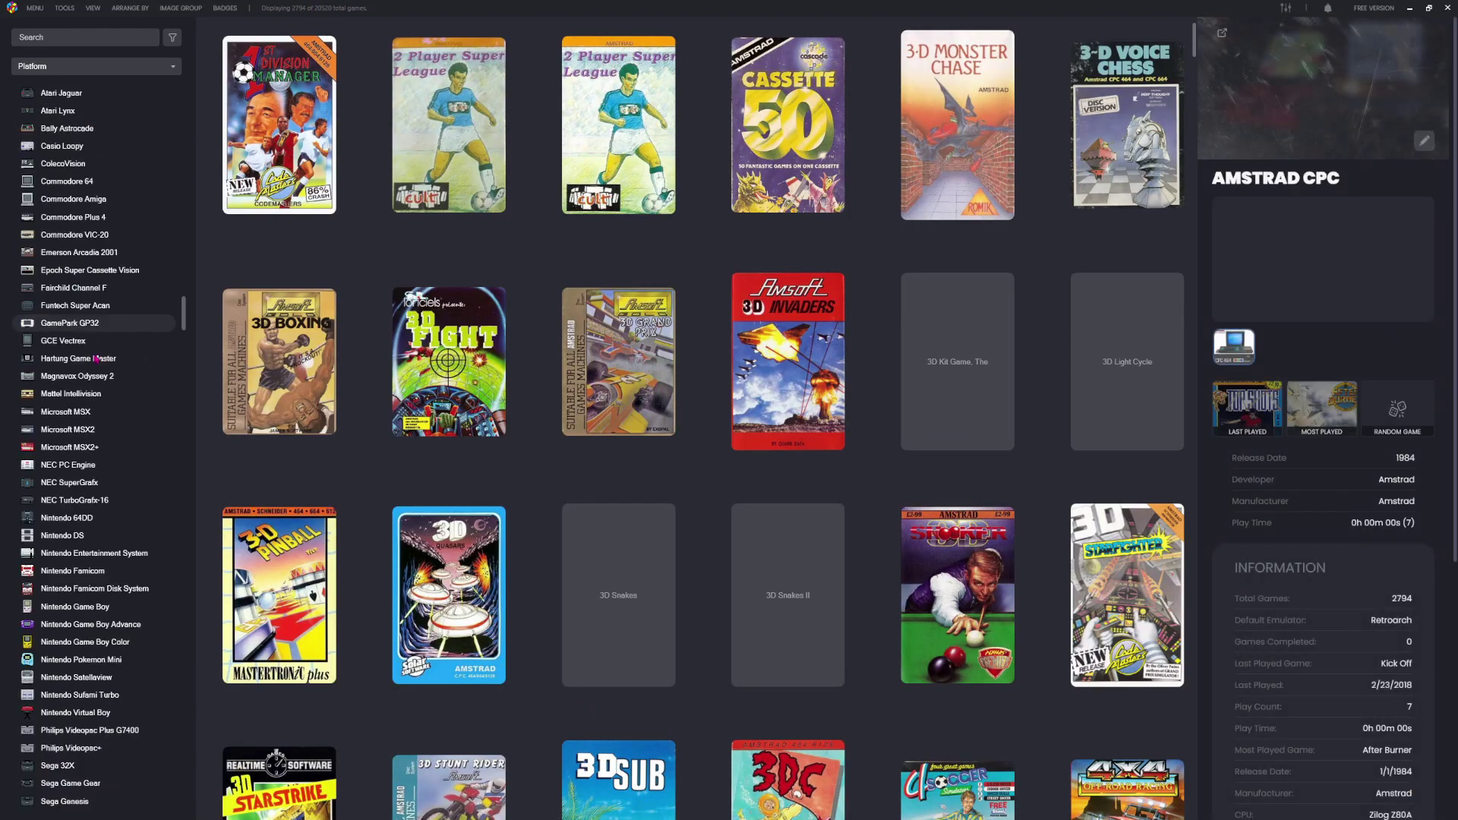
key("w")
key("w")
key("w")
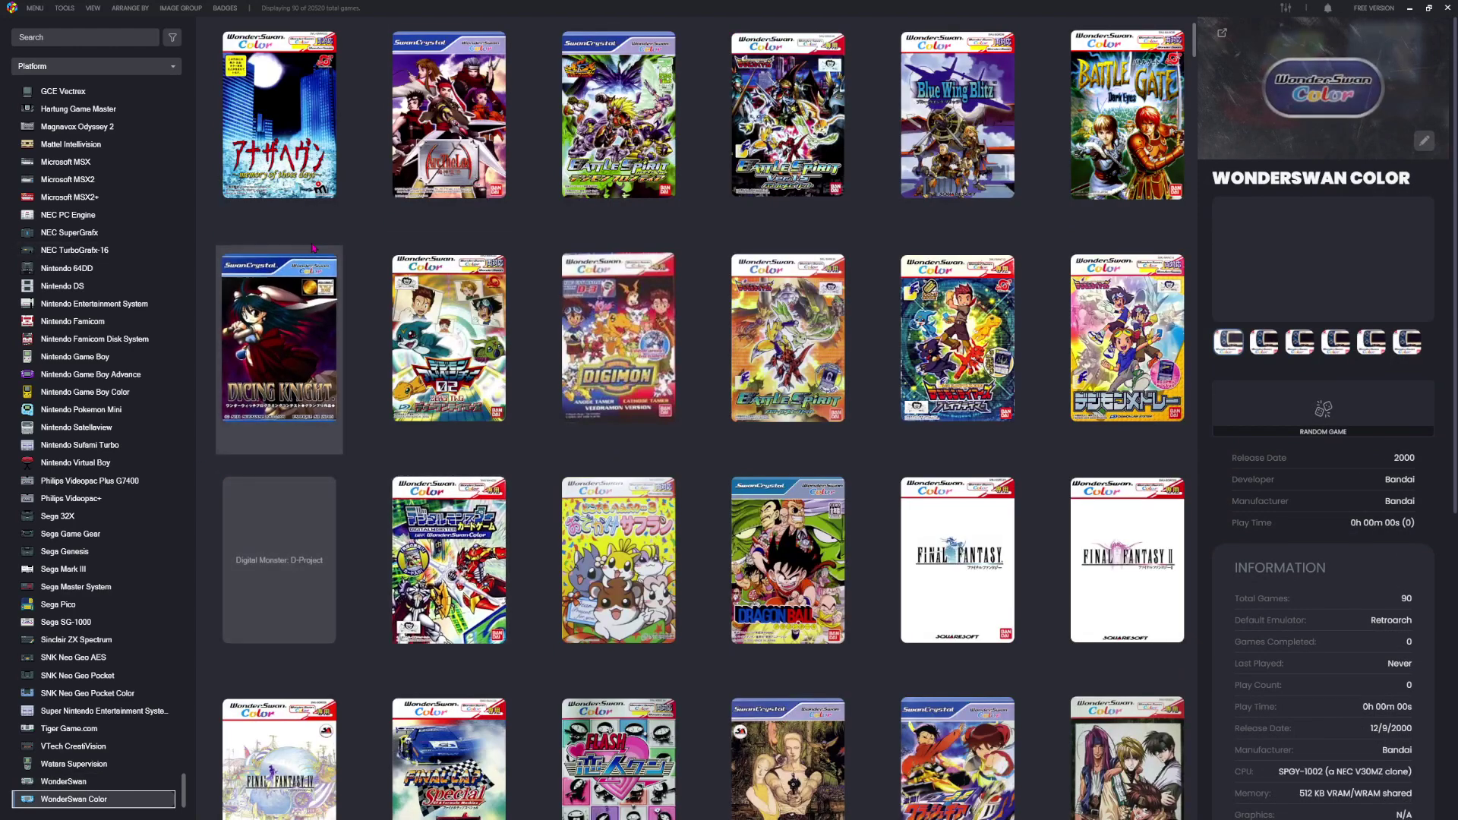
left_click(1429, 8)
left_click(1266, 329)
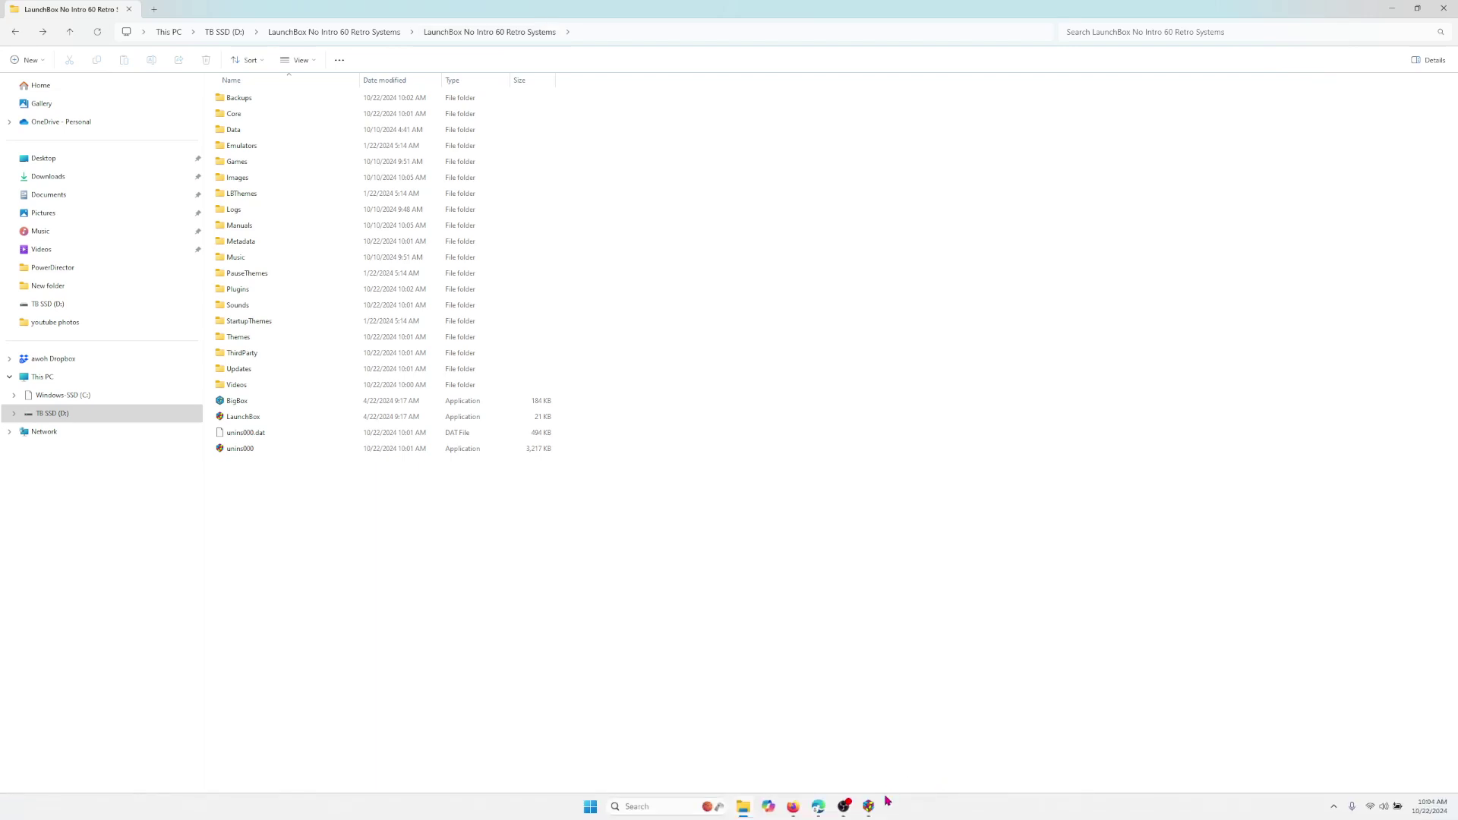
Return to LaunchBox and step from Amstrad CPC through Atari, Bally Astrocade and Casio Loopy to ColecoVision.
left_click(870, 806)
scroll(91, 327, "up", 10)
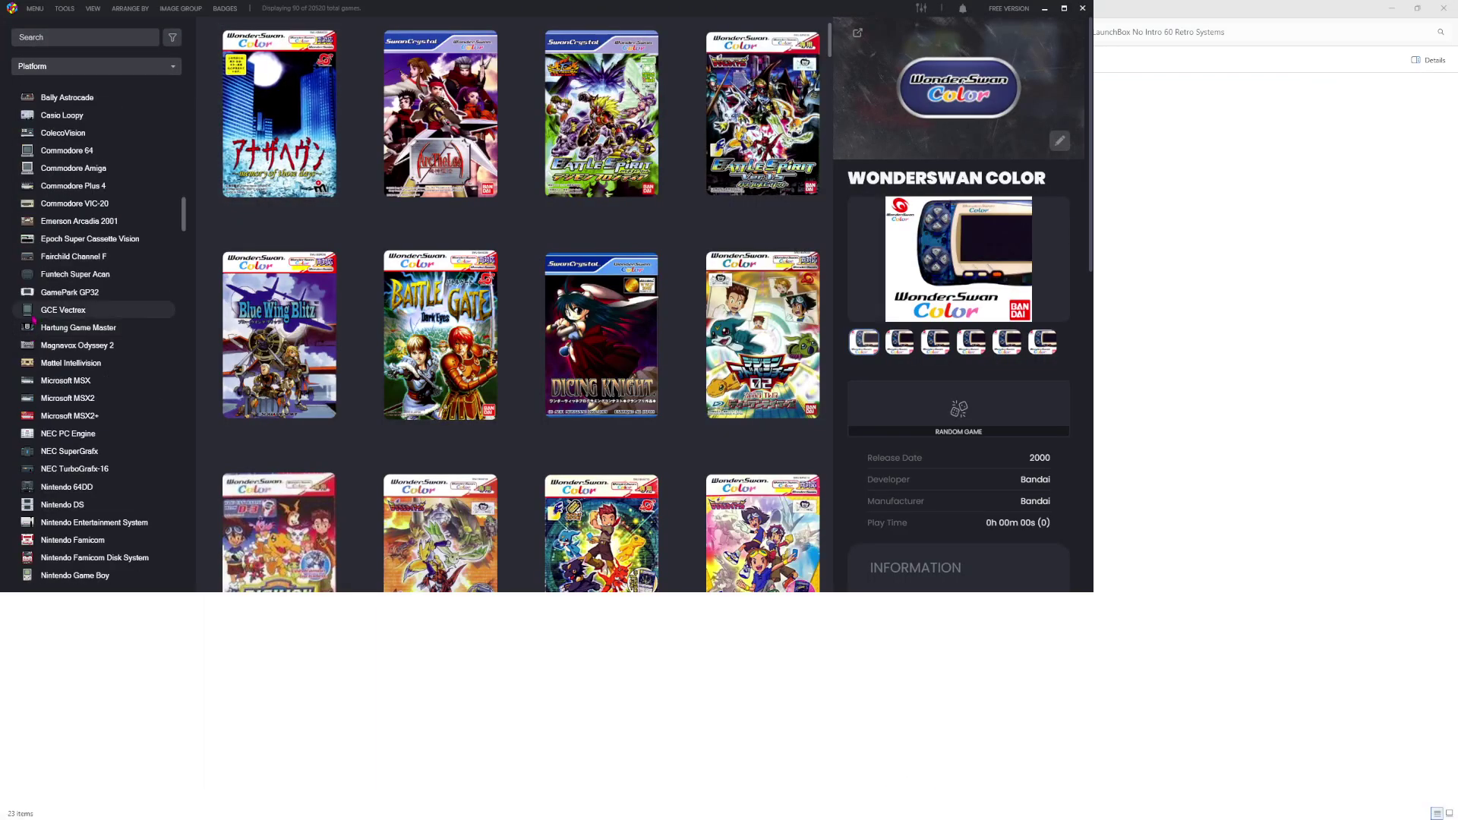
left_click(116, 121)
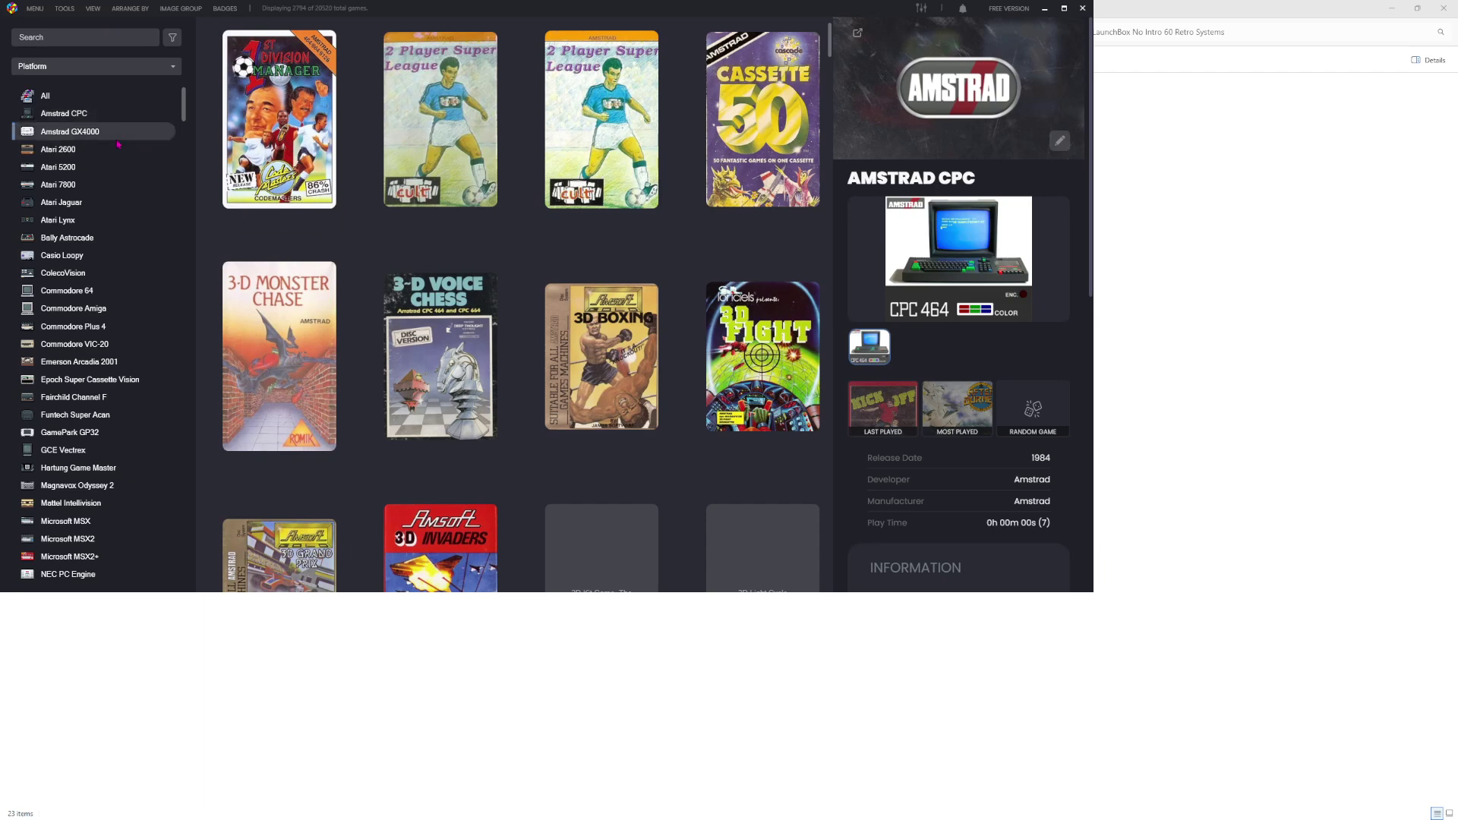
key("Down")
key("Down")
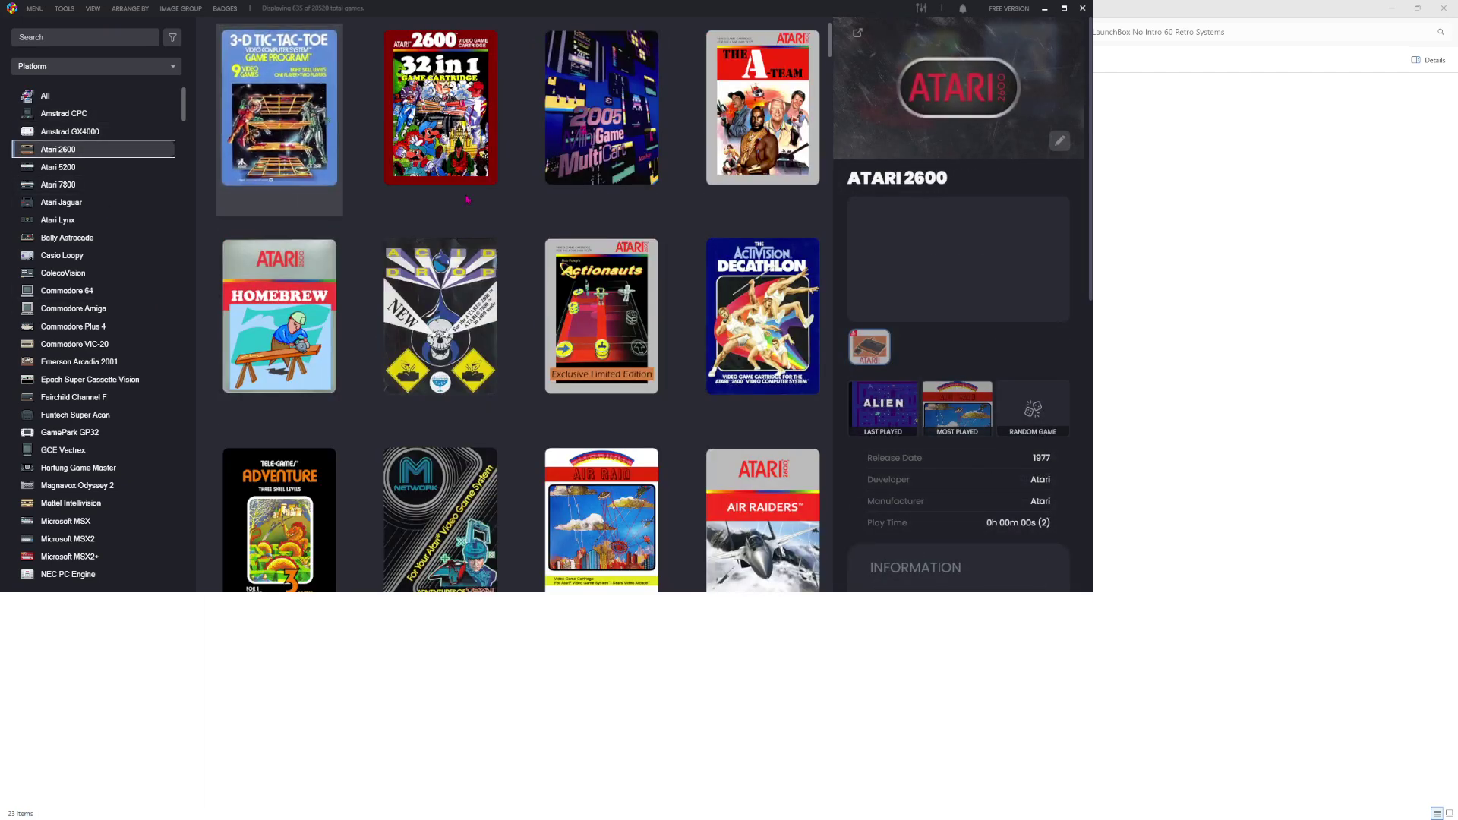
key("Down")
key("Down")
key("Down")
key("Down")
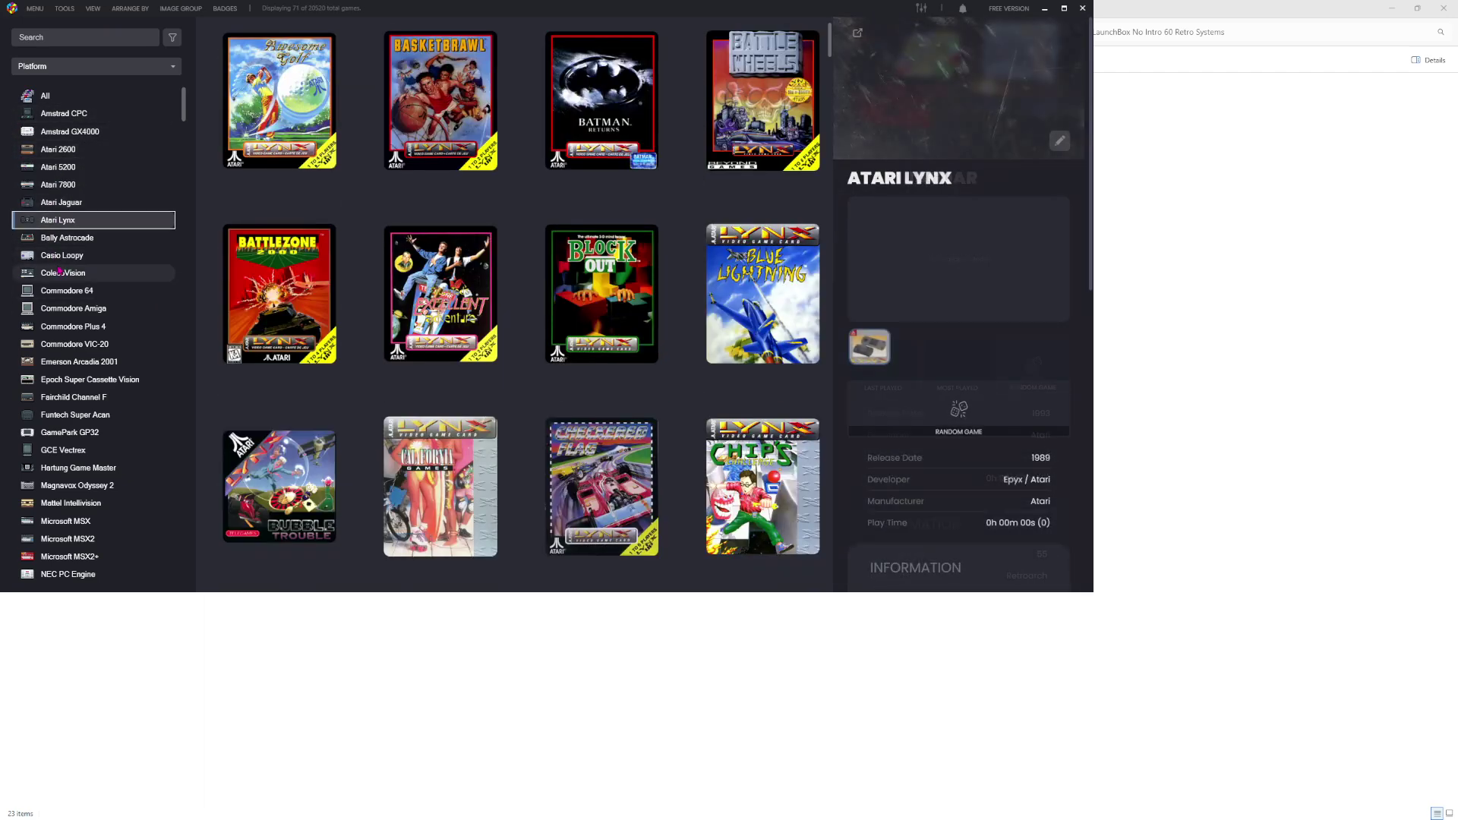
key("Down")
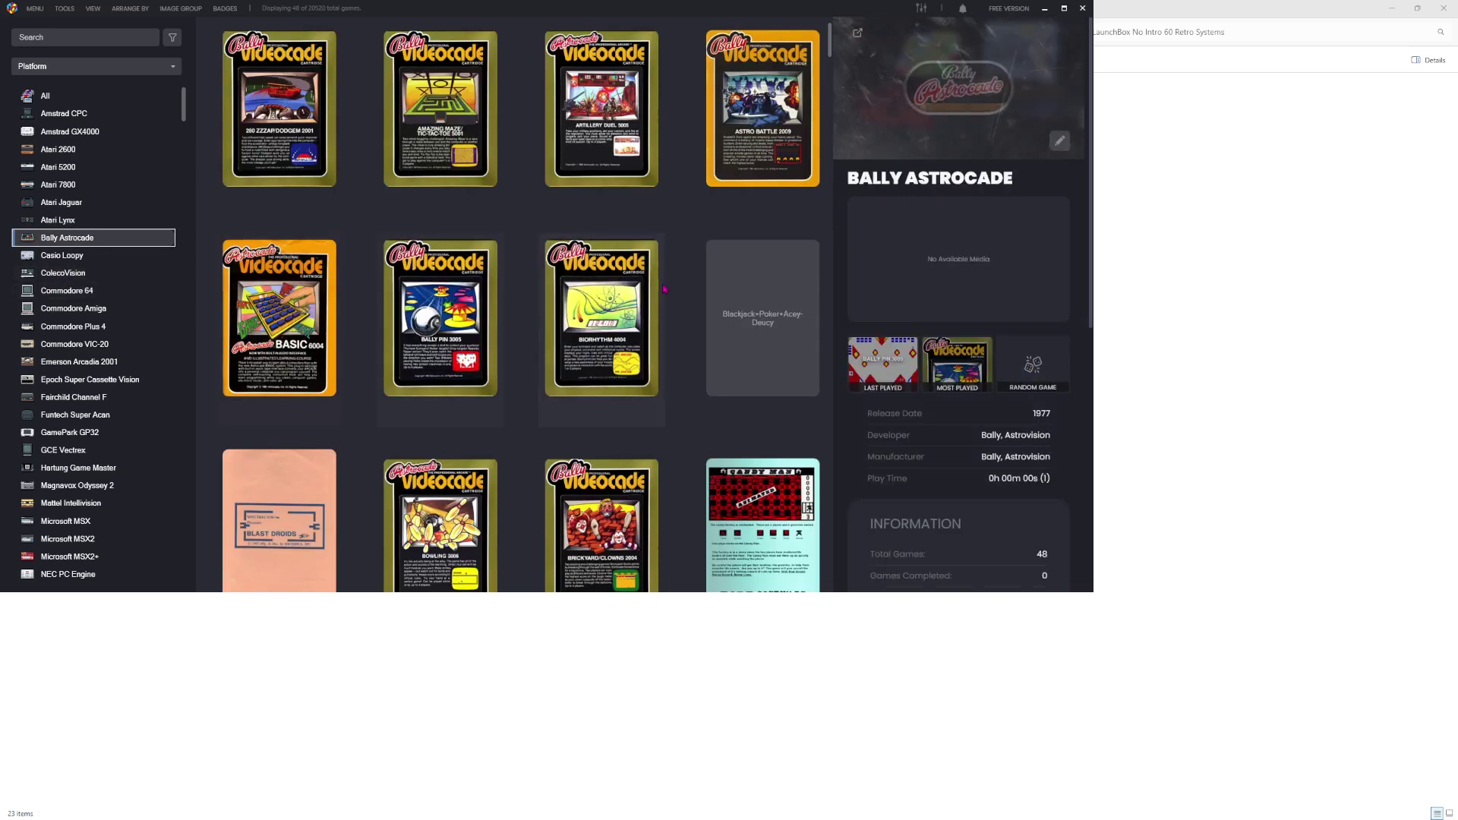
key("Down")
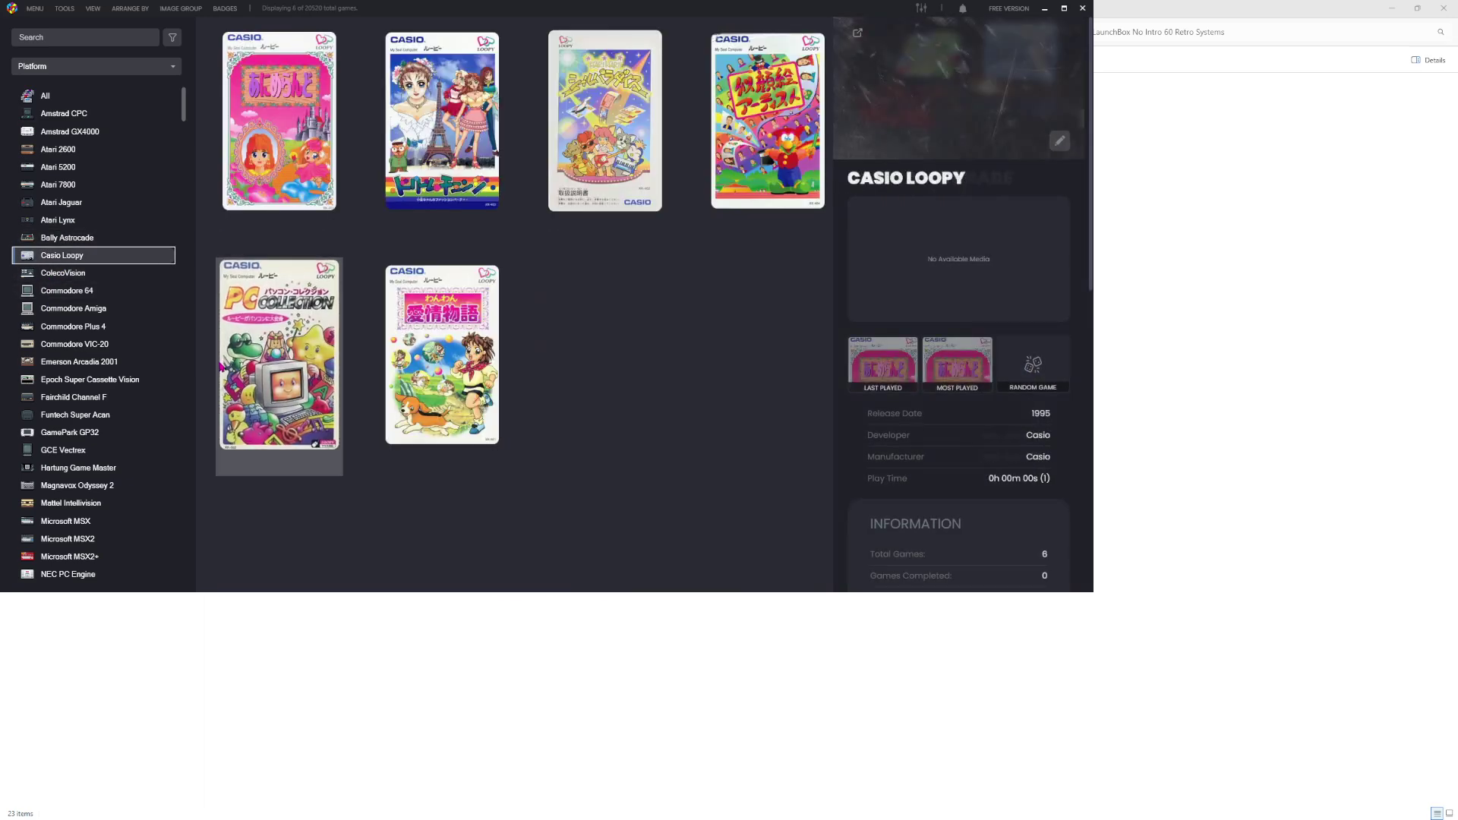
key("Right")
key("Right")
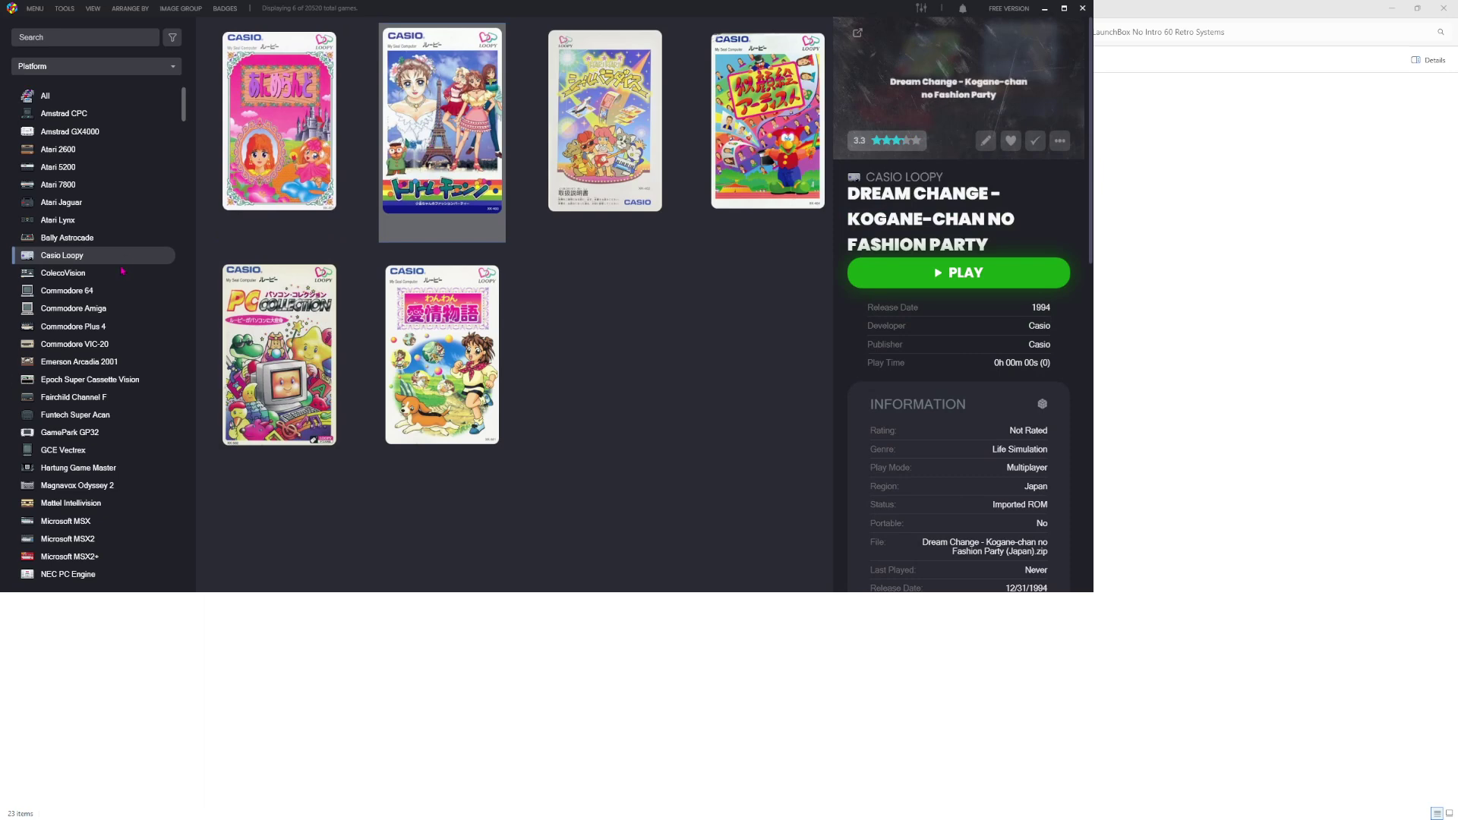
key("Down")
Maximize LaunchBox and view the Commodore 64 and Commodore Amiga libraries.
left_click(1063, 8)
key("End")
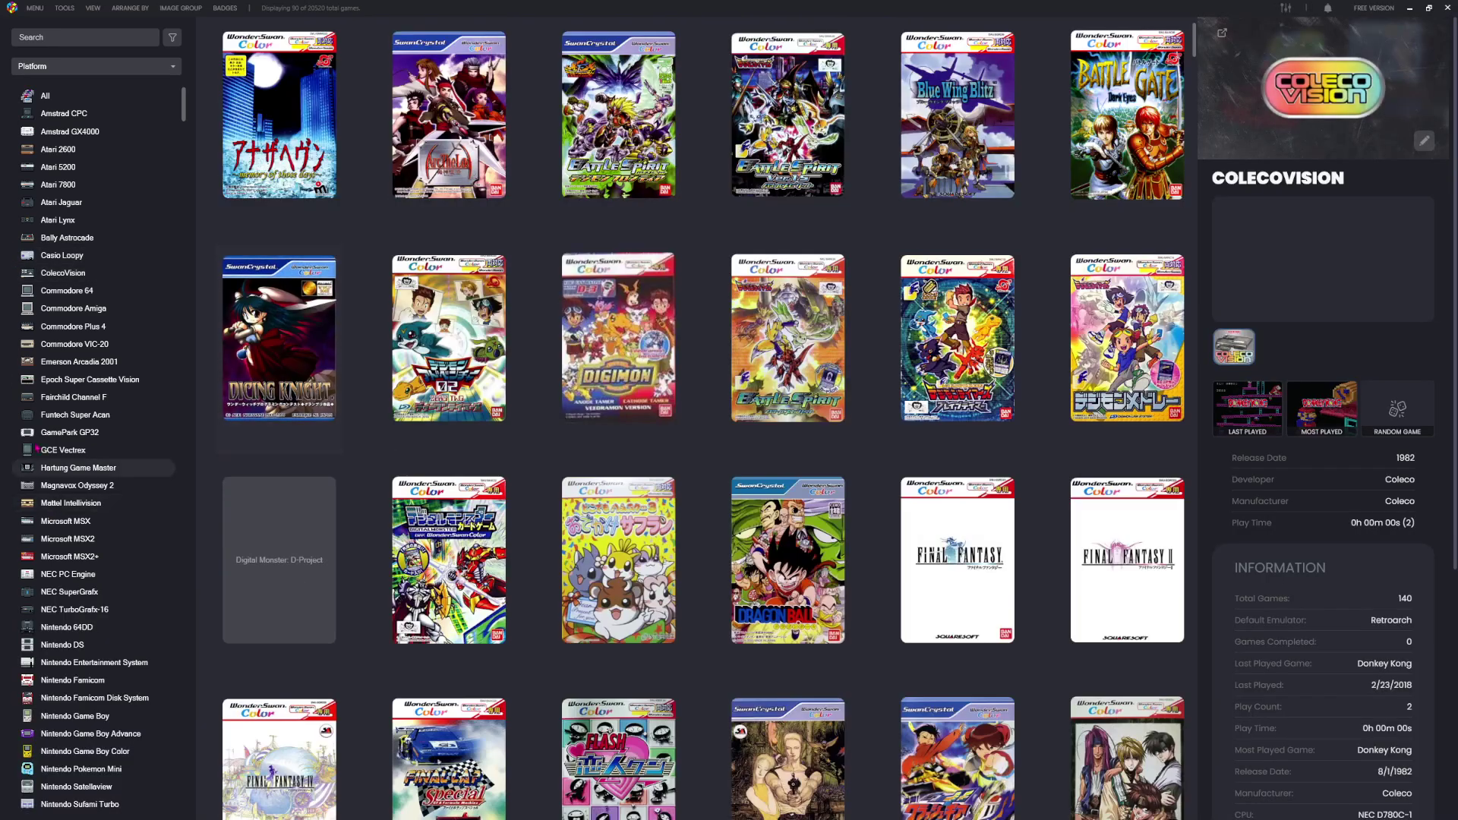
left_click(76, 291)
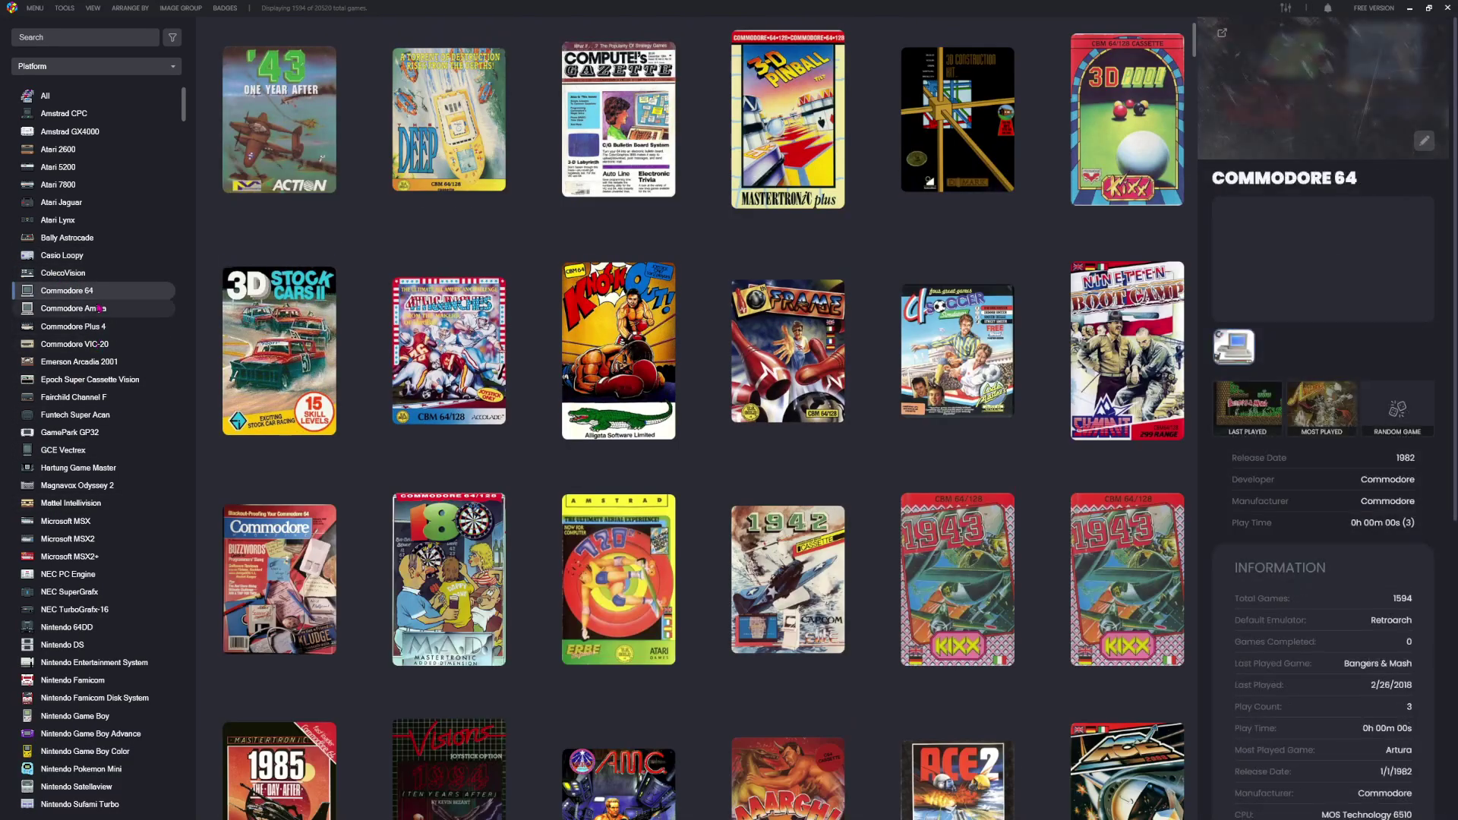
left_click(111, 310)
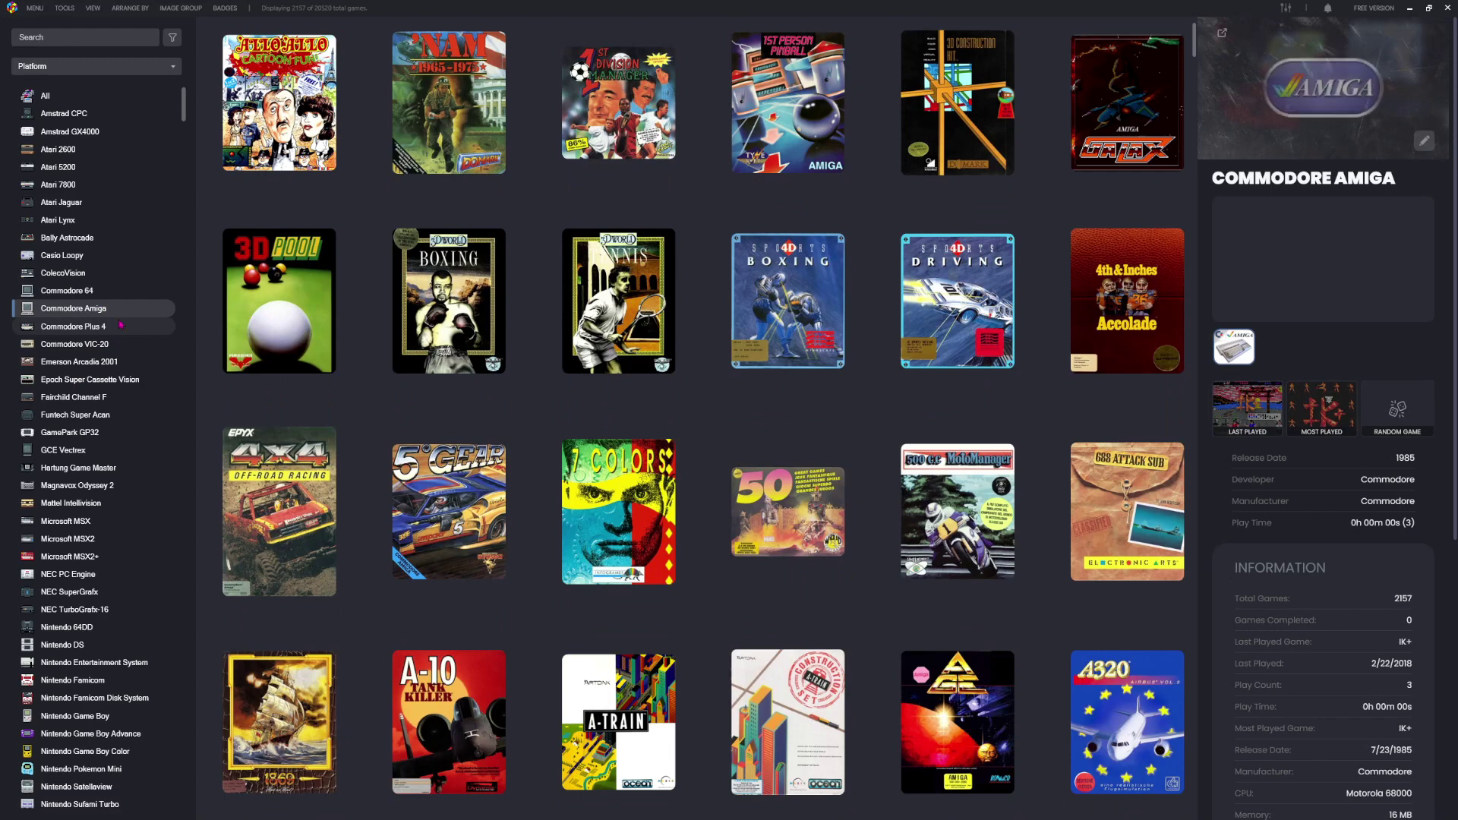
View Amstrad CPC, 25 GX4000 games, Atari 2600, 70 Atari 5200 games, Atari 7800 and Jaguar.
left_click(91, 114)
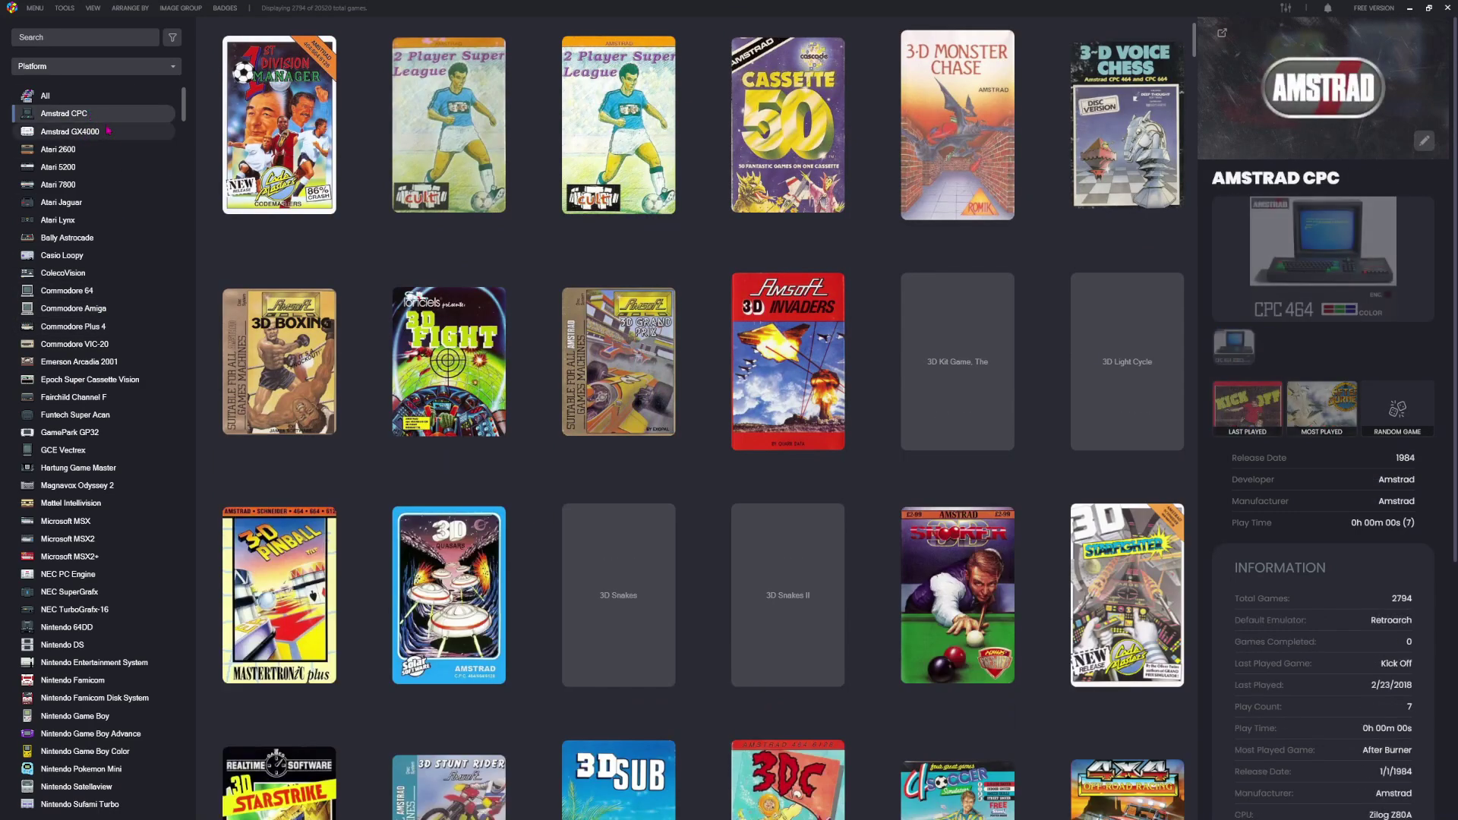
left_click(106, 137)
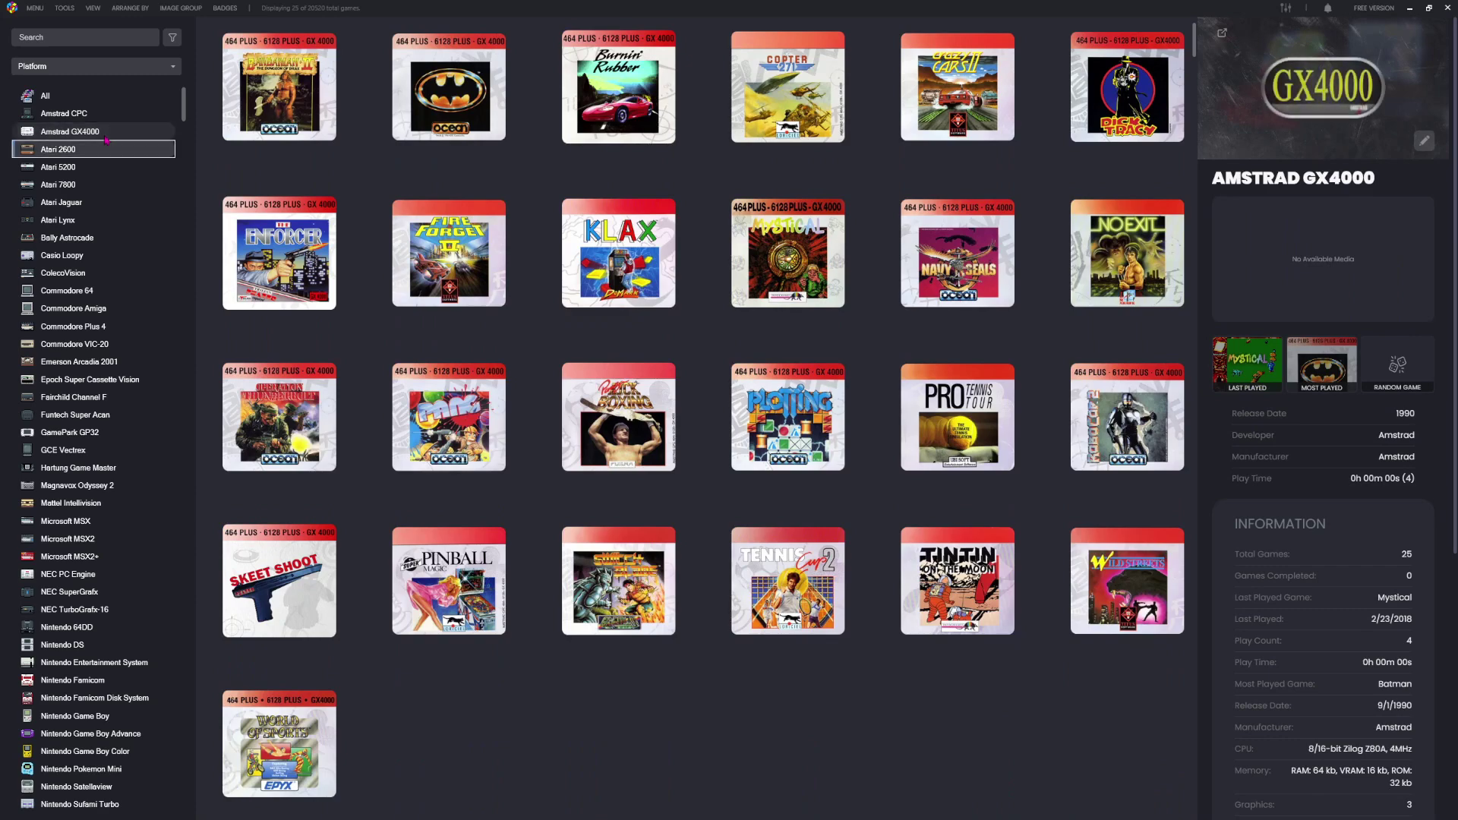
left_click(103, 143)
left_click(70, 163)
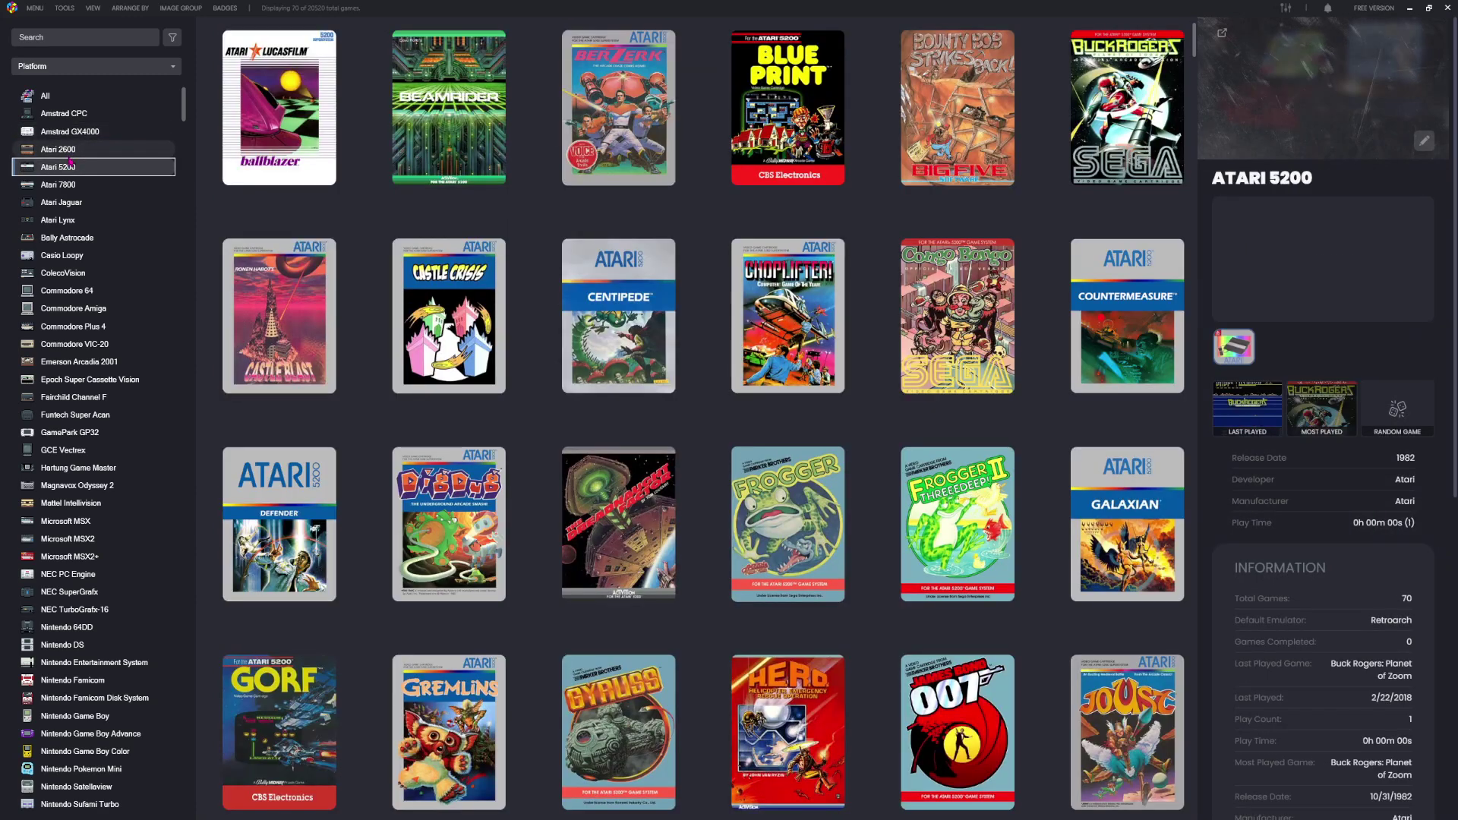
left_click(38, 185)
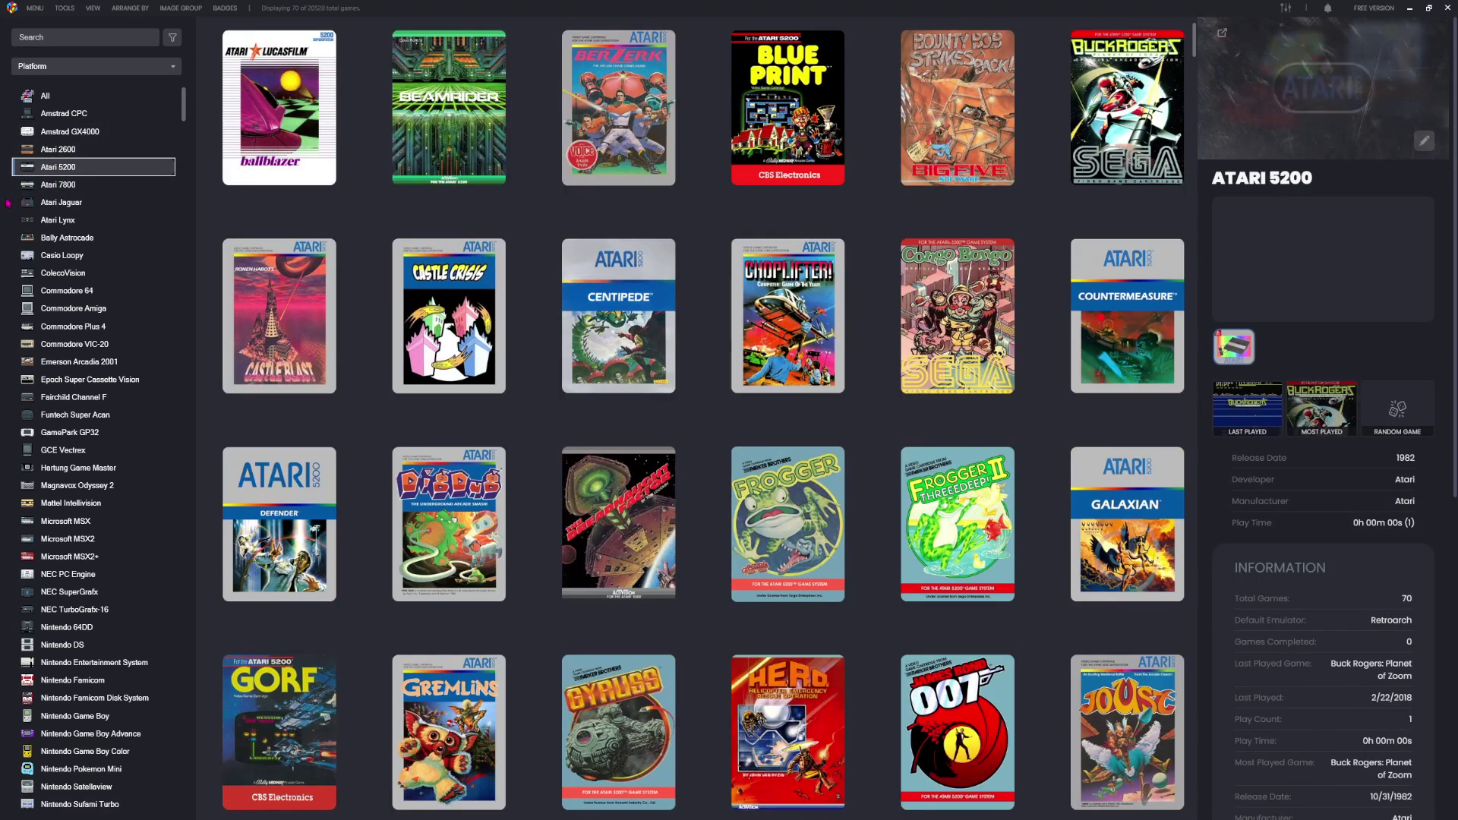
key("Down")
left_click(52, 205)
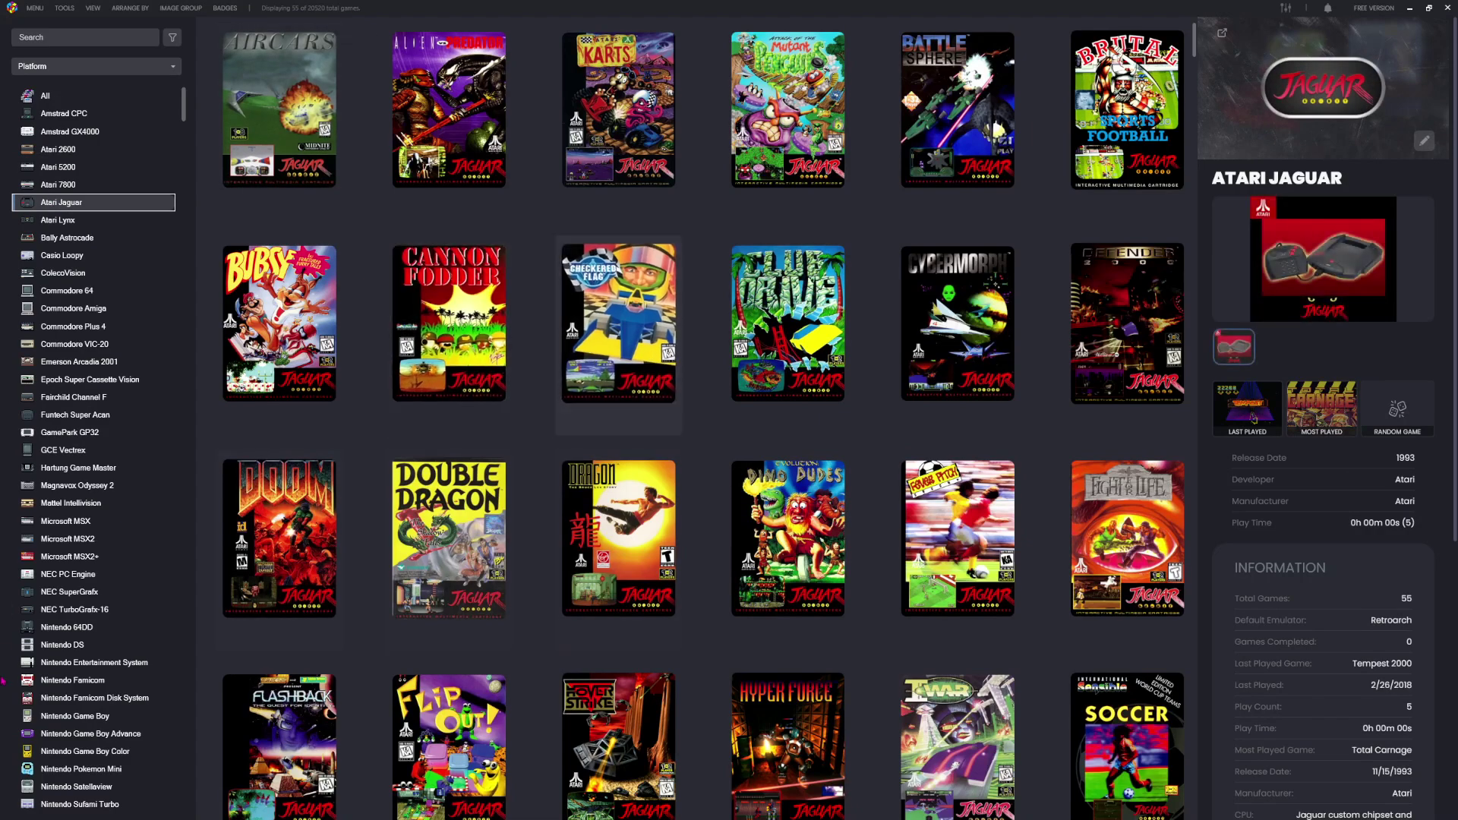
Step from the 71 Atari Lynx games through Bally Astrocade, Casio Loopy, Commodore 64, Amiga and Plus 4.
scroll(729, 357, "down", 8)
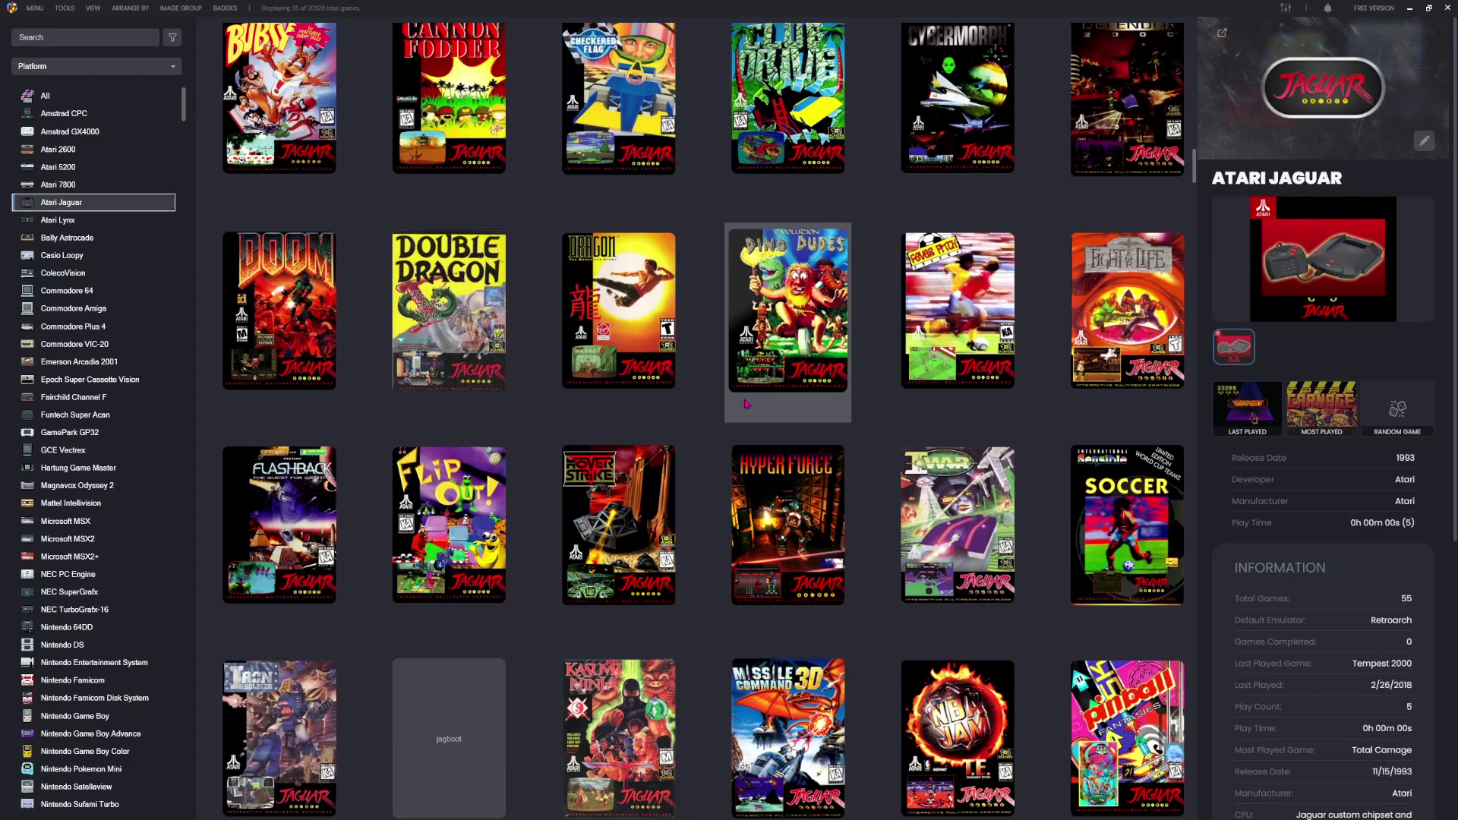
scroll(788, 509, "down", 2)
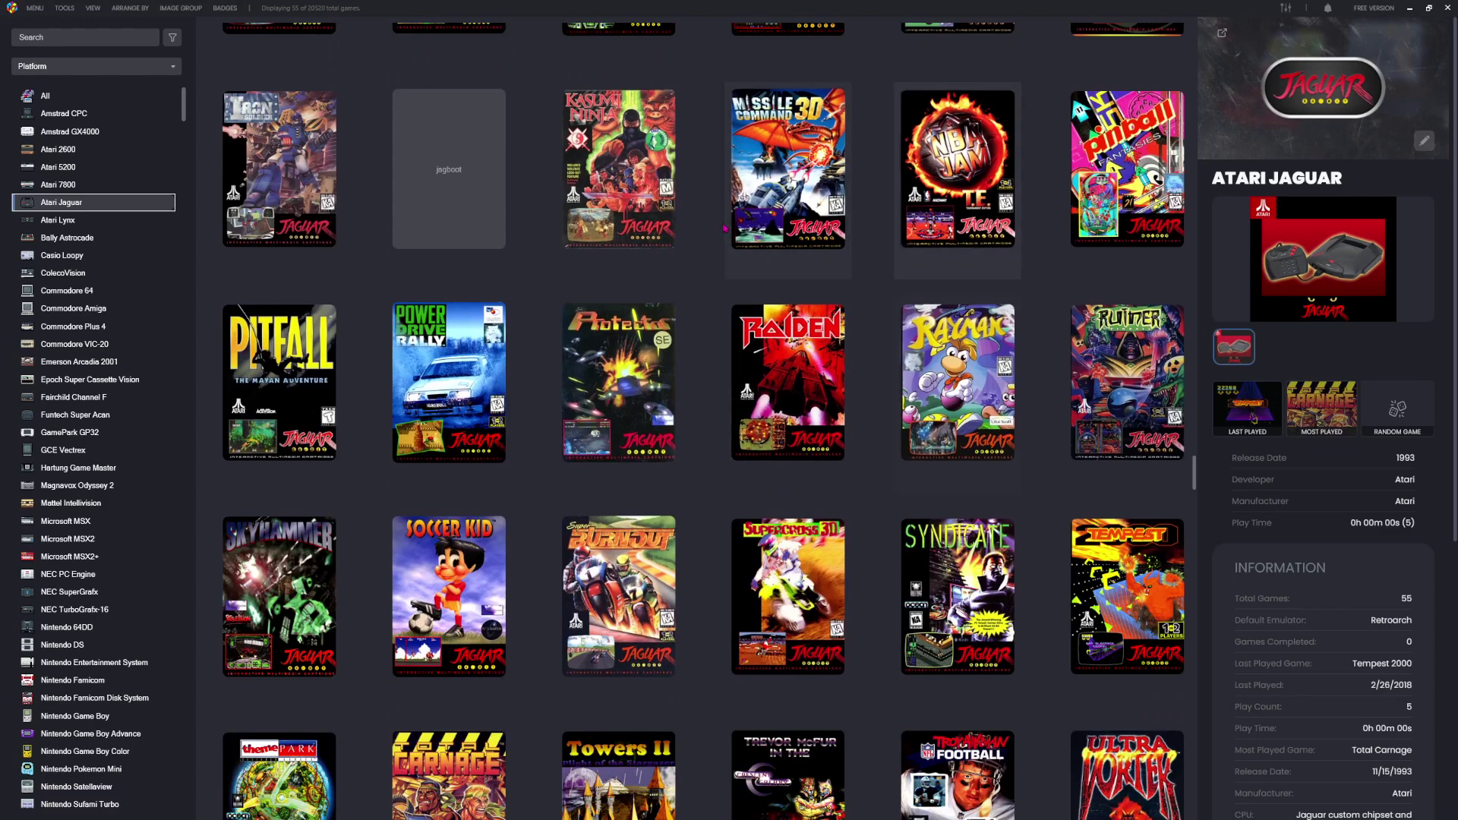
left_click(103, 224)
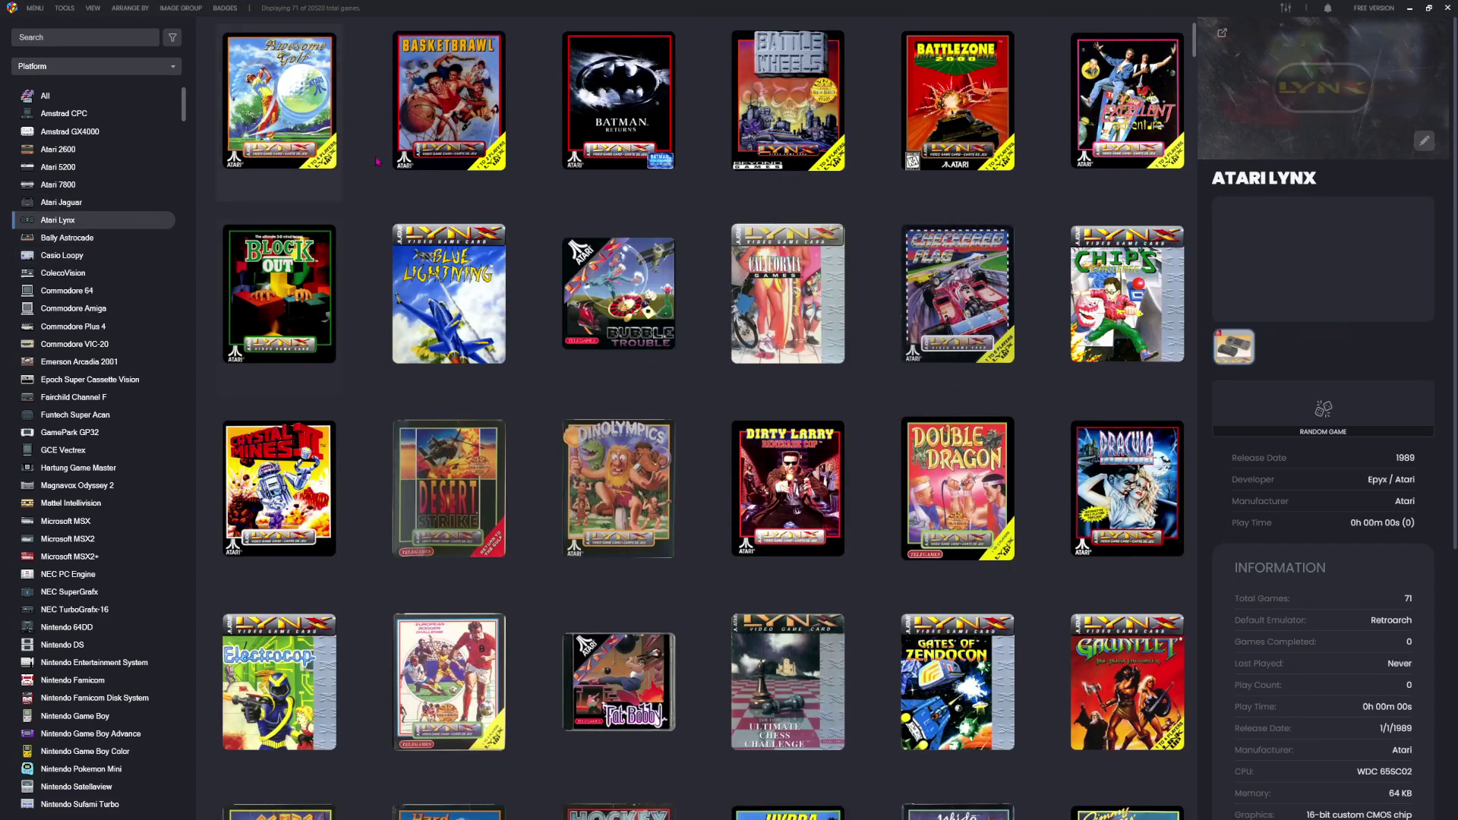
key("Down")
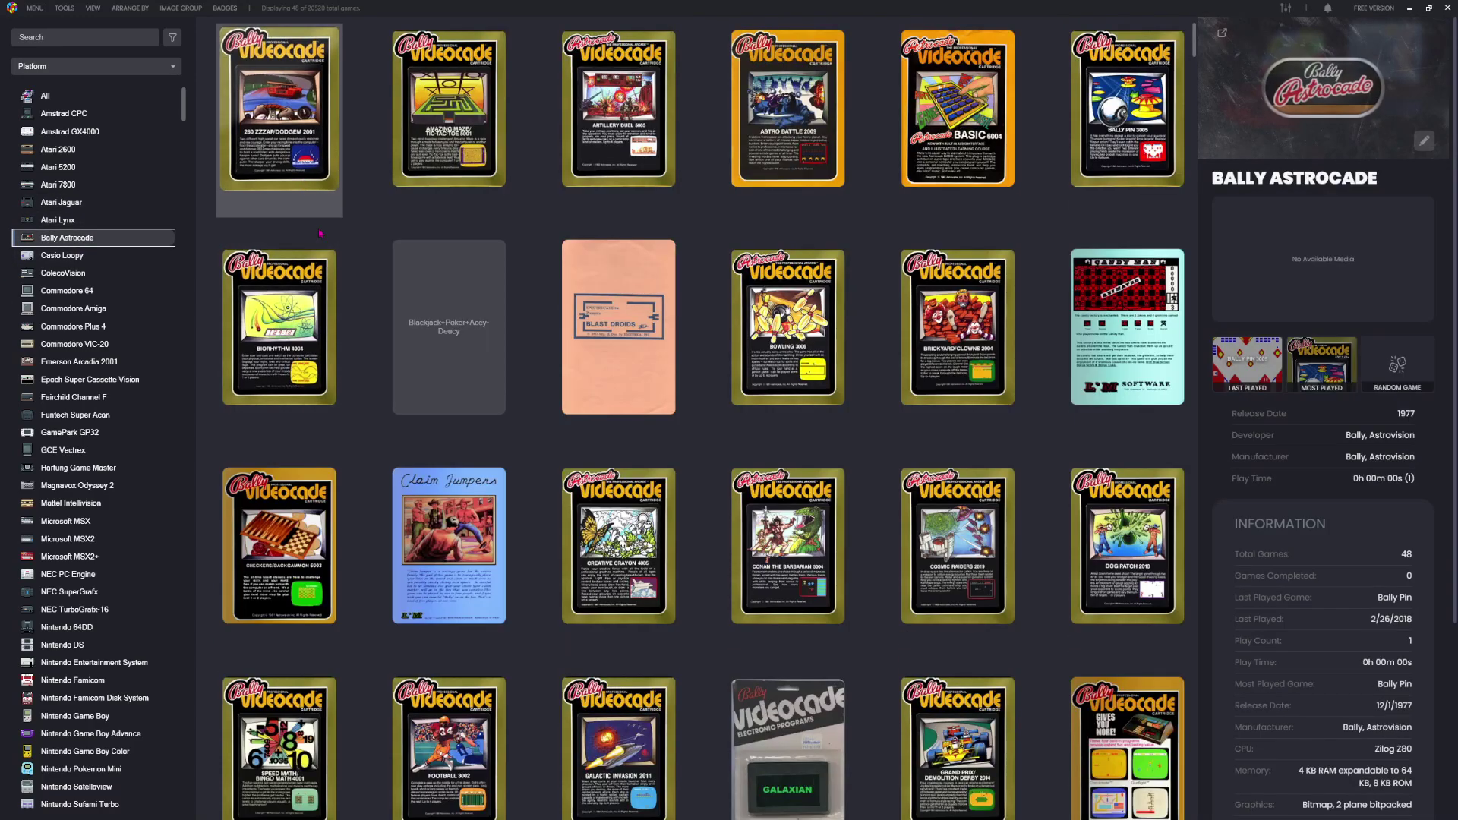
key("Down")
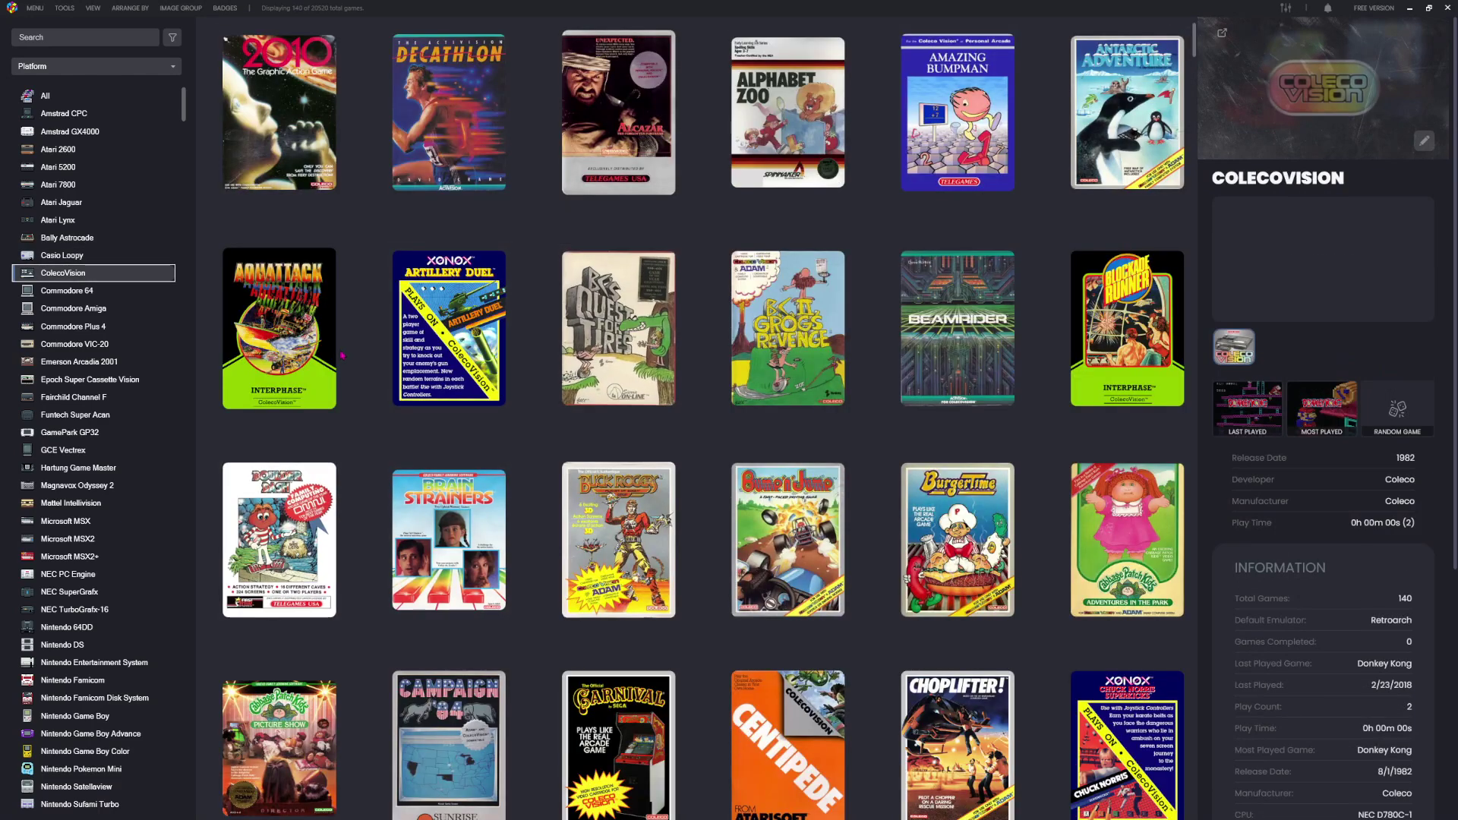
key("Down")
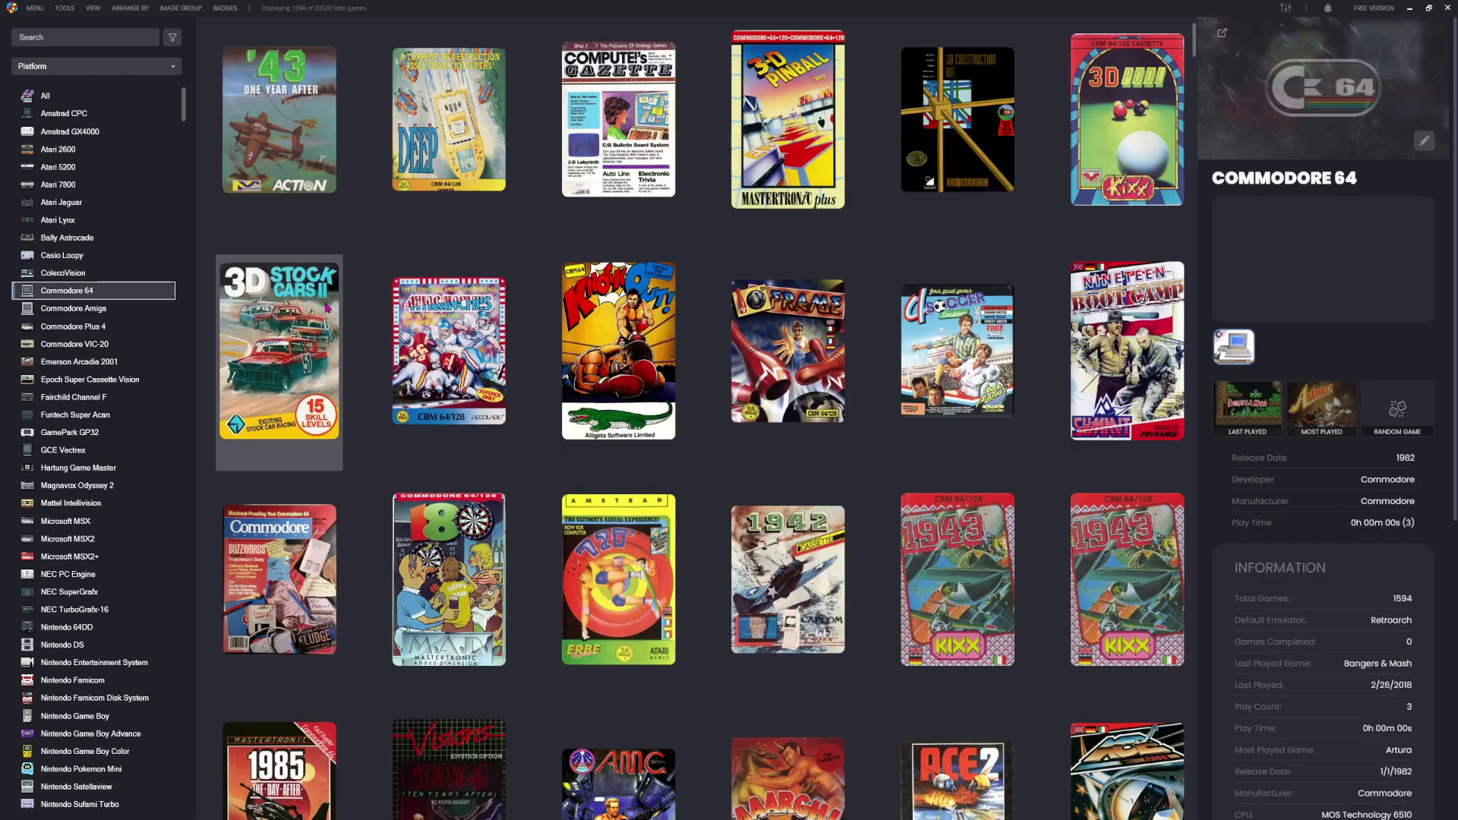
key("Down")
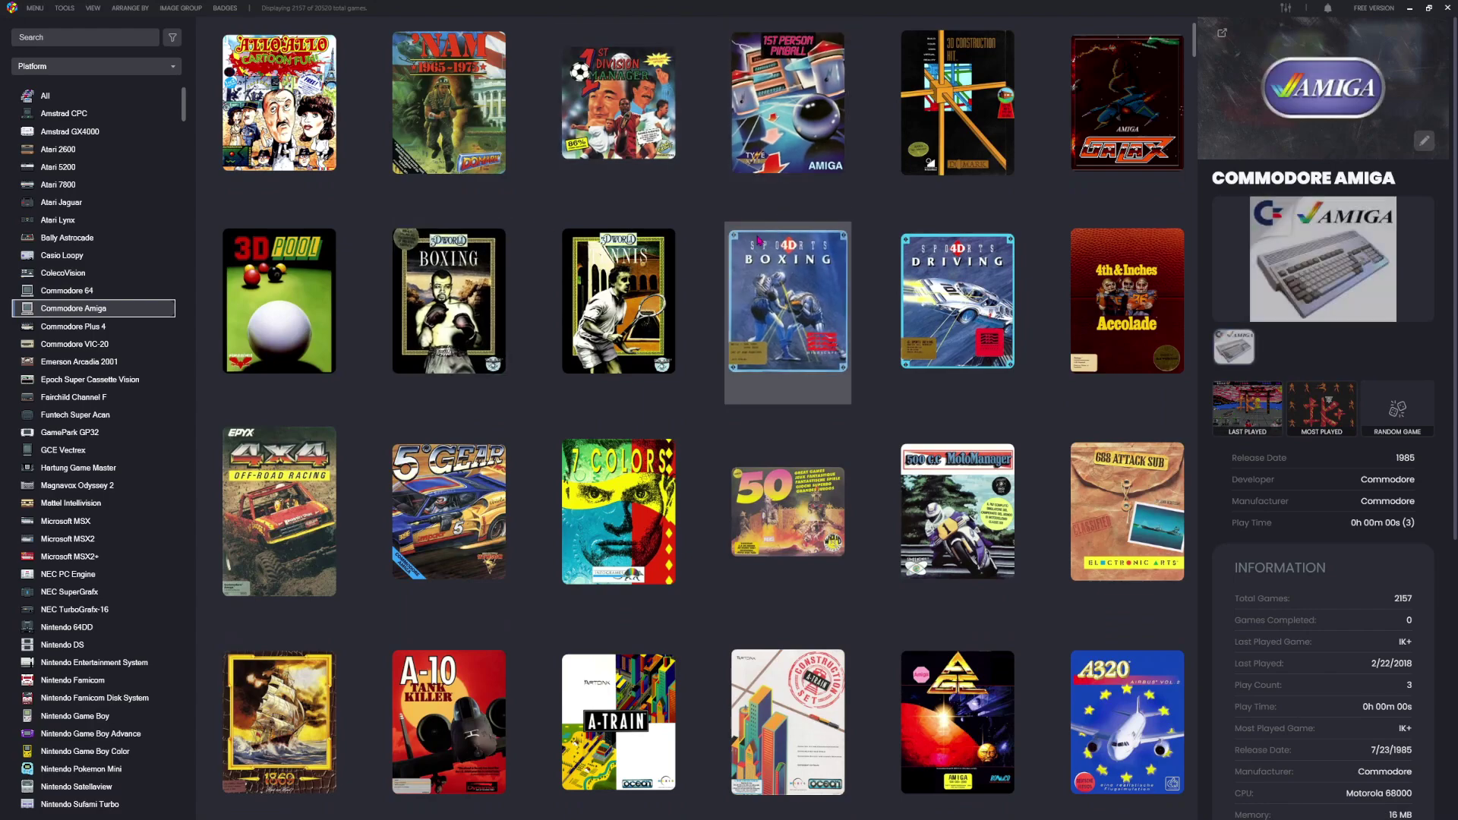
key("Down")
Return to the Commodore Amiga library and scroll through its games.
key("Up")
scroll(992, 591, "down", 5)
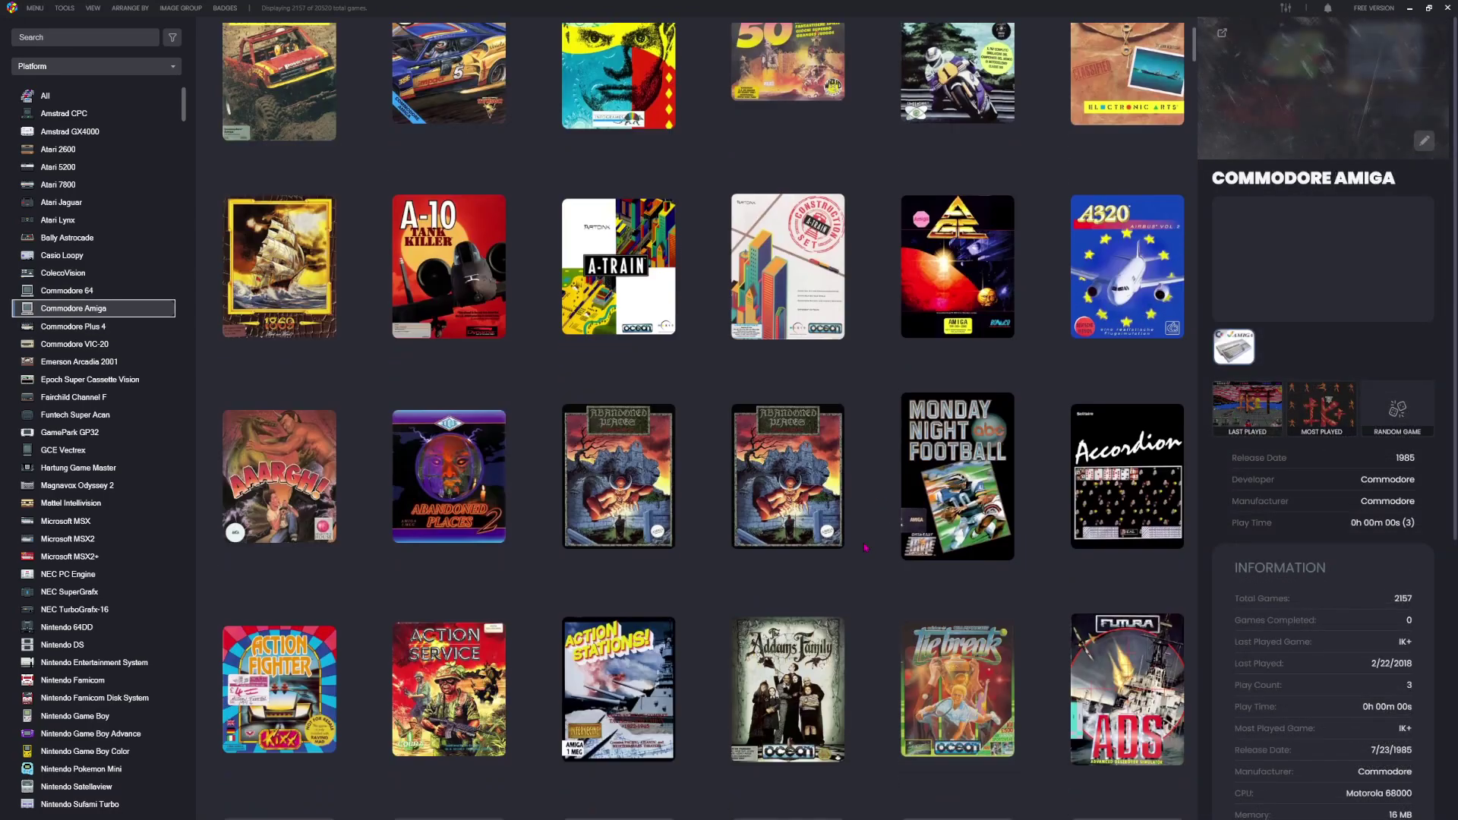
scroll(992, 591, "down", 3)
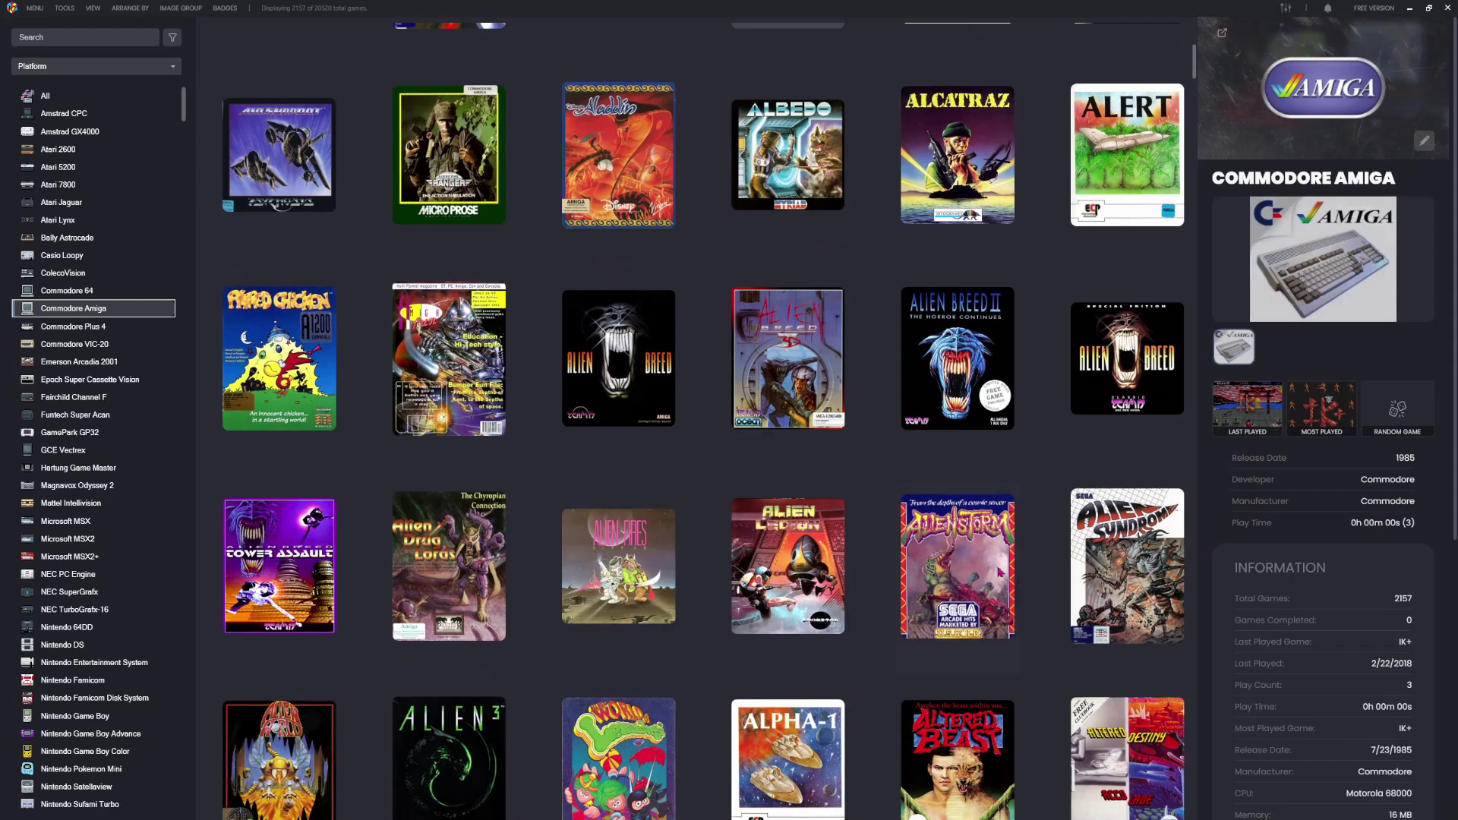
scroll(1015, 345, "down", 5)
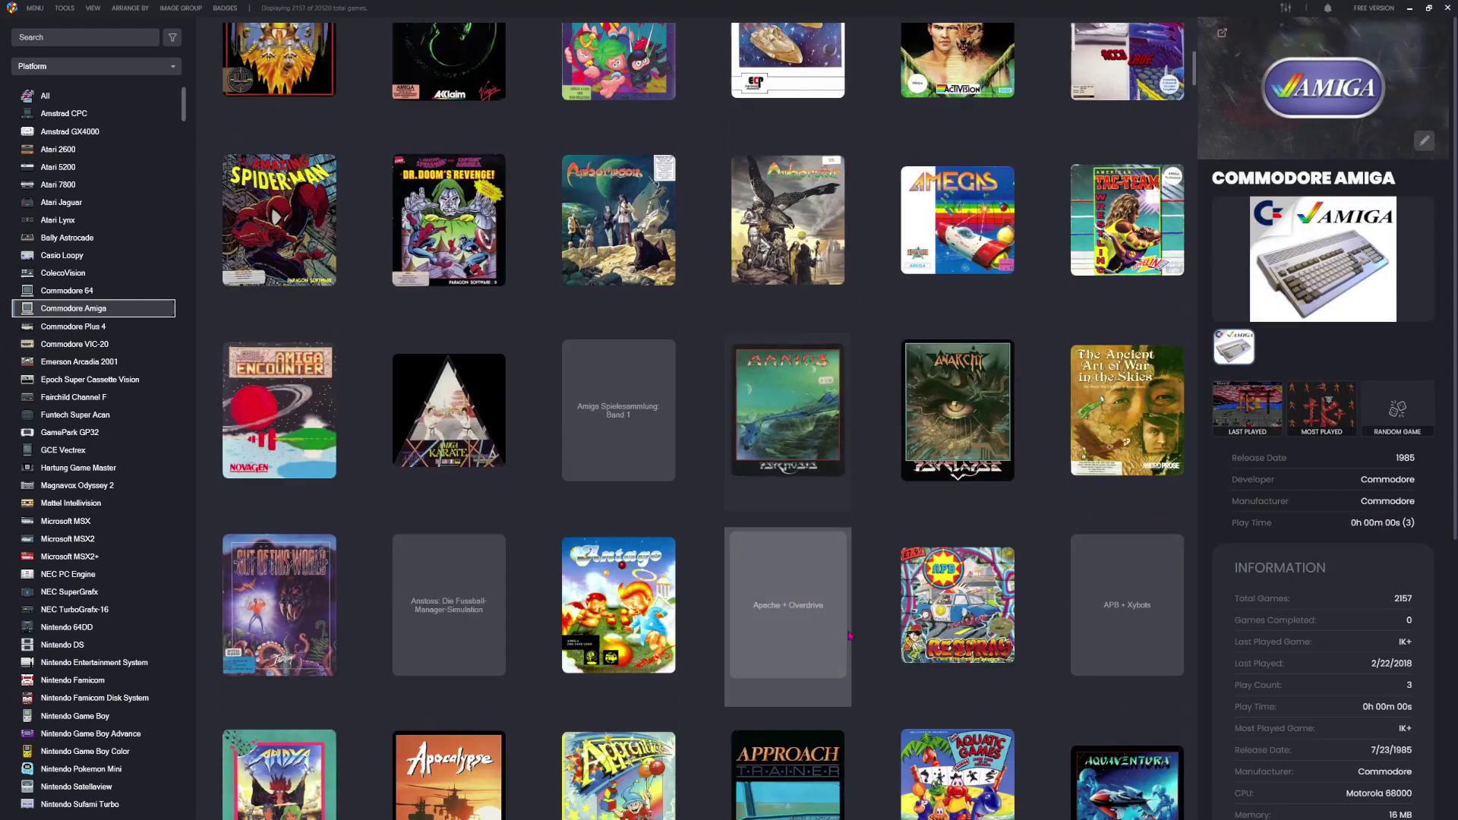
scroll(1015, 346, "up", 2)
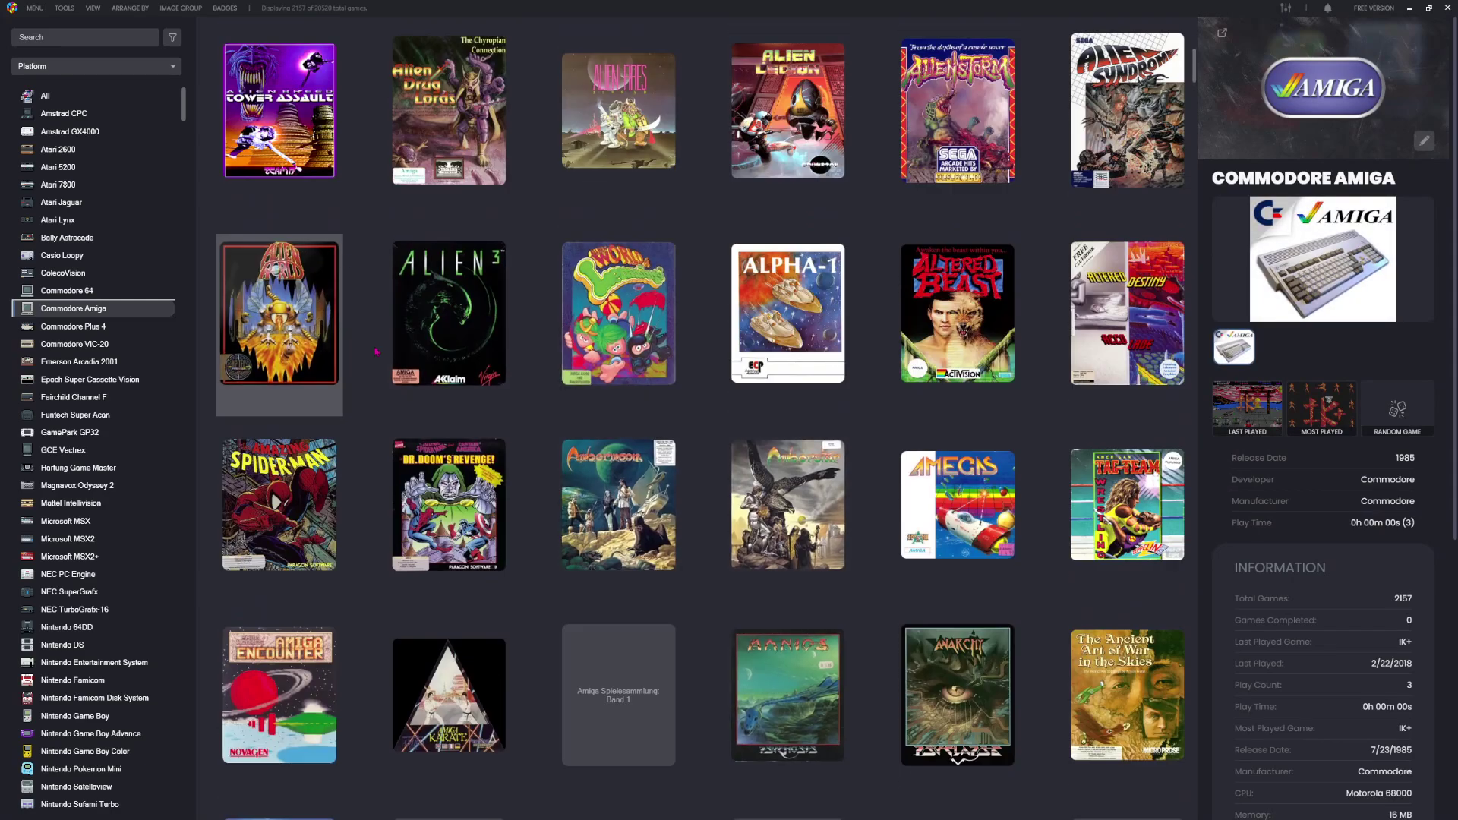
scroll(619, 531, "down", 5)
scroll(619, 532, "down", 3)
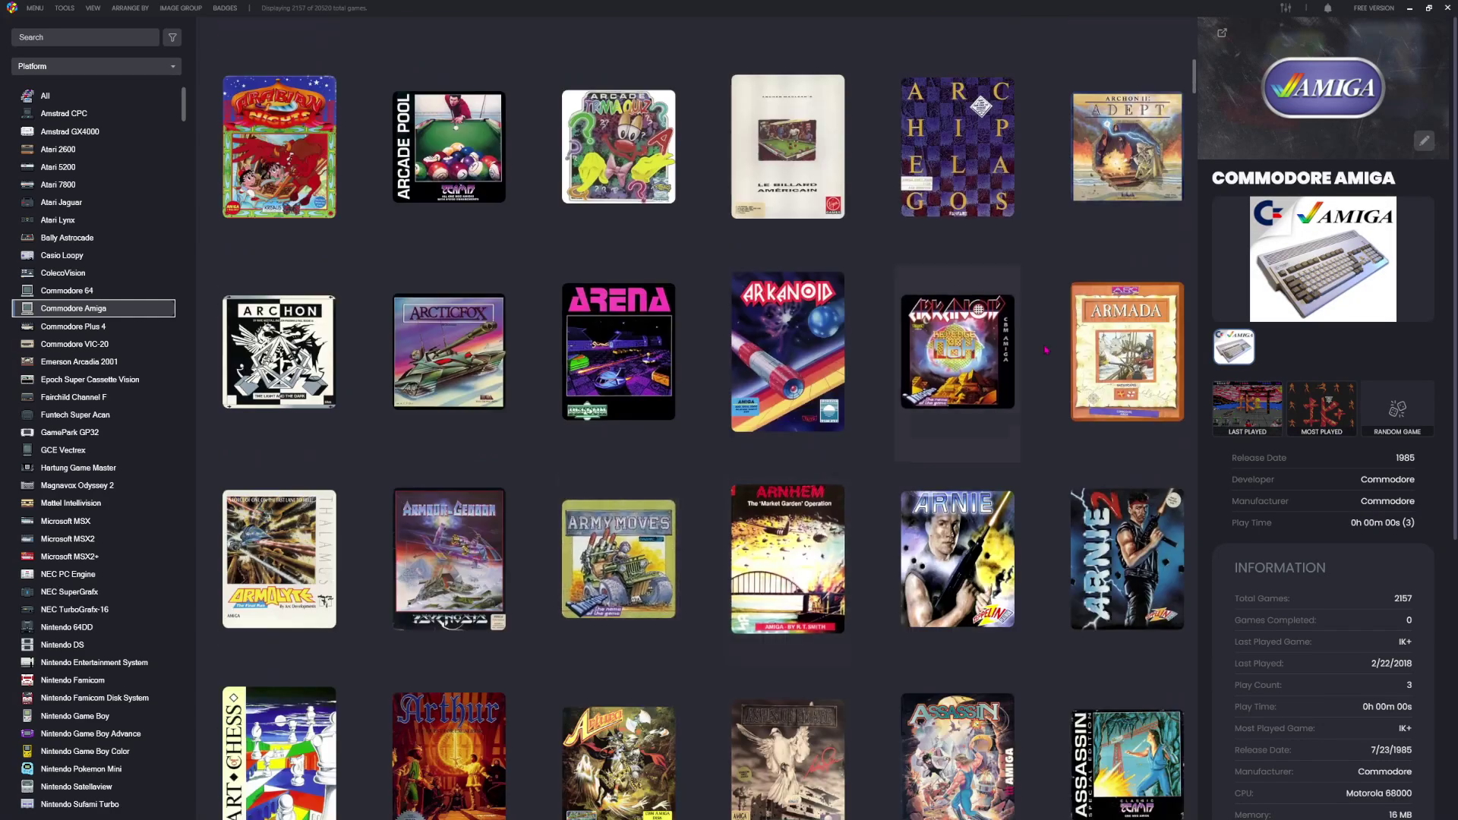
Step through Commodore Plus 4 and VIC-20 to the Emerson Arcadia 2001 games list.
left_click(129, 336)
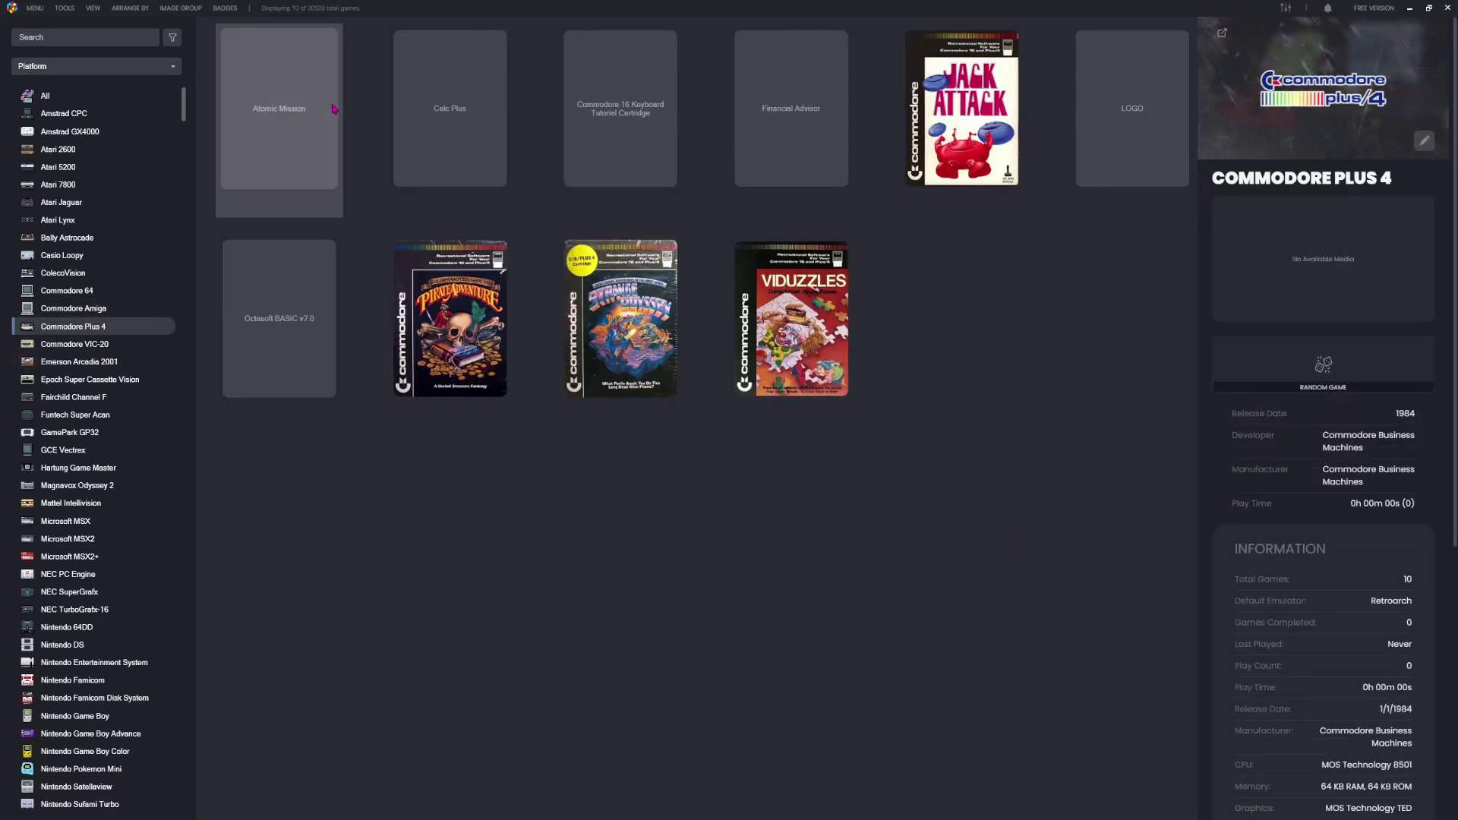
key("Down")
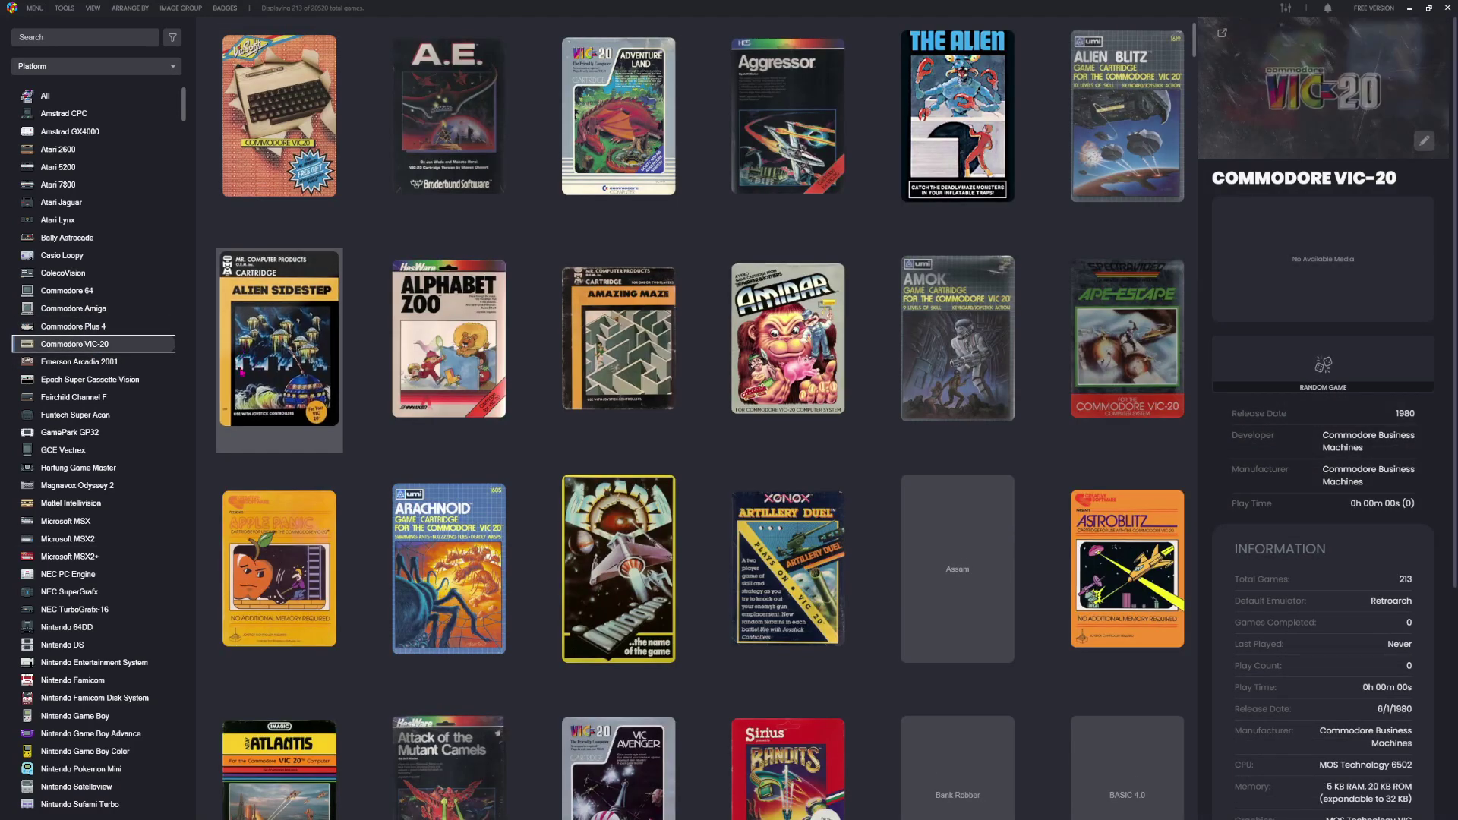
key("Down")
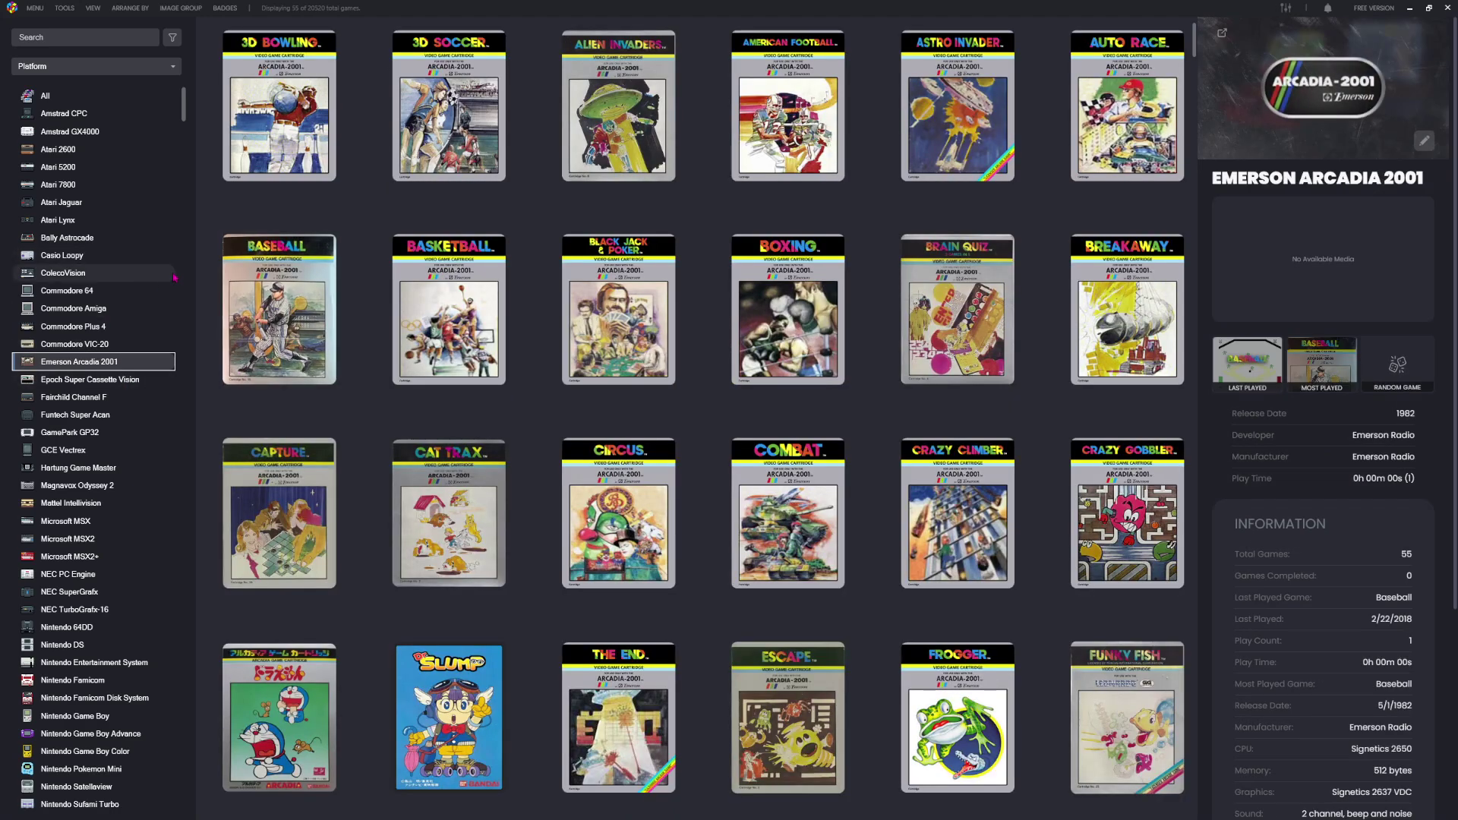
key("Down")
key("Up")
View 3D Bowling and Baseball details, then the Epoch Super Cassette Vision and Fairchild Channel F libraries.
left_click(266, 76)
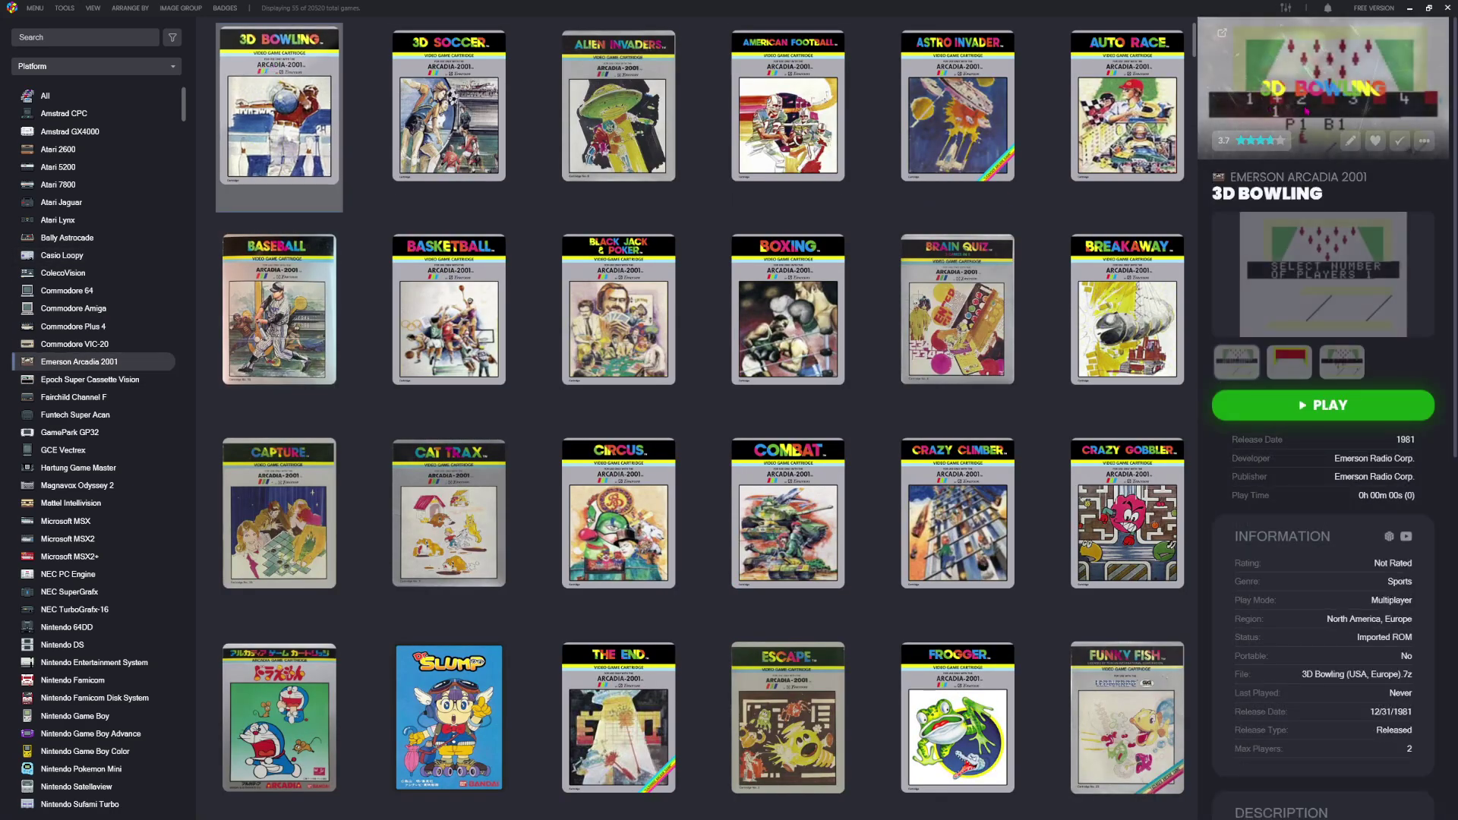
key("Down")
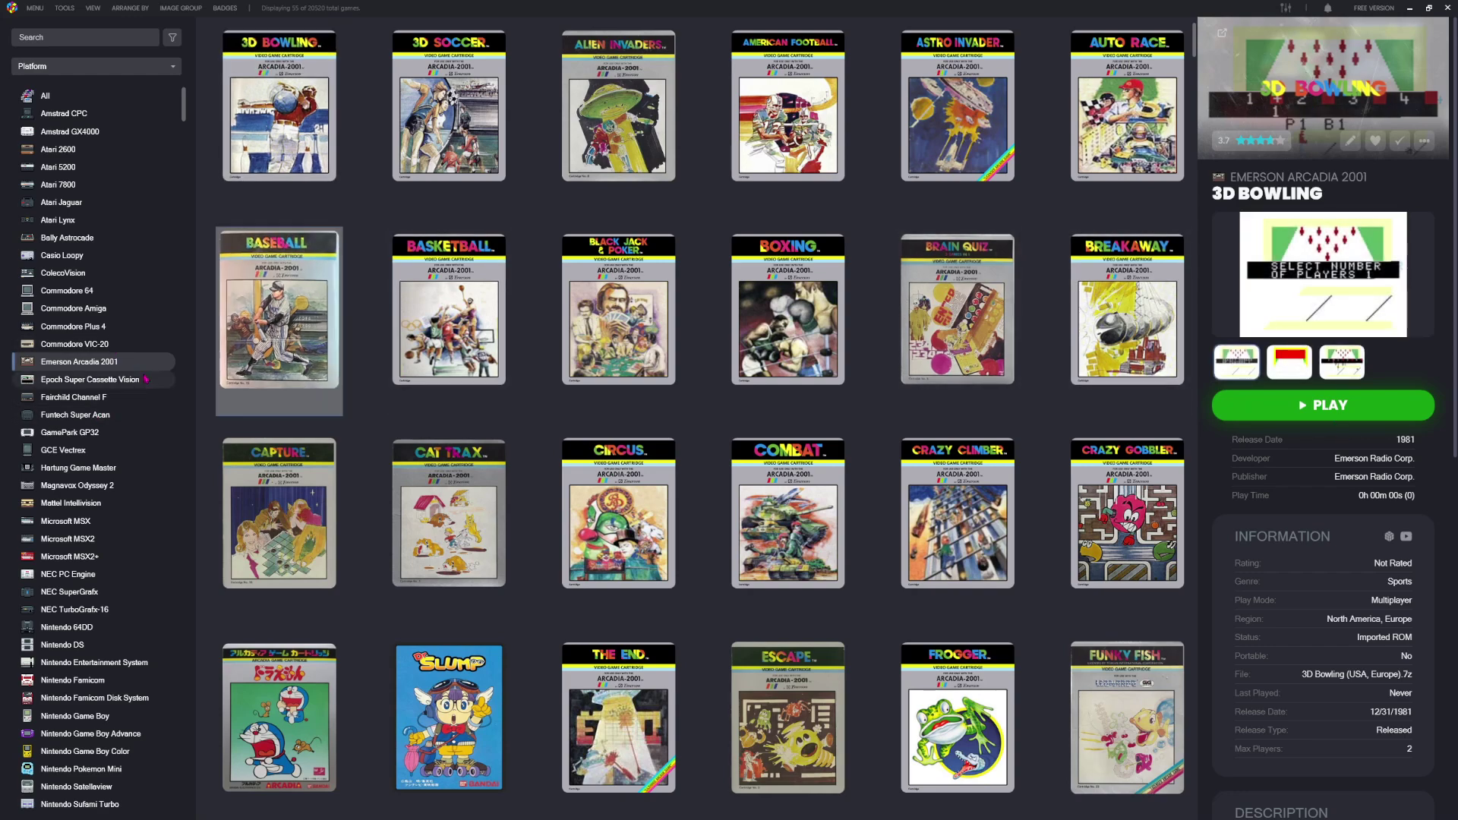
left_click(146, 383)
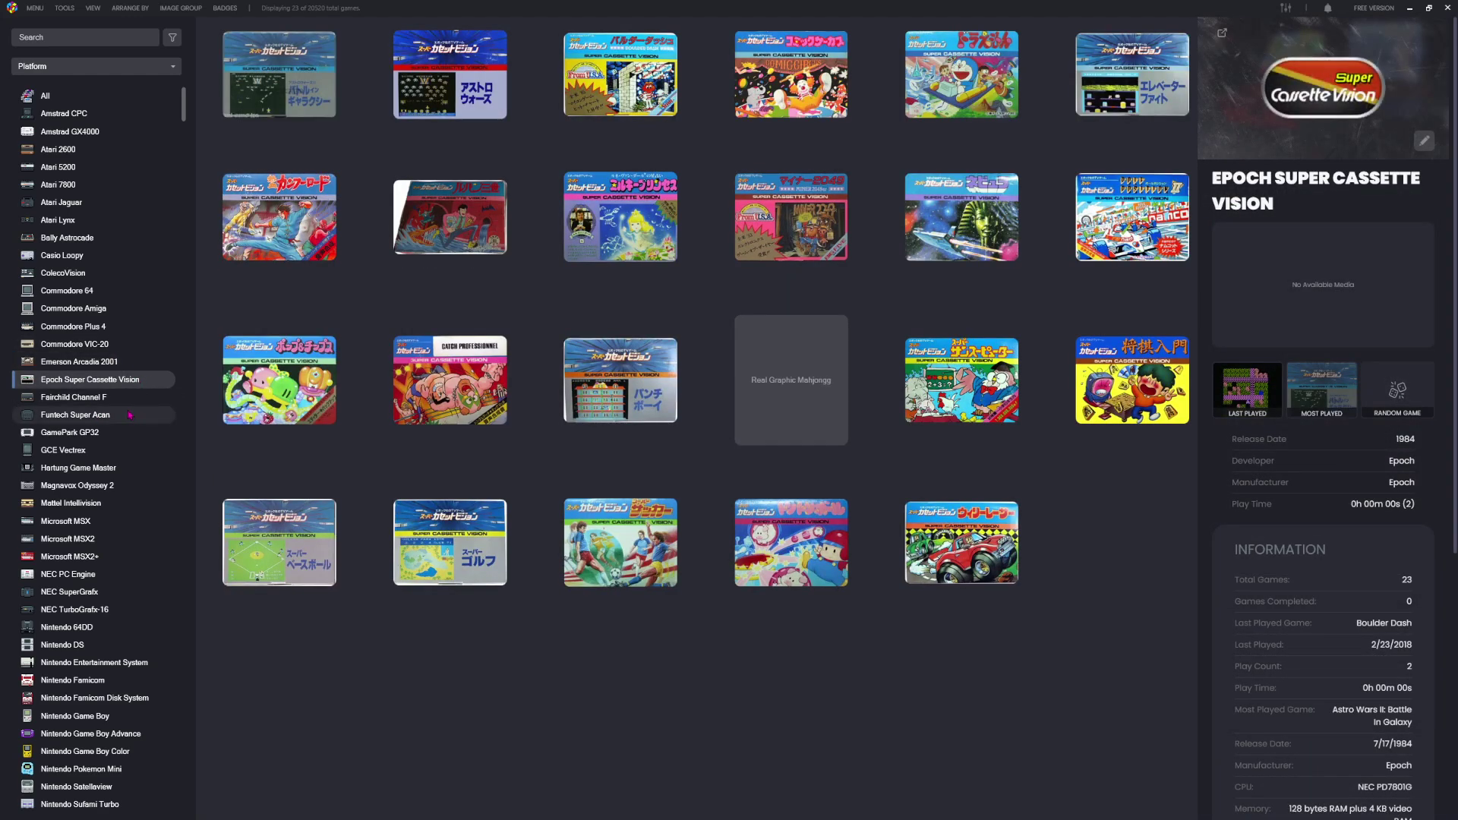
left_click(99, 397)
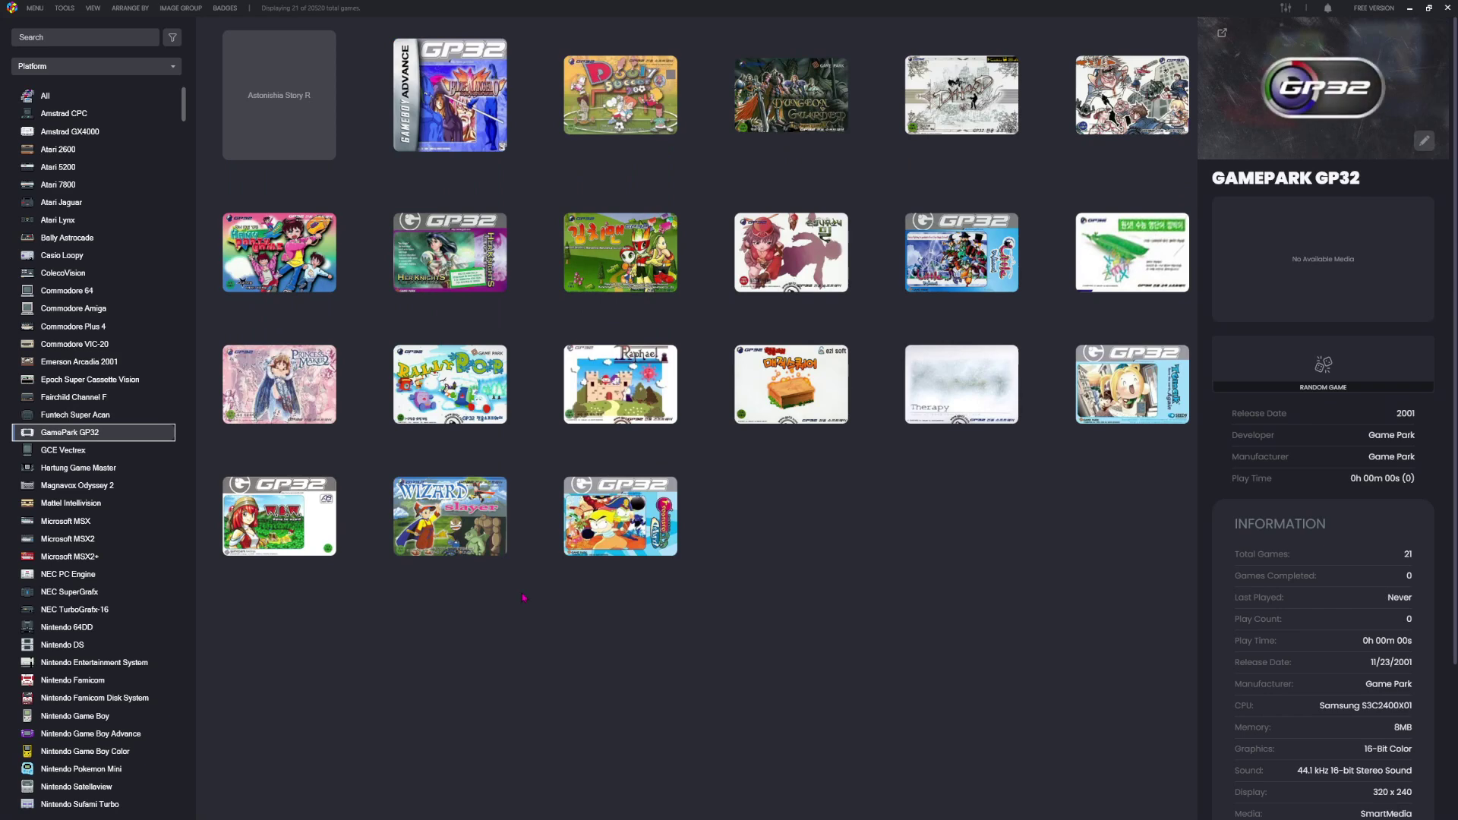
In GamePark GP32, view Blue Angelo and Her Knights details, then open GCE Vectrex.
key("Up")
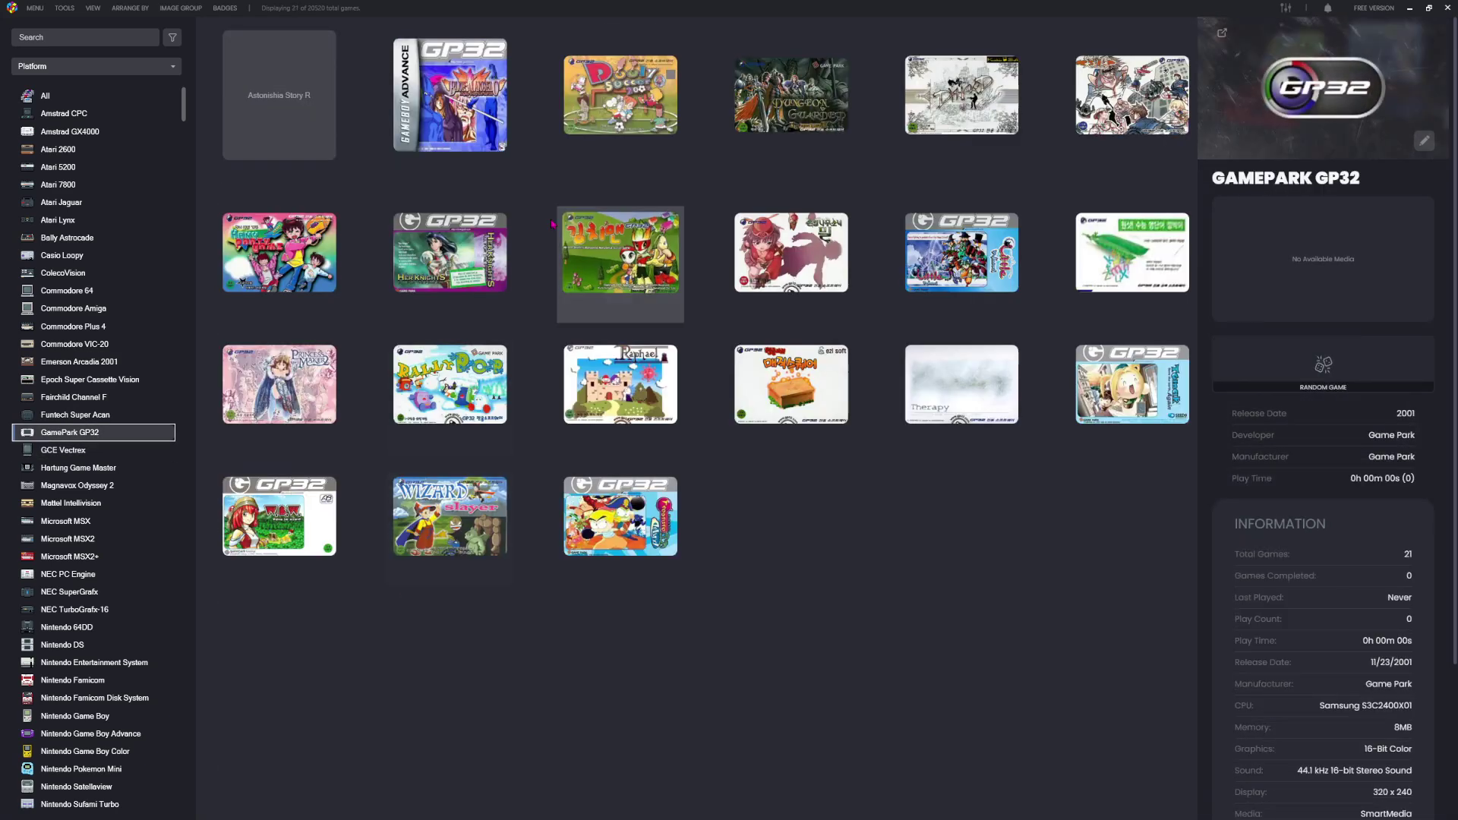
left_click(451, 103)
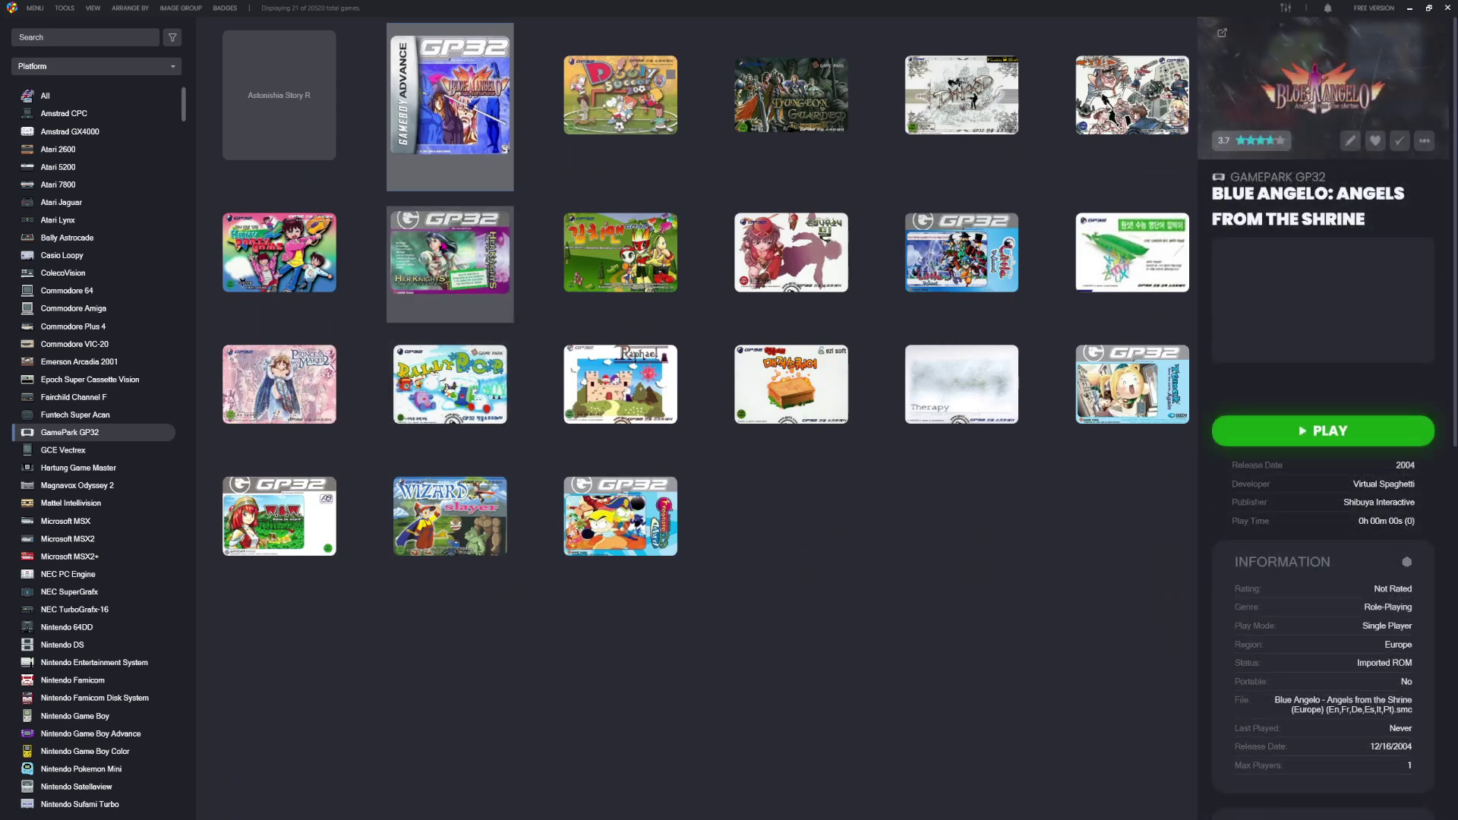
left_click(451, 258)
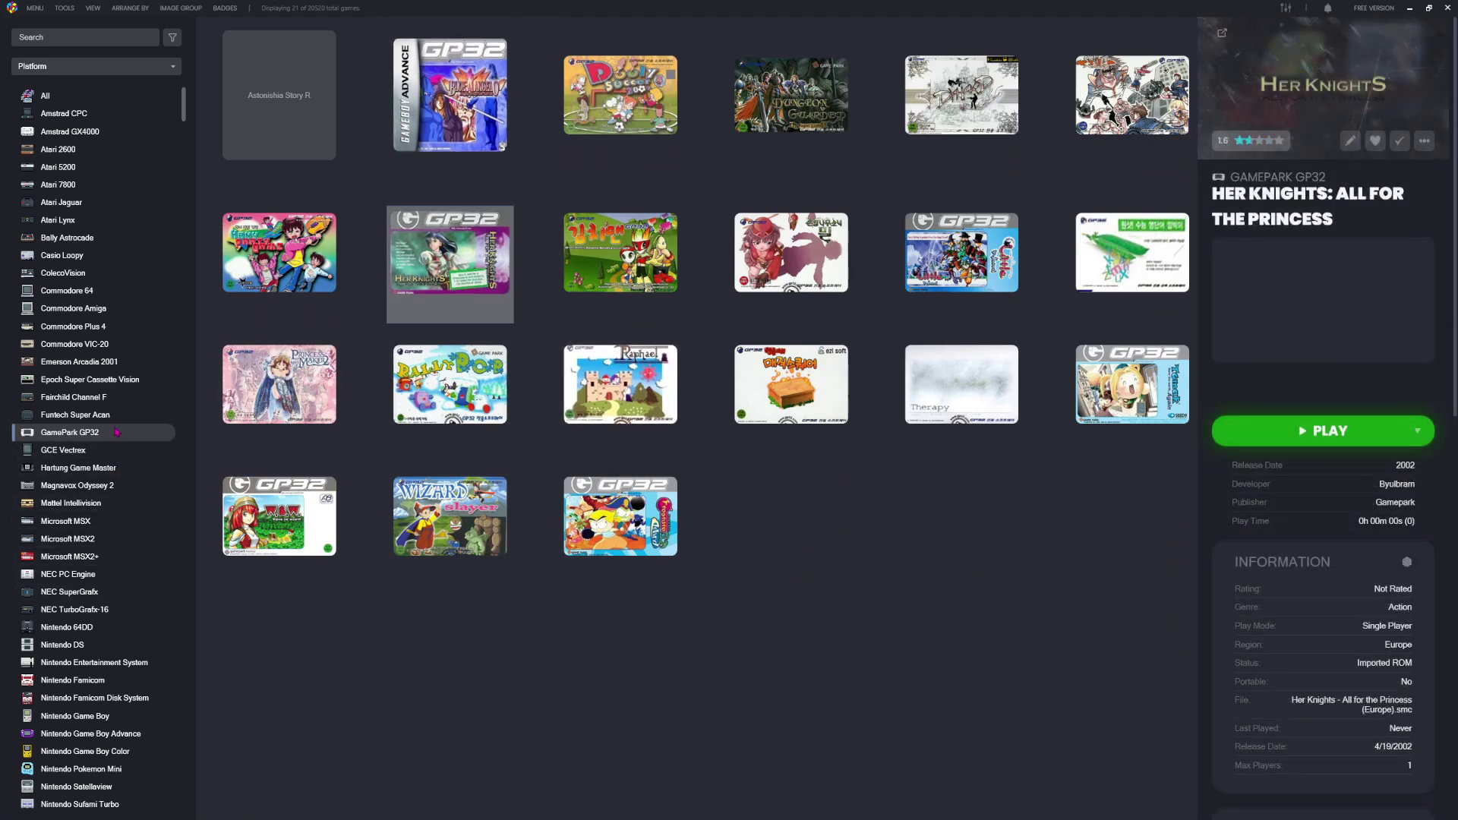
left_click(99, 451)
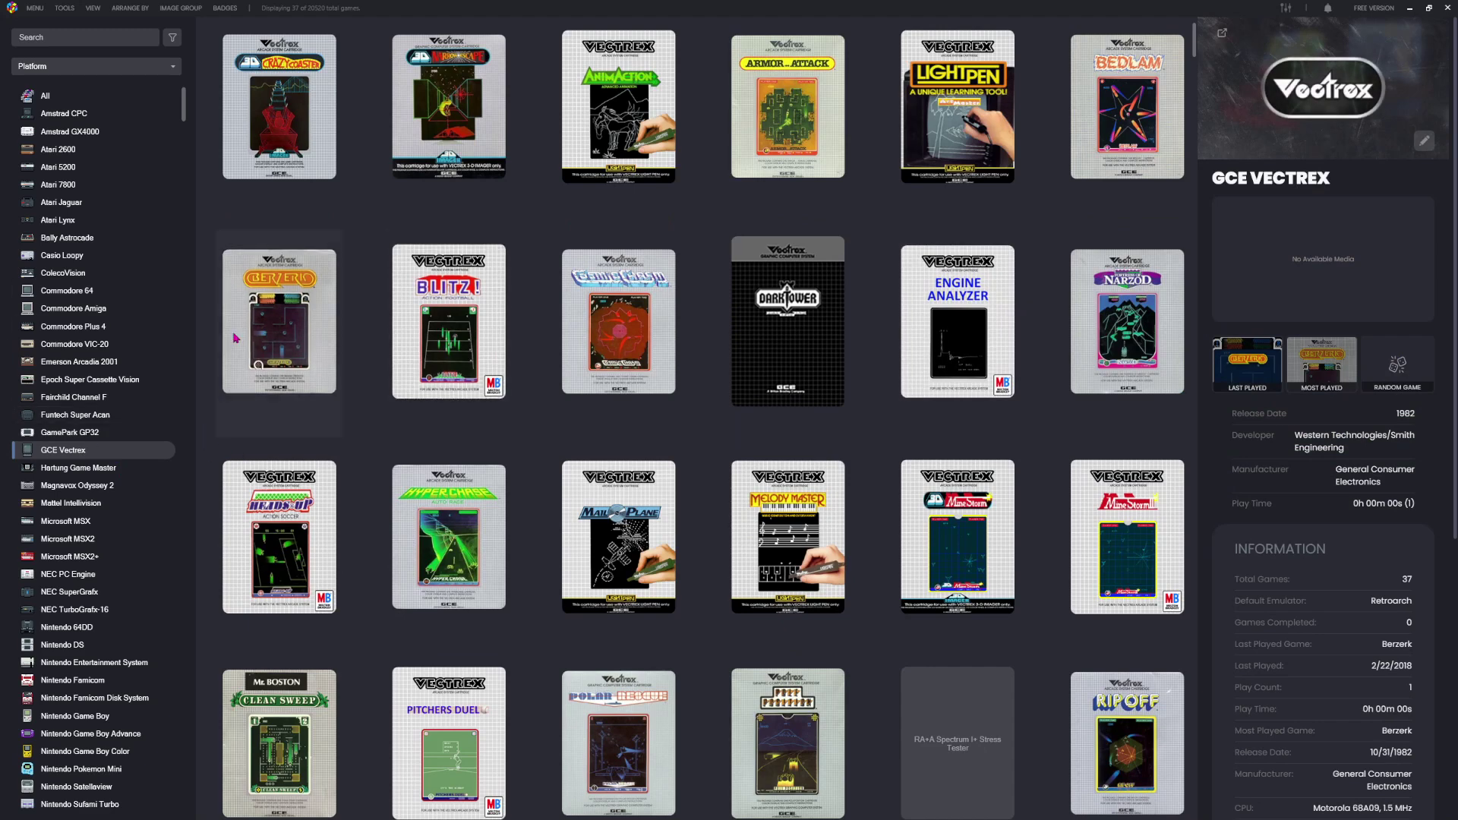
Step through Hartung Game Master, Mattel Intellivision, MSX, MSX2 and MSX2+ libraries.
key("Down")
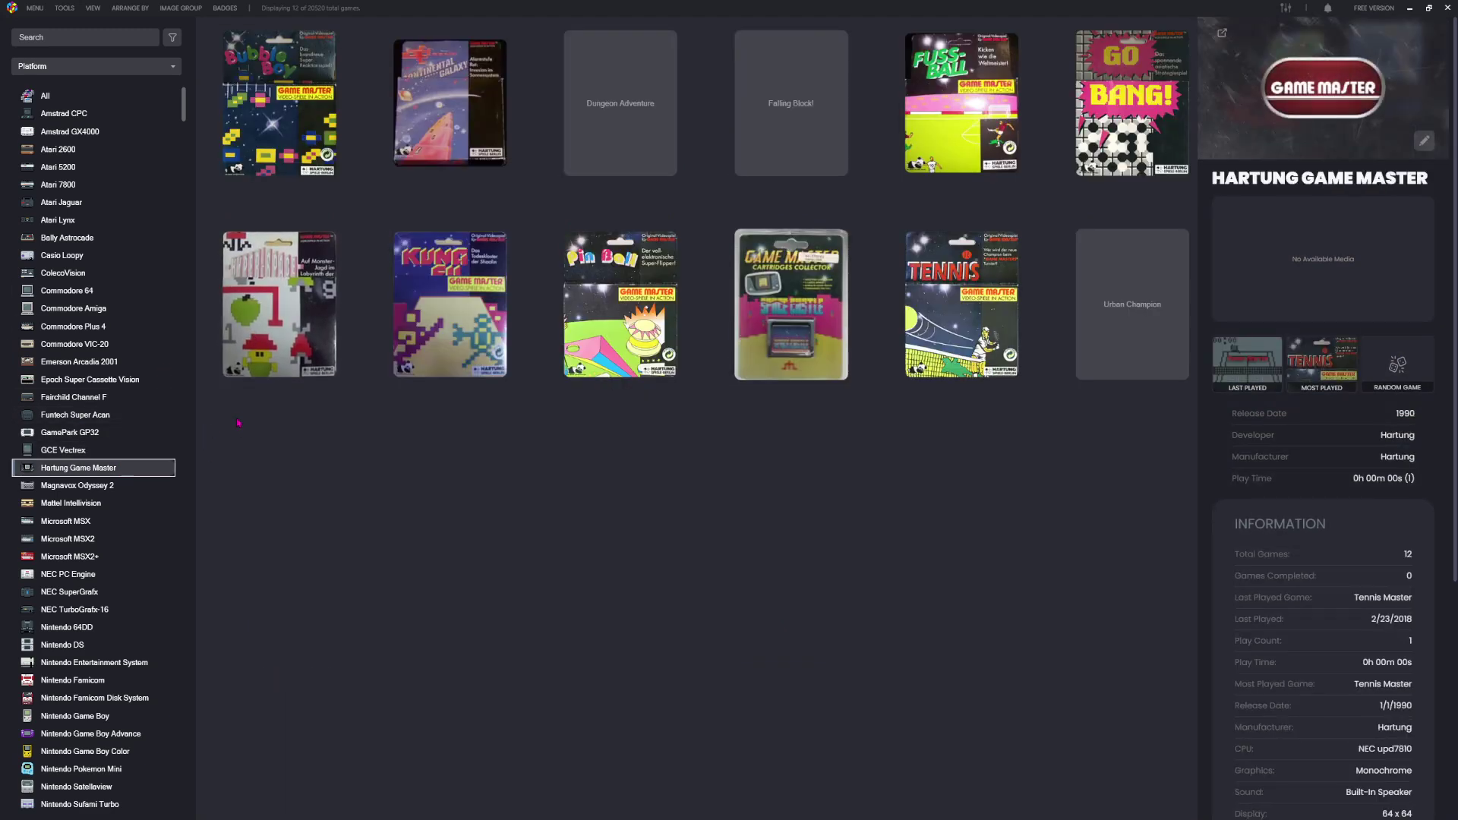
key("Down")
key("Down")
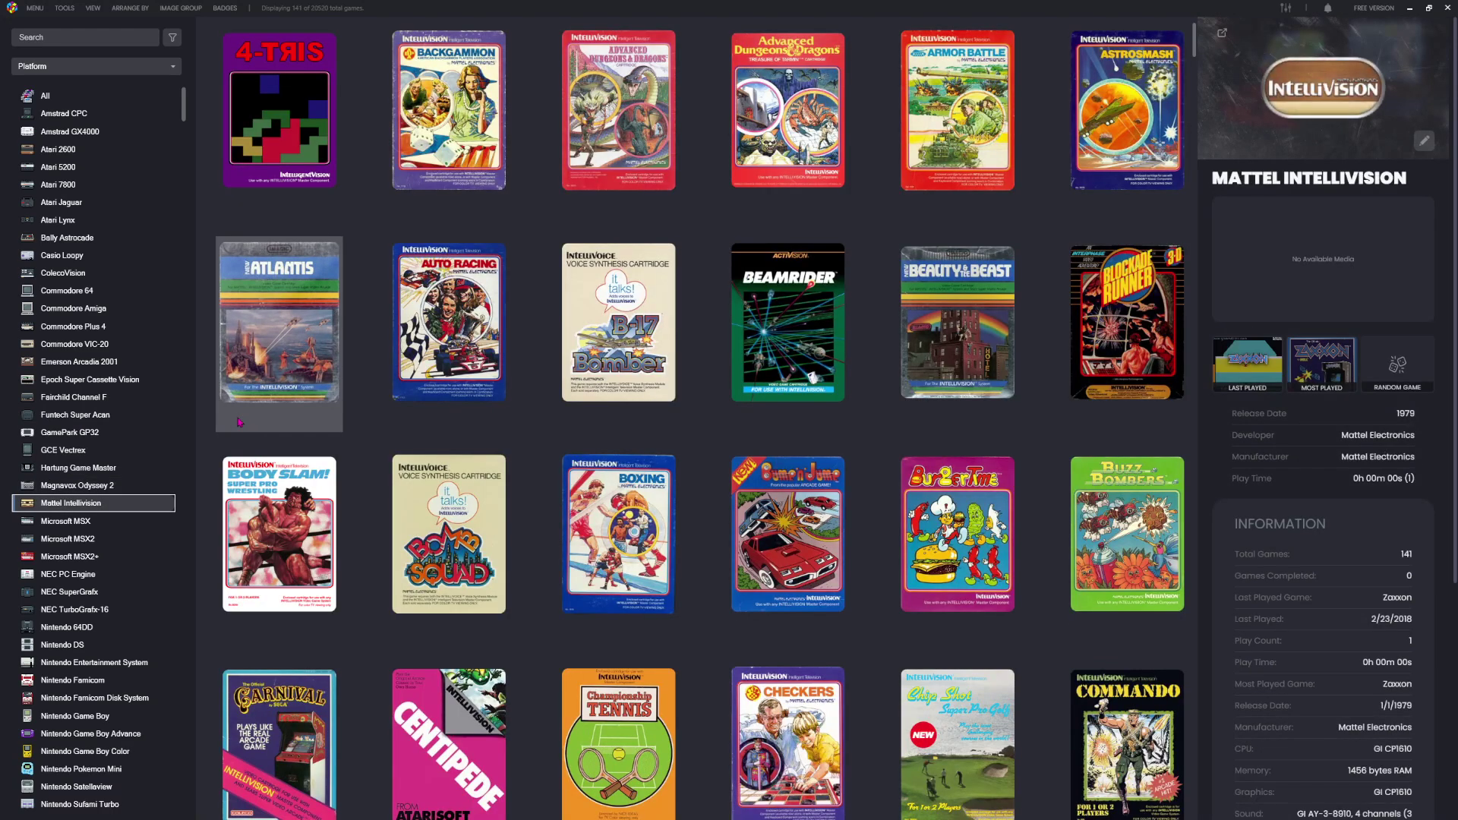
key("Down")
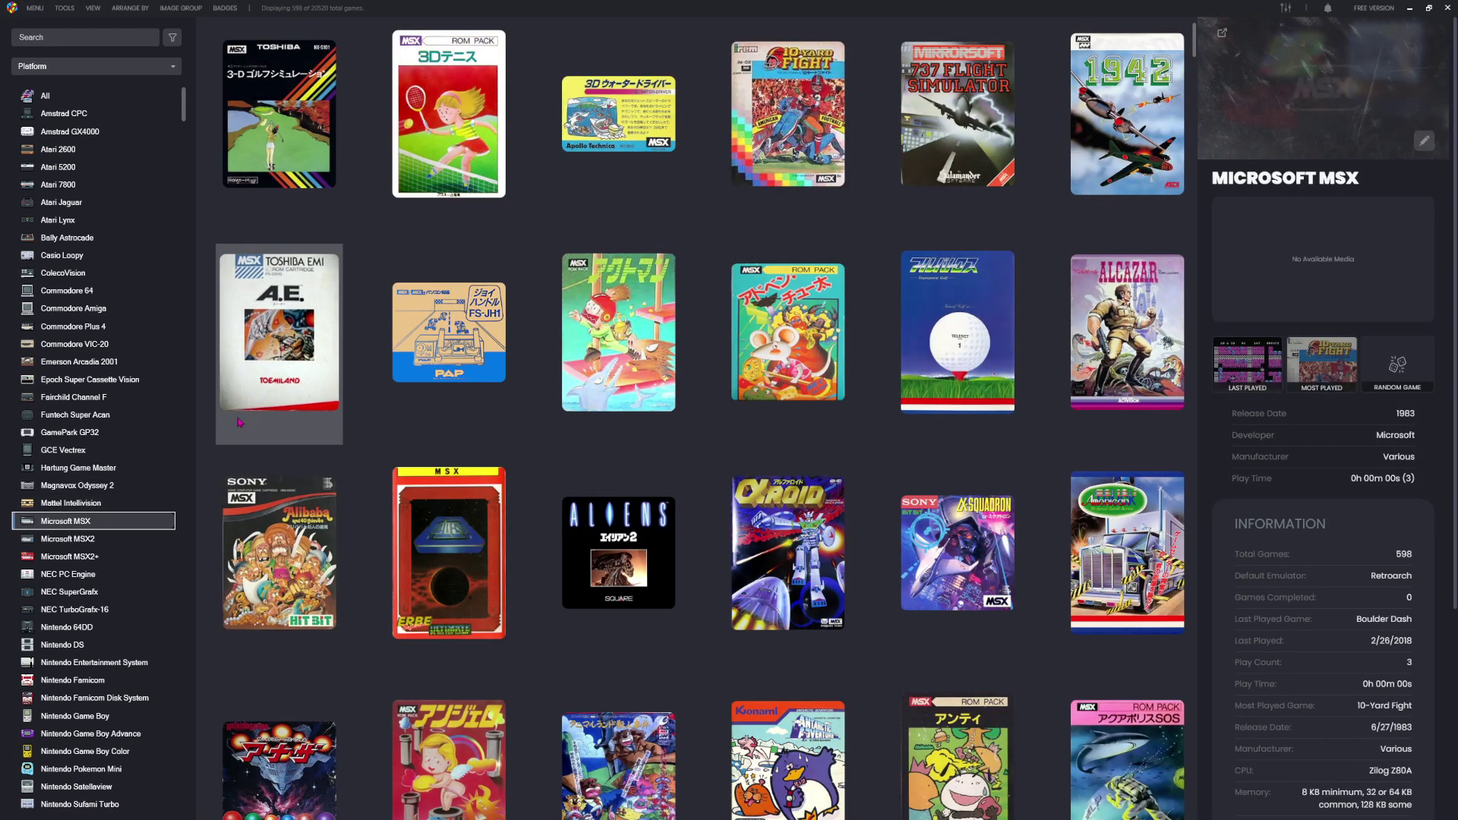
key("Down")
key("Down")
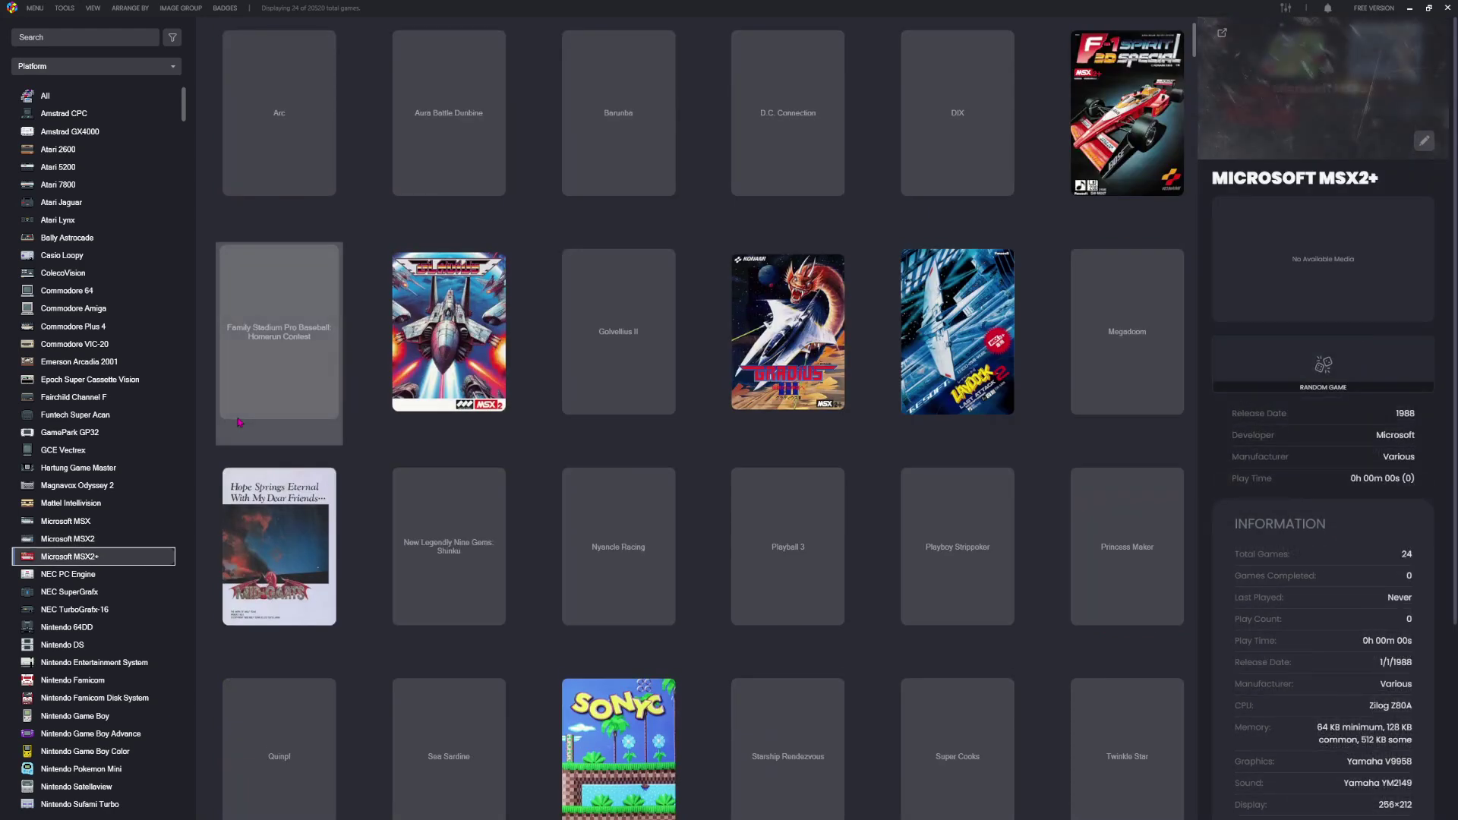
key("Down")
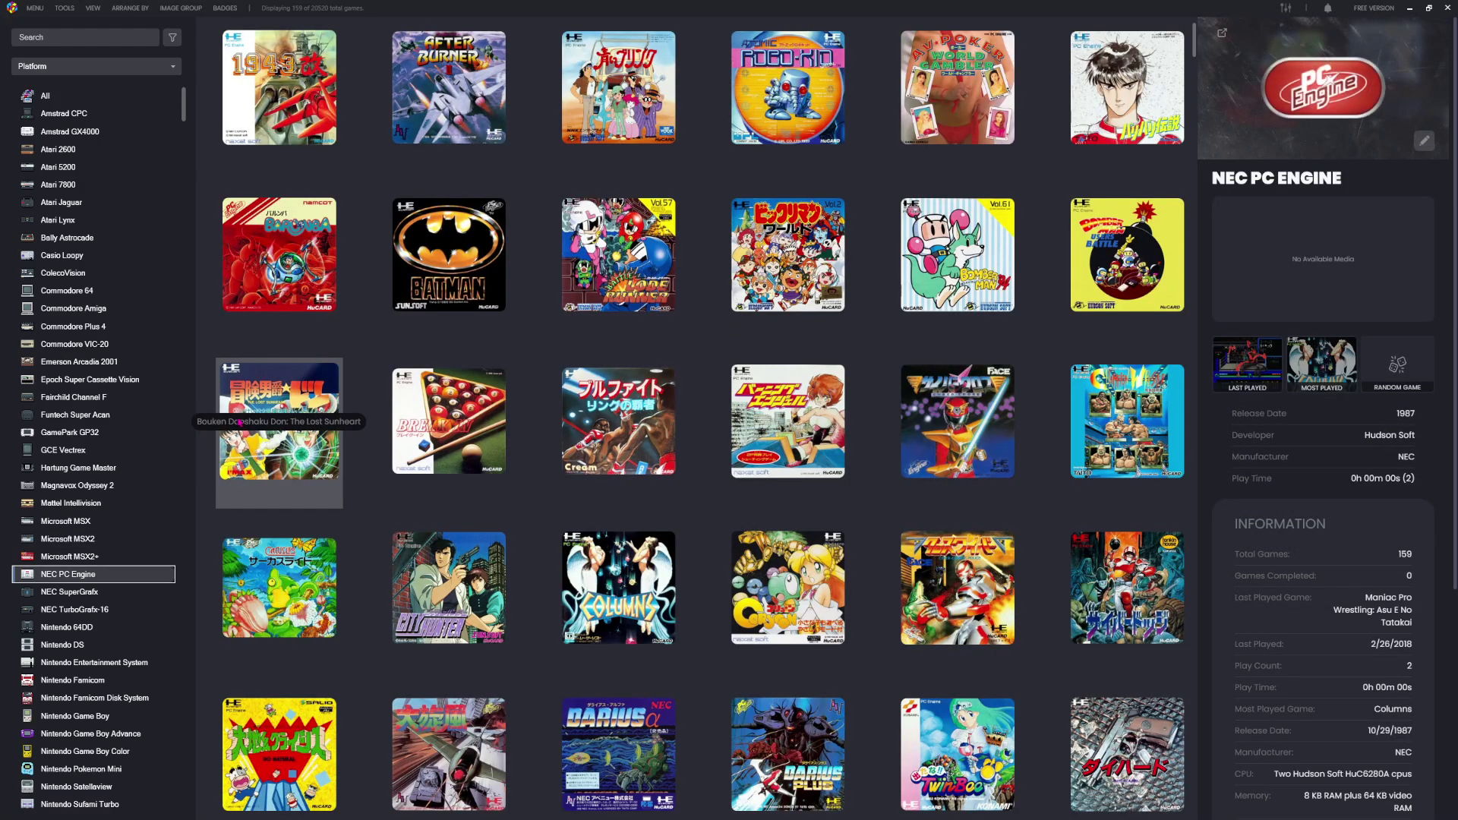
View the NEC SuperGrafx, NEC TurboGrafx-16 and Nintendo 64DD libraries.
scroll(845, 716, "down", 10)
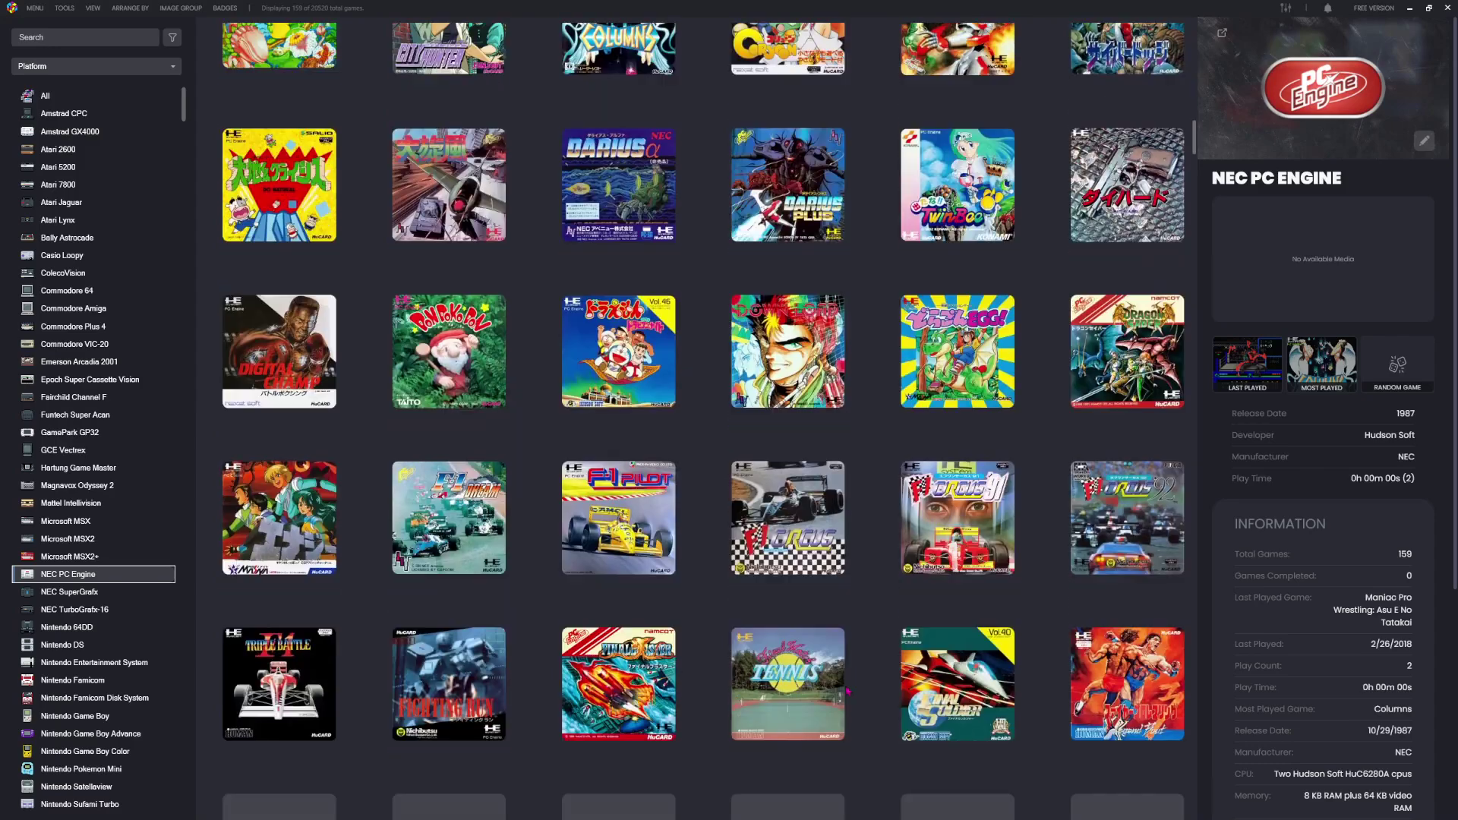
scroll(844, 716, "down", 10)
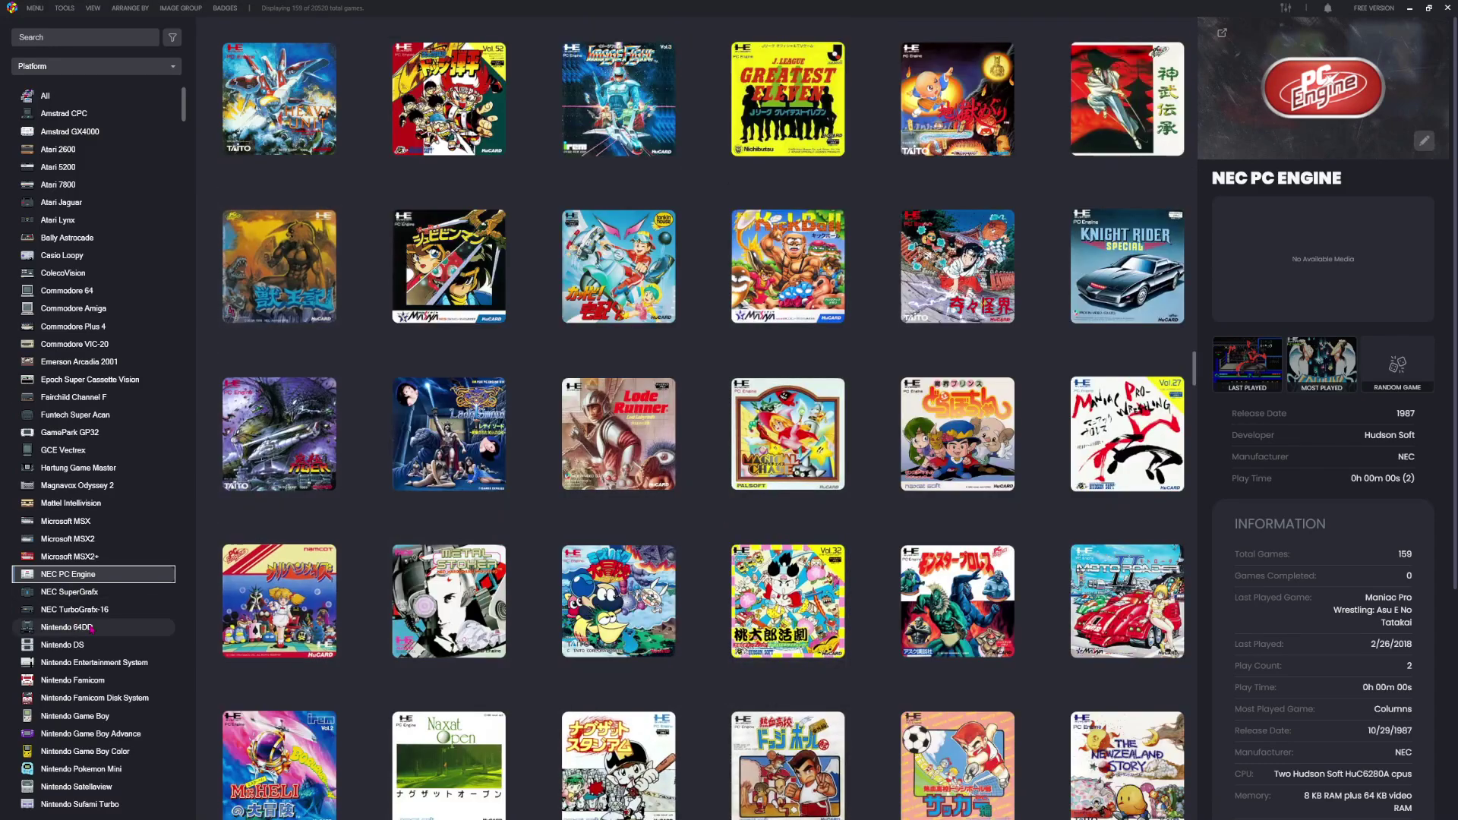
left_click(107, 594)
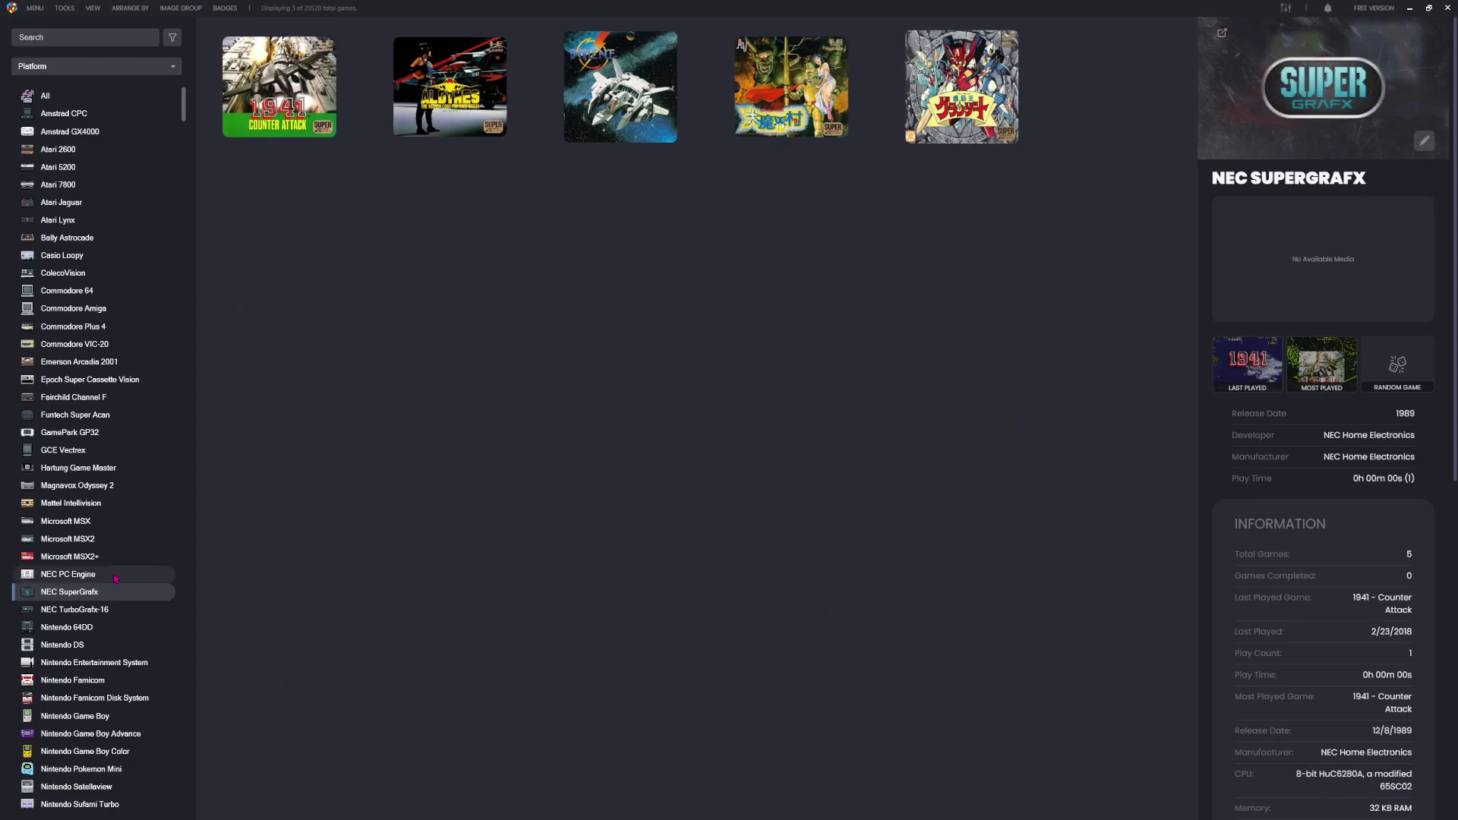
left_click(140, 611)
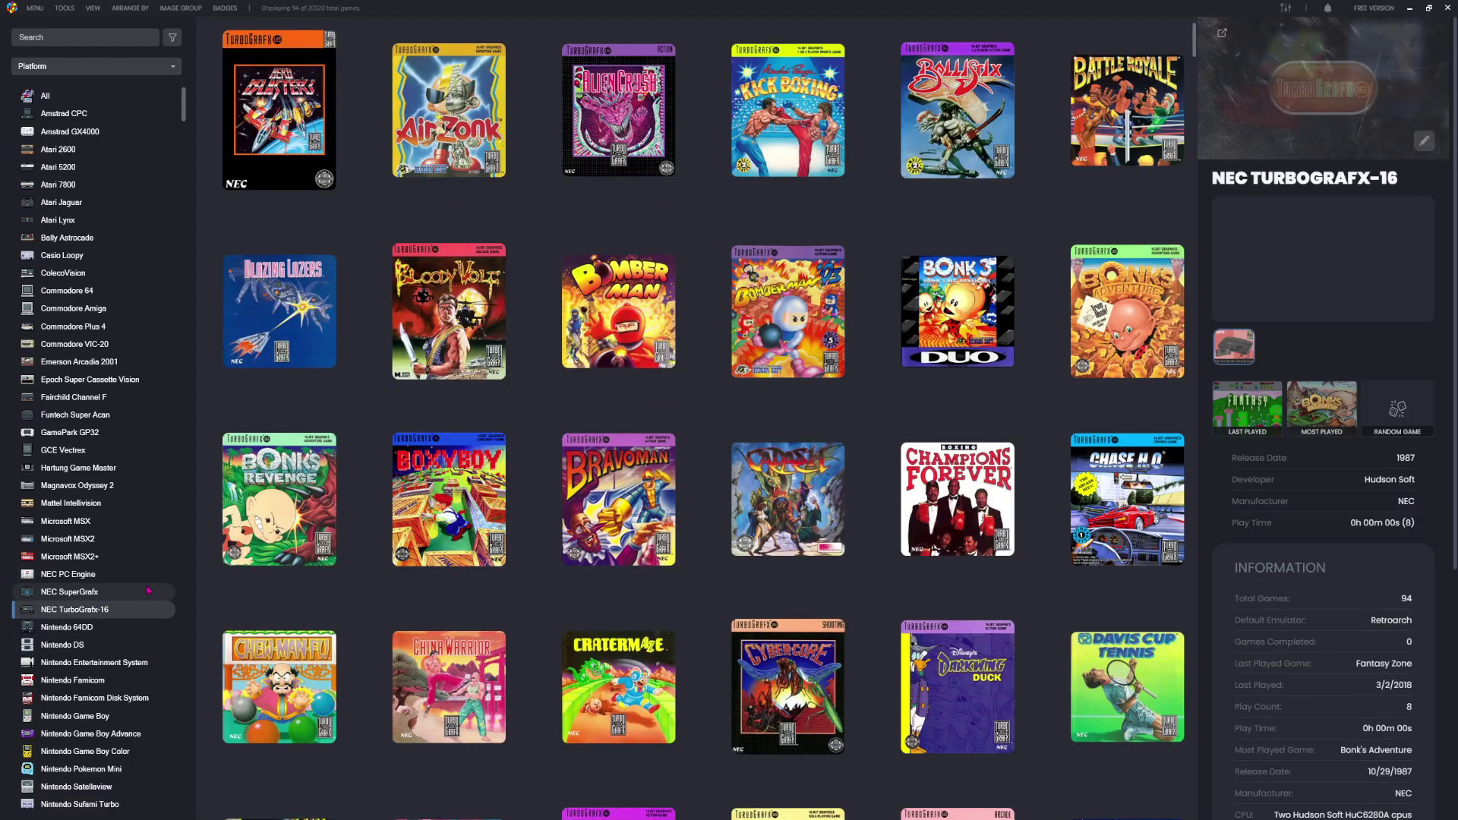
left_click(114, 632)
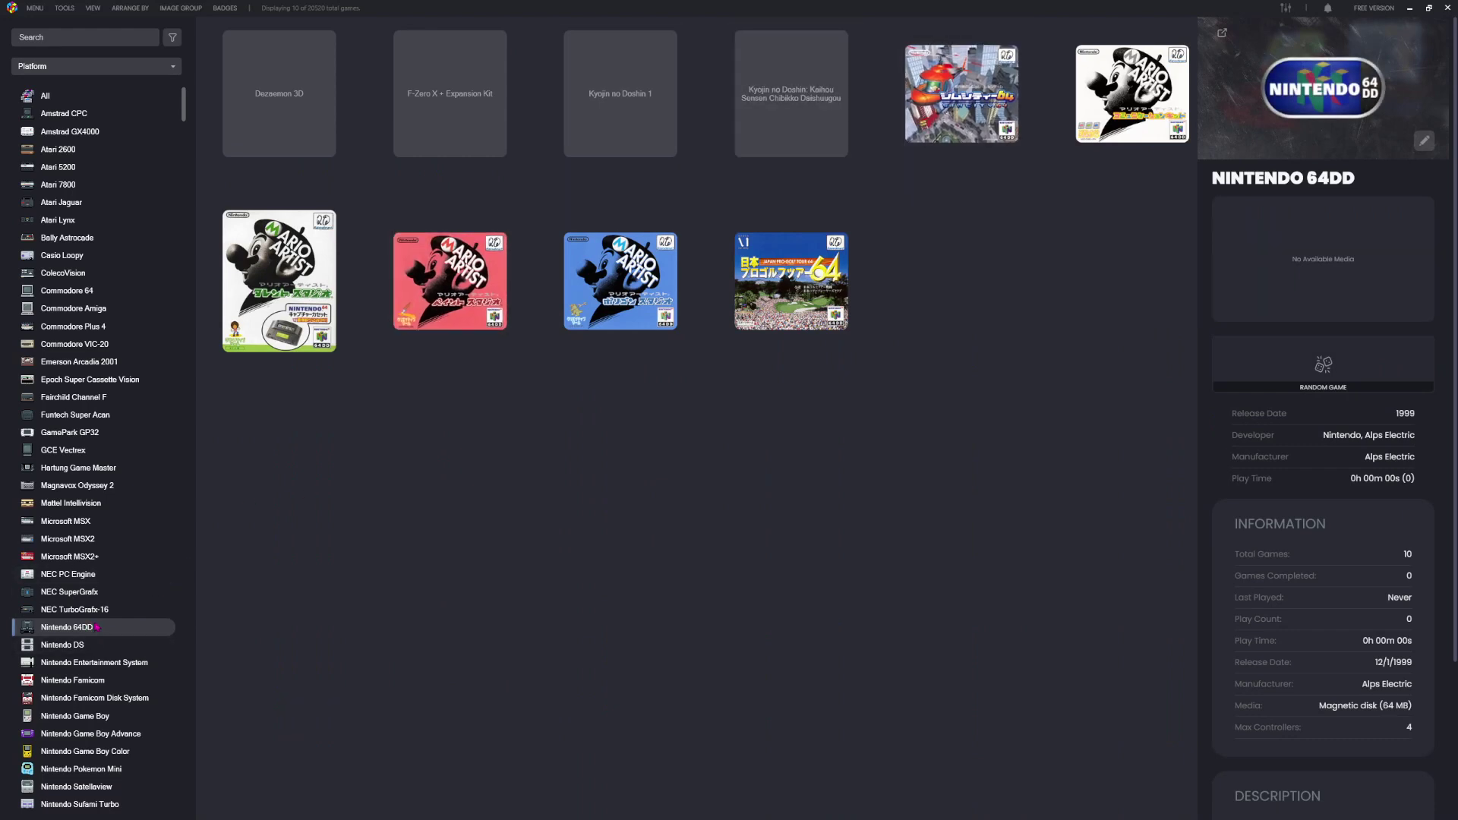
scroll(95, 638, "down", 3)
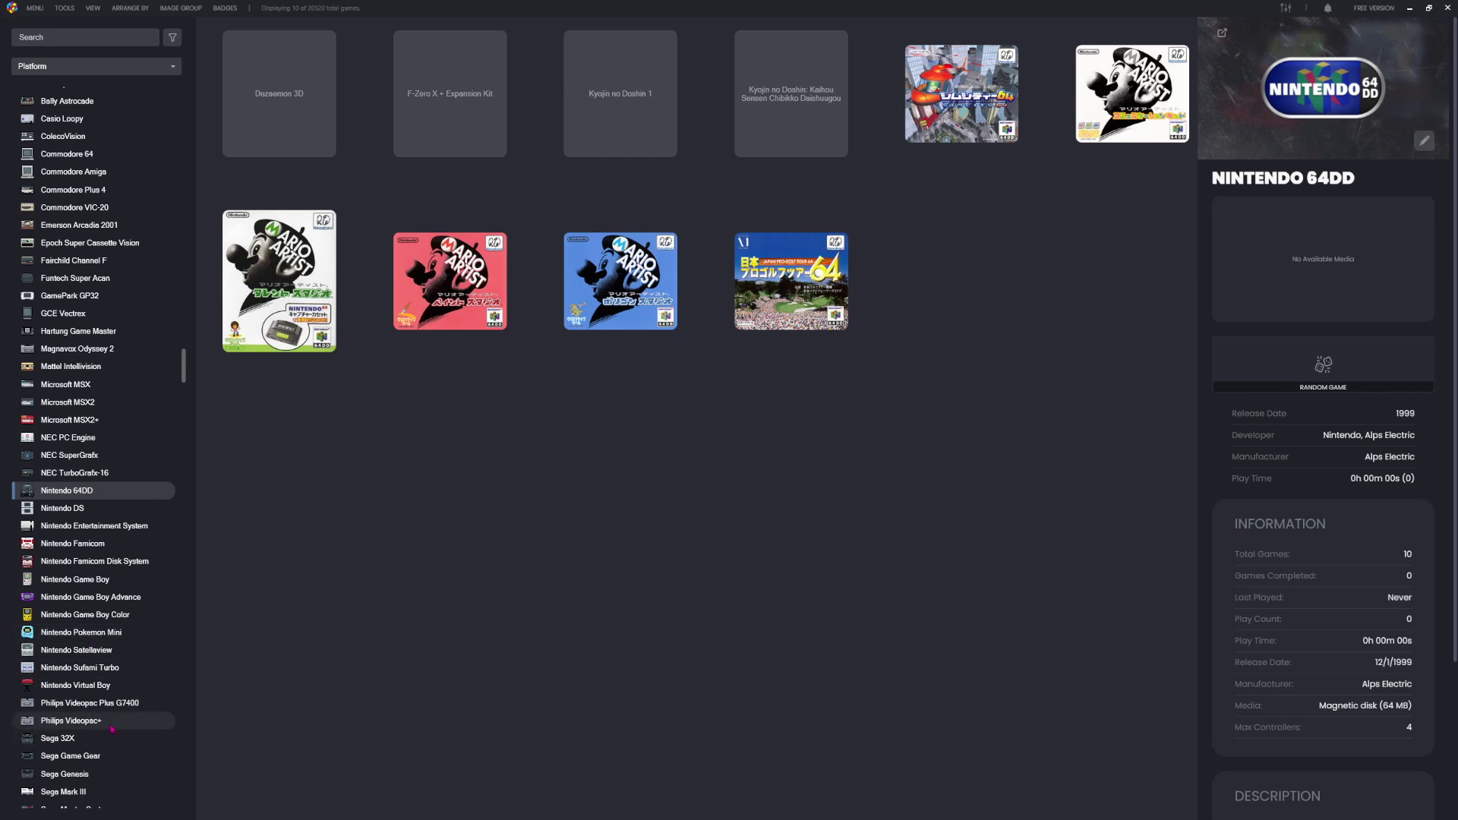
scroll(113, 729, "down", 5)
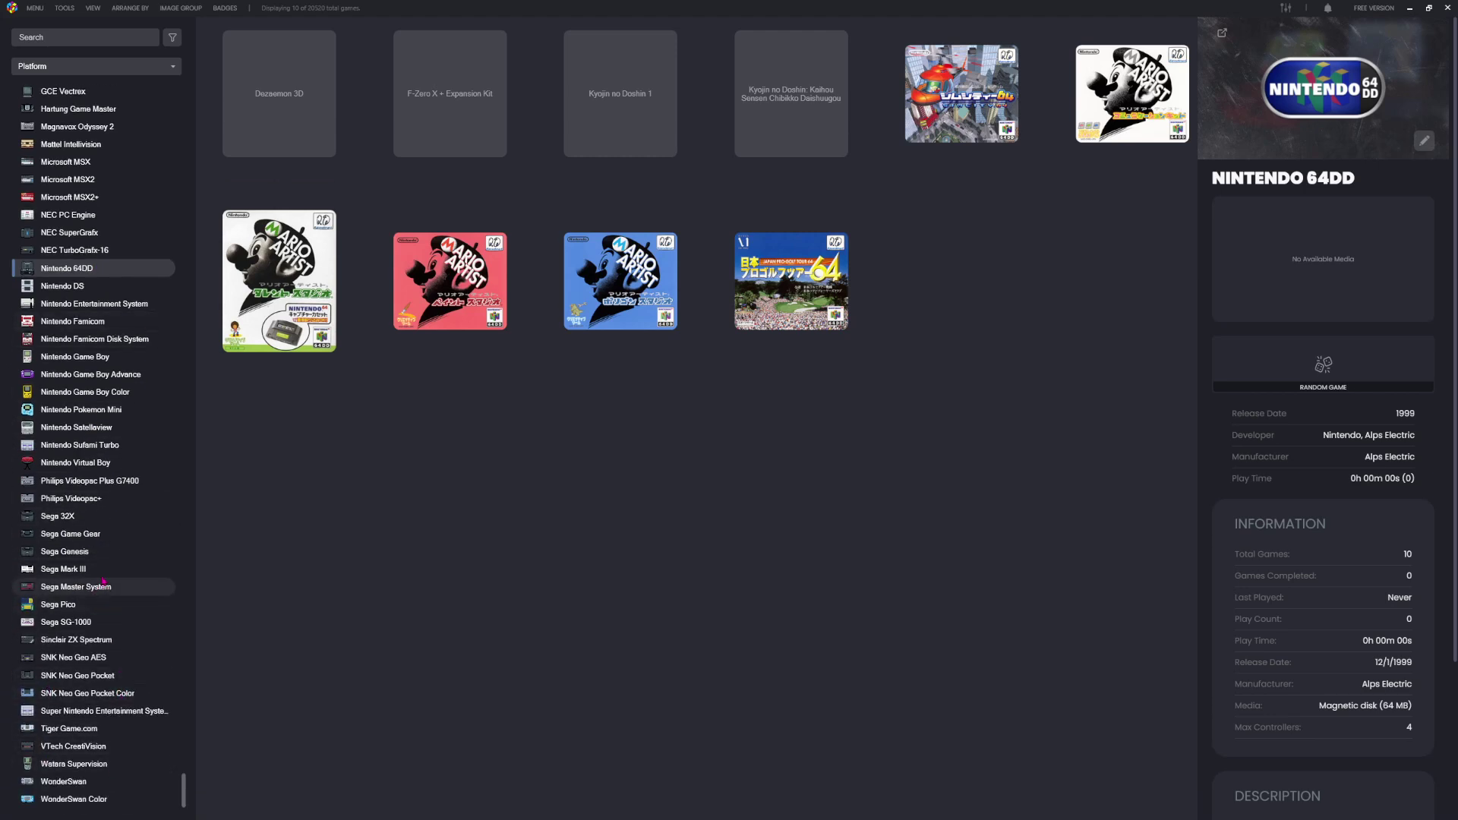
Check Game Boy Color, Famicom Disk System and Nintendo 64DD, settling on the Nintendo DS library.
left_click(91, 392)
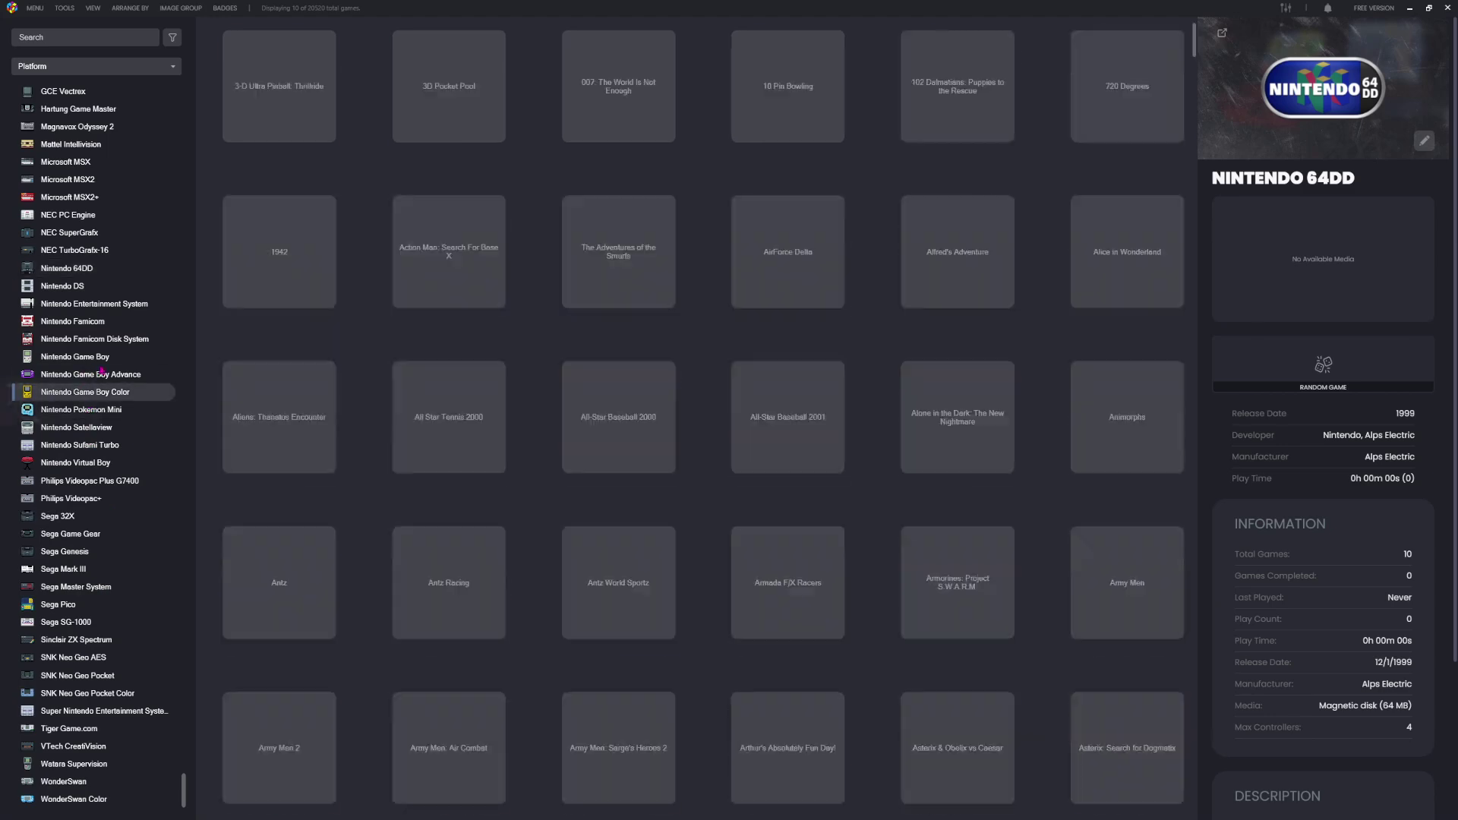
left_click(97, 339)
left_click(91, 290)
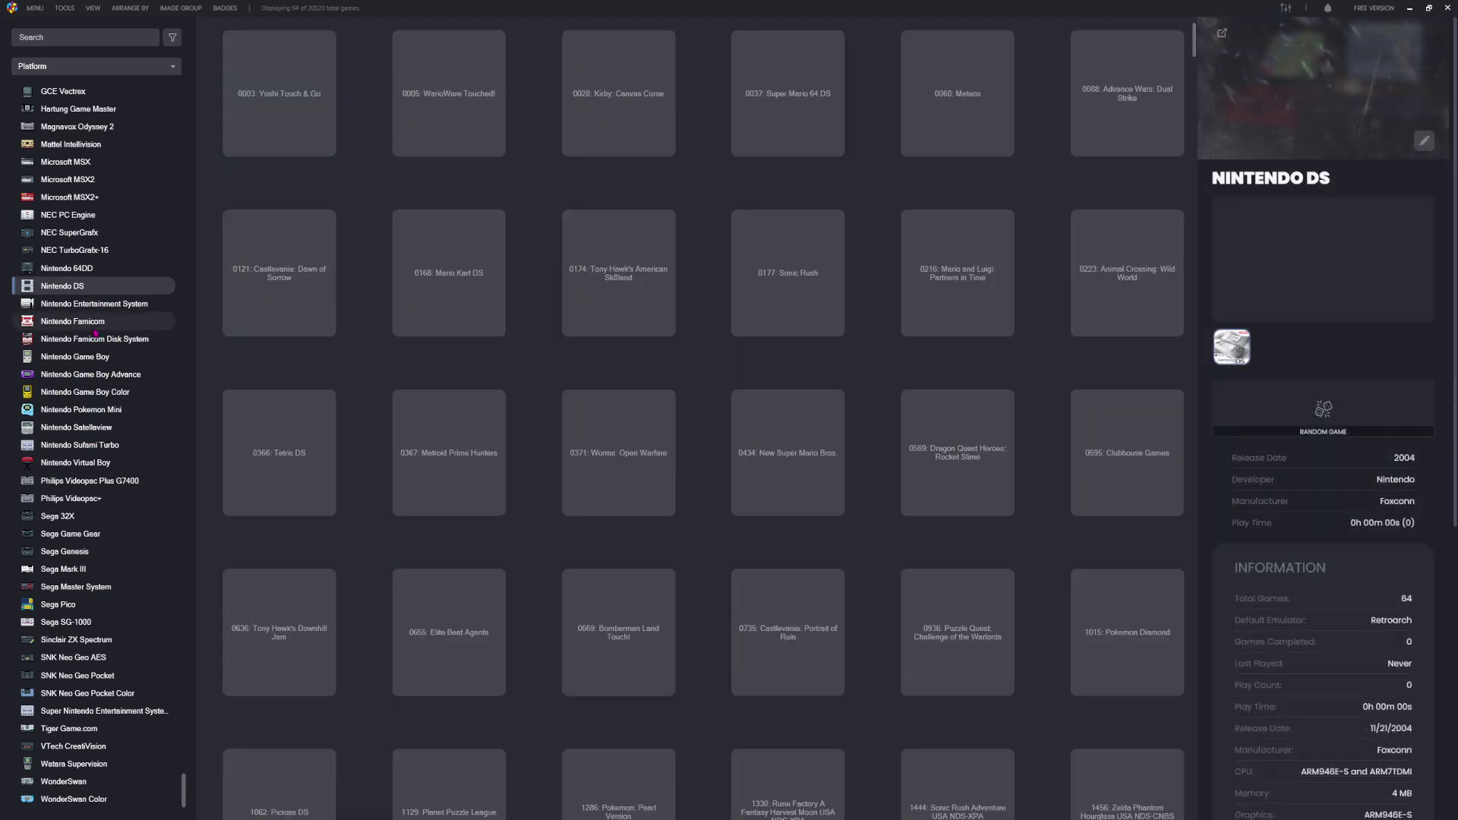
left_click(106, 270)
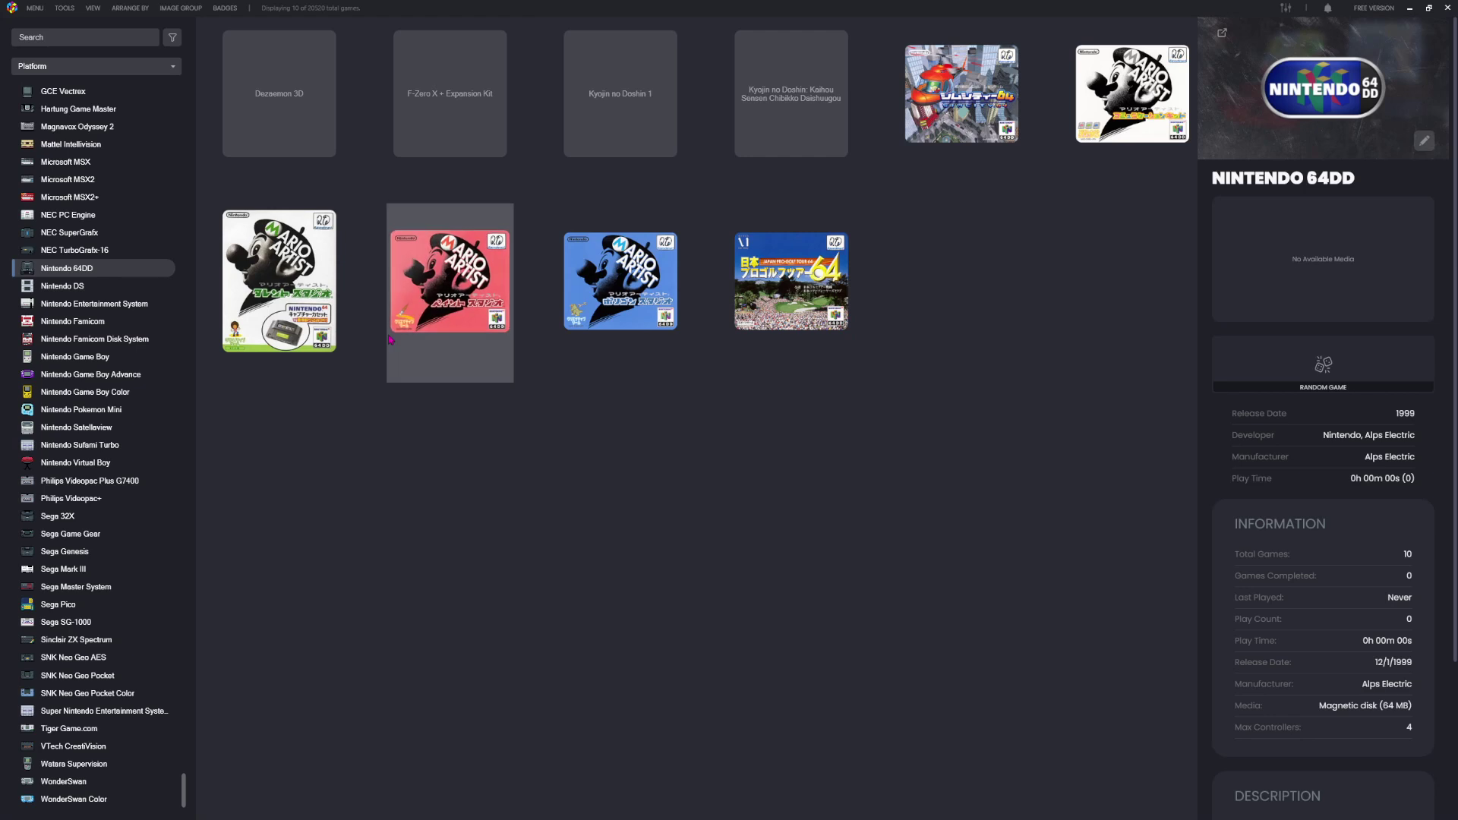
left_click(120, 290)
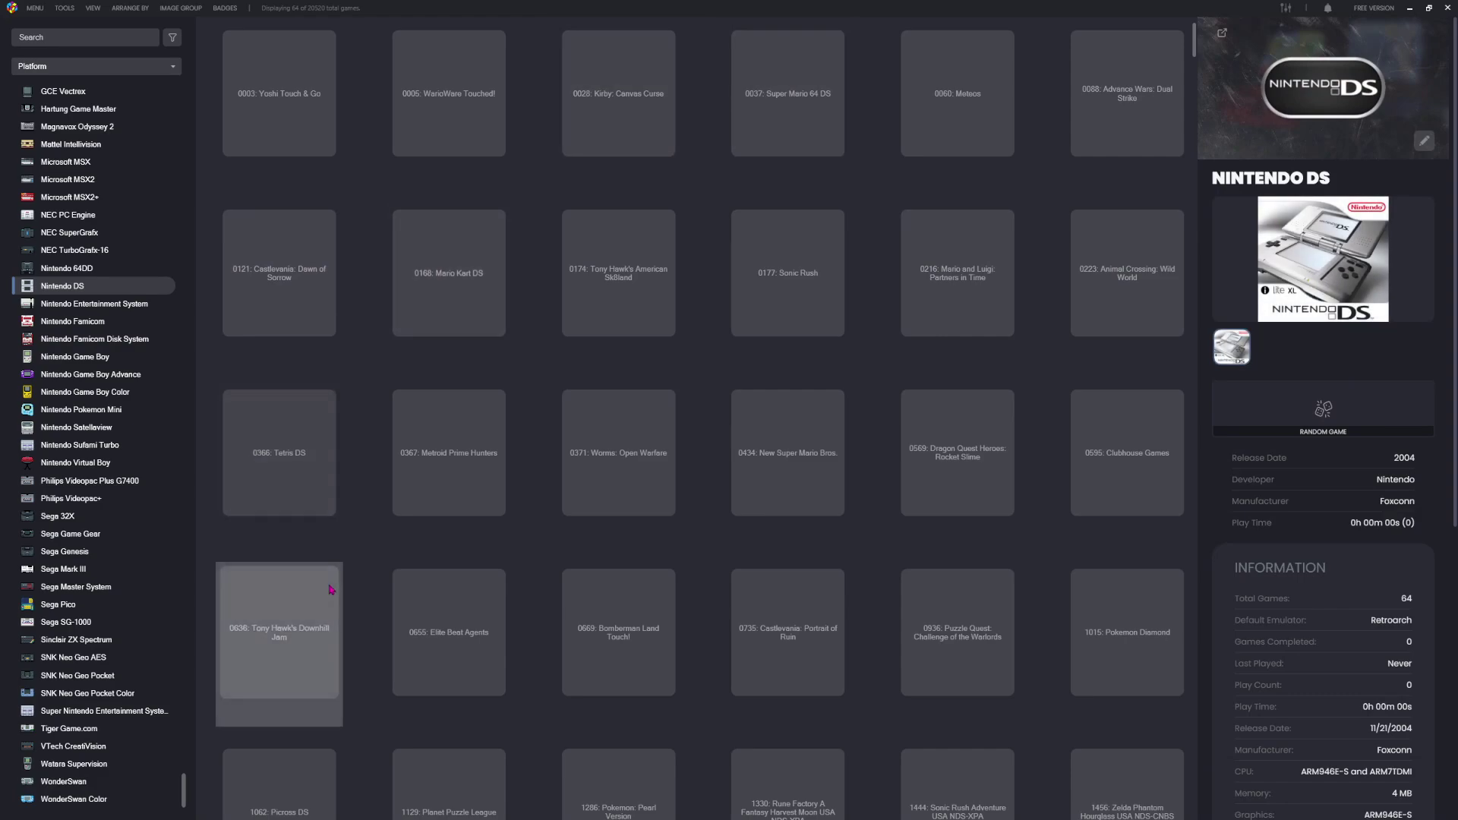
Scroll the DS games and view Zelda: Phantom Hourglass details.
scroll(565, 543, "down", 5)
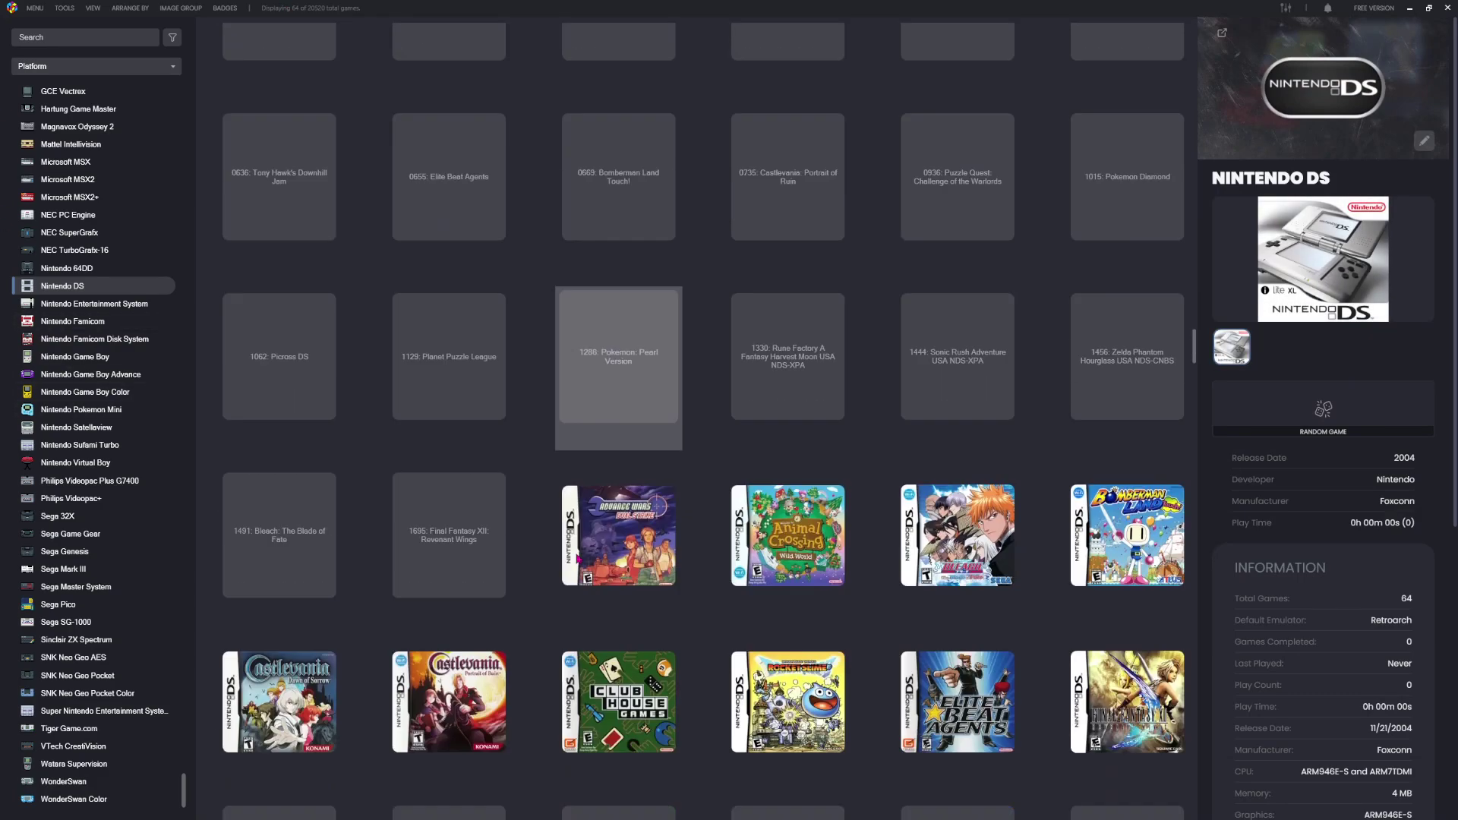
scroll(578, 559, "down", 8)
right_click(600, 532)
scroll(1018, 672, "up", 2)
scroll(1018, 672, "up", 2)
scroll(1017, 673, "down", 4)
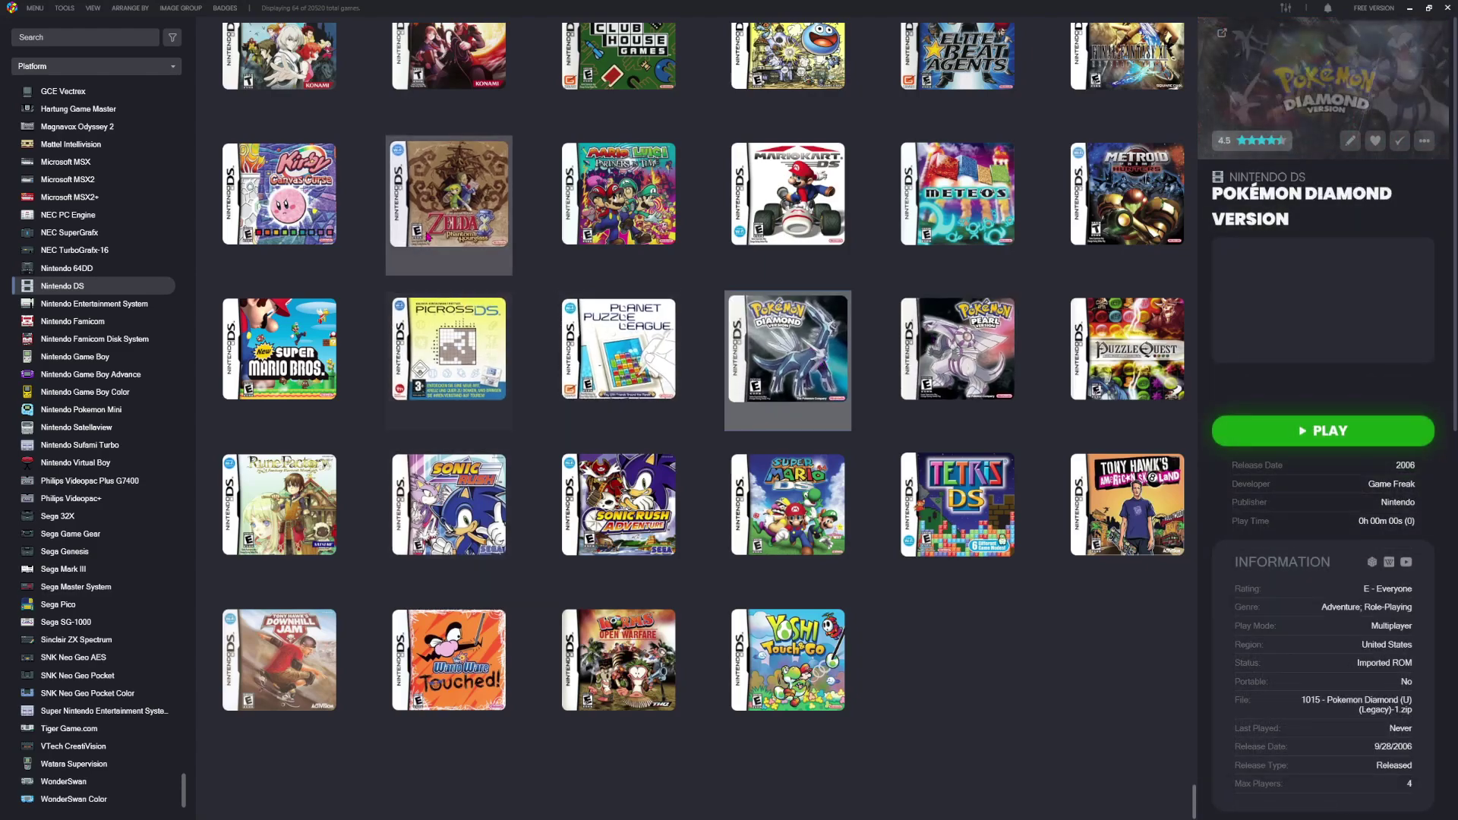
left_click(448, 194)
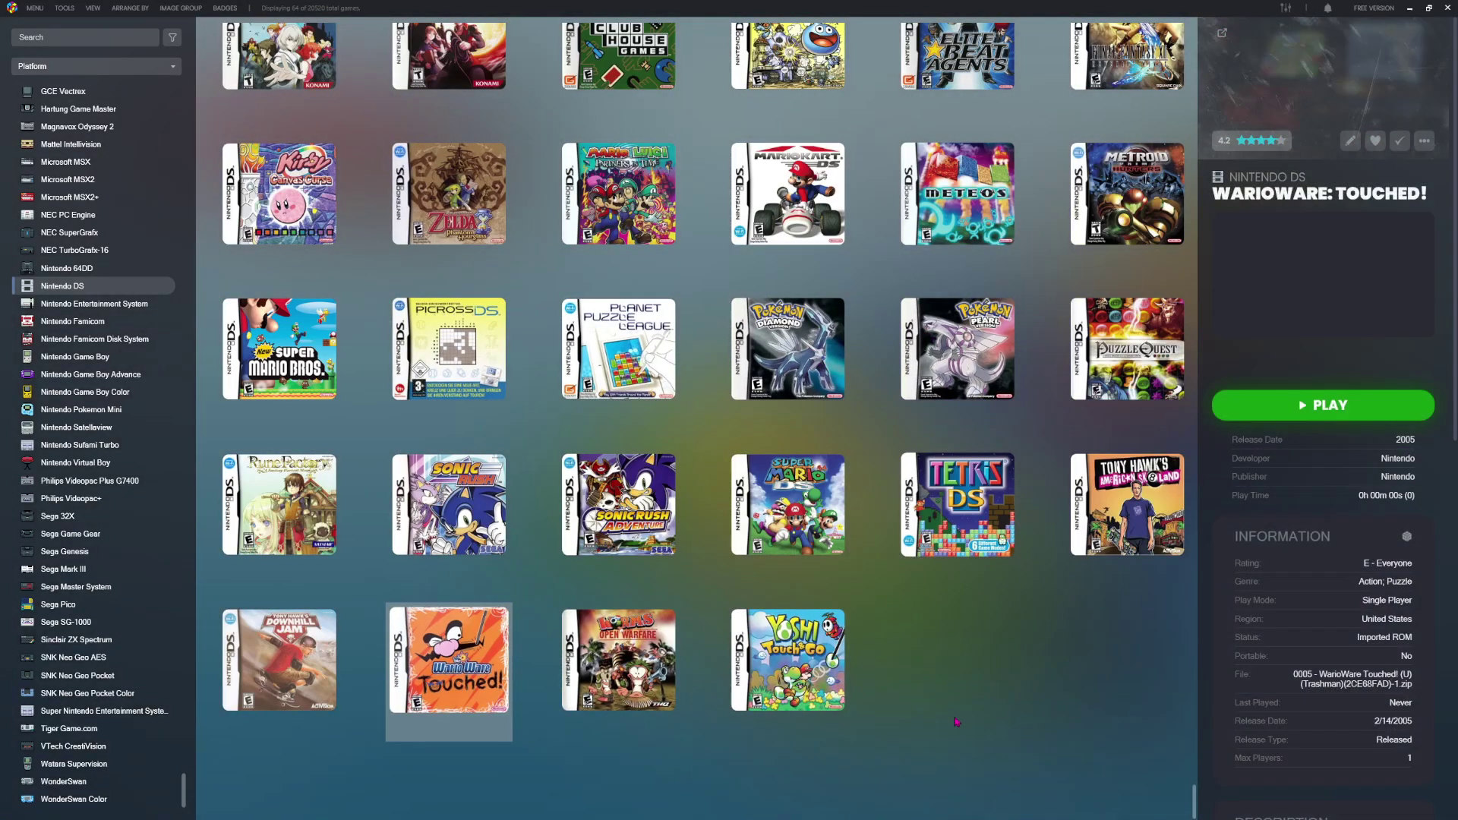
View Pokemon Pearl, Mario Kart DS, Tony Hawk, Sonic Rush and Animal Crossing, then switch to NES.
scroll(1012, 631, "up", 4)
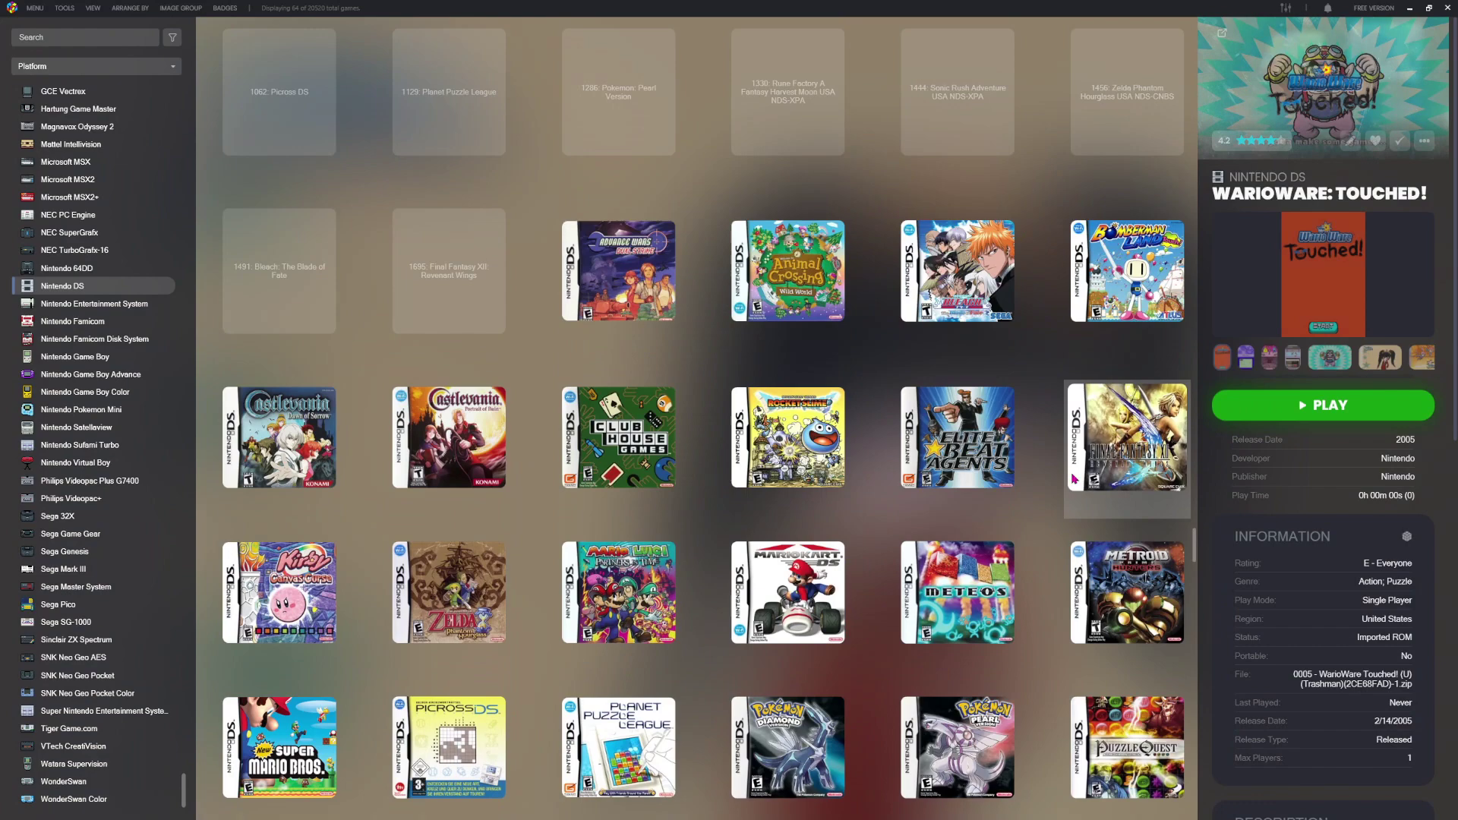
scroll(743, 344, "up", 2)
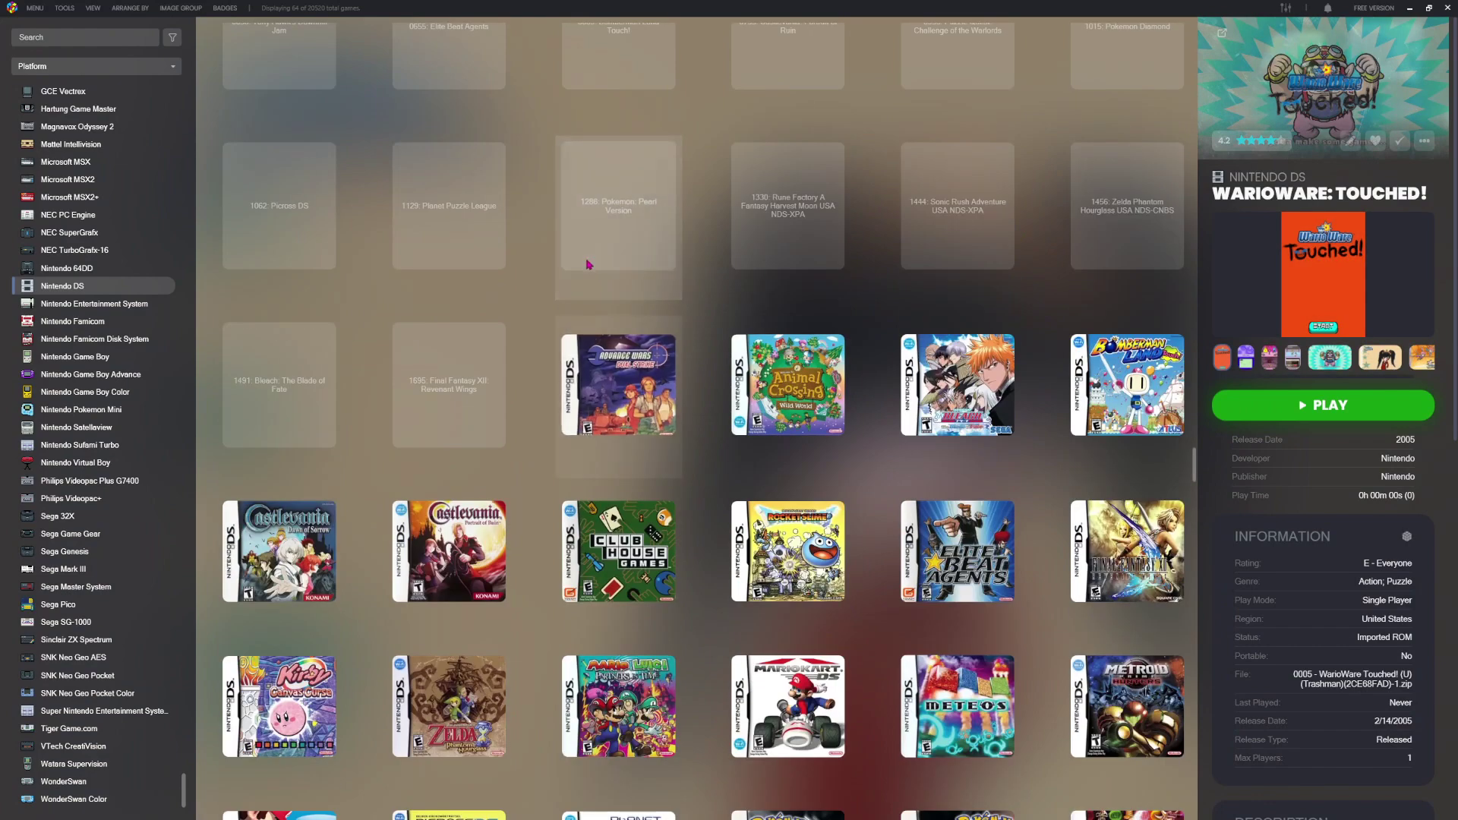
left_click(586, 298)
scroll(586, 299, "up", 10)
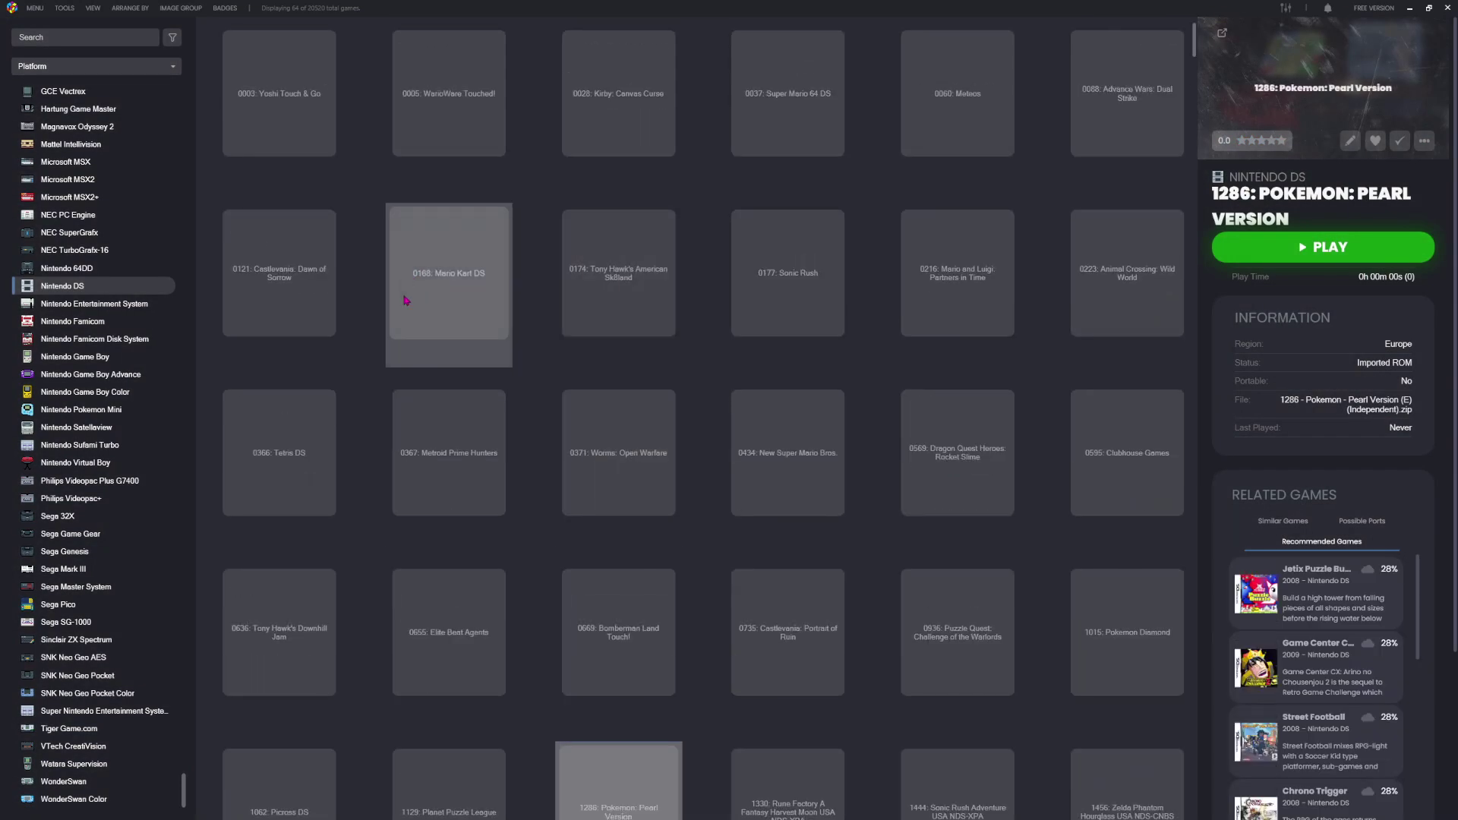
left_click(478, 303)
left_click(660, 309)
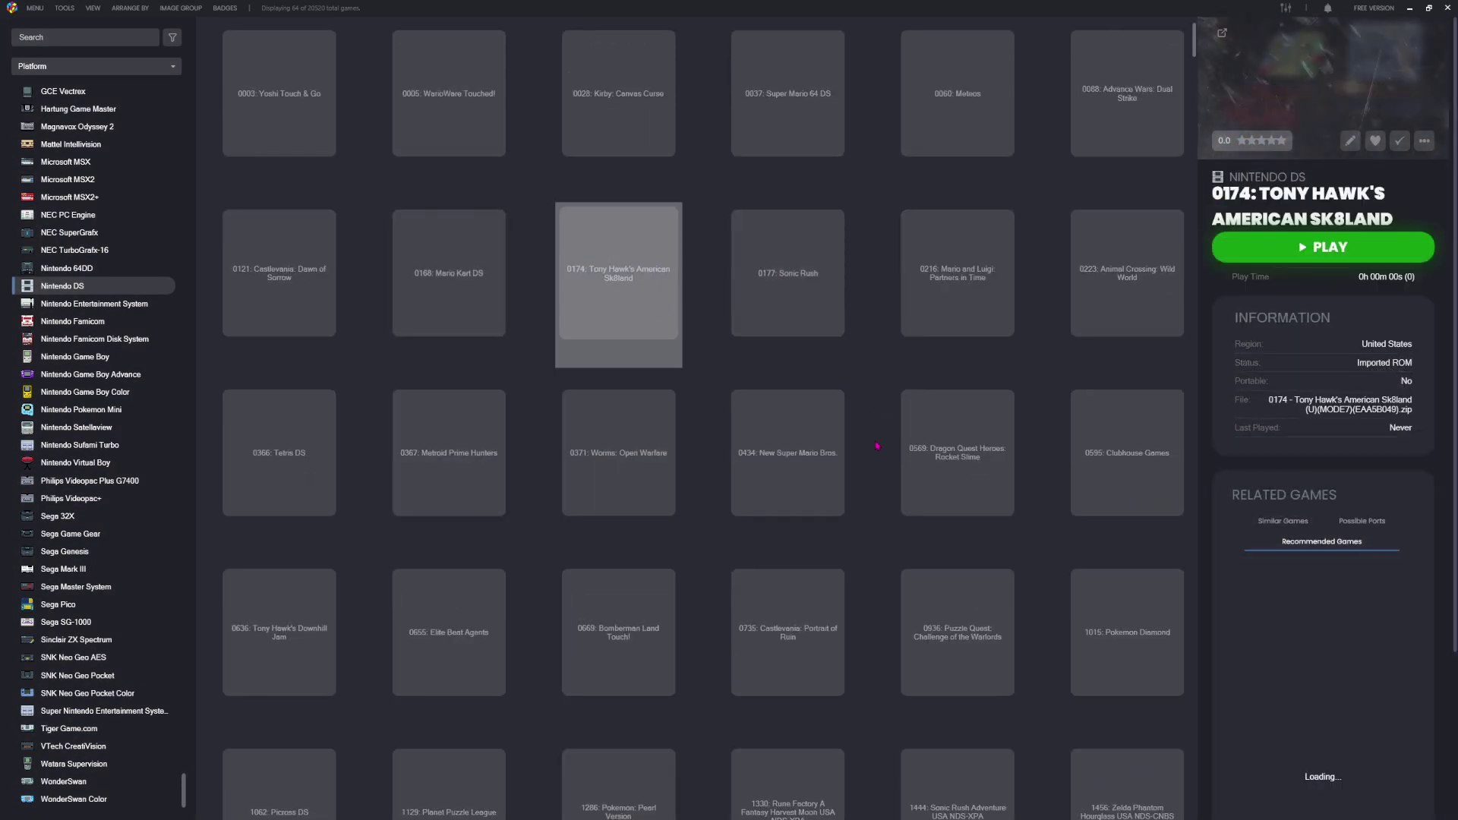
left_click(732, 277)
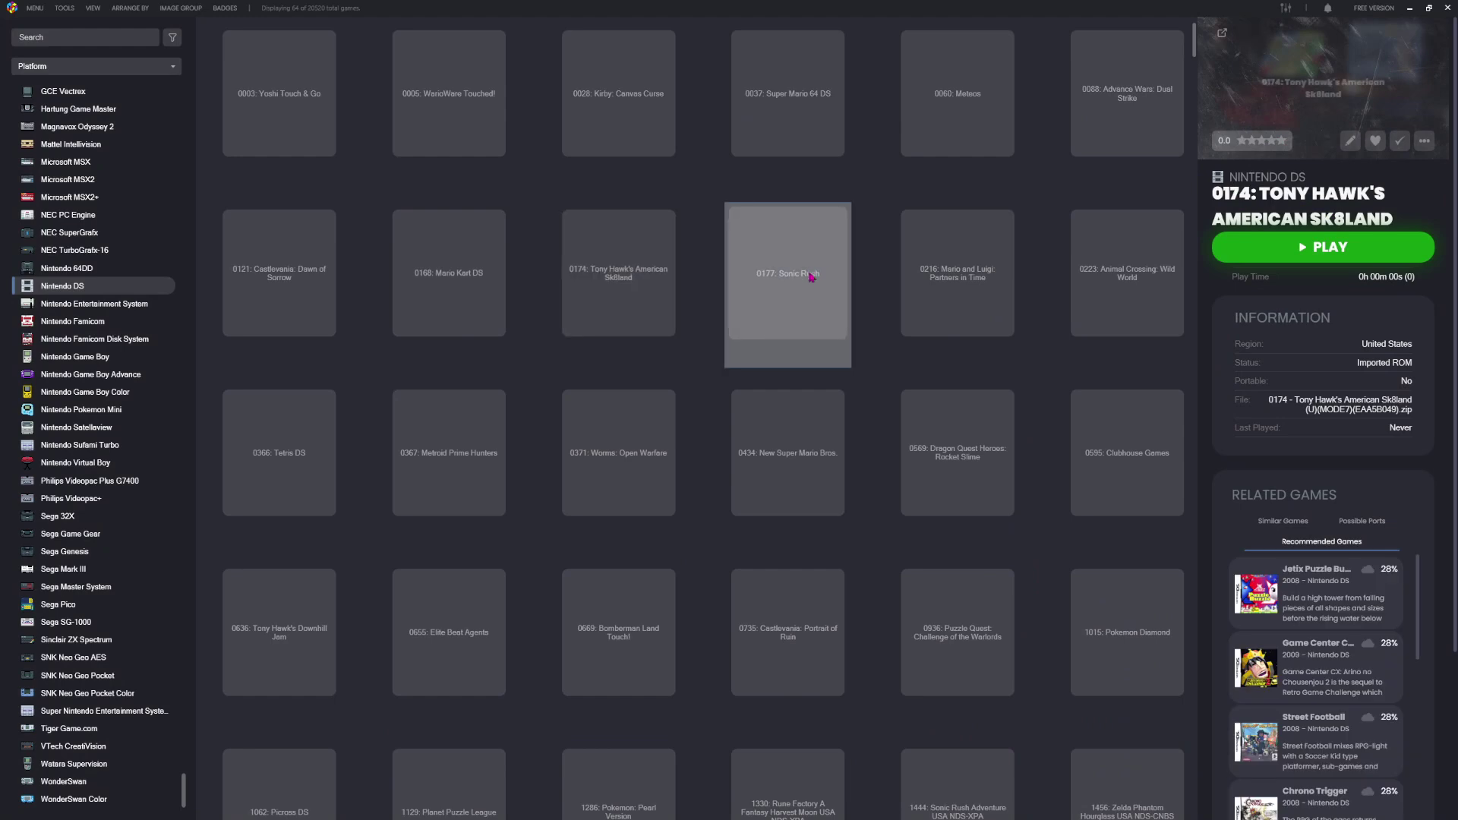
left_click(1141, 283)
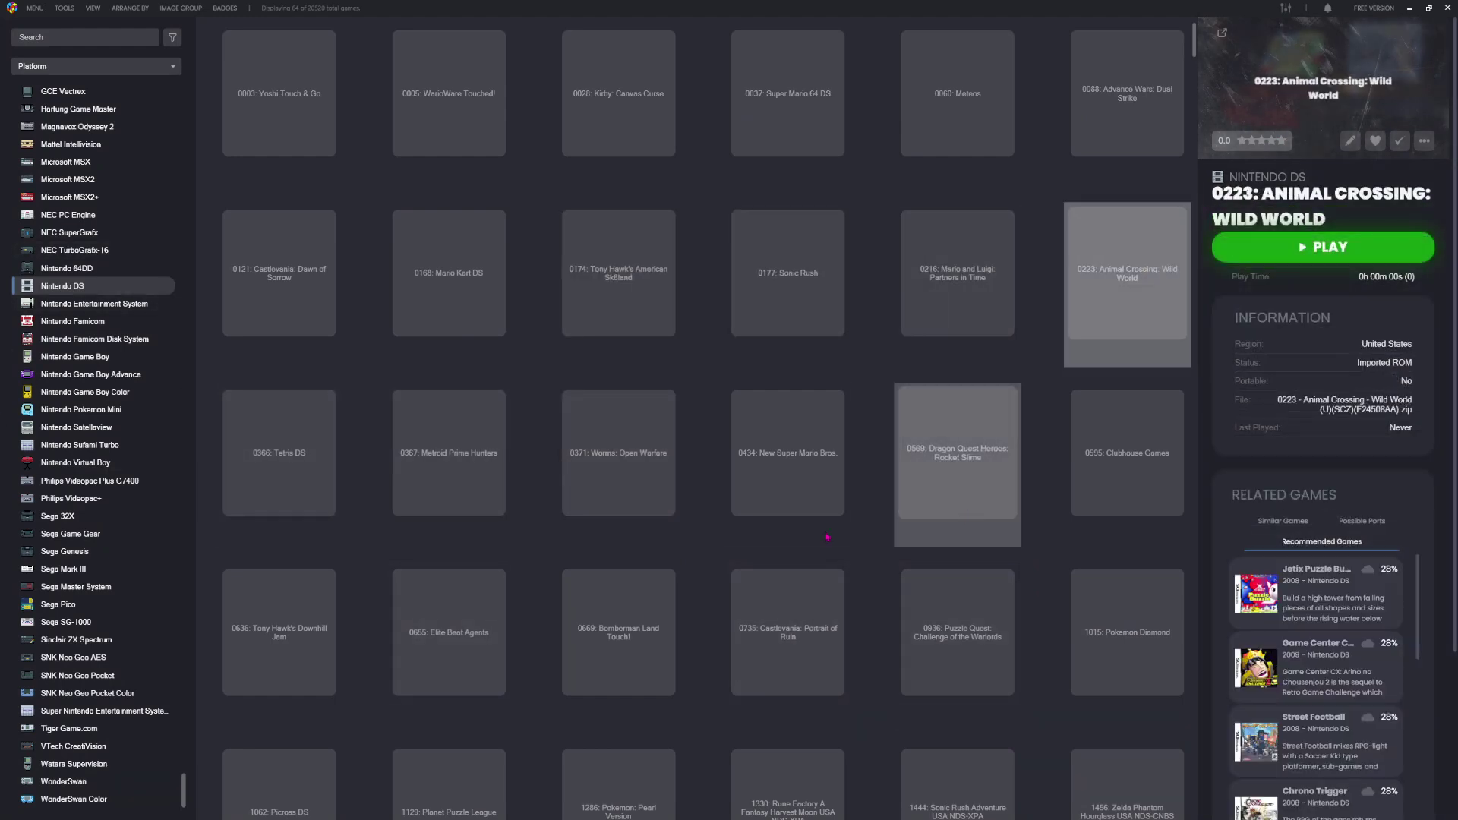
left_click(81, 306)
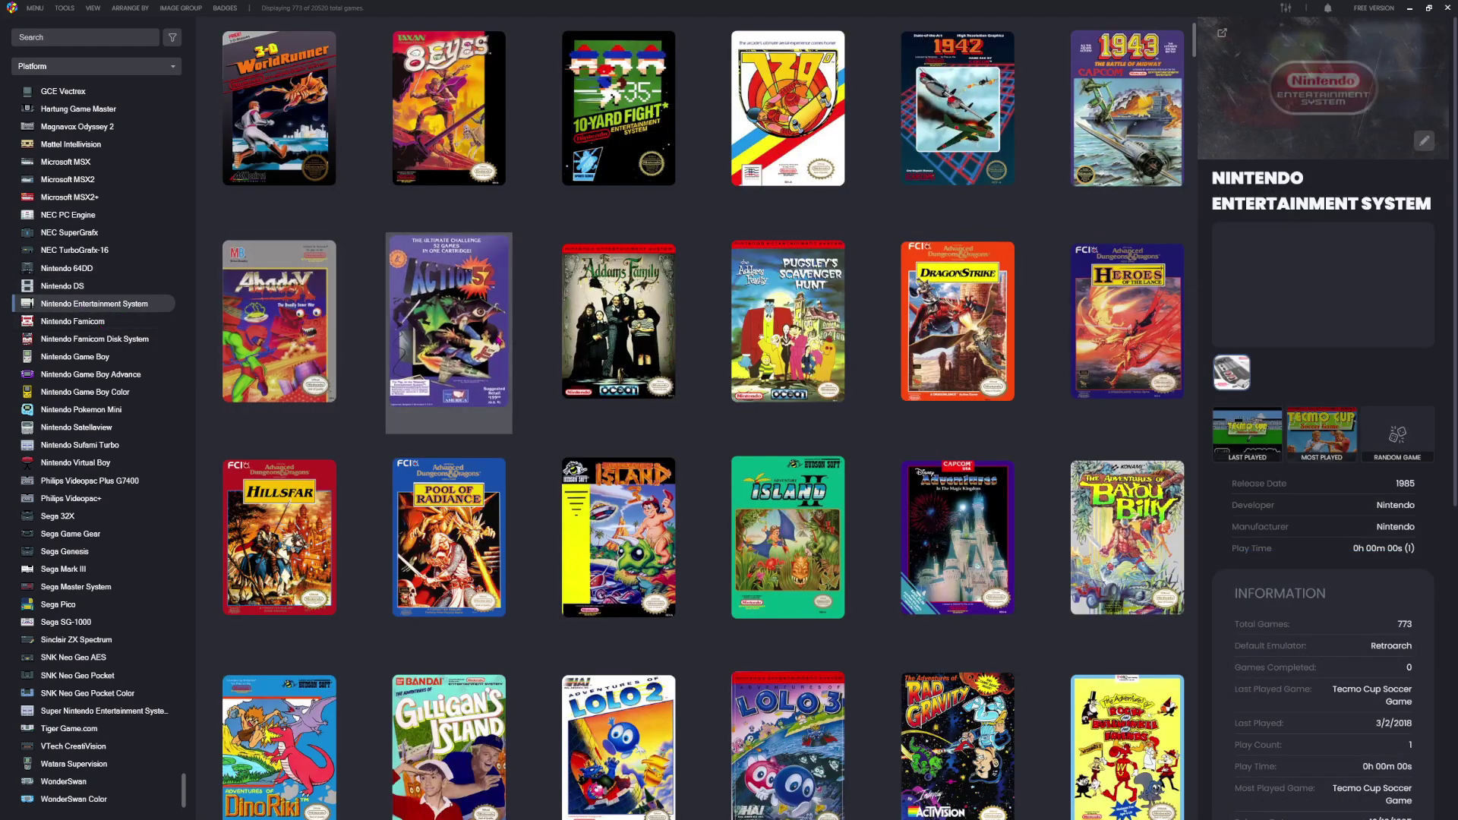
Browse the Famicom, Famicom Disk System, Game Boy Advance and Game Boy Color libraries.
left_click(112, 323)
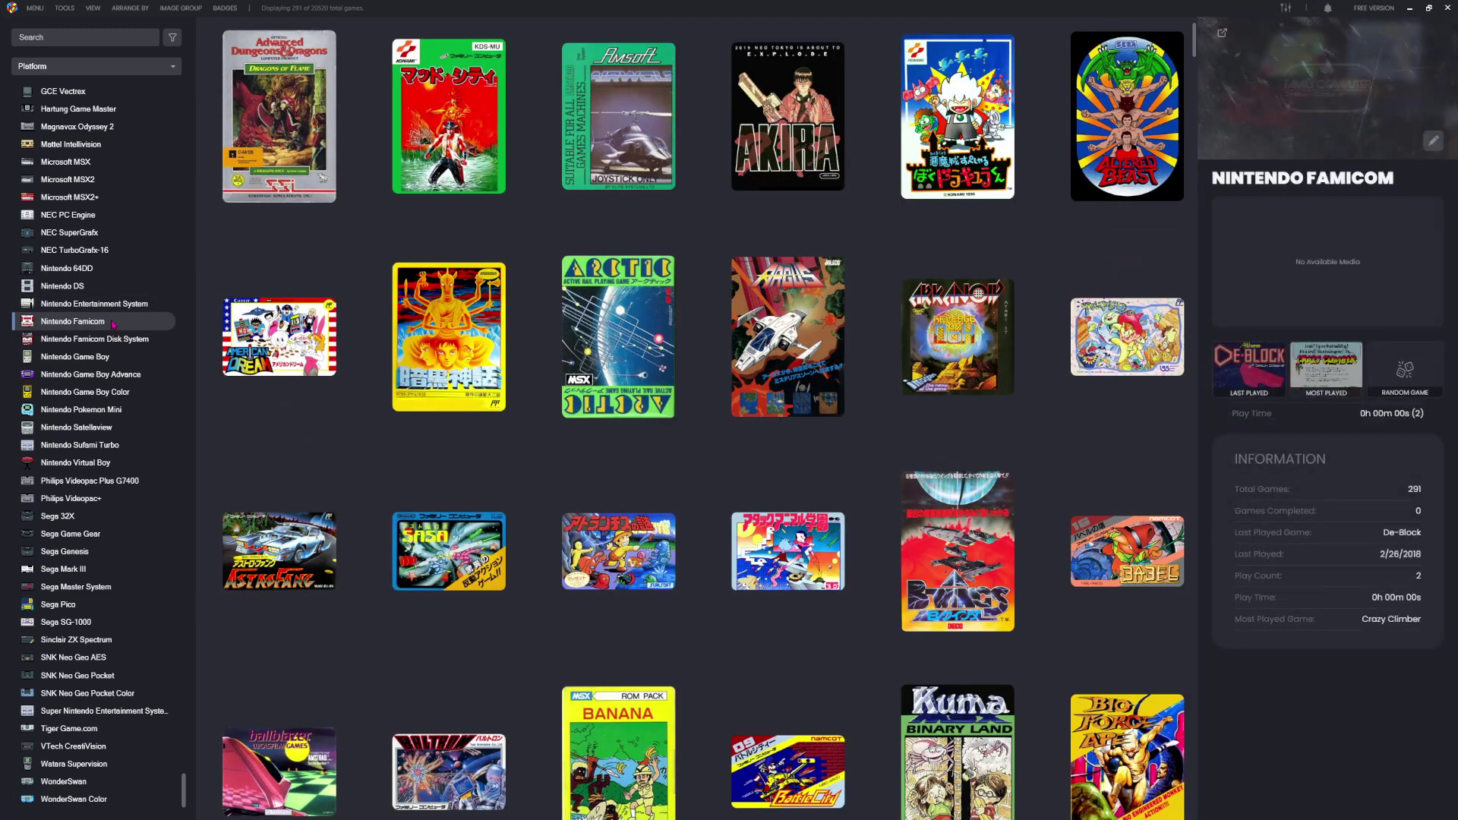
left_click(159, 339)
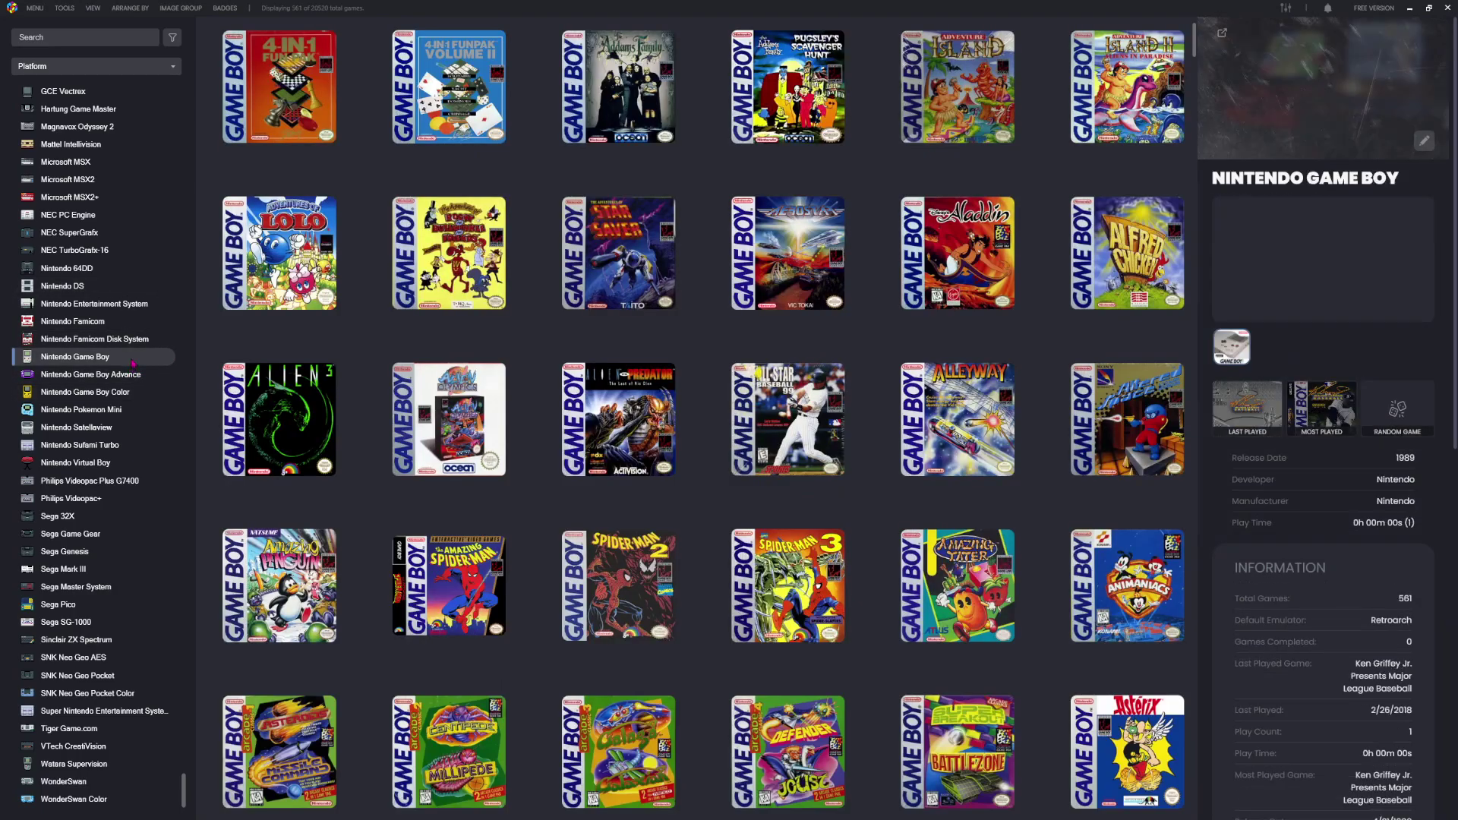
scroll(535, 678, "down", 15)
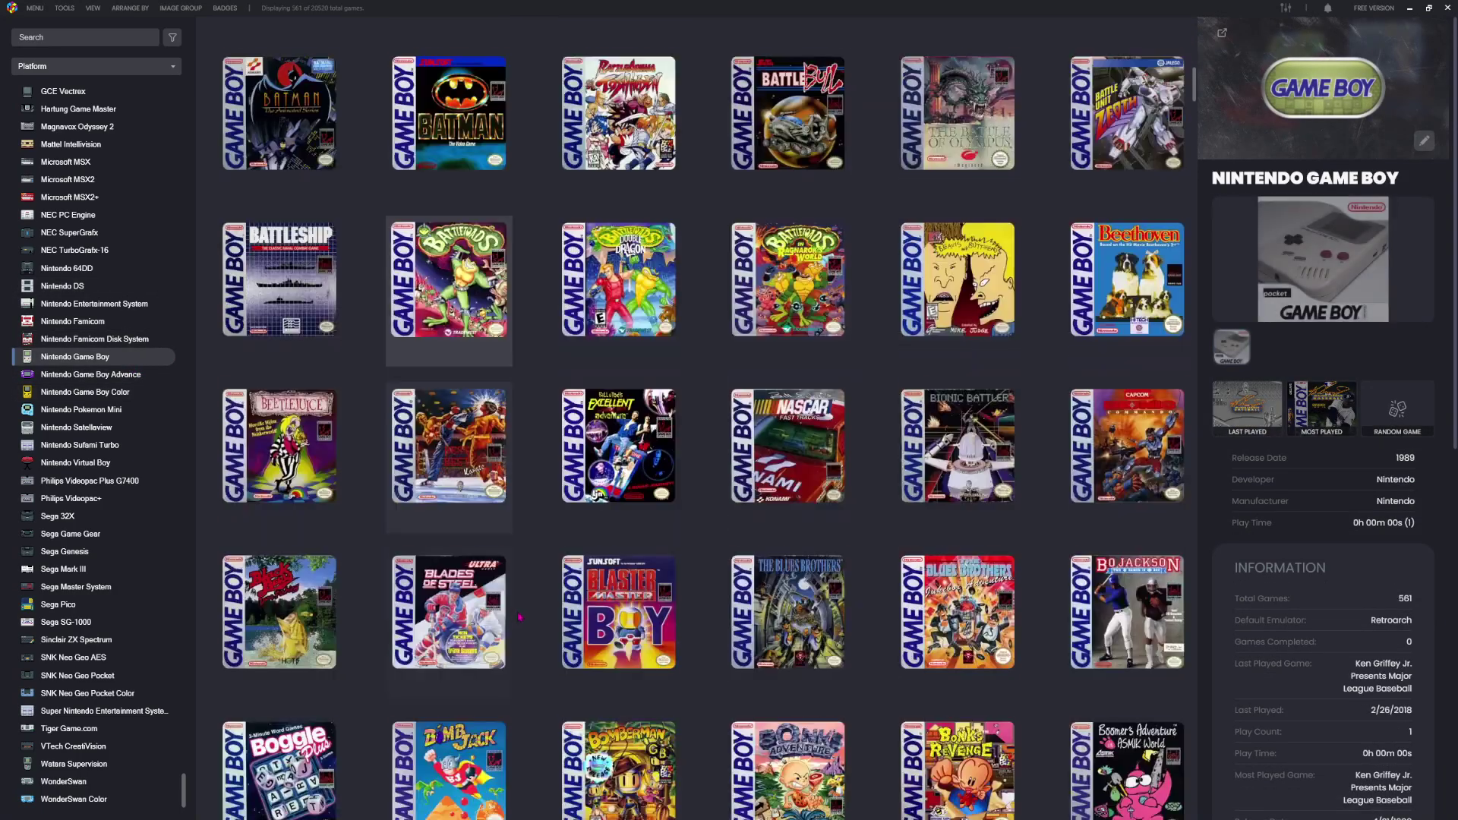
scroll(534, 677, "down", 4)
key("Down")
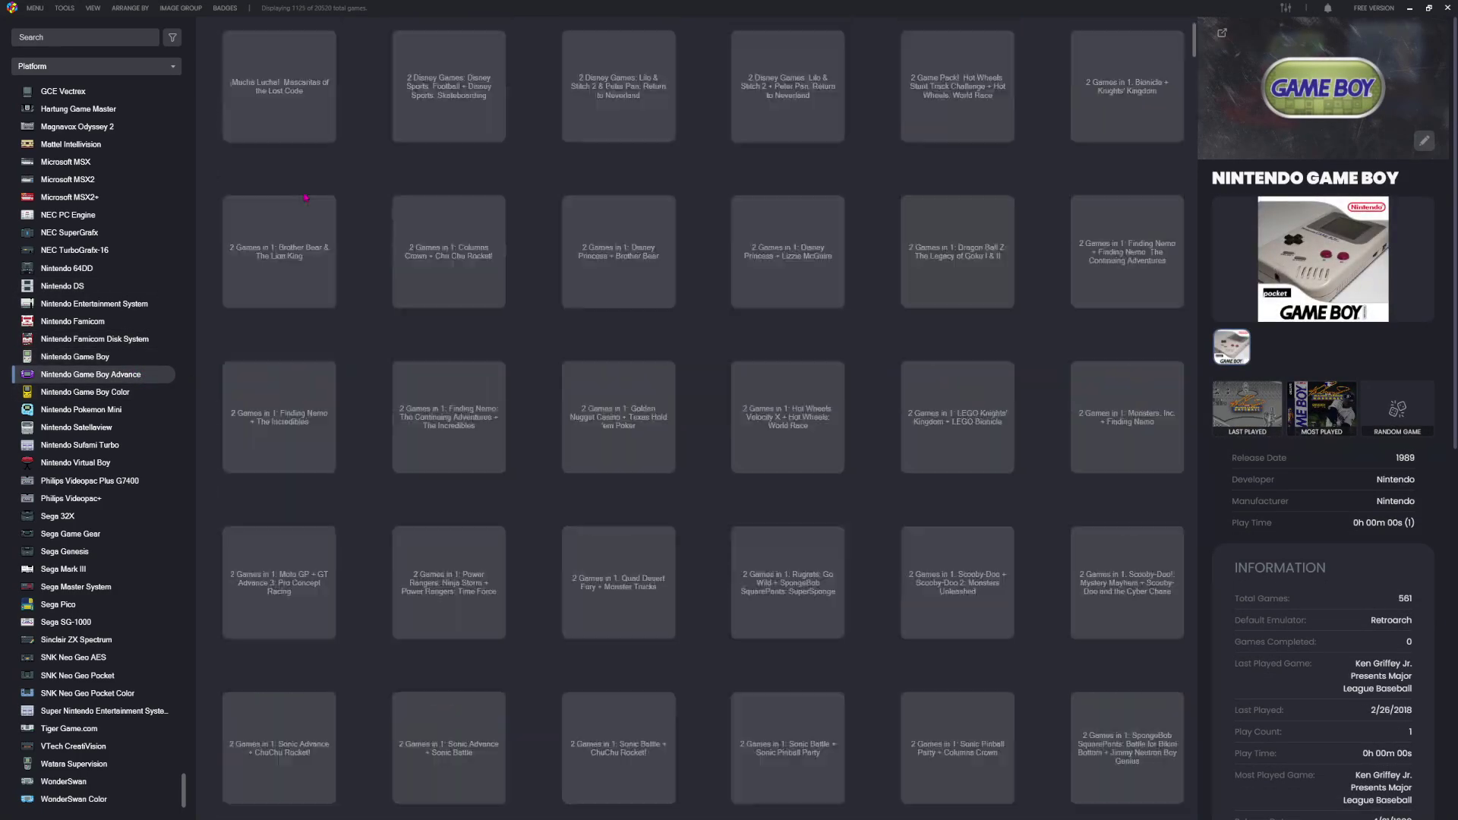
scroll(498, 595, "down", 12)
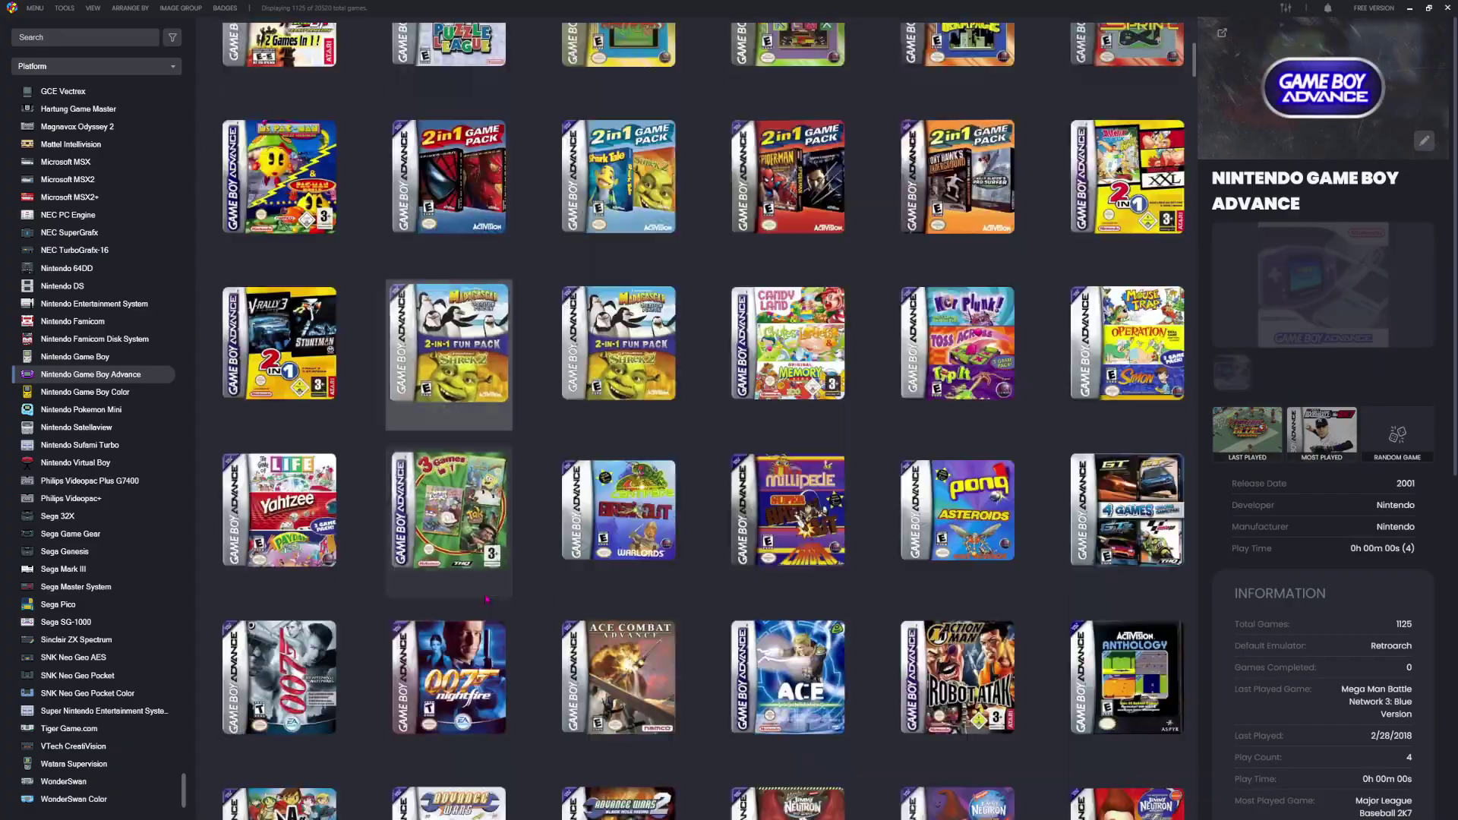
scroll(499, 596, "down", 8)
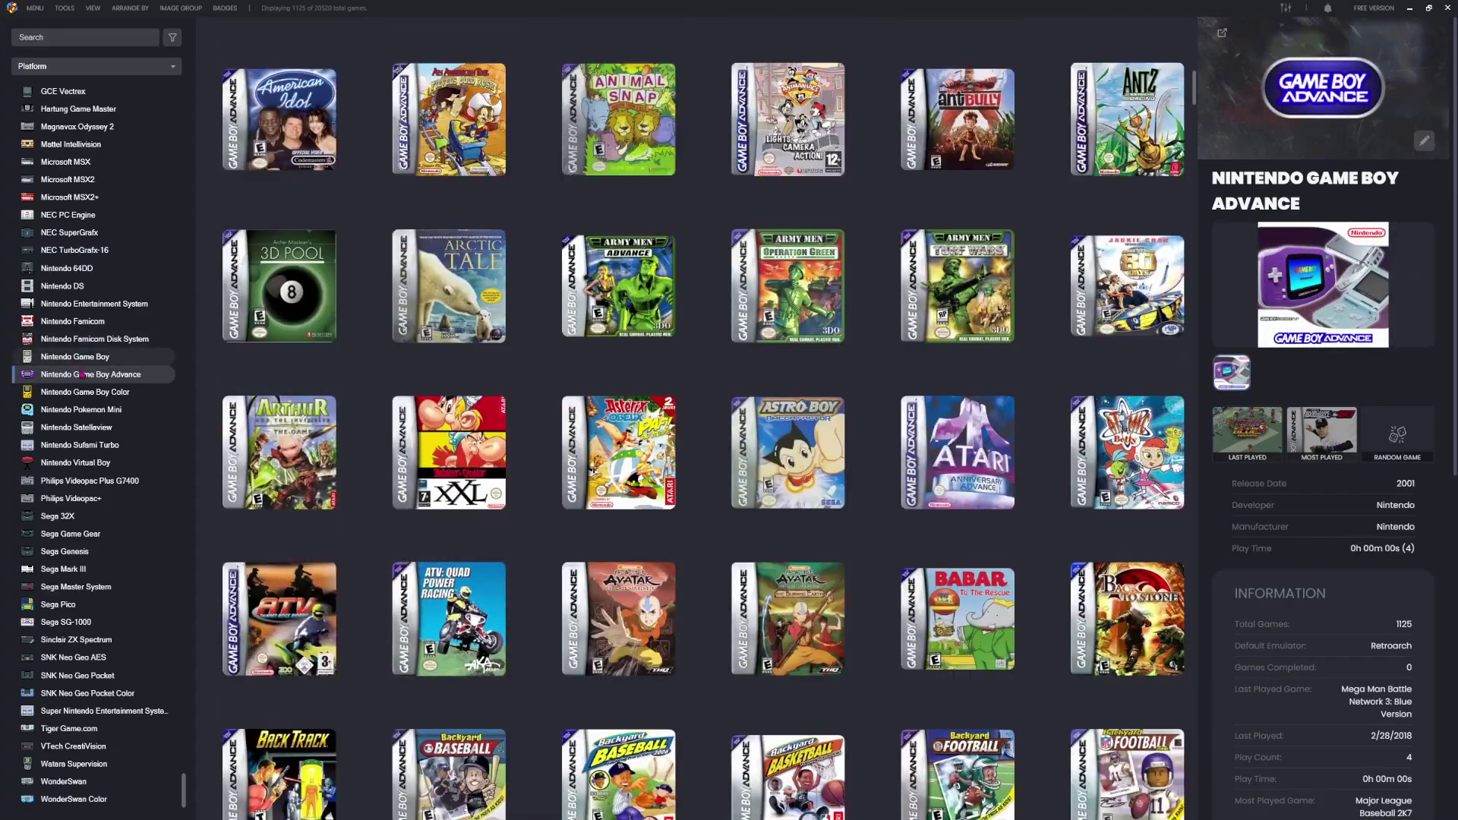
left_click(106, 393)
scroll(647, 366, "down", 6)
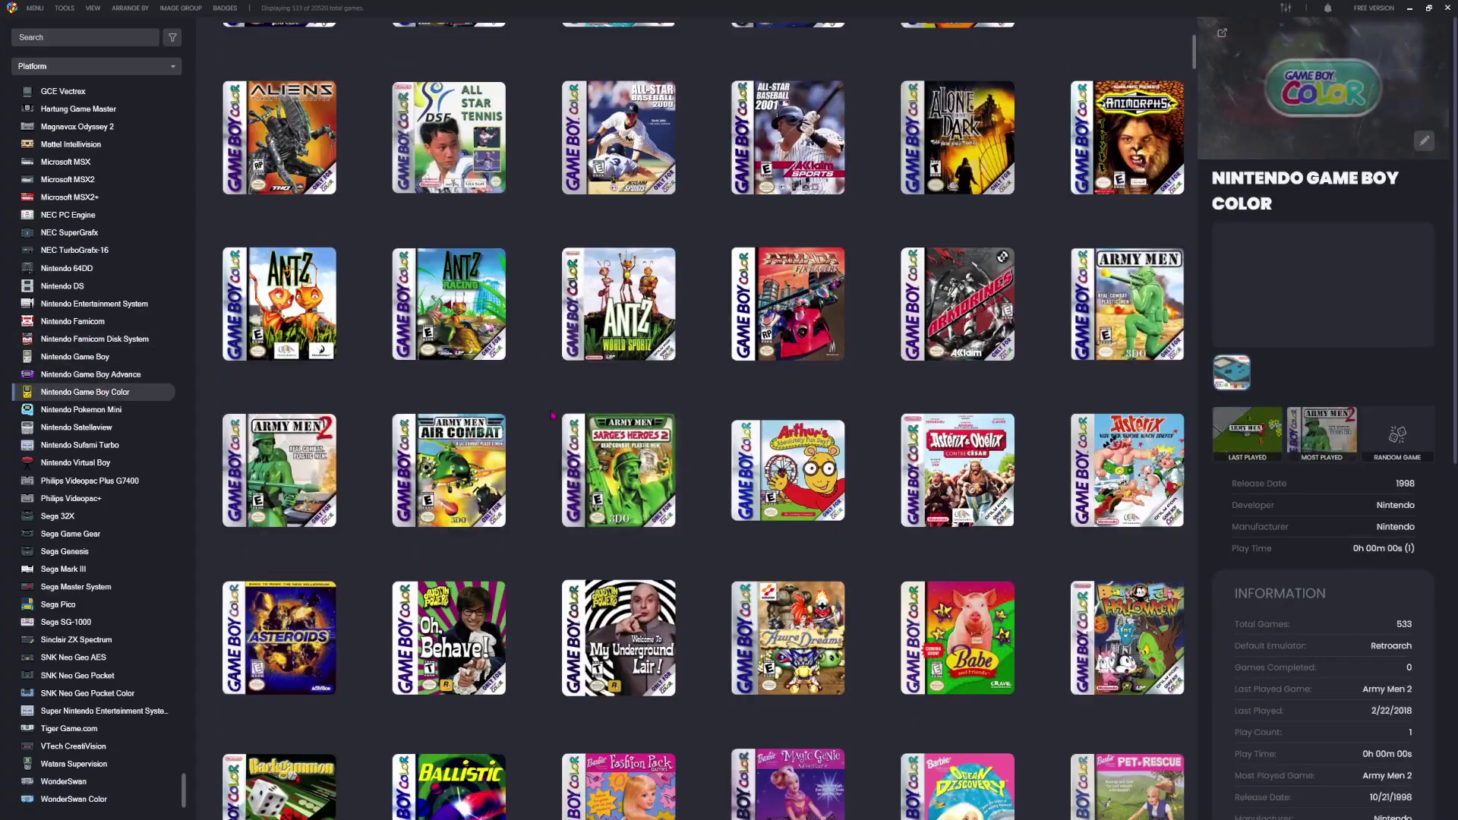
scroll(647, 366, "down", 15)
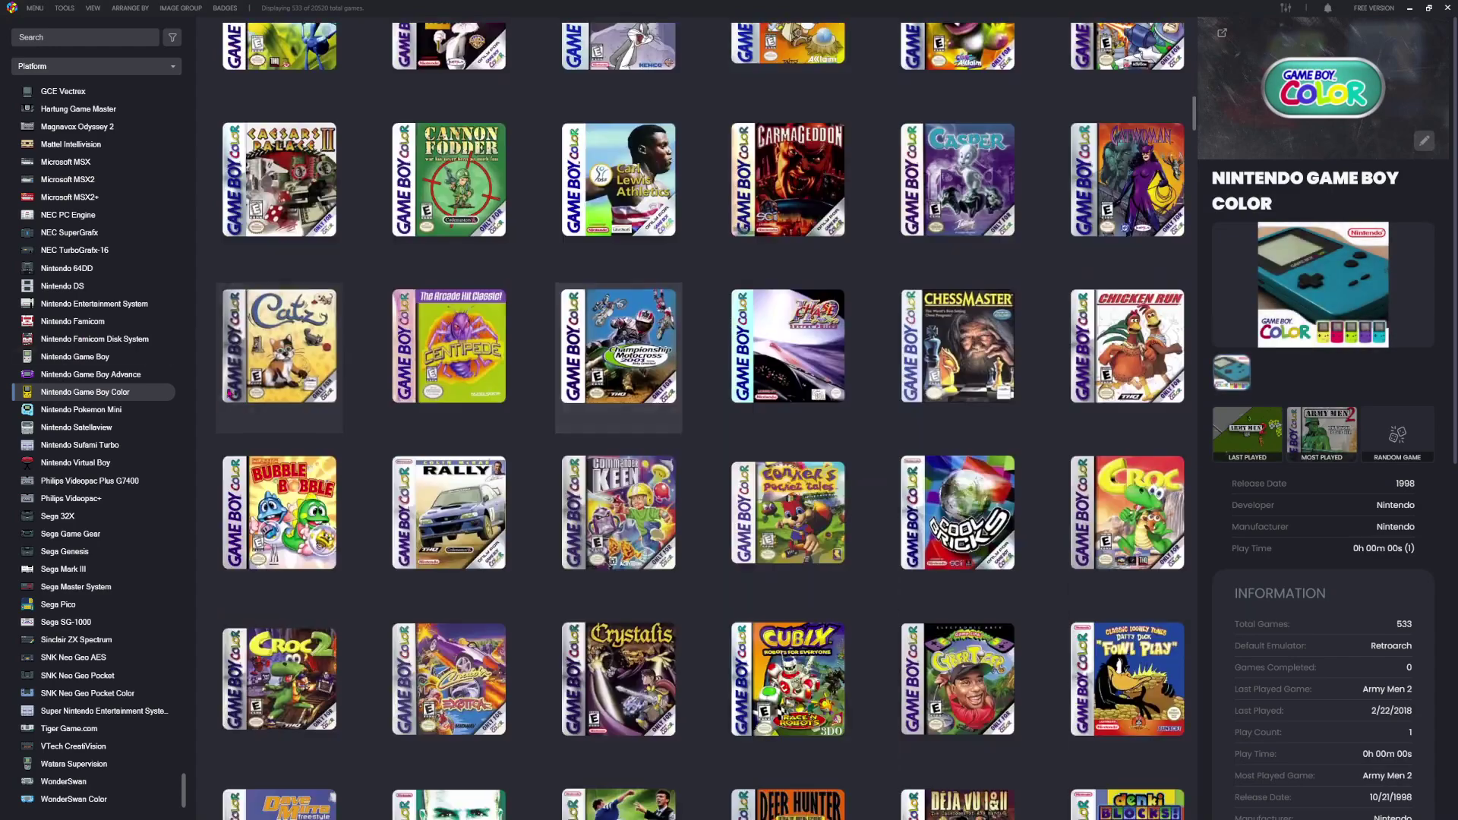
View the Pokemon Mini, Satellaview and Sufami Turbo libraries, ending on the 775-game Super Nintendo library.
left_click(107, 410)
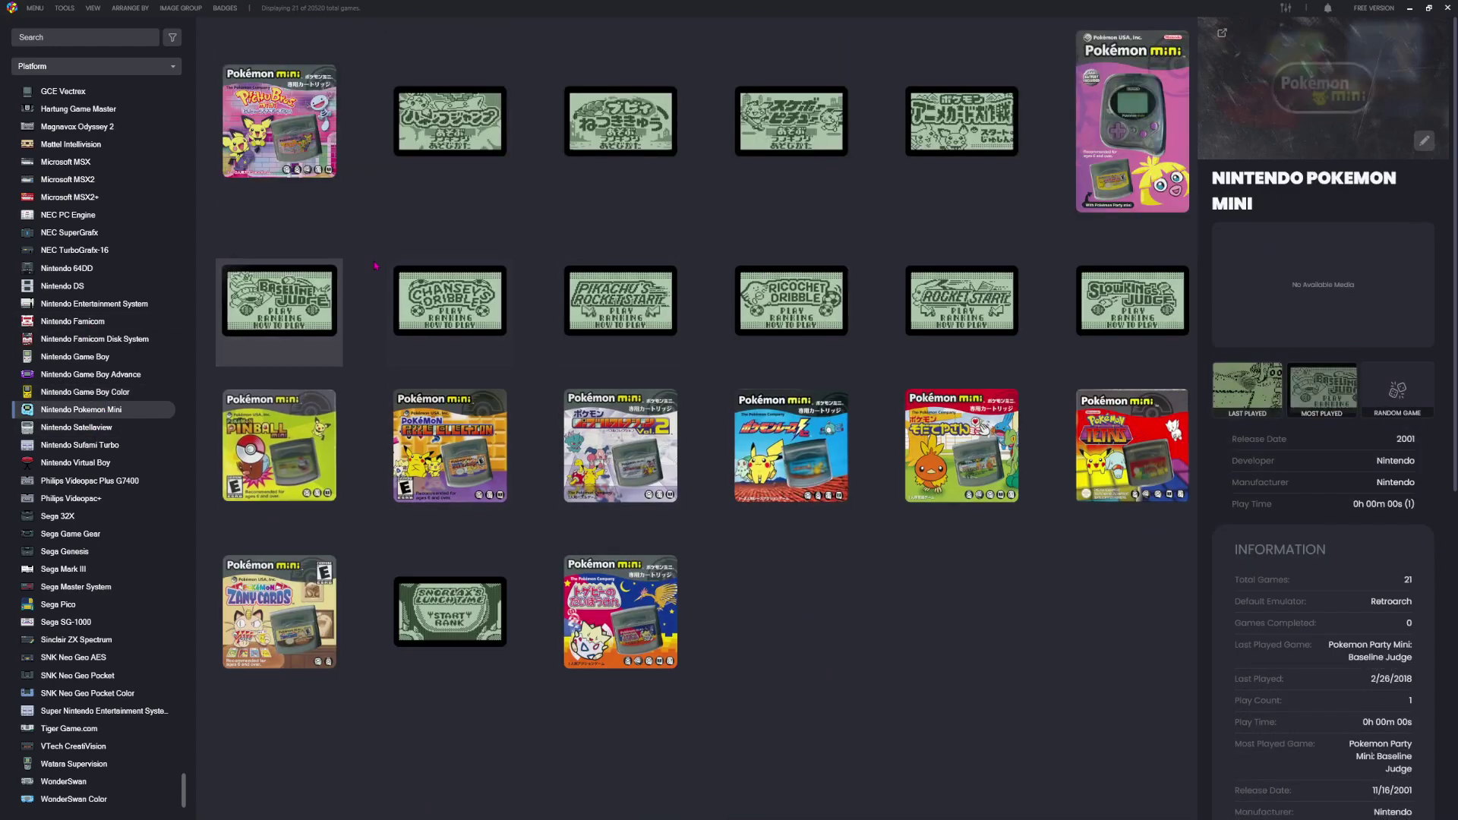
left_click(127, 433)
right_click(174, 447)
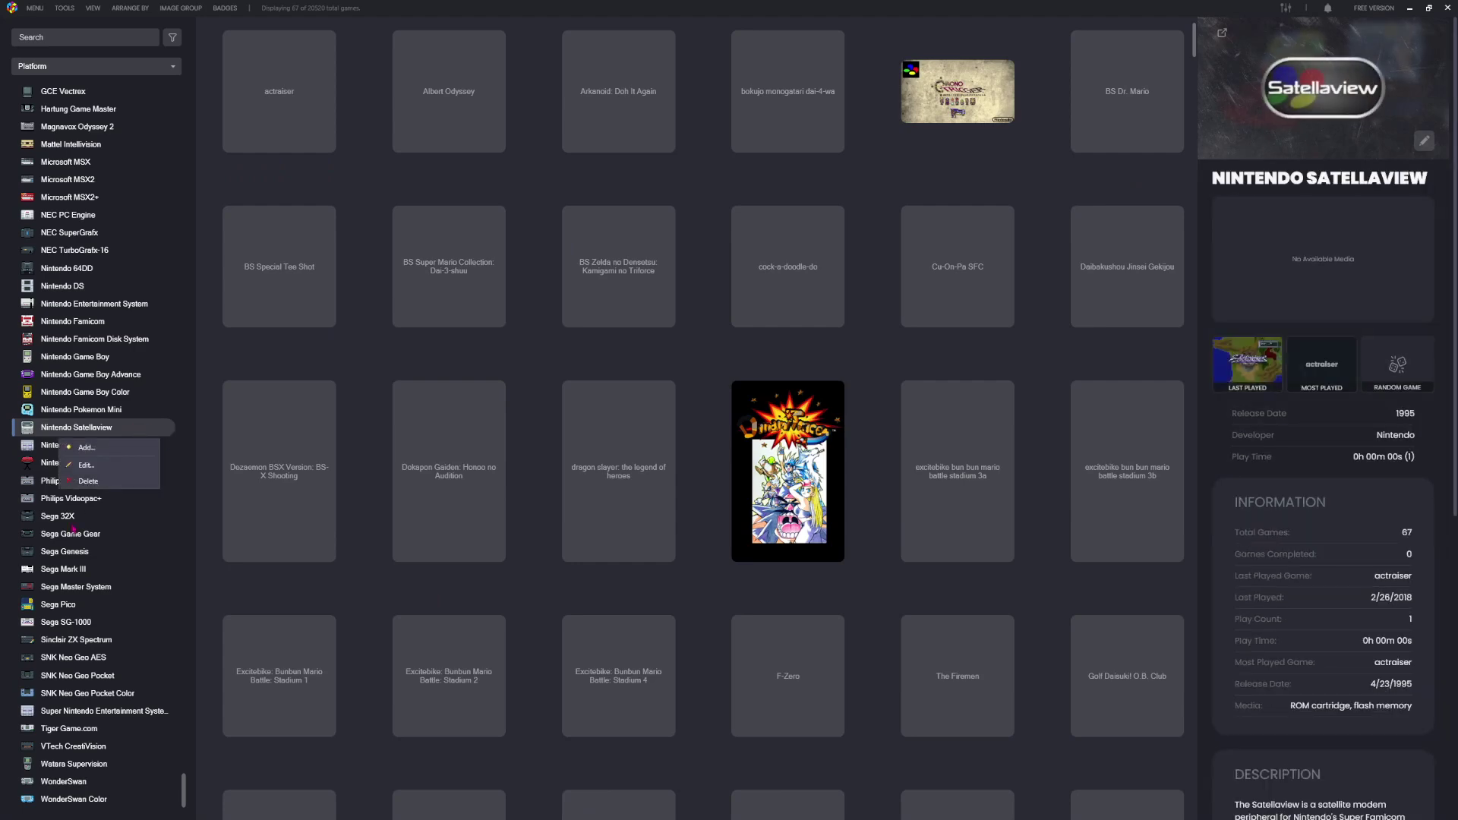
left_click(46, 445)
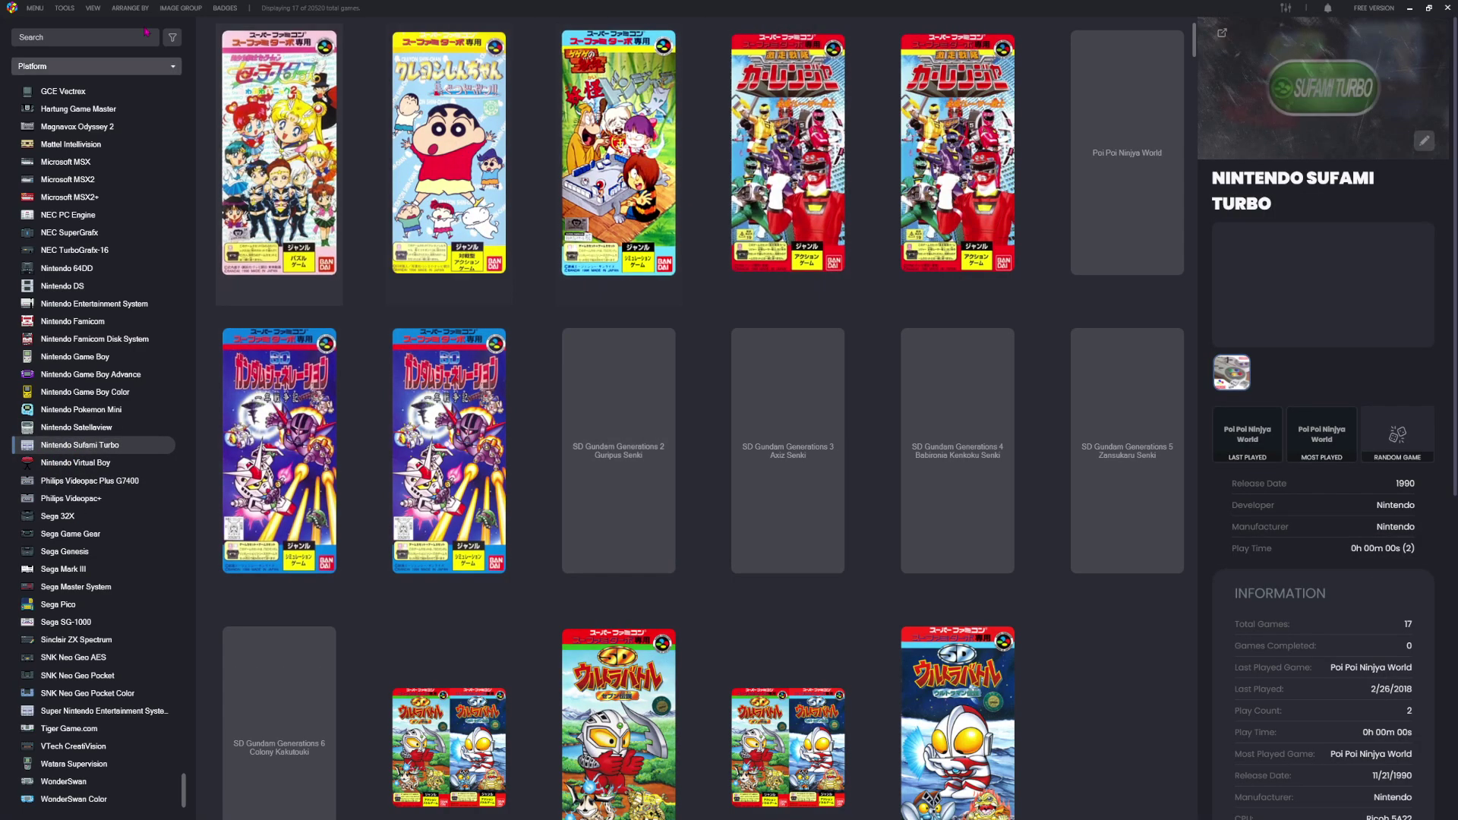
scroll(703, 417, "down", 3)
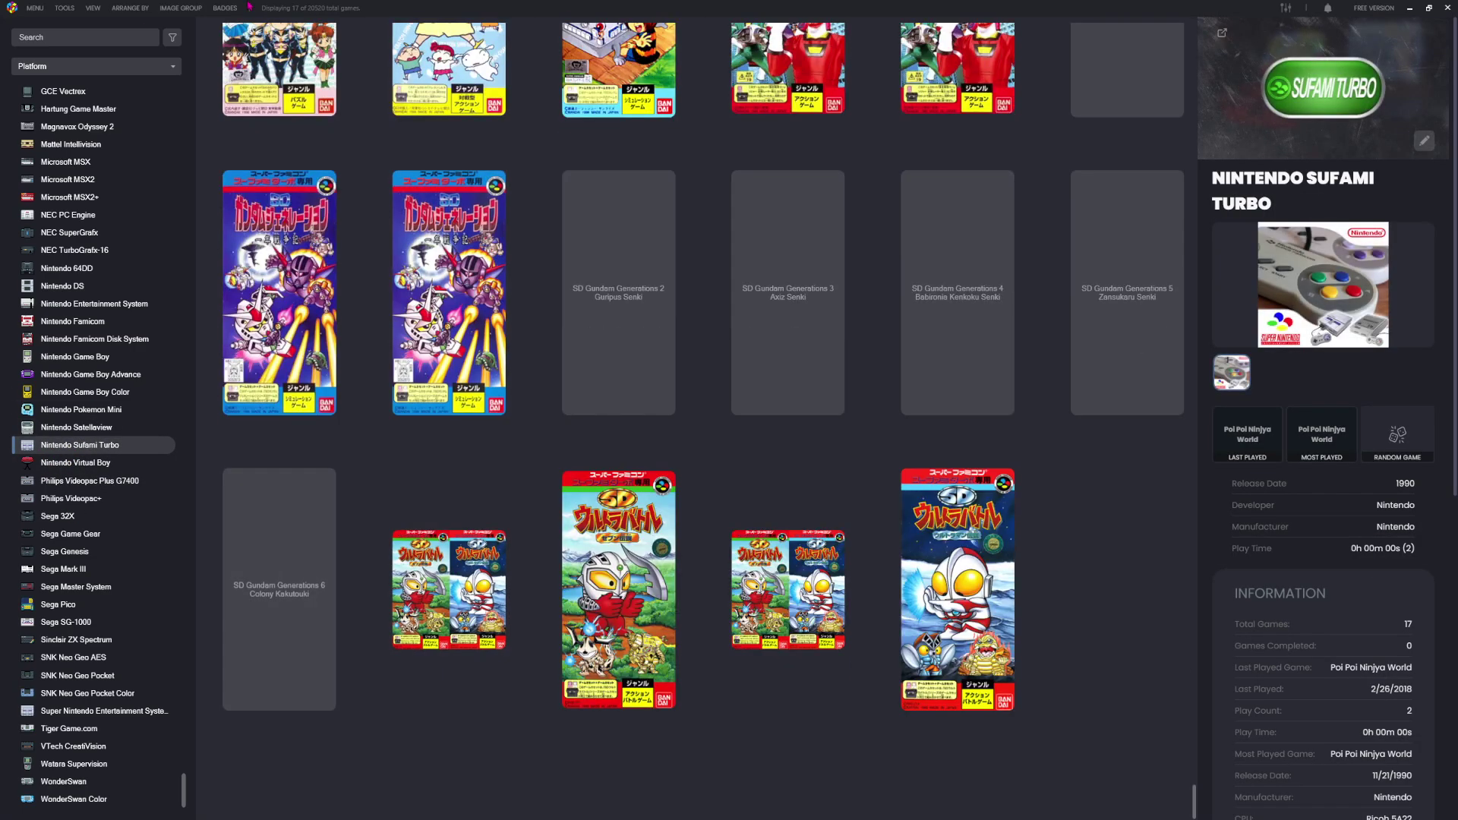
left_click(138, 713)
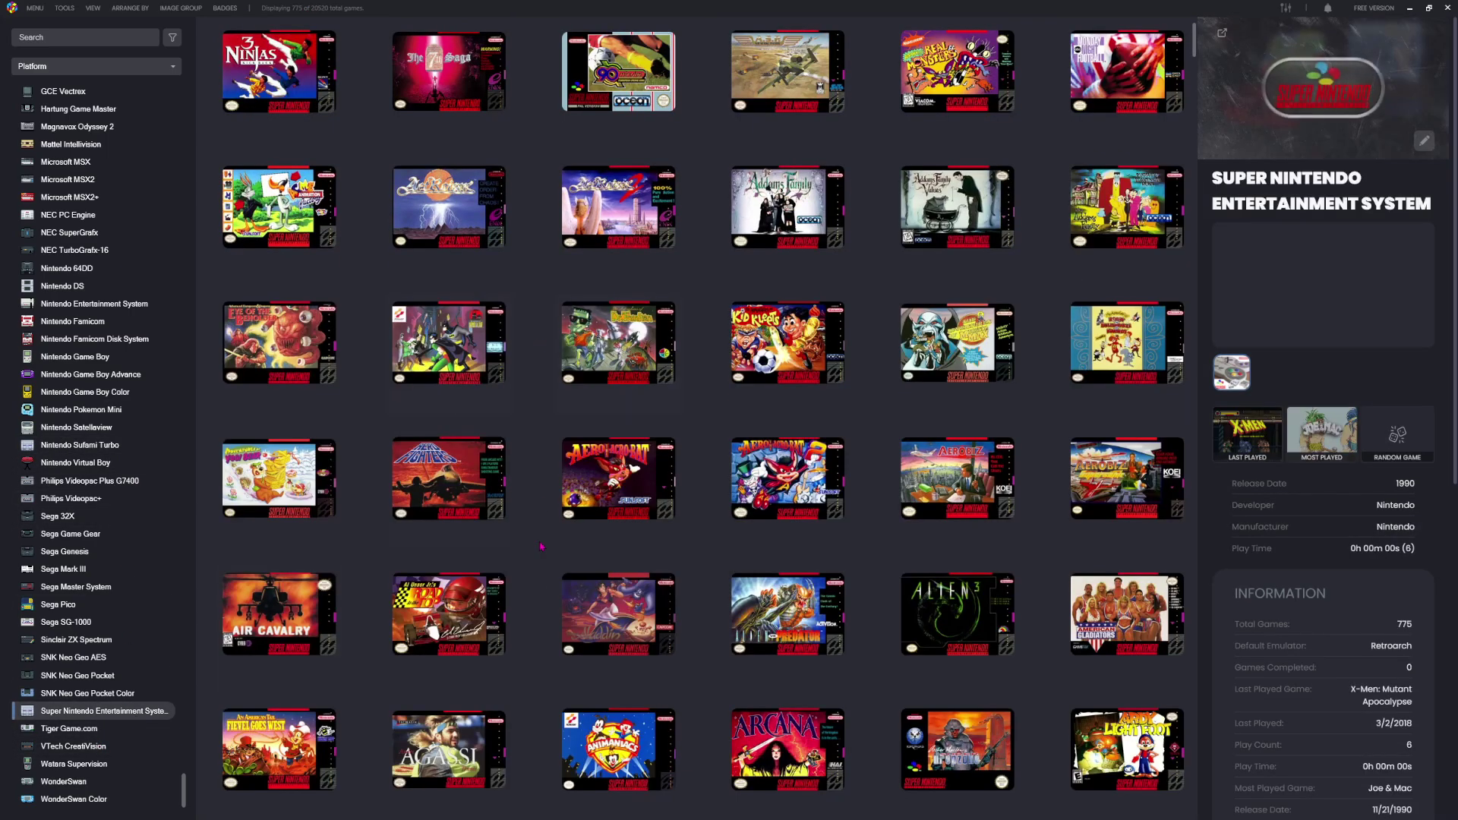
scroll(501, 547, "down", 10)
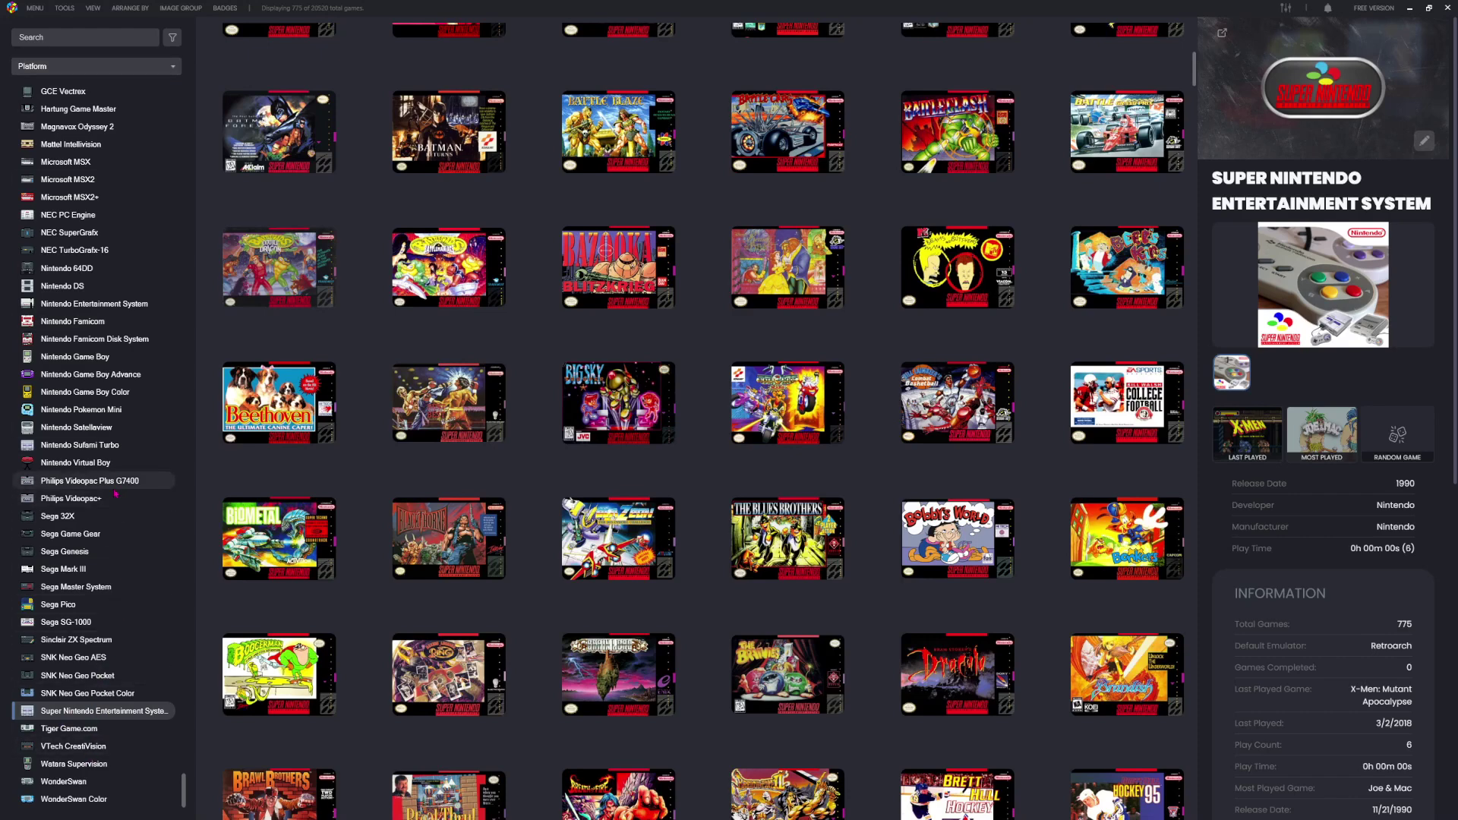
Step through Sufami Turbo, Virtual Boy, Videopac+, Sega 32X, Genesis and Mark III libraries.
left_click(133, 448)
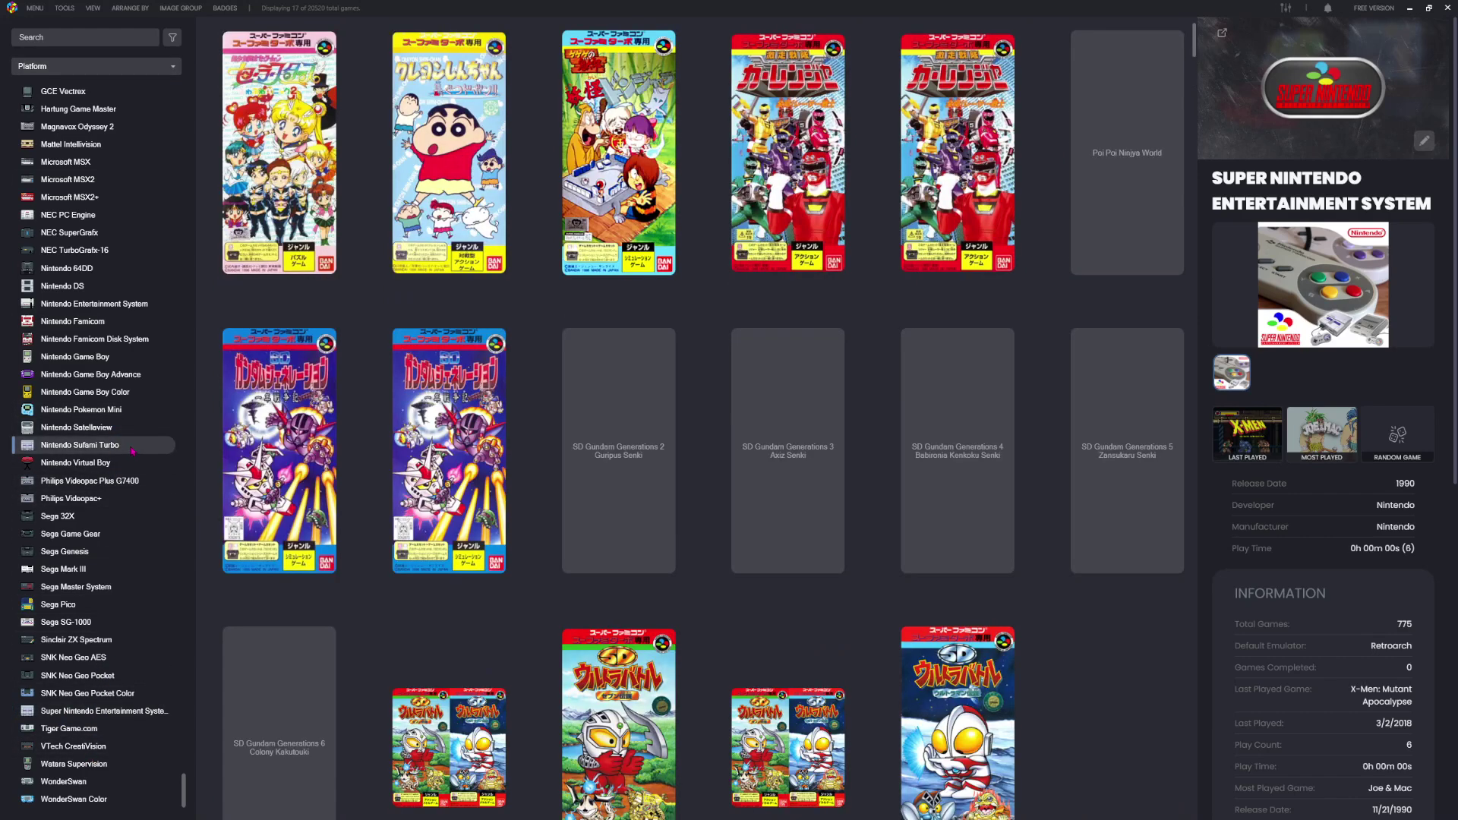
right_click(137, 449)
left_click(15, 464)
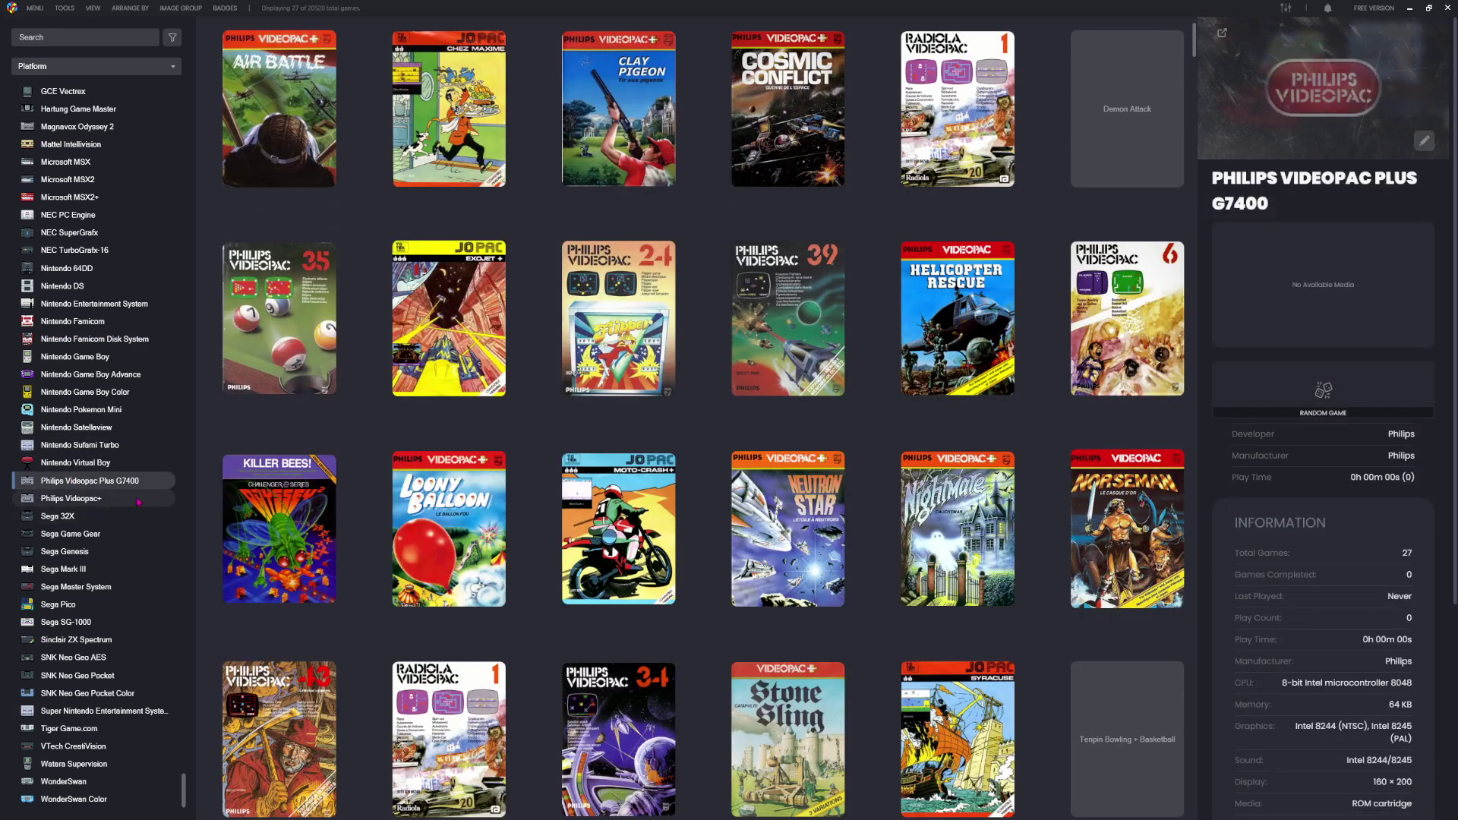
left_click(110, 500)
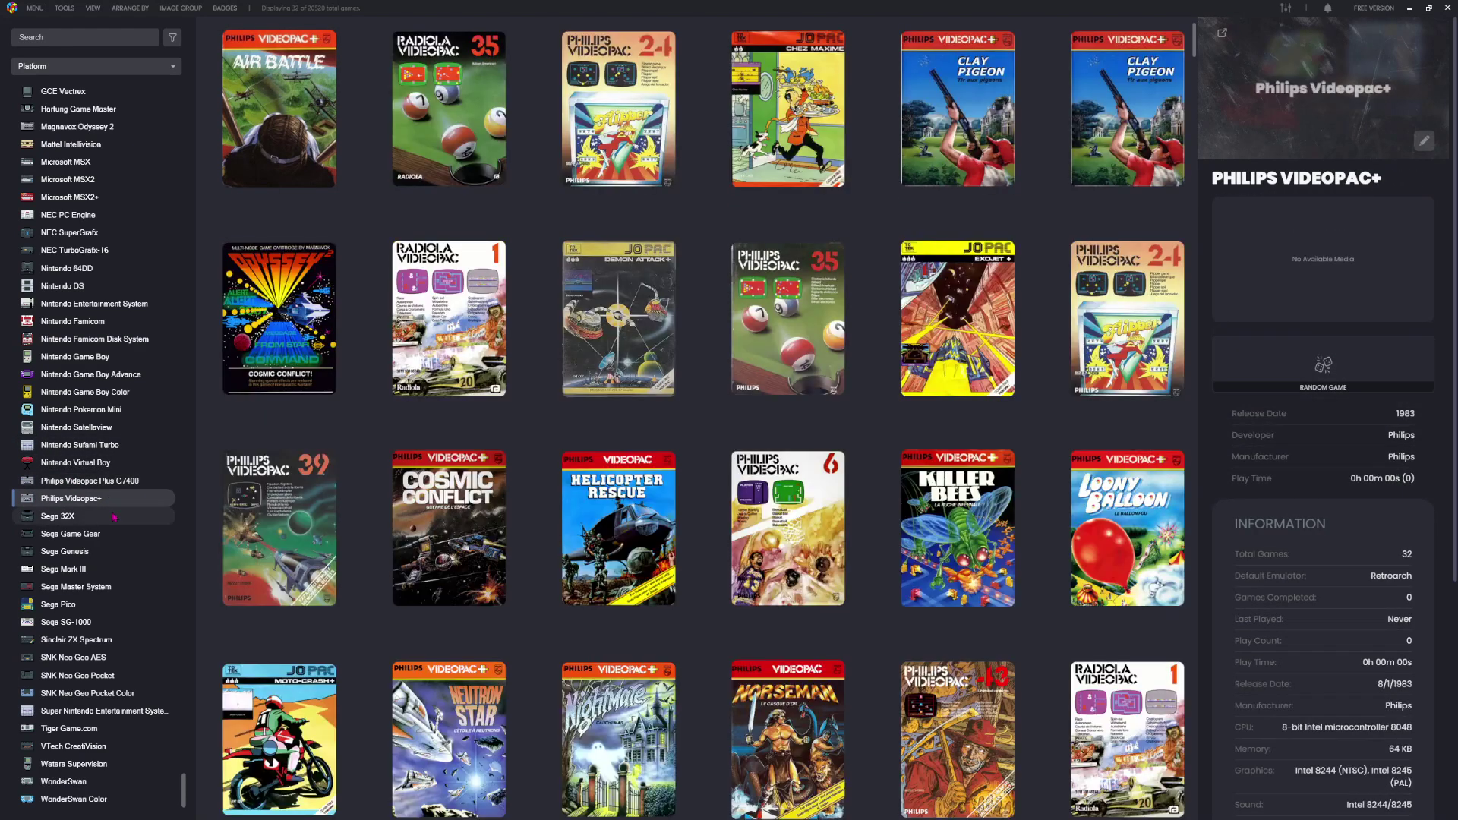
left_click(114, 517)
left_click(115, 550)
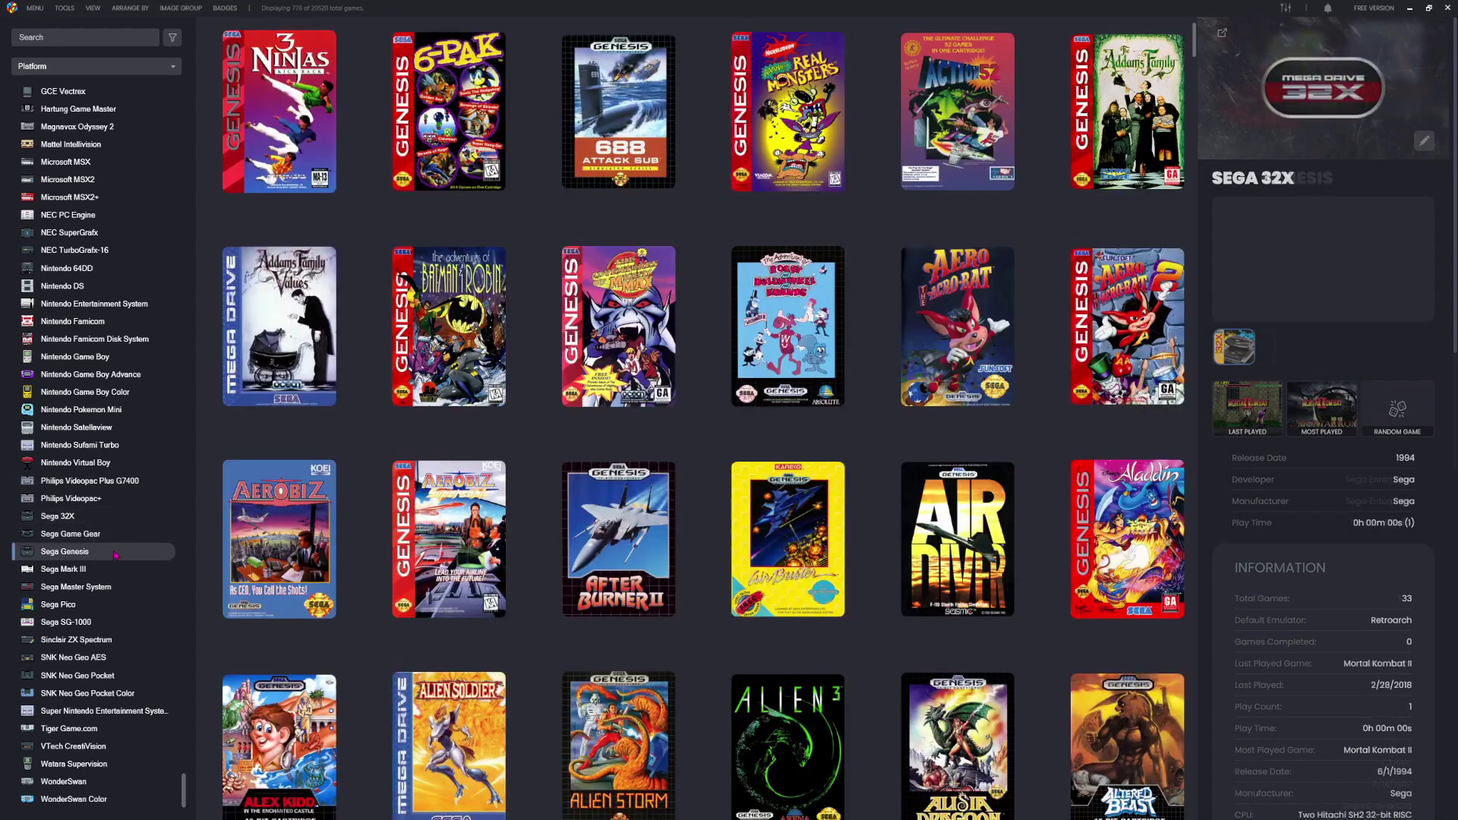
left_click(105, 576)
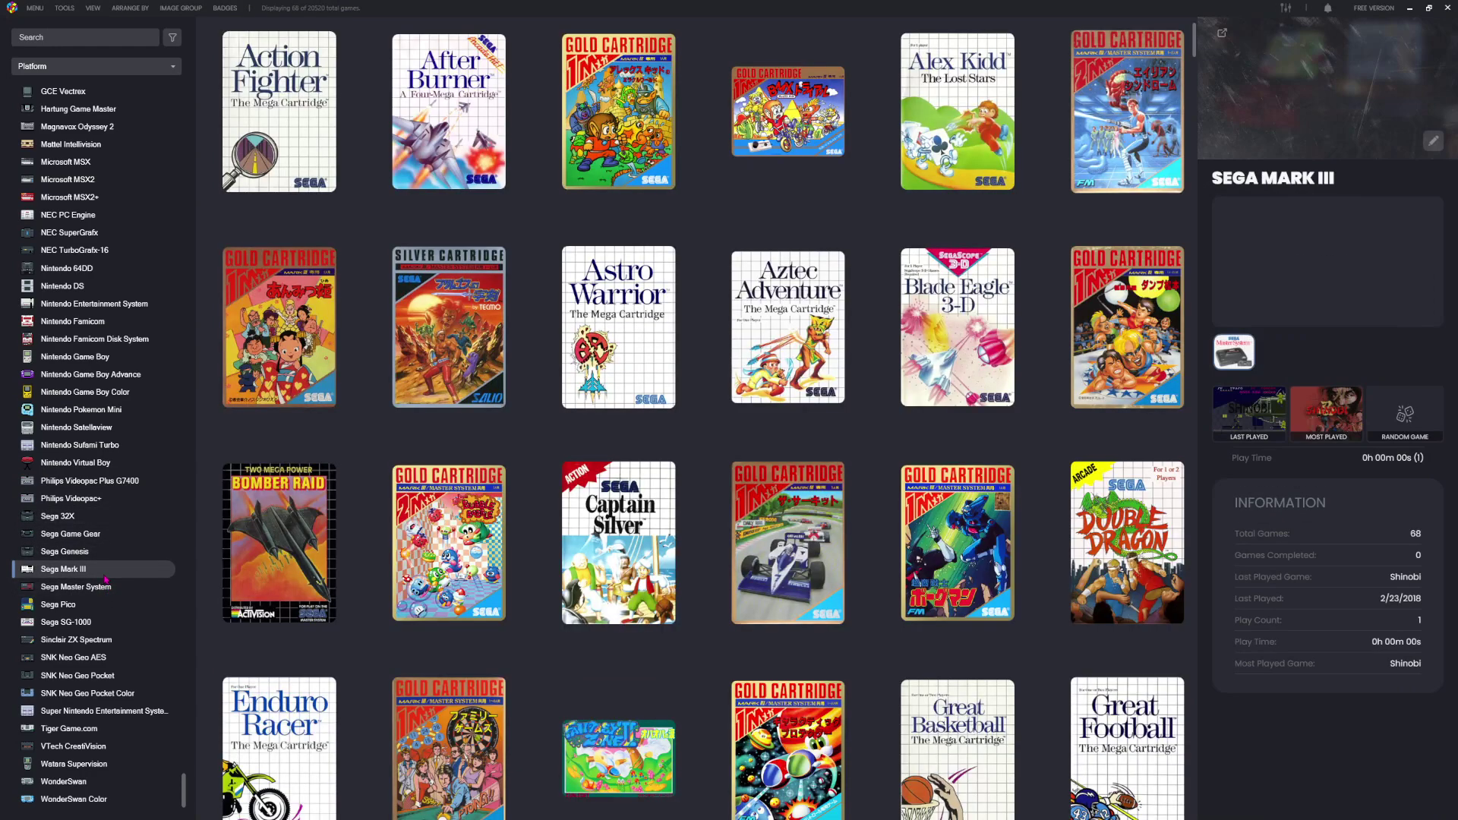
Continue through Master System, Pico, SG-1000, ZX Spectrum, Neo Geo AES and Pocket to Neo Geo Pocket Color's 86 games.
left_click(107, 587)
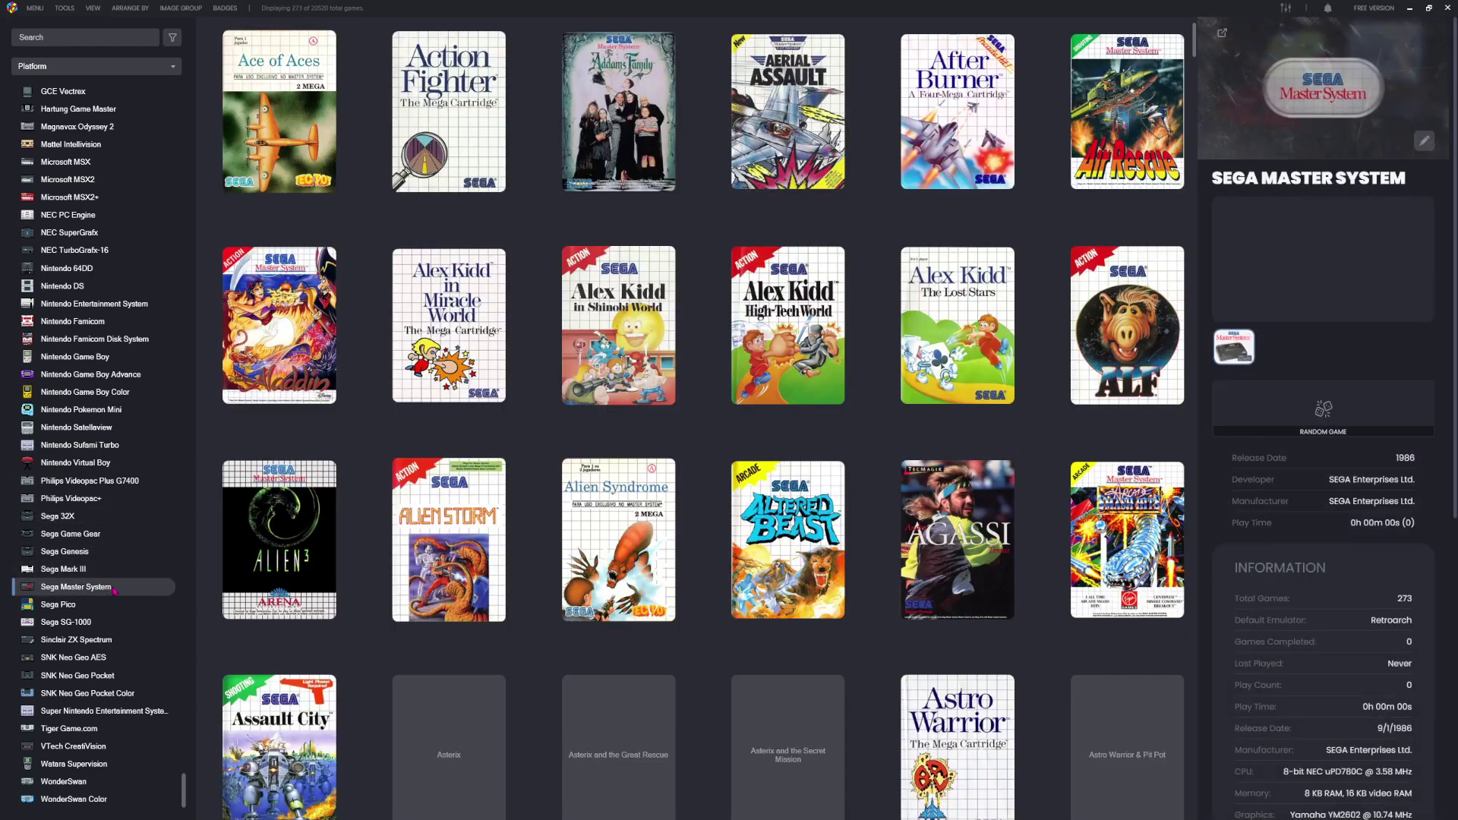
left_click(122, 606)
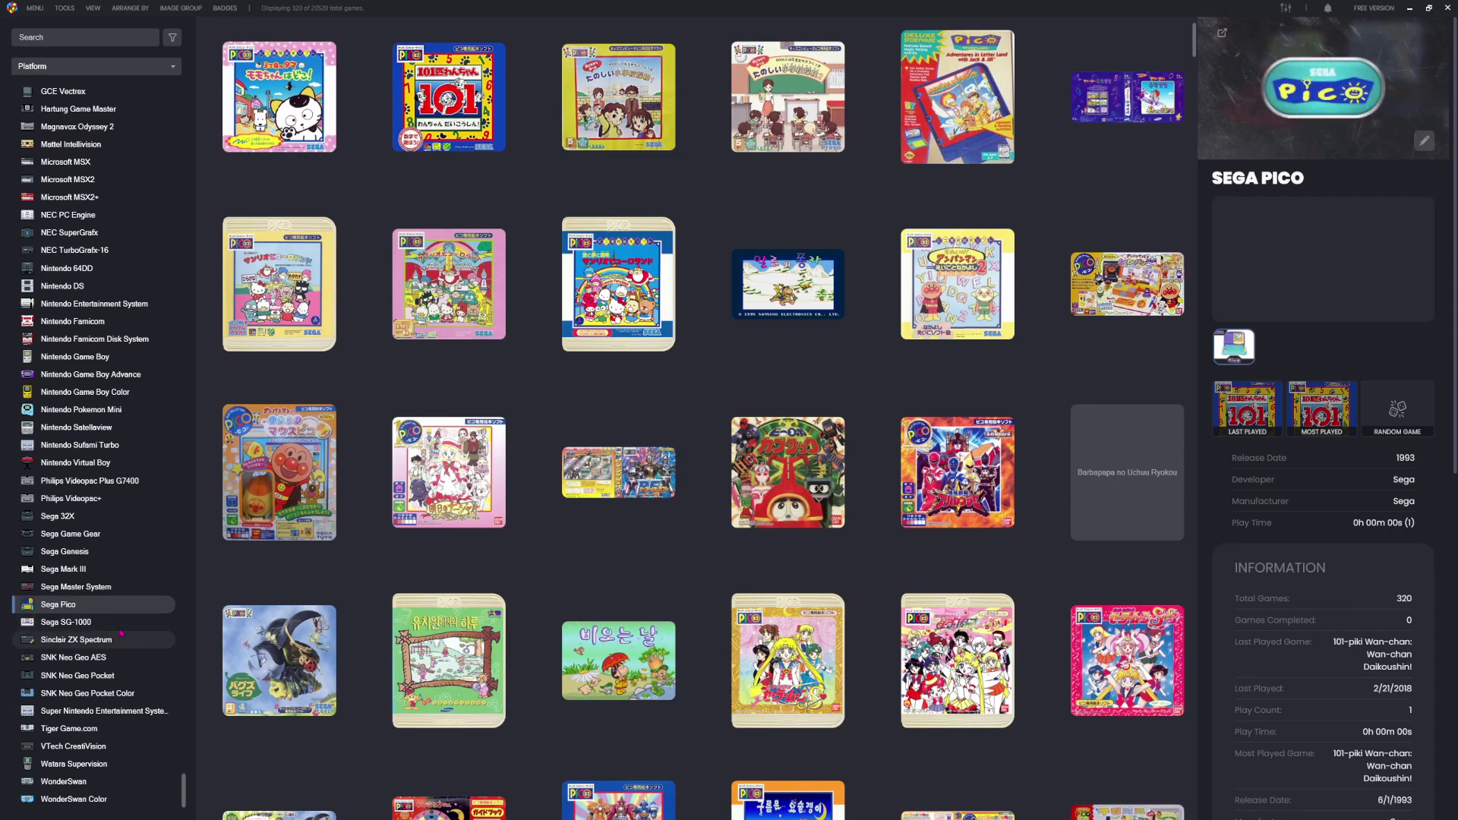
left_click(120, 628)
left_click(115, 640)
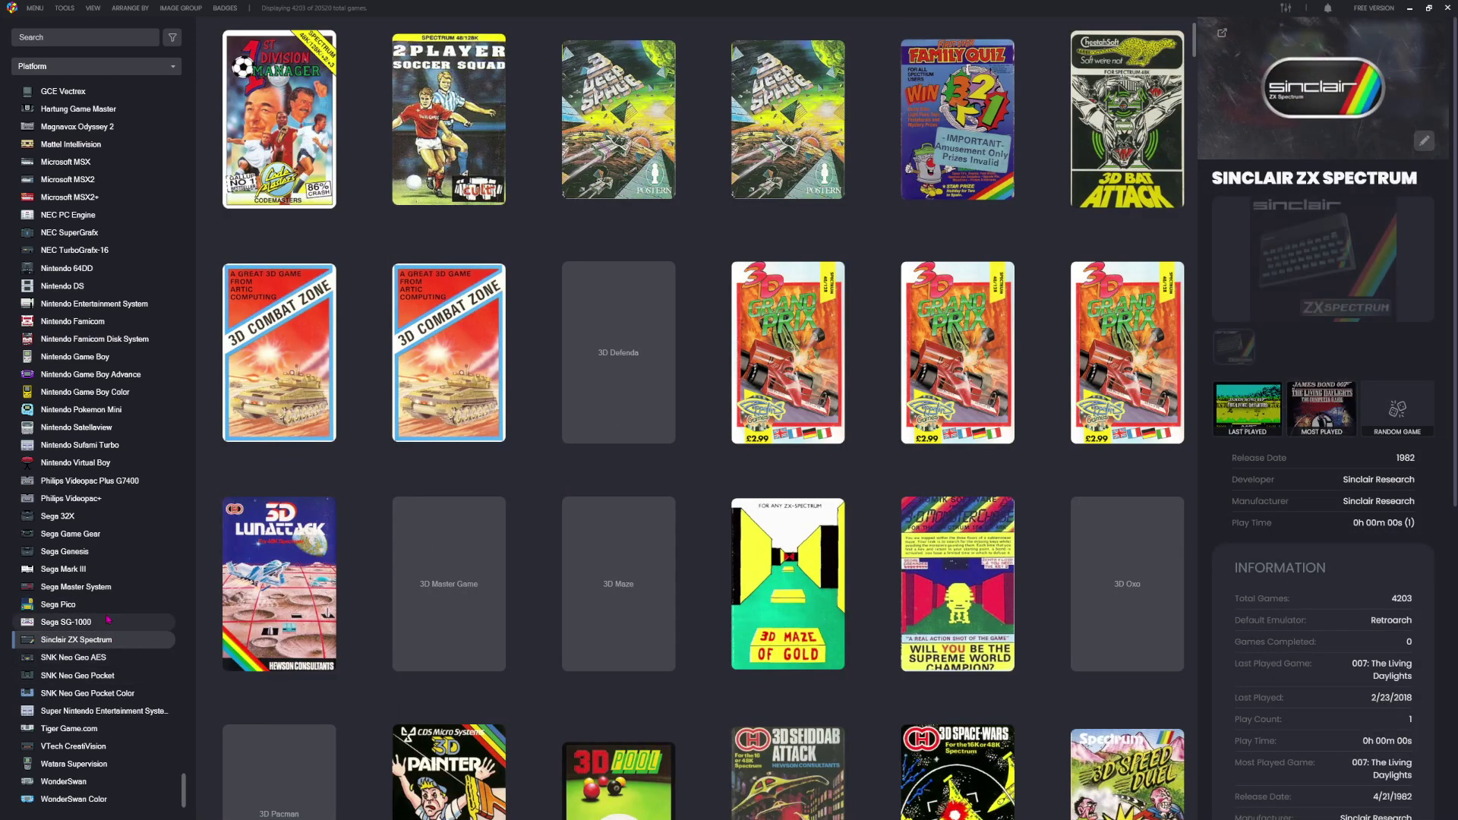
left_click(96, 666)
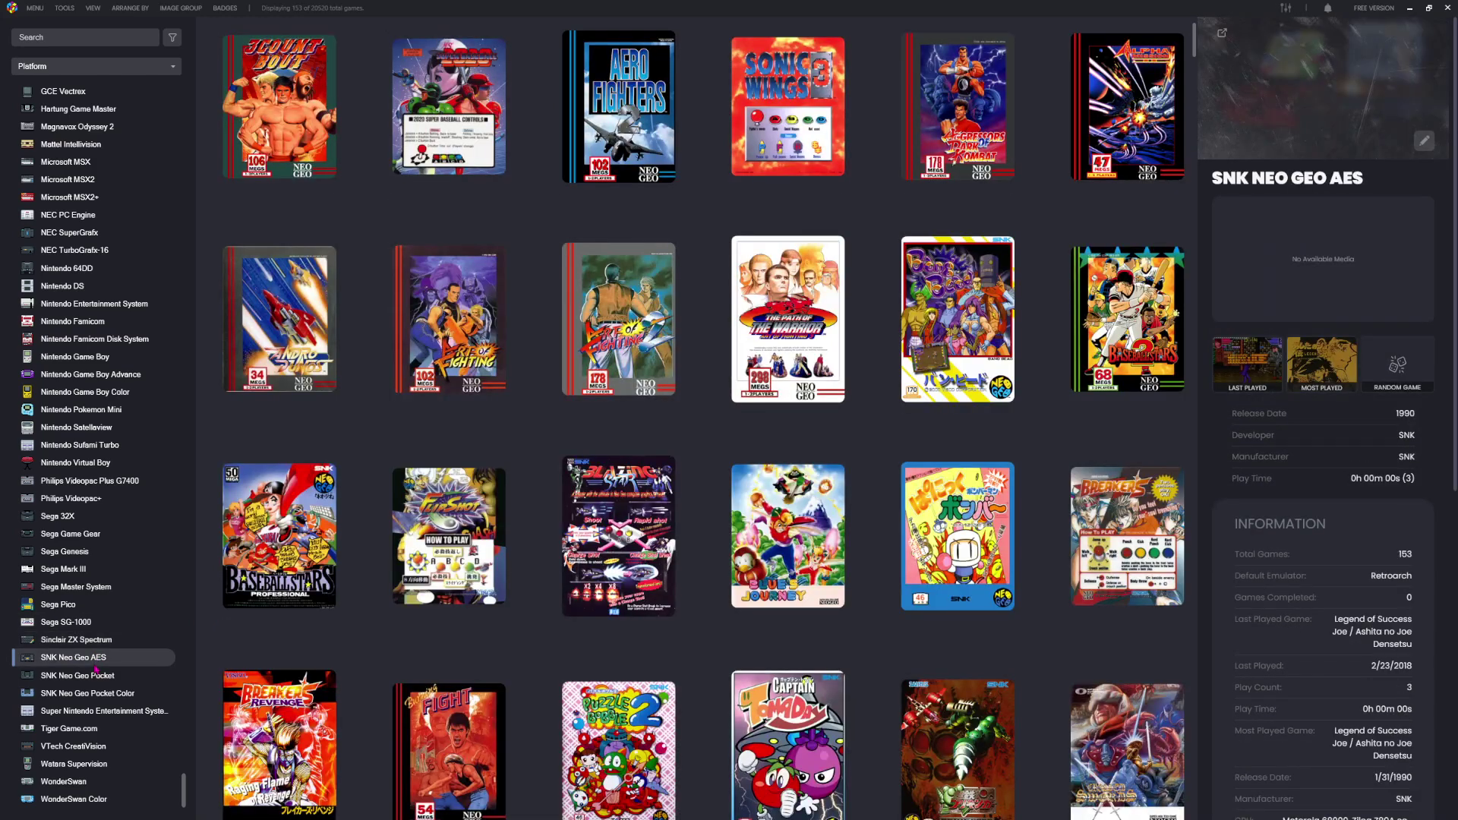
left_click(108, 677)
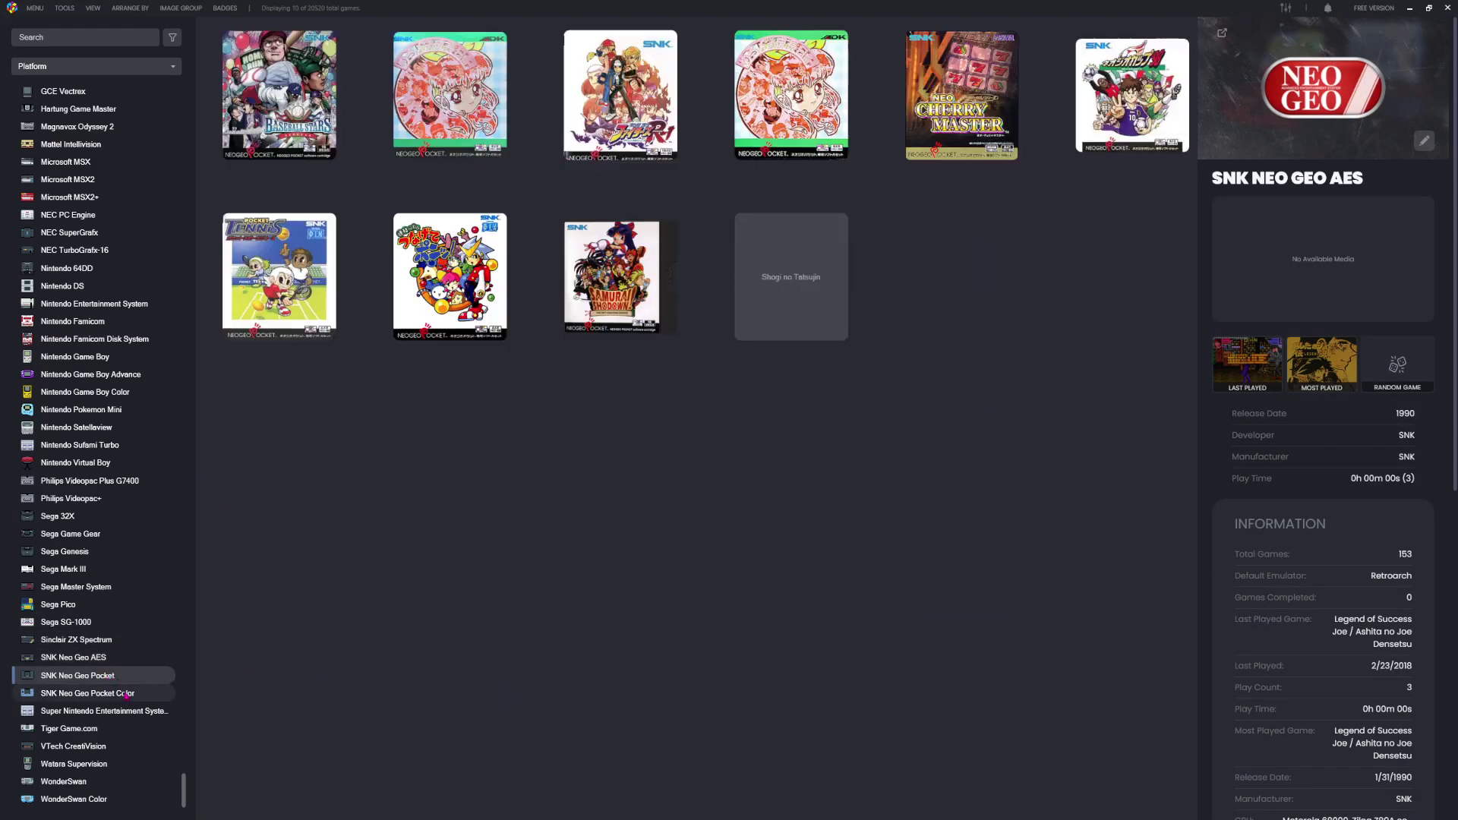
left_click(129, 694)
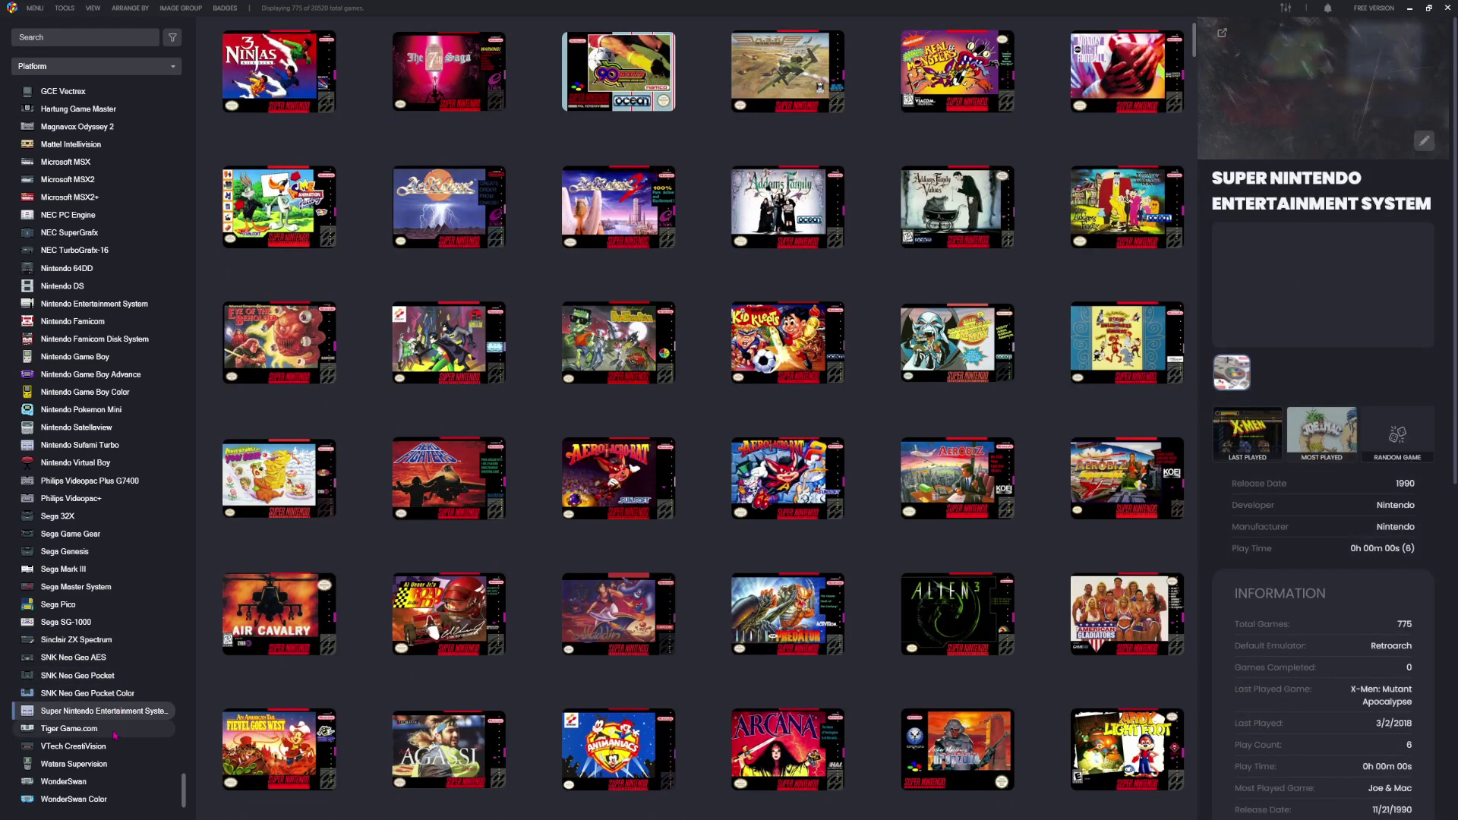
In the 22-game Tiger Game.com library, view Mortal Kombat Trilogy's details, then Sonic Jam's details and video.
left_click(76, 729)
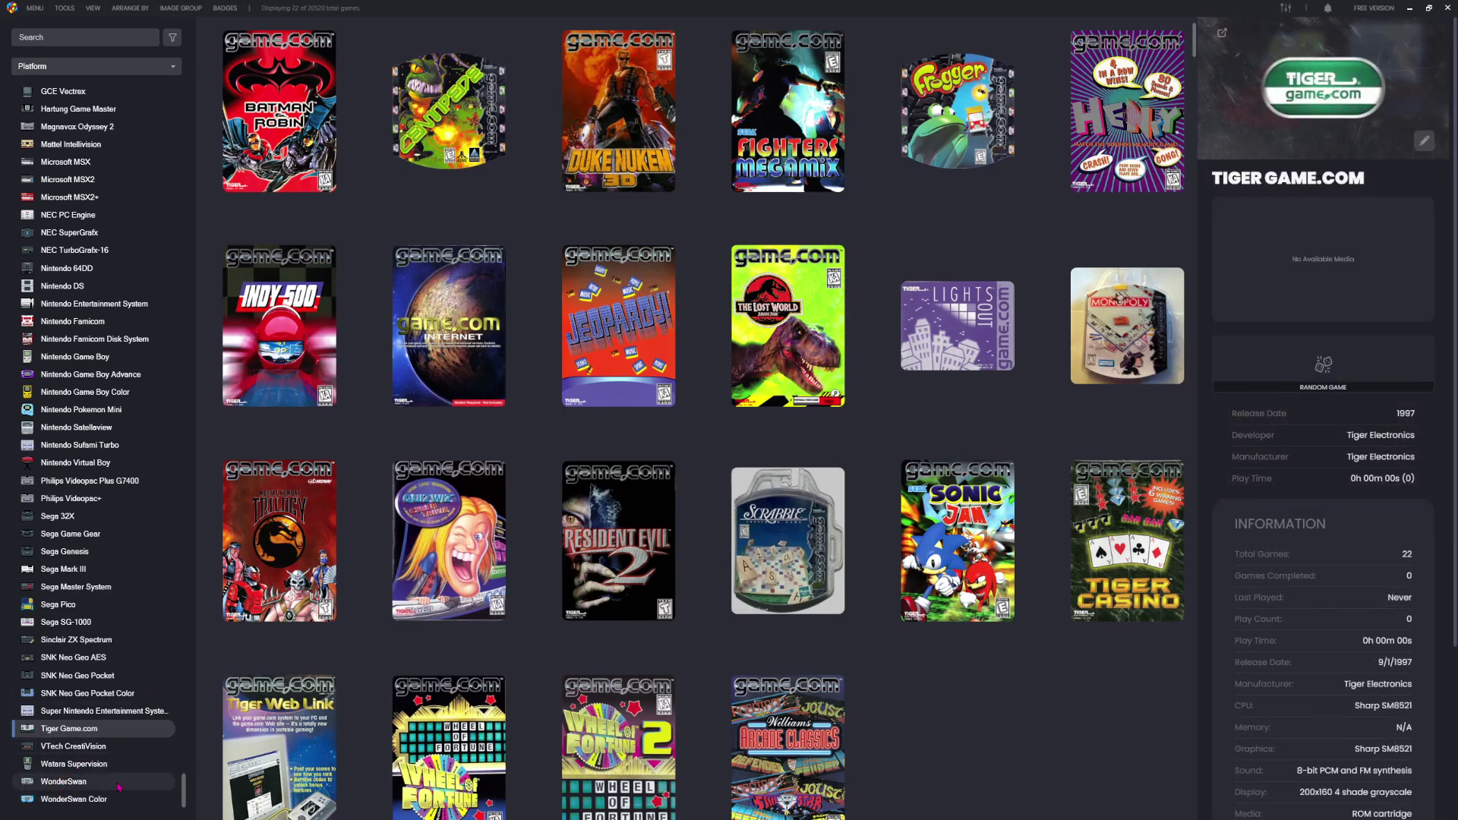
left_click(283, 547)
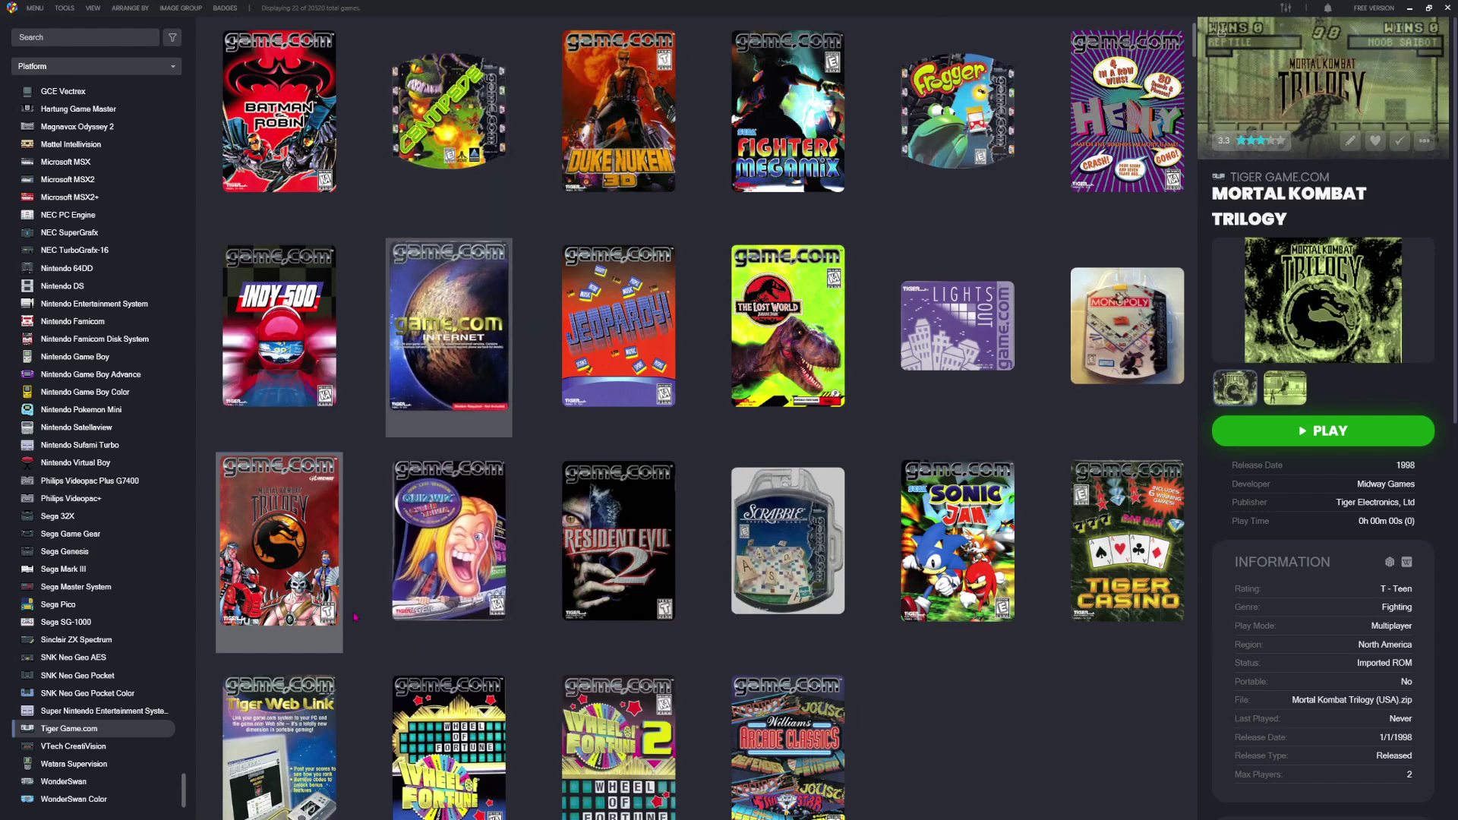
scroll(845, 559, "down", 2)
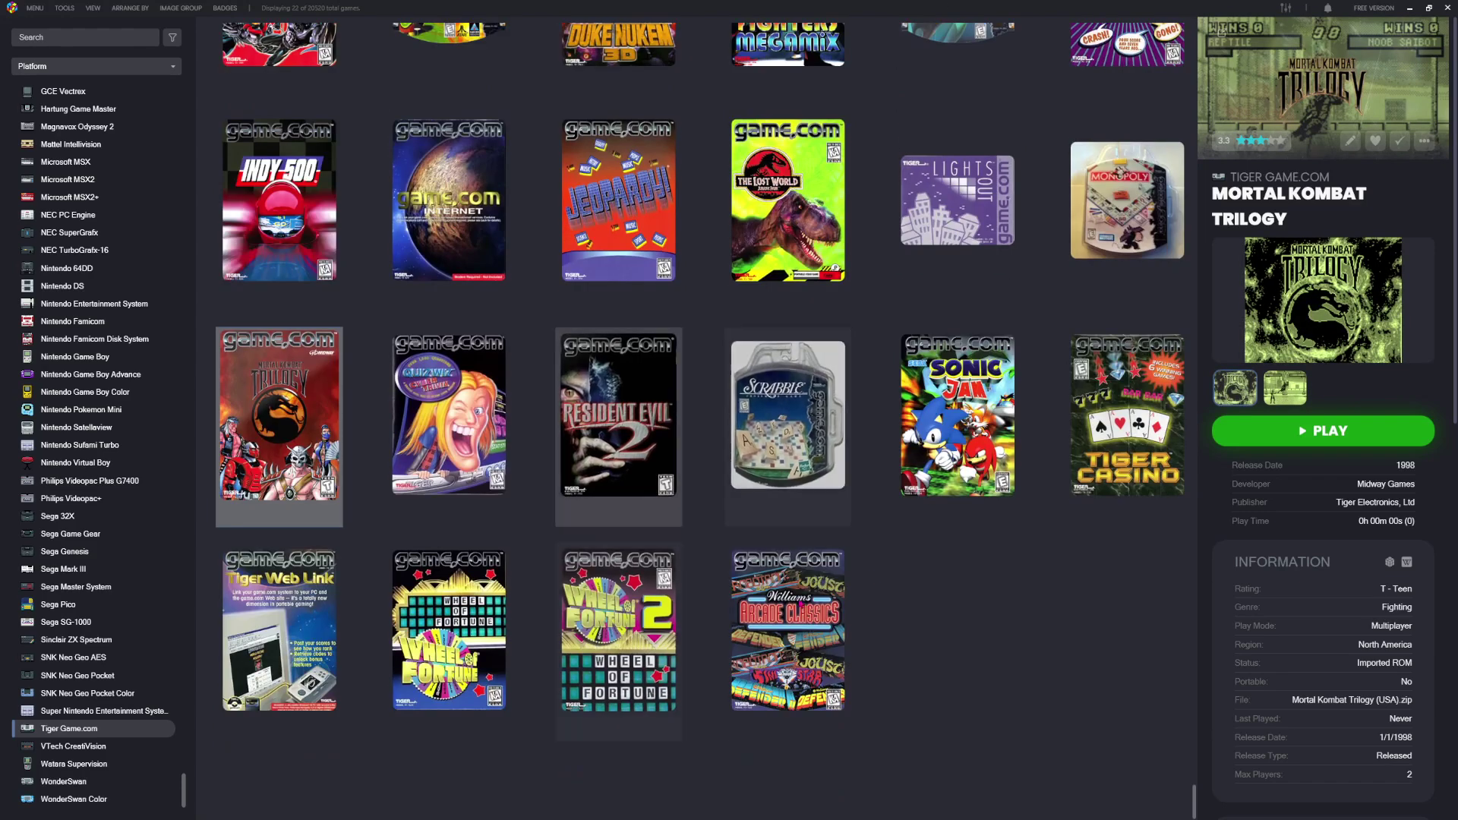
scroll(332, 444, "up", 2)
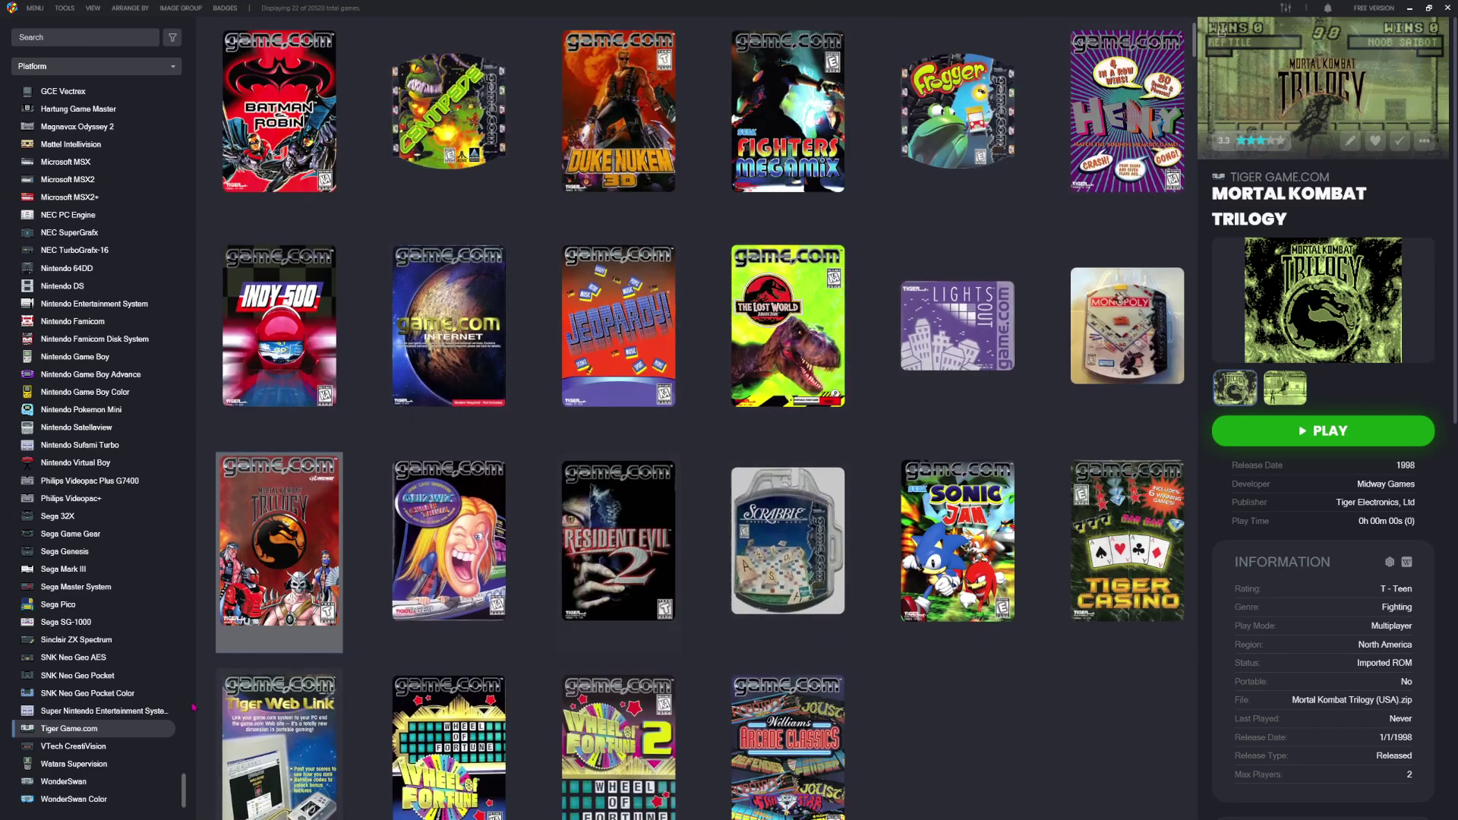
left_click(942, 576)
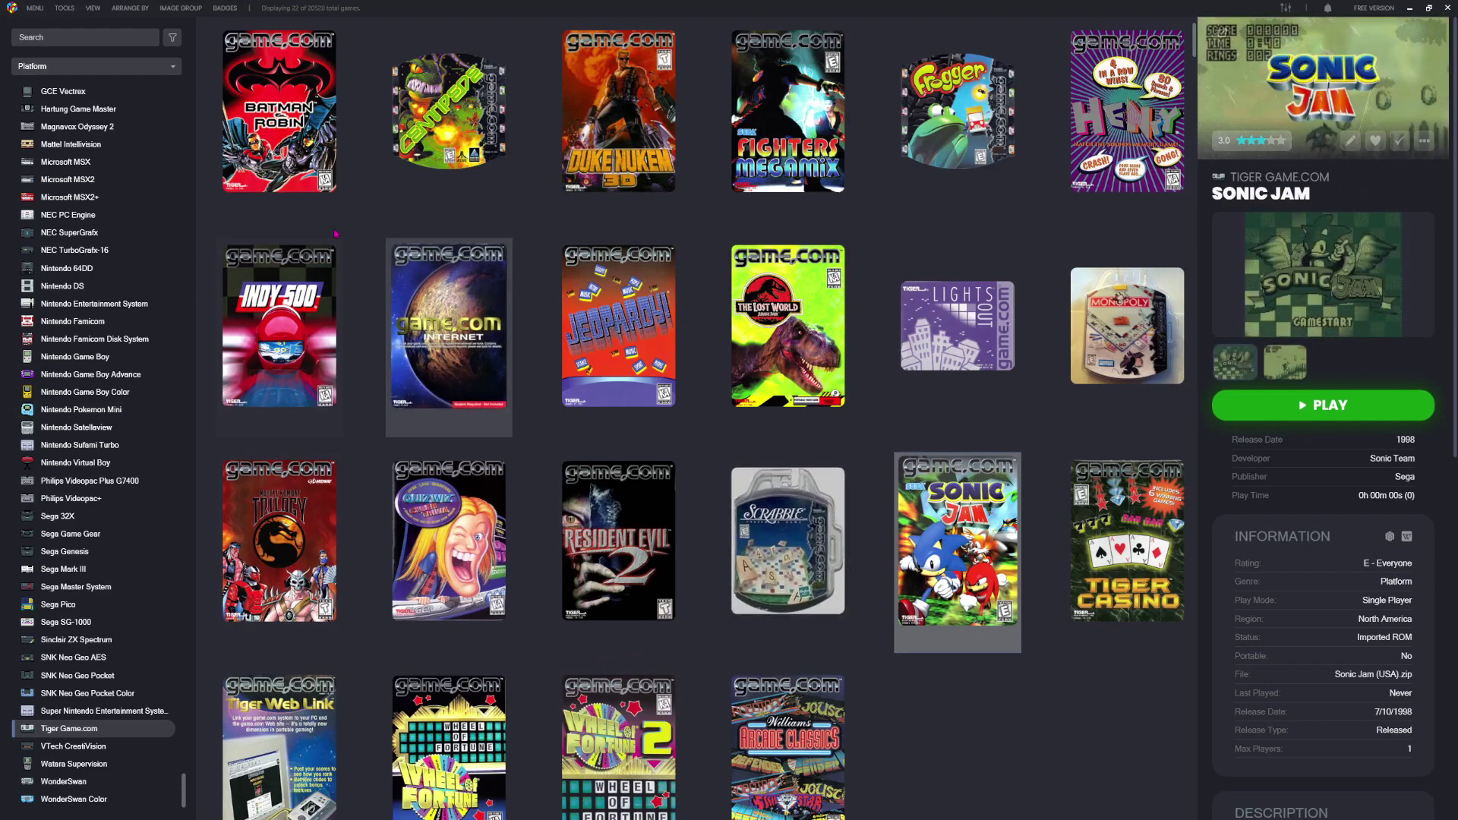
Step through VTech CreatiVision, Watara Supervision and WonderSwan to the 90-game WonderSwan Color library.
left_click(62, 748)
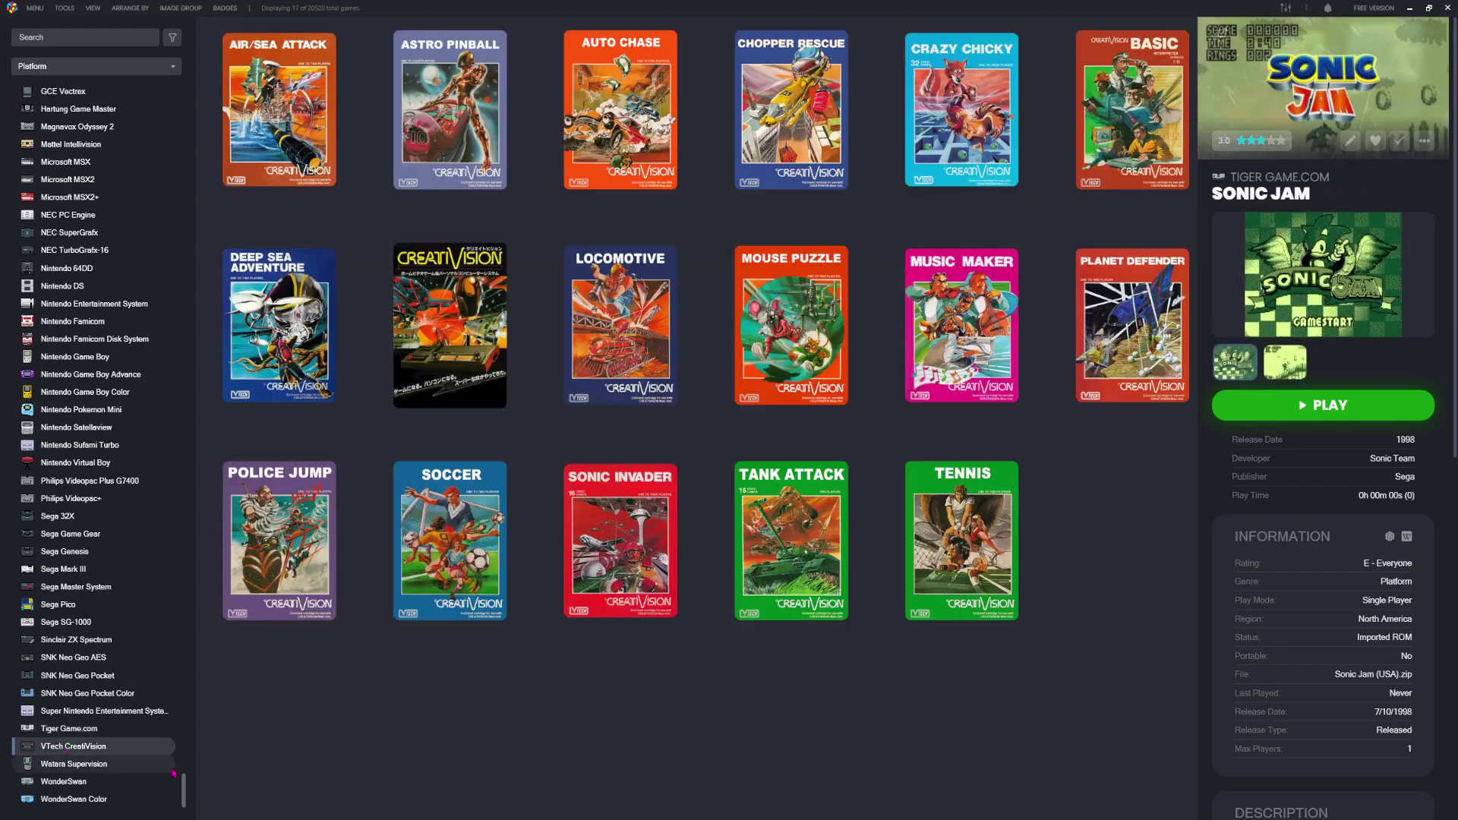
left_click(122, 730)
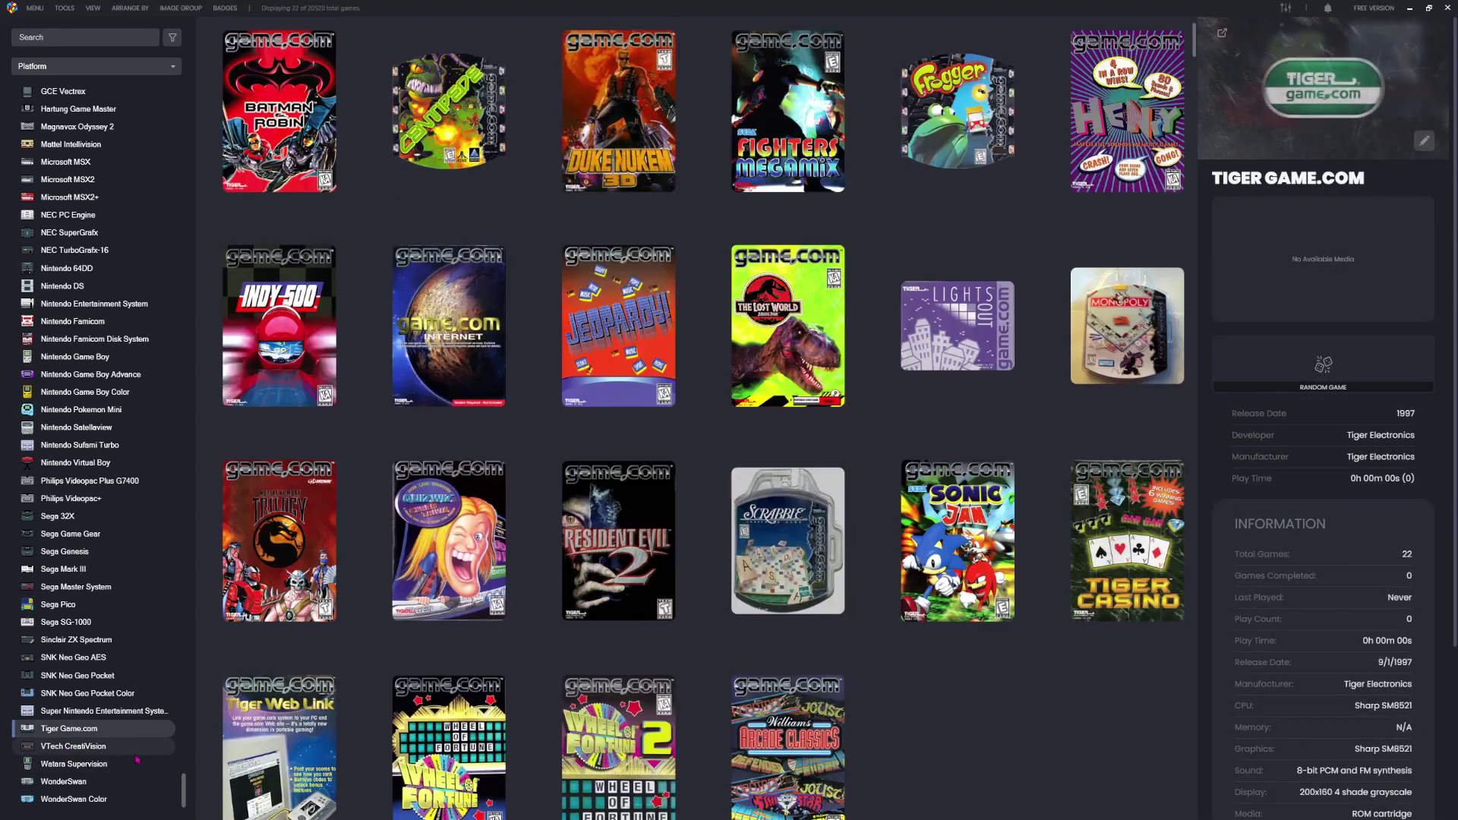
left_click(137, 754)
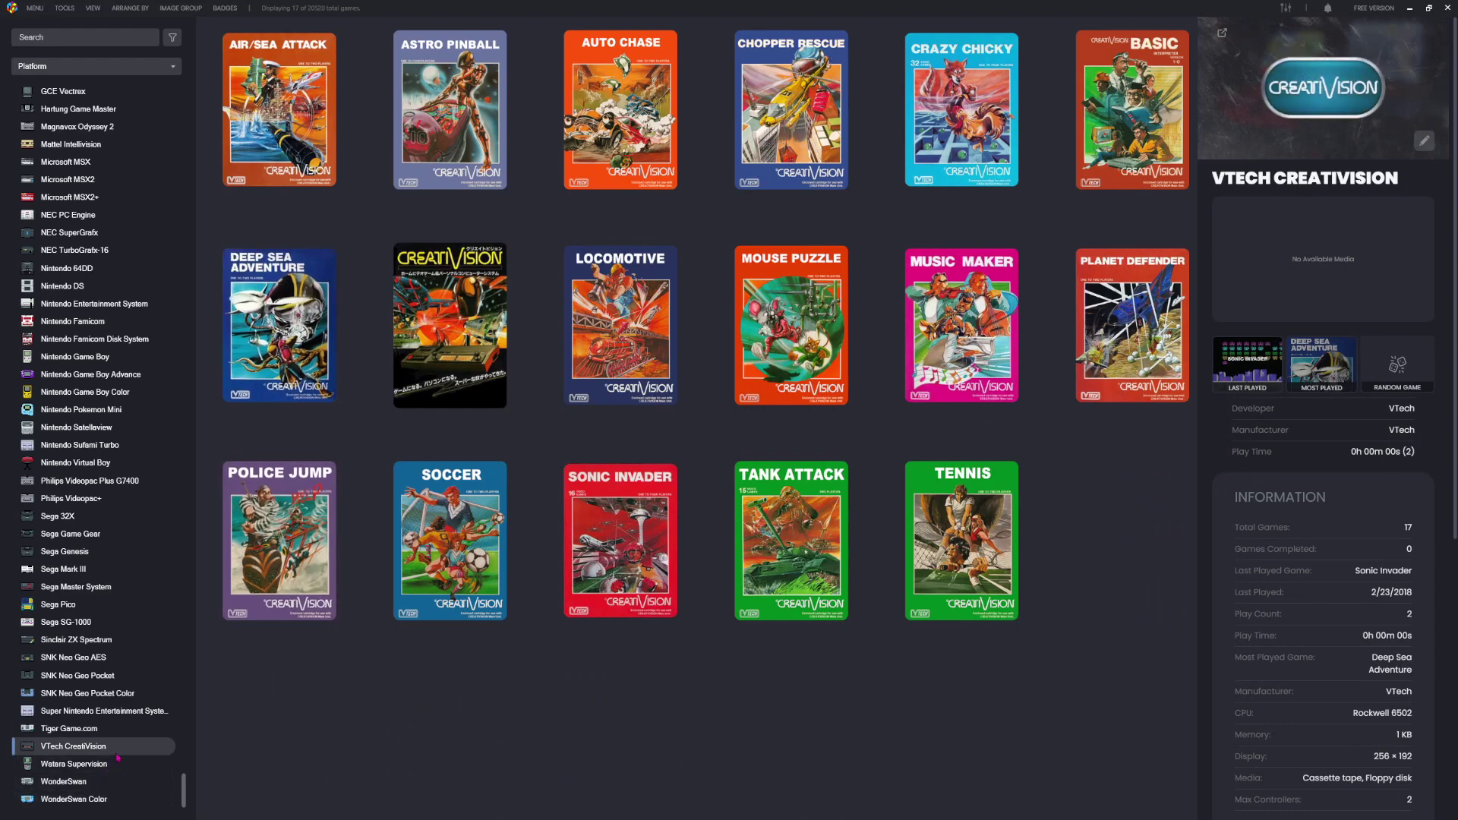
left_click(121, 764)
left_click(125, 781)
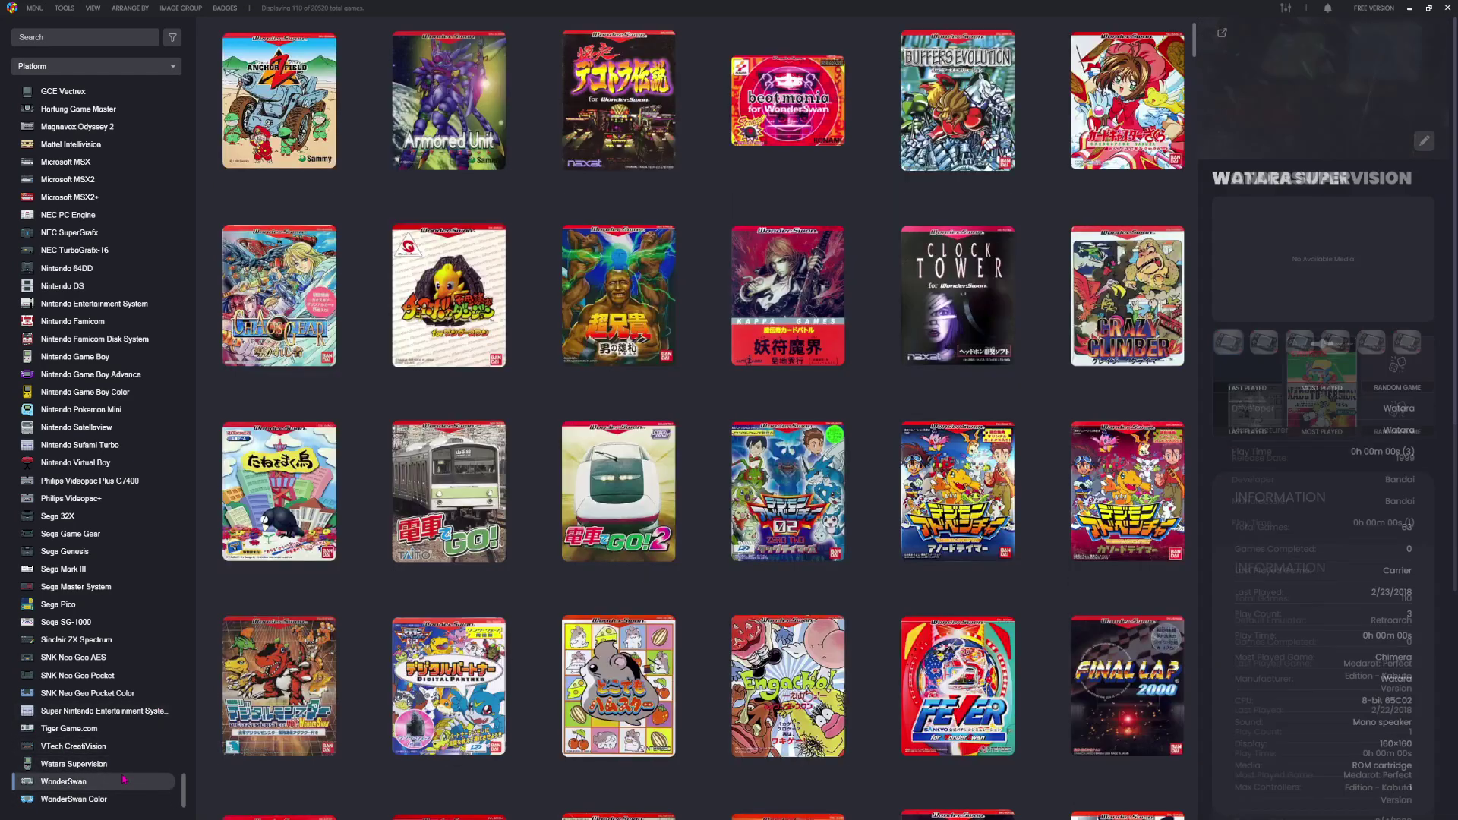
left_click(109, 794)
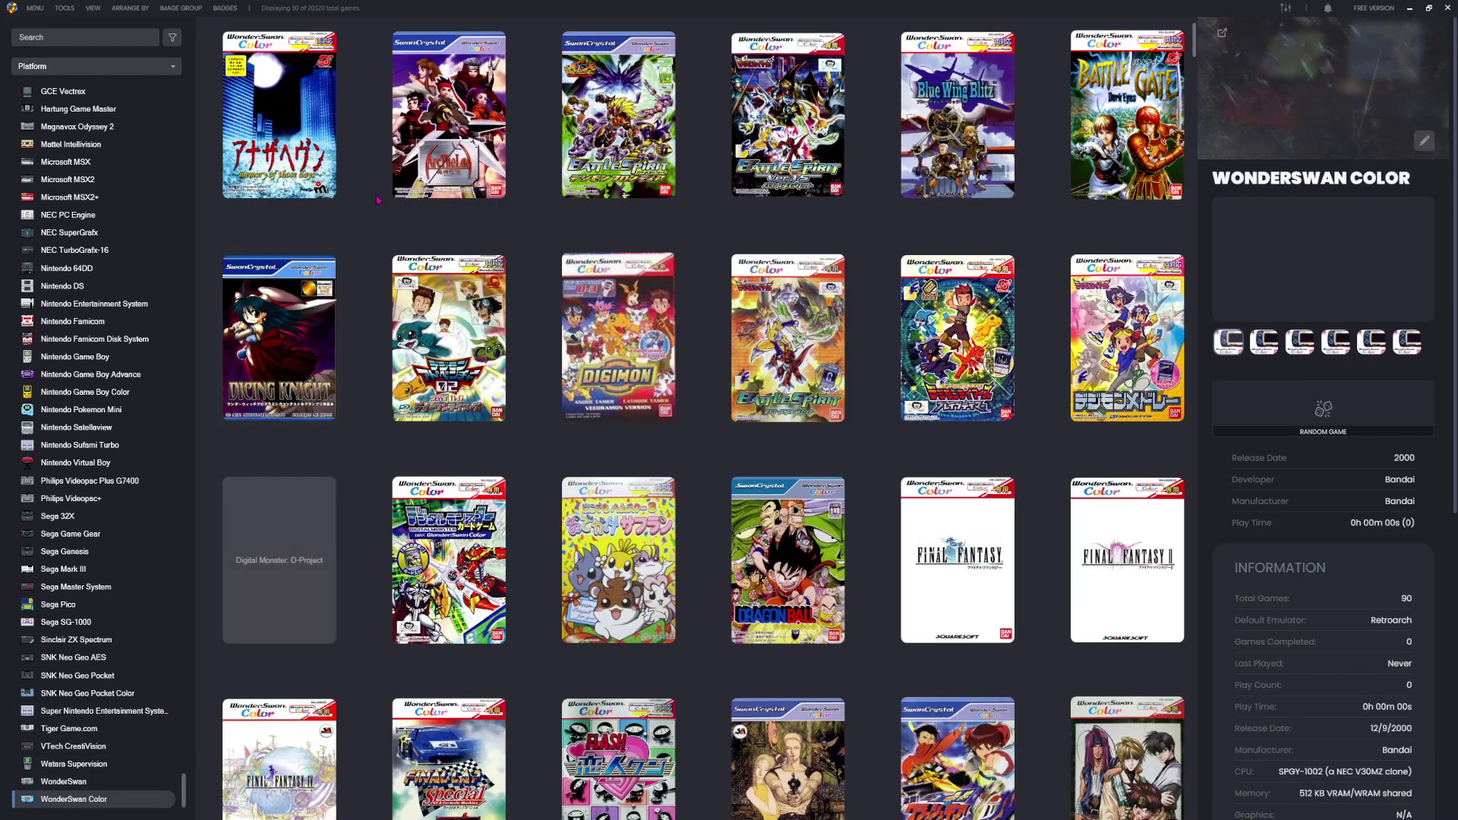
scroll(108, 434, "up", 5)
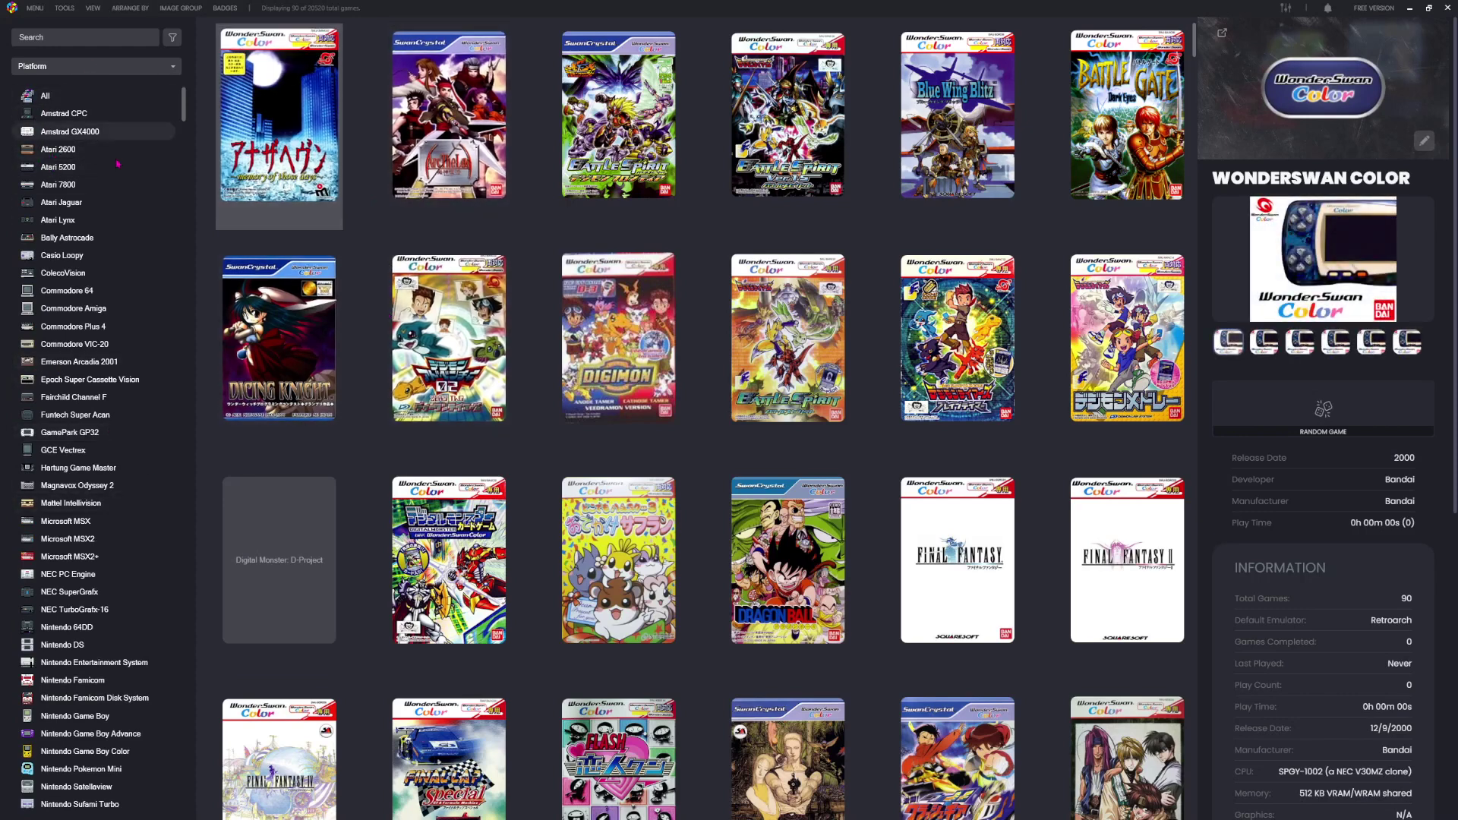
Browse Amstrad CPC, Amstrad GX4000, Atari 2600 and Casio Loopy up to the 1594-game Commodore 64 library.
left_click(127, 116)
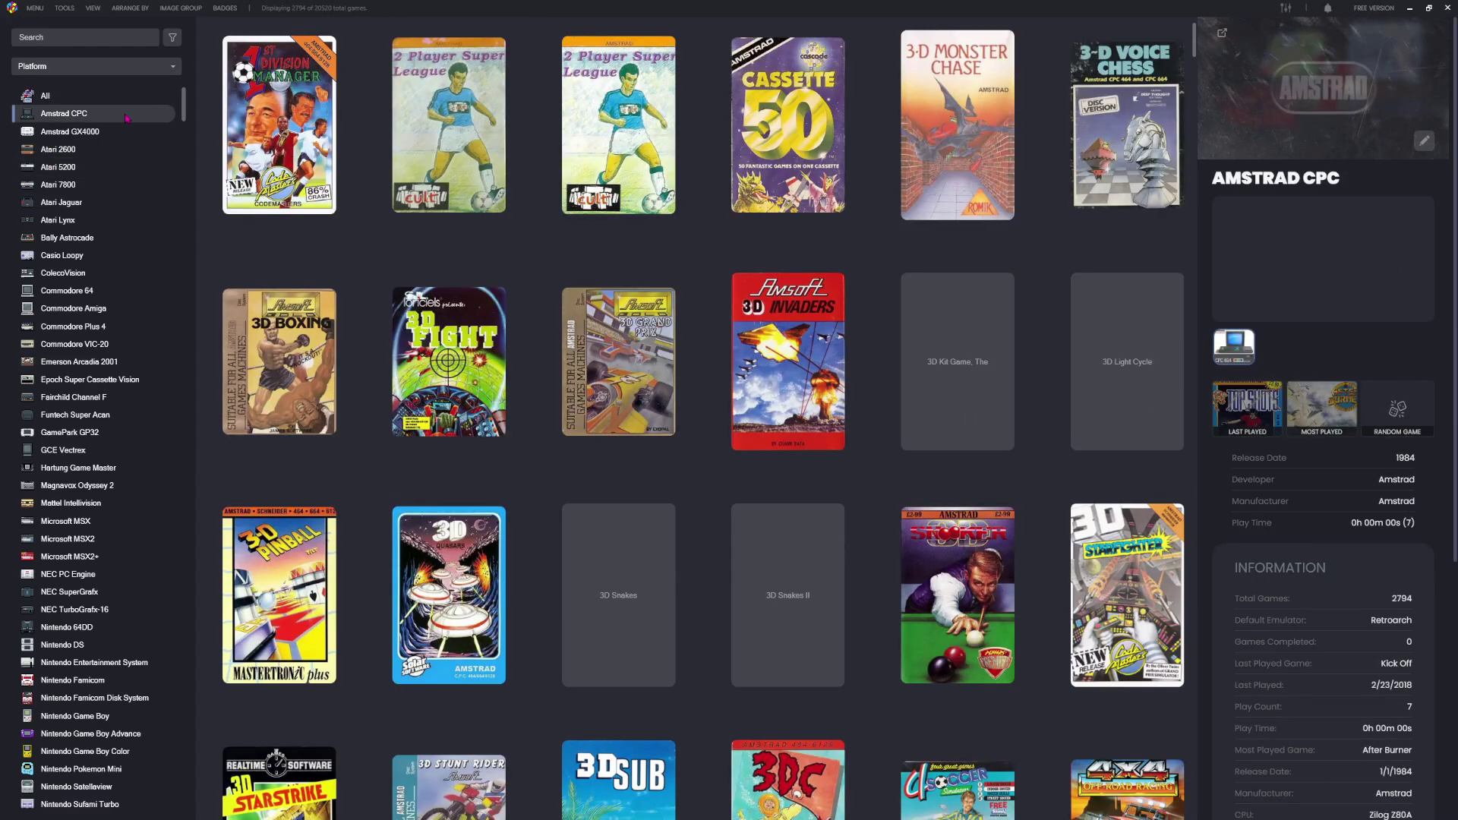
left_click(74, 133)
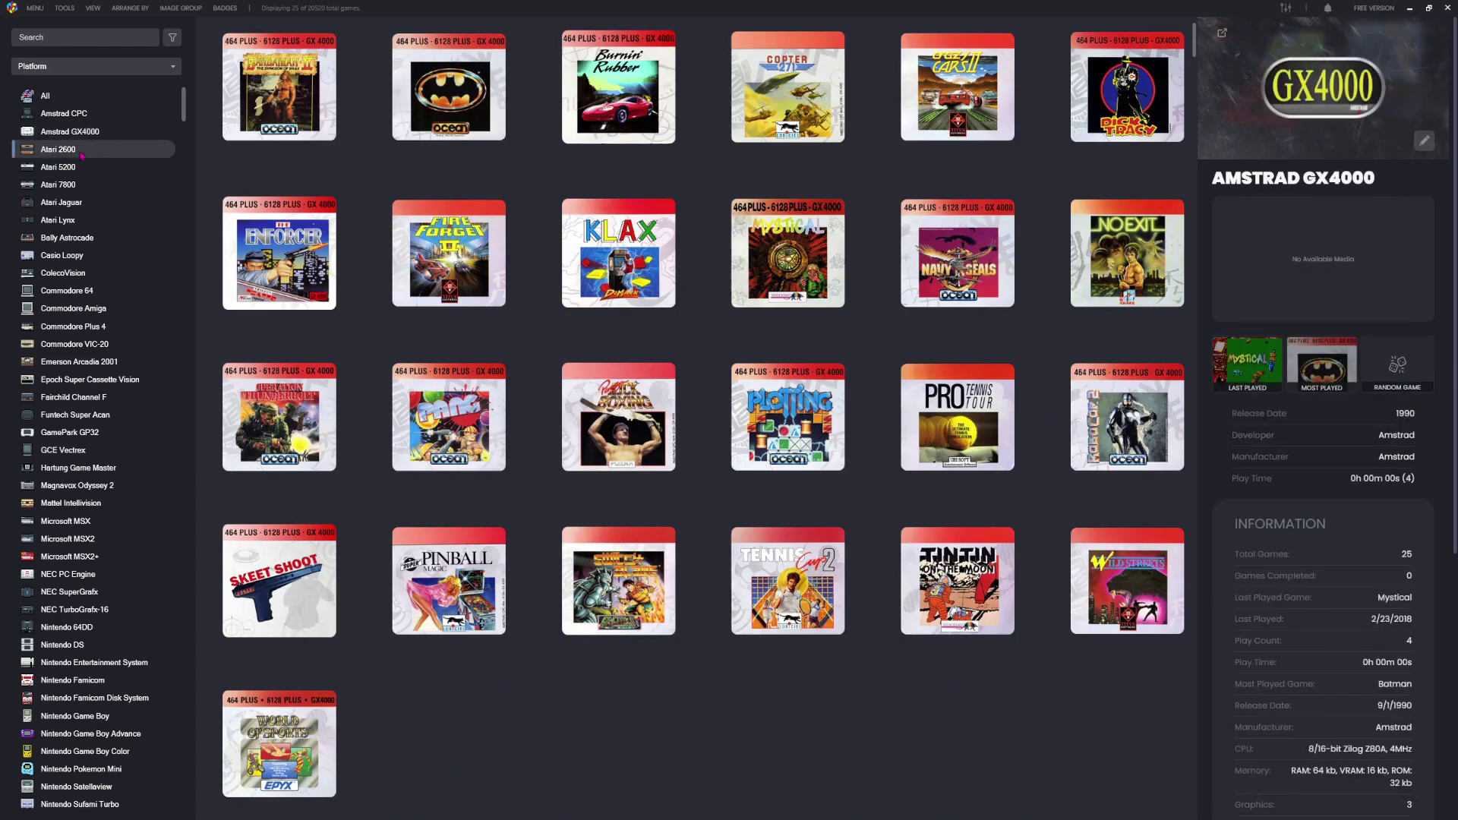
left_click(81, 152)
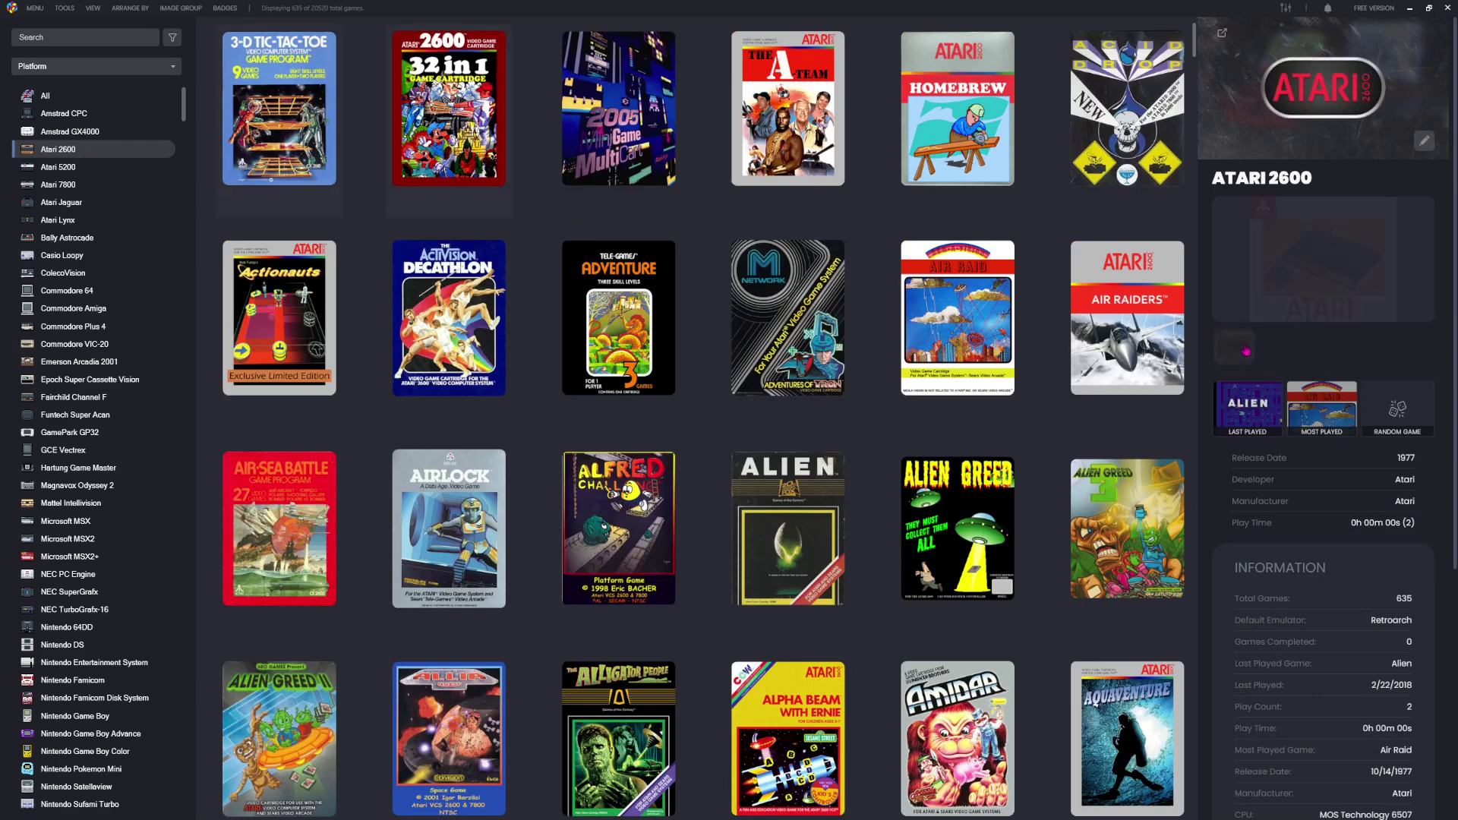
left_click(95, 255)
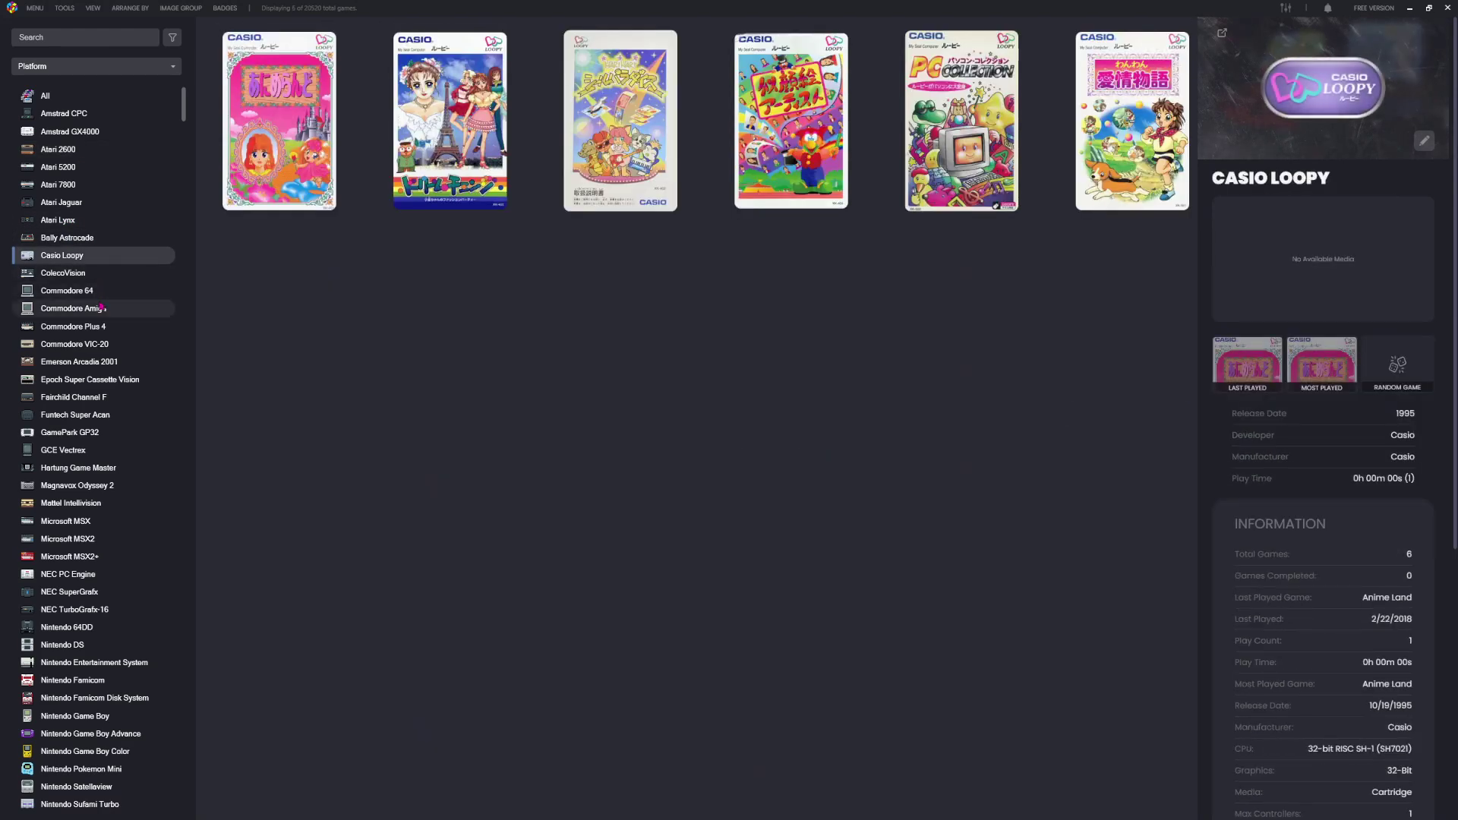
left_click(104, 293)
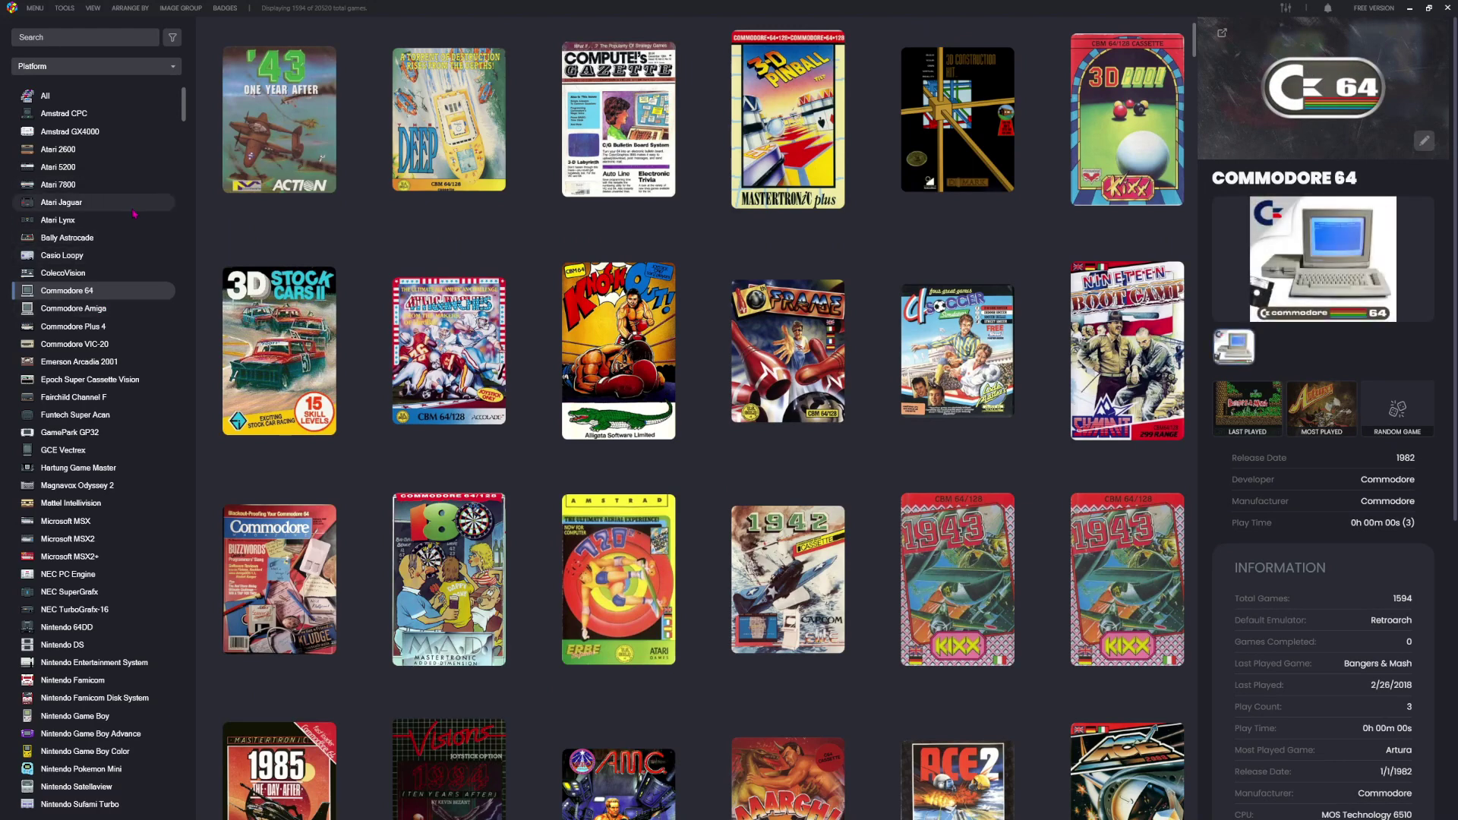
scroll(98, 532, "down", 5)
scroll(94, 551, "up", 5)
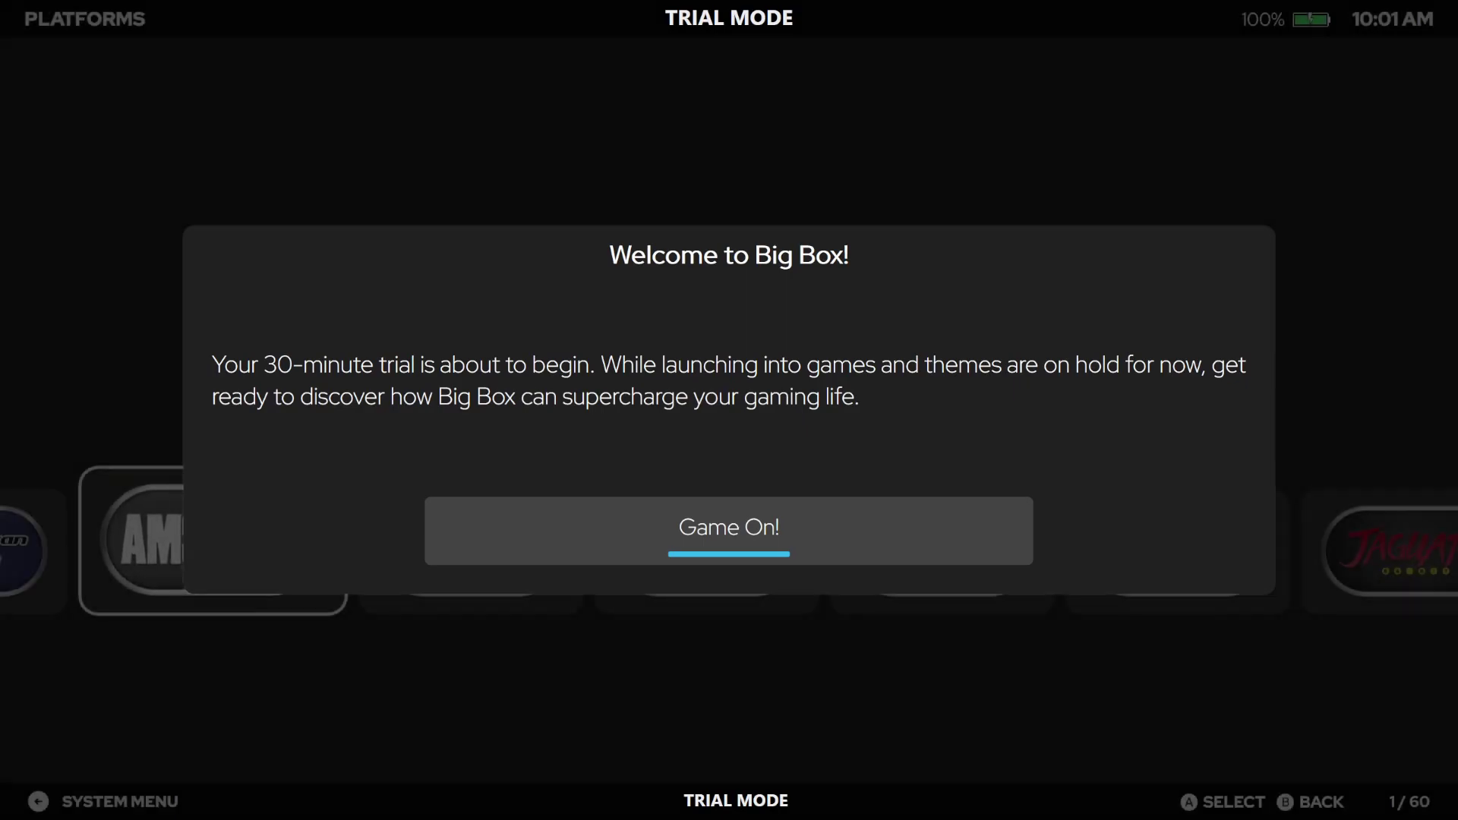
Dismiss the trial welcome and browse the Atari Jaguar games list down to Towers II.
key("Return")
key("Right")
key("Right")
key("Right")
key("Right")
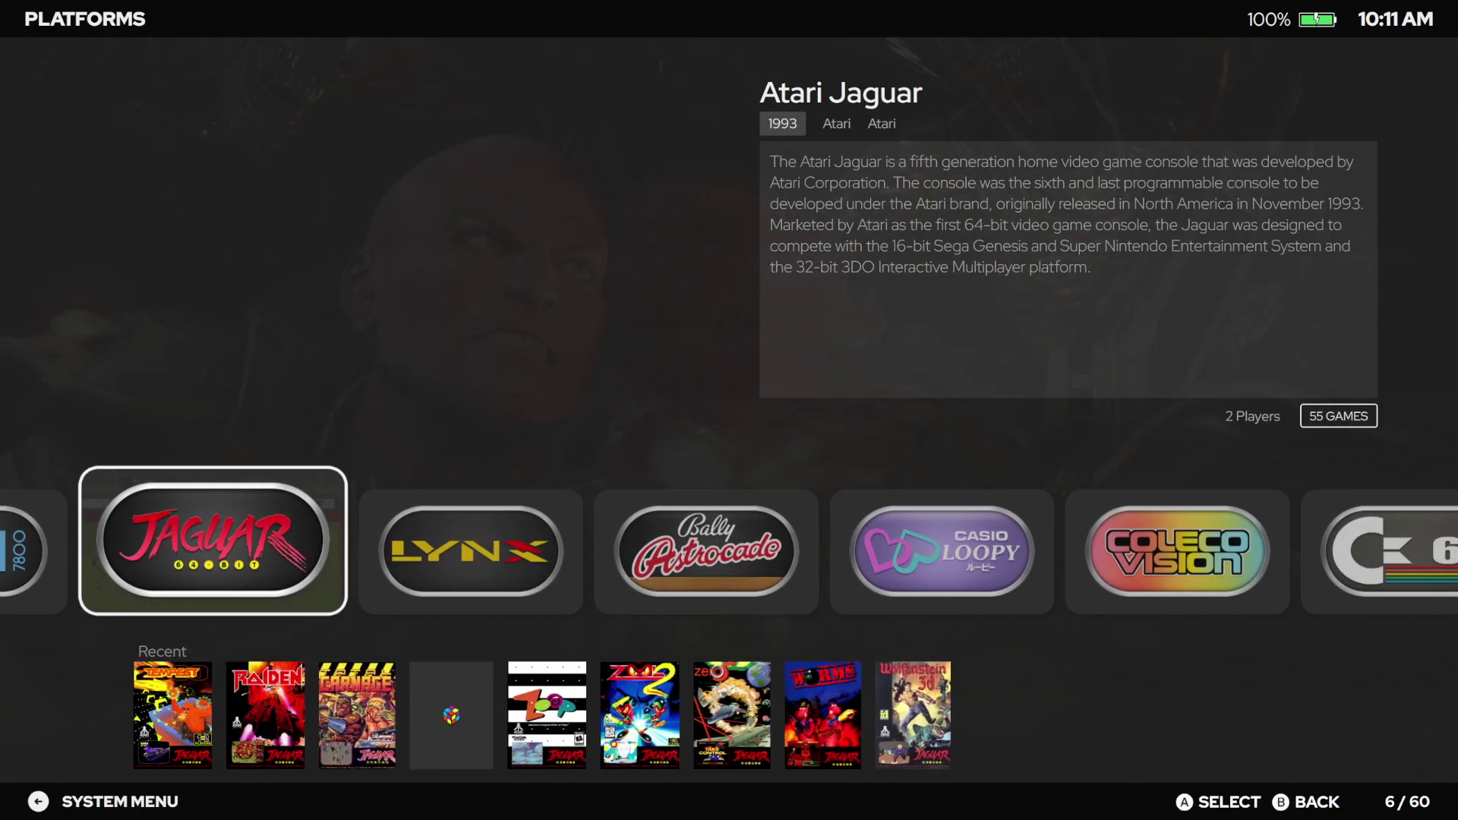
key("Return")
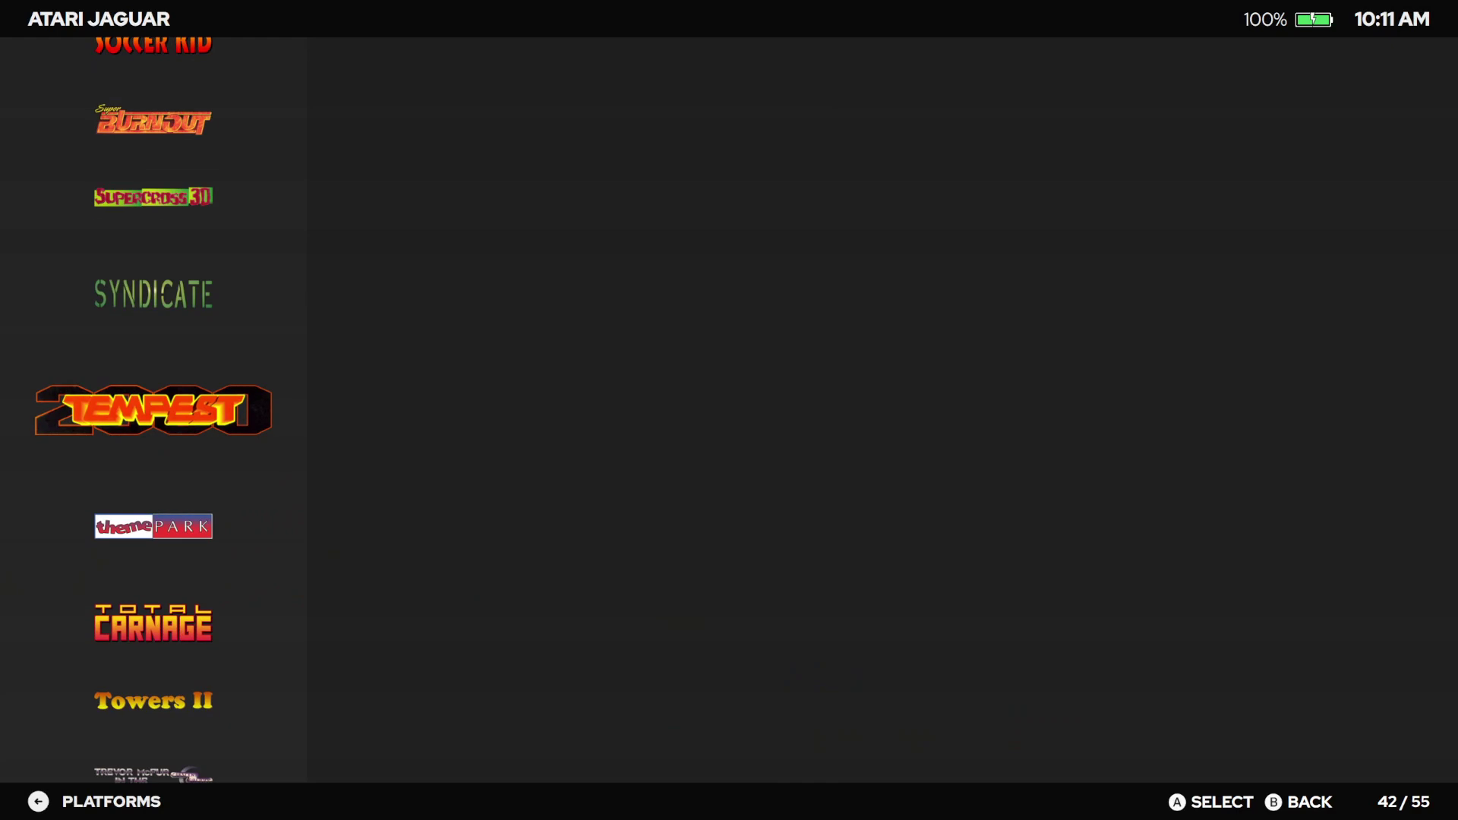
key("Down")
key("Down")
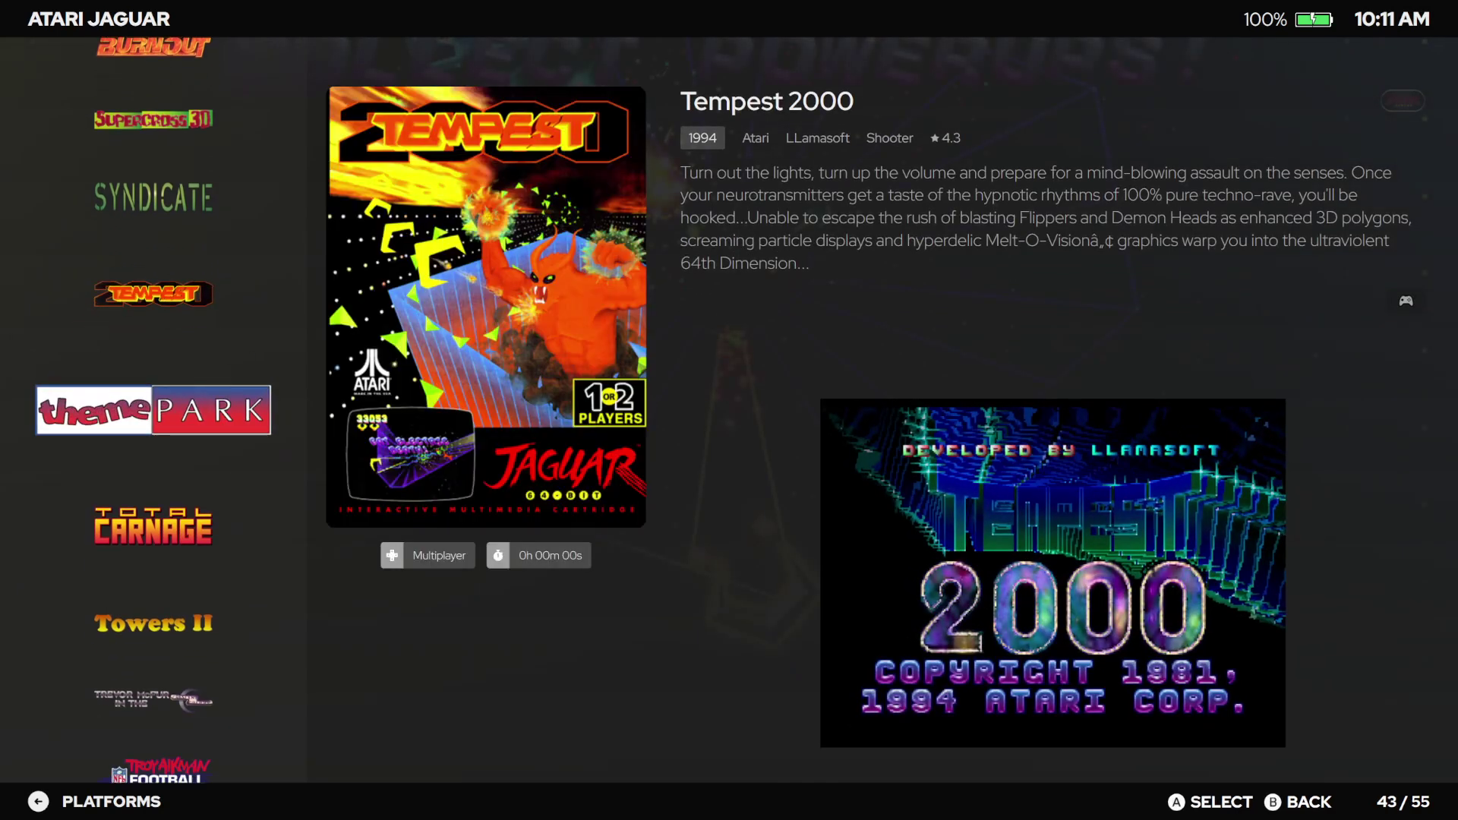
key("Down")
key("Down")
key("Down")
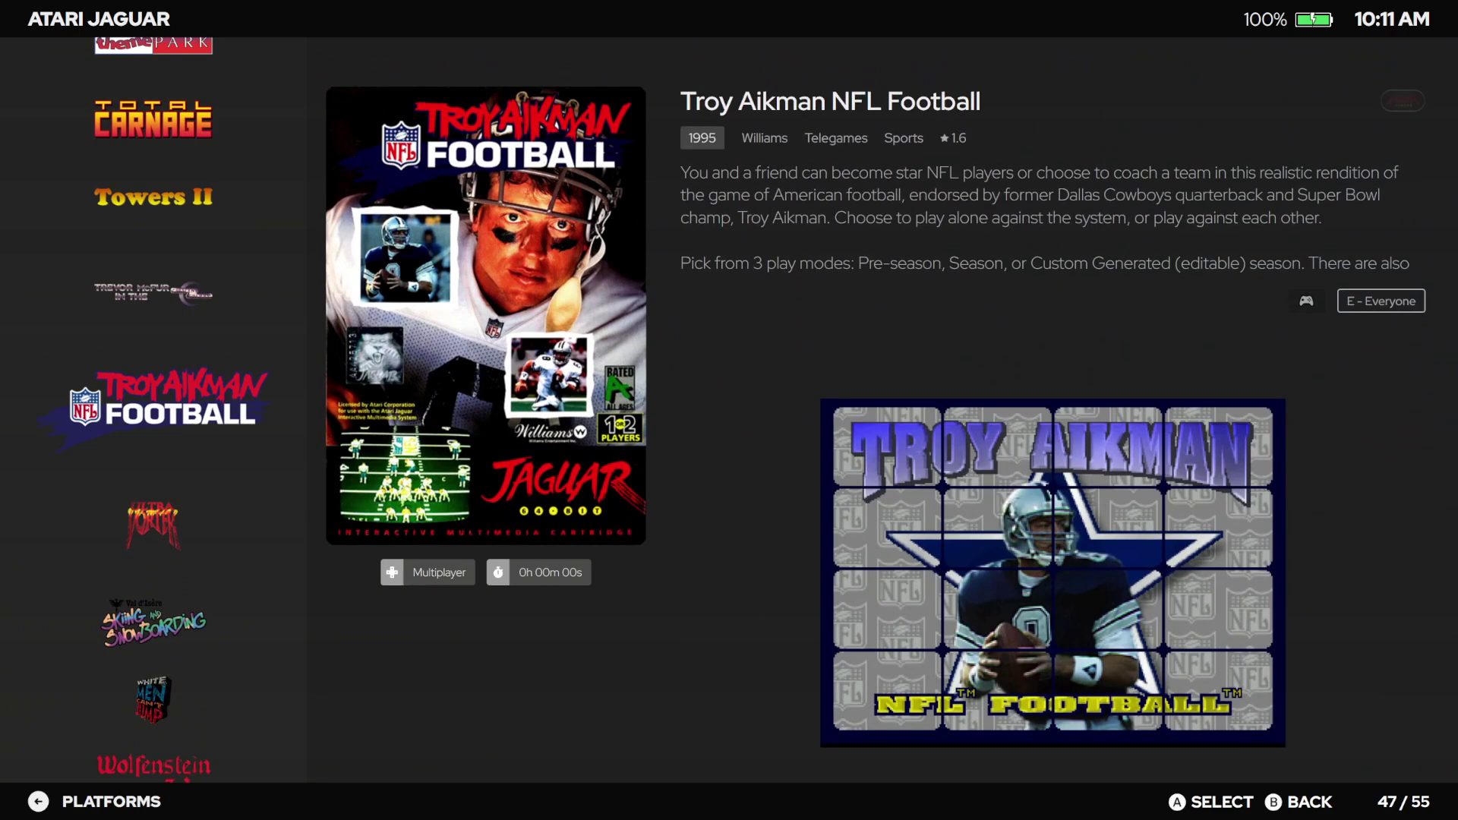
key("Escape")
Shift the platform wheel past Commodore 64, PC Engine and SuperGrafx, settling on Microsoft MSX2+.
key("Right")
key("Right")
key("Right")
key("Right")
key("Right")
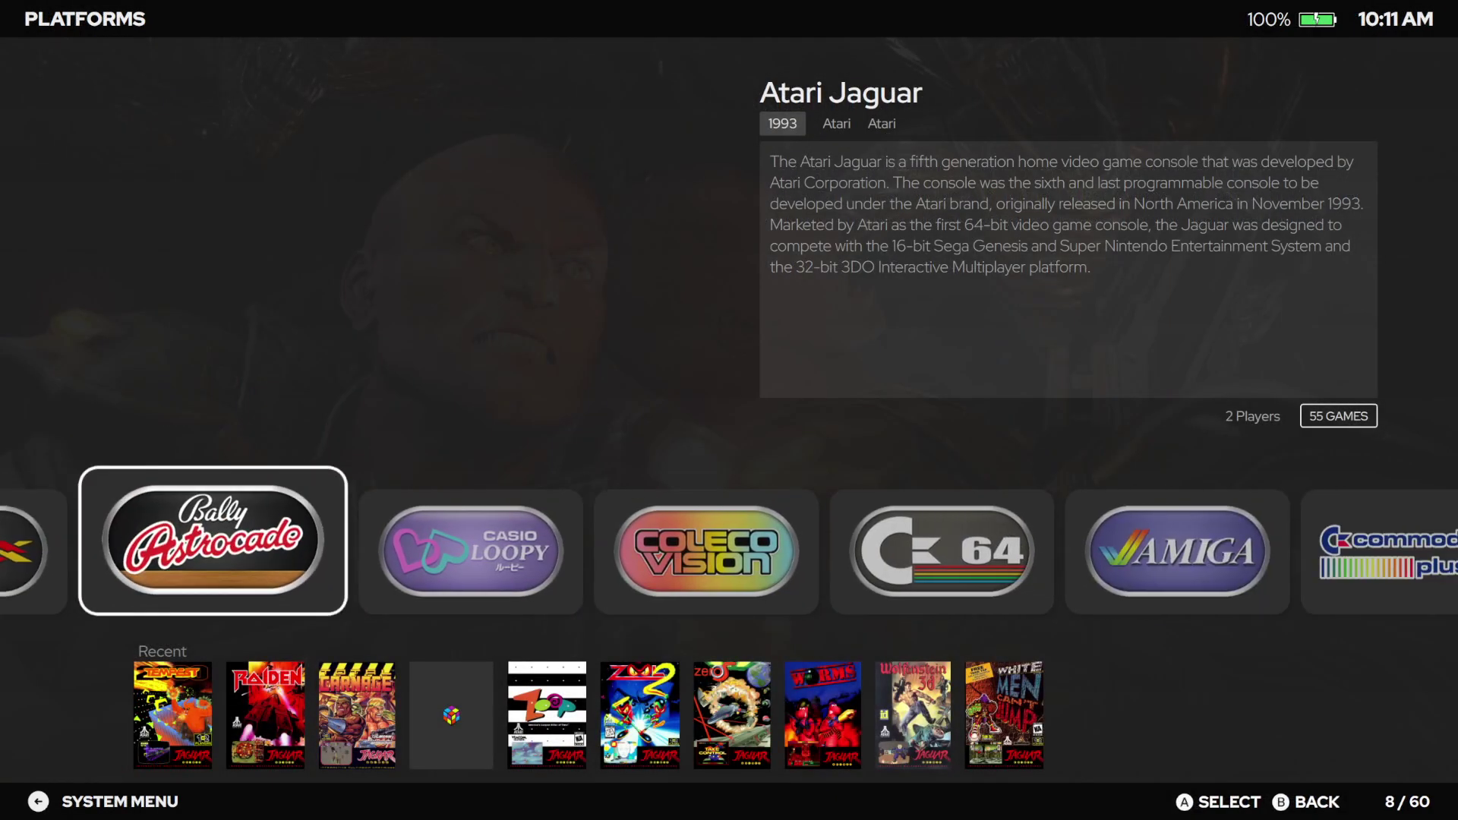
key("Right")
key("Right")
key("Right")
key("Right")
key("Right")
key("Right")
key("Right")
key("Right")
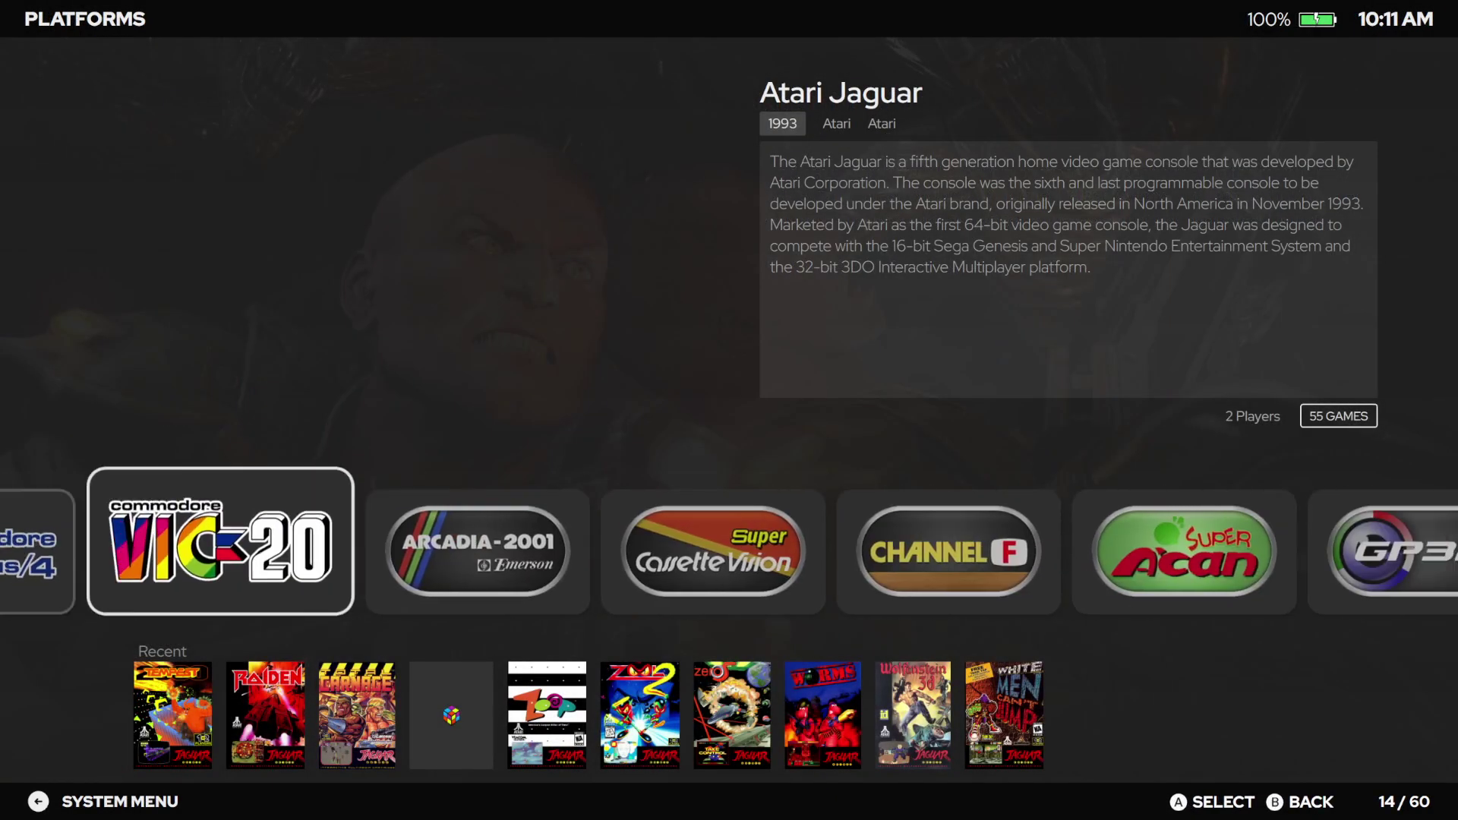
key("Right")
key("Right")
key("Right")
key("Right")
key("Right")
key("Right")
key("Right")
key("Right")
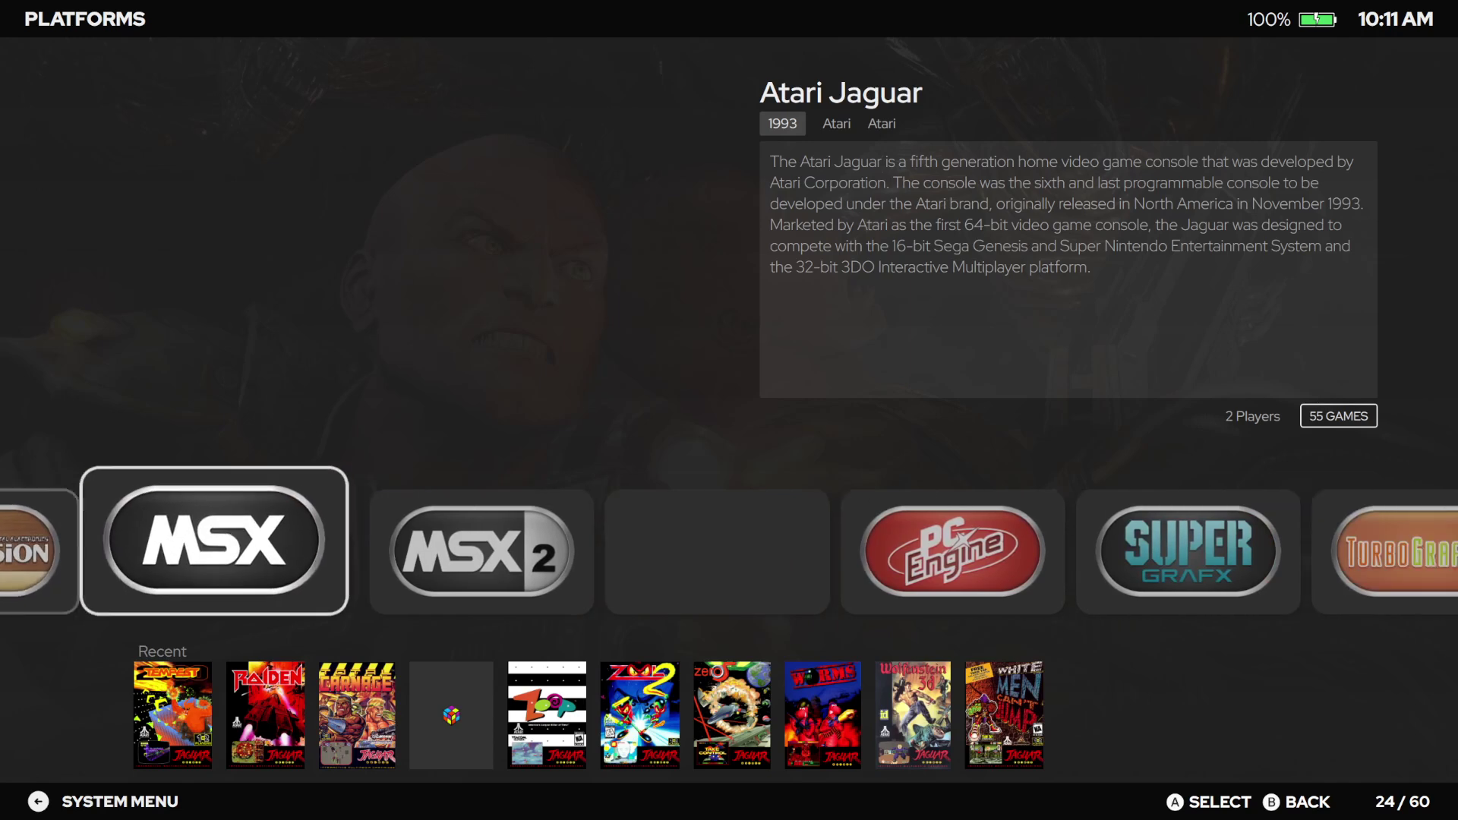
key("Left")
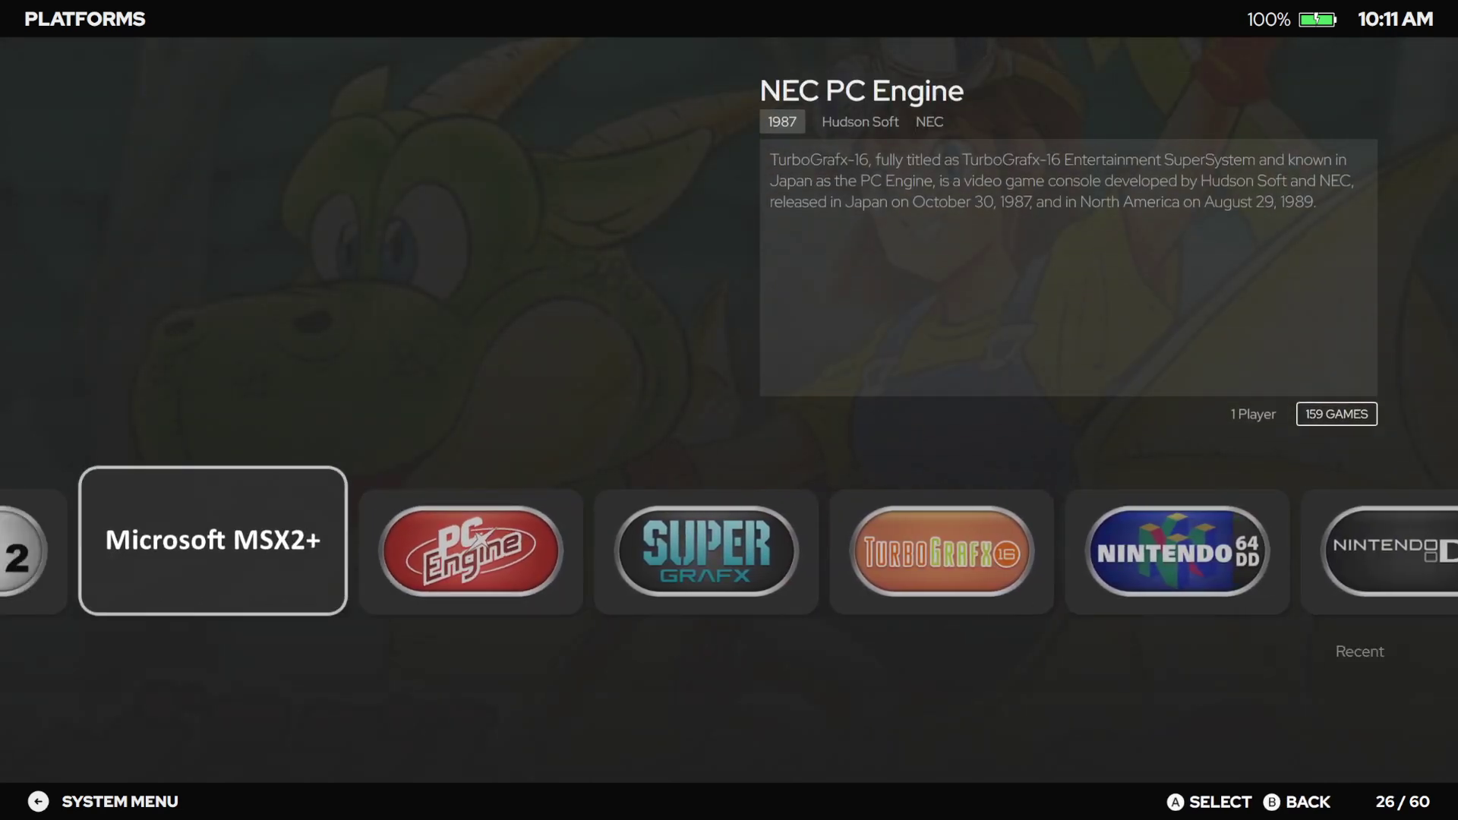
key("Right")
key("Right")
key("Left")
key("Left")
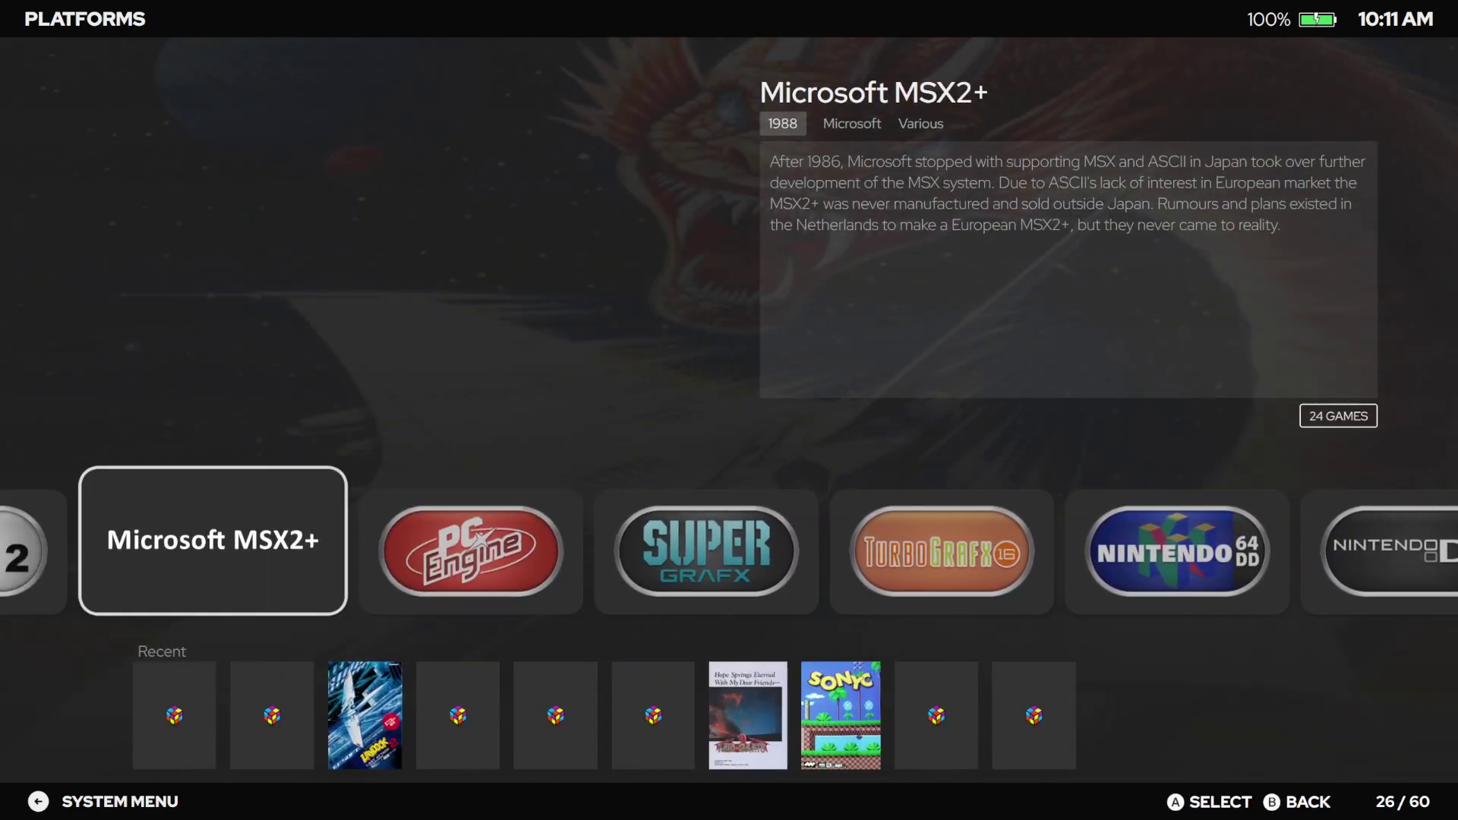
key("Right")
key("Right")
key("Right")
key("Right")
key("Right")
key("Right")
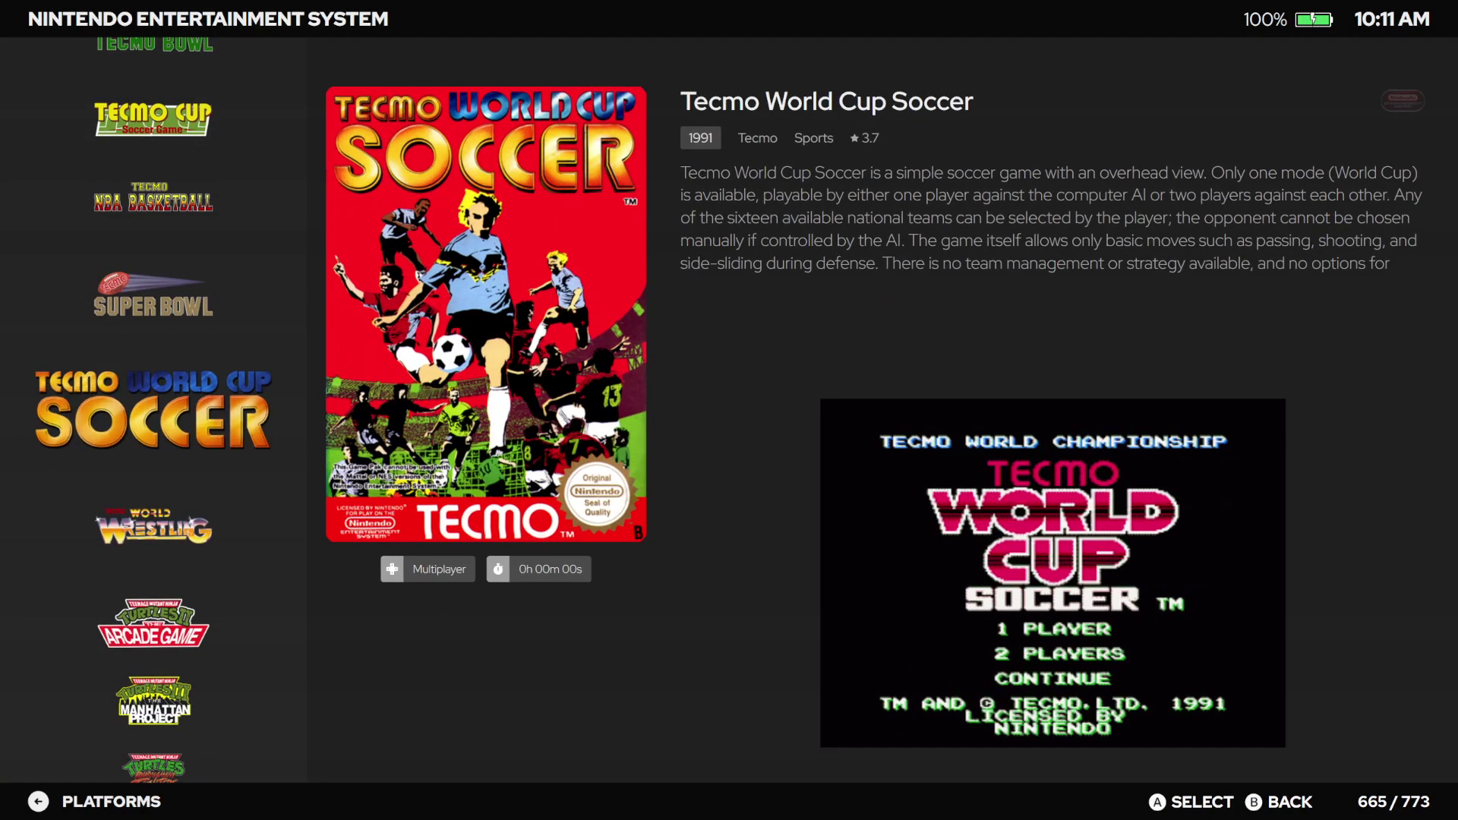
Scroll the NES game list to Wood & Water Rage and bring up the Select New View choices.
key("Down")
key("Down")
key("Down")
key("Down")
key("Down")
key("Down")
key("Down")
key("Down")
key("Down")
key("Down")
key("Down")
key("Down")
key("Down")
key("Down")
key("Down")
key("Down")
key("Down")
key("Down")
key("Down")
key("Down")
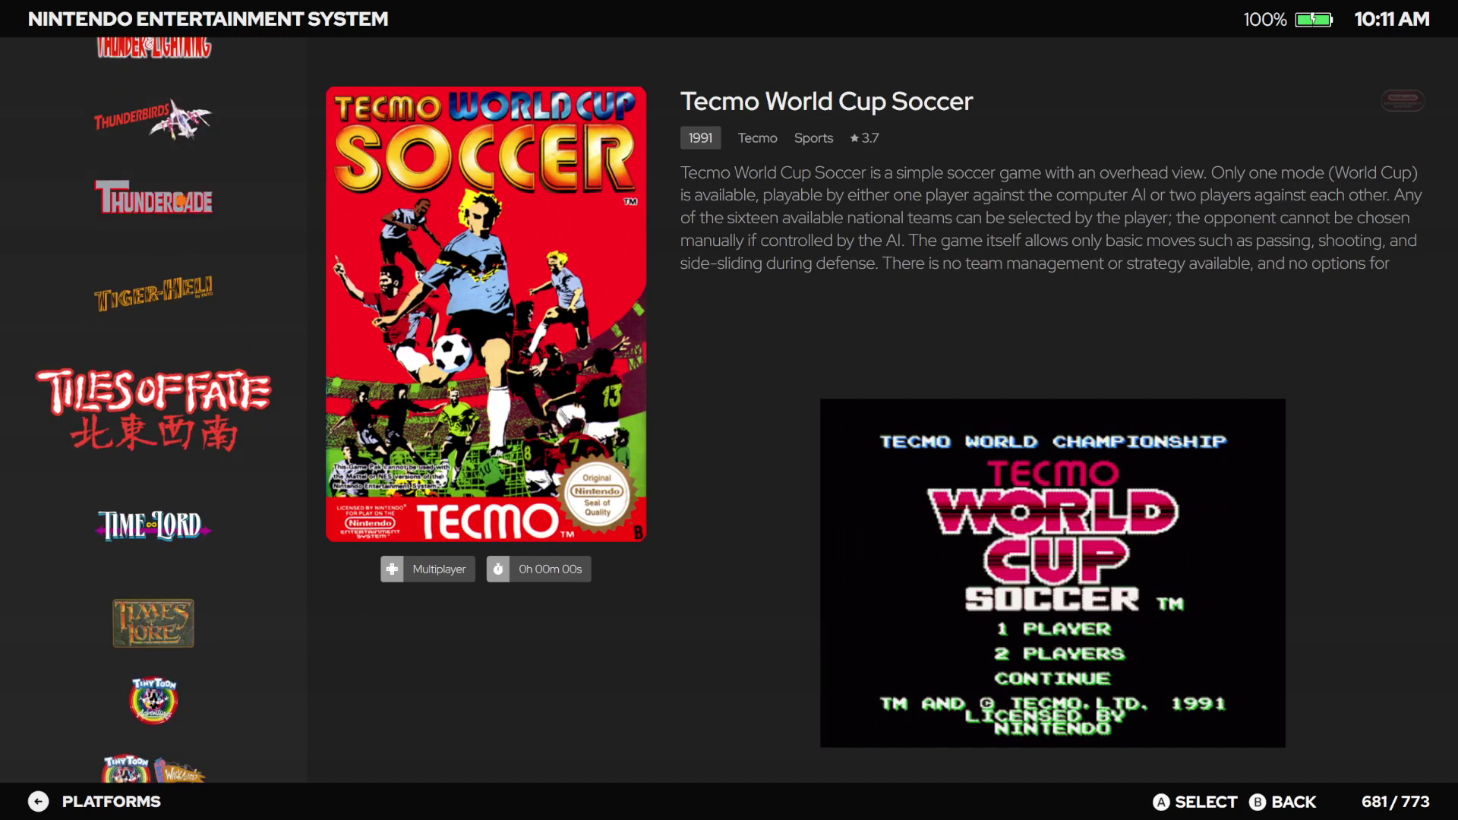
key("Up")
key("Up")
key("Up")
key("Up")
key("Up")
key("Up")
key("Up")
key("Up")
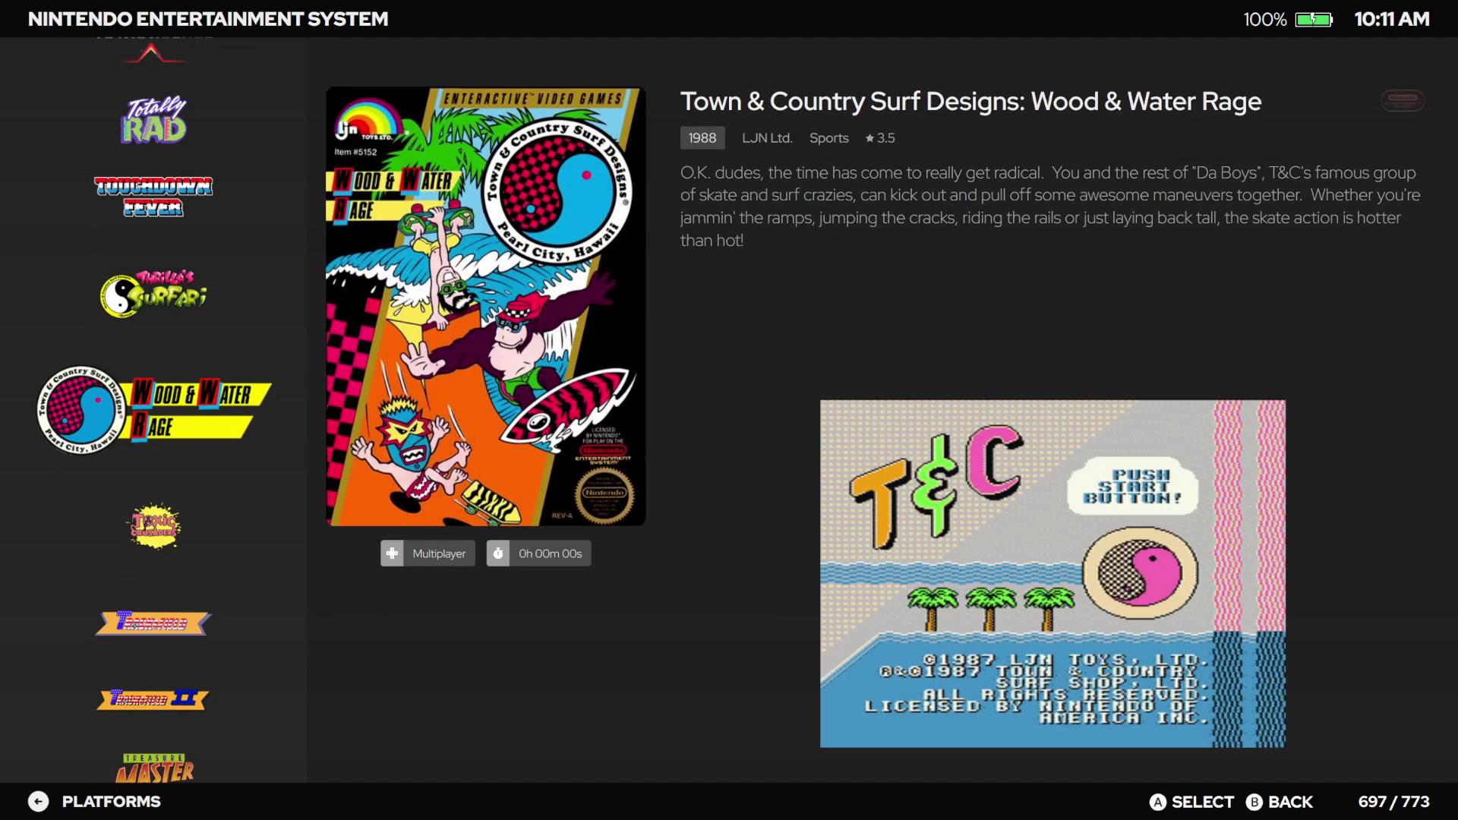
key("v")
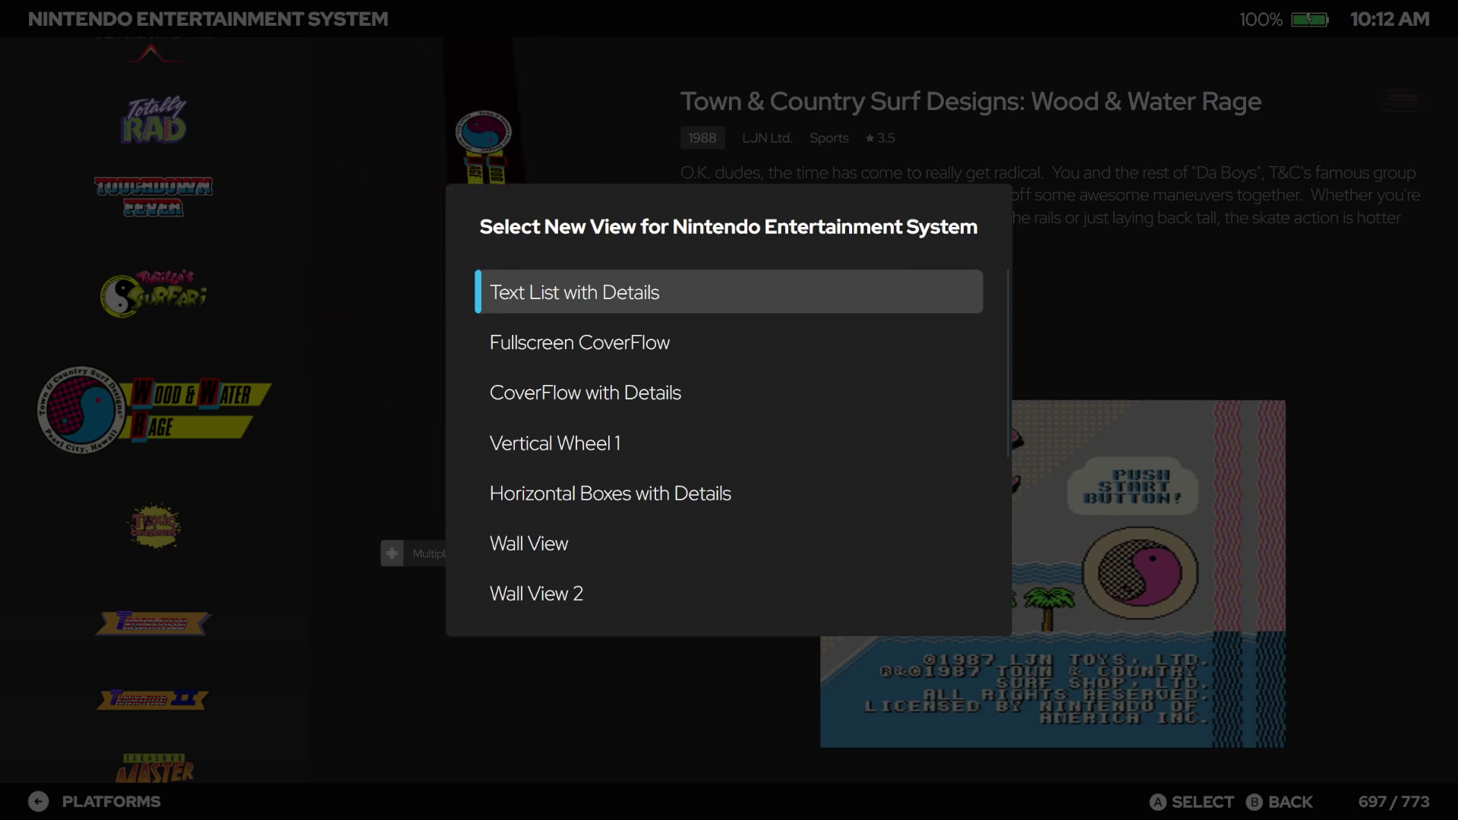
Confirm Text List with Details as the NES library's view.
key("Return")
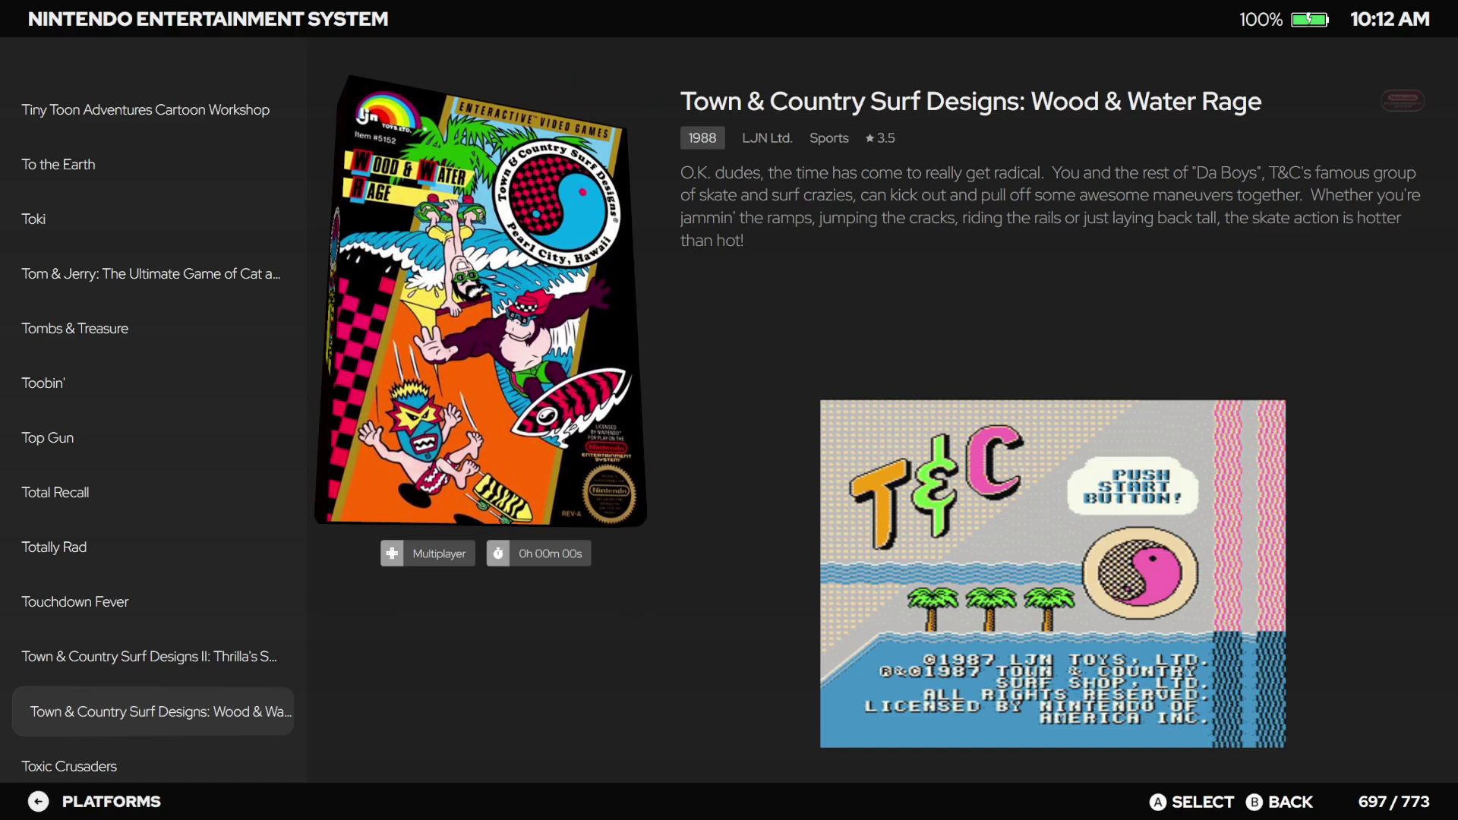
Go from NES to the 1125-game Game Boy Advance library and select Mega Man Battle Network 3: Blue Version.
key("Escape")
key("Right")
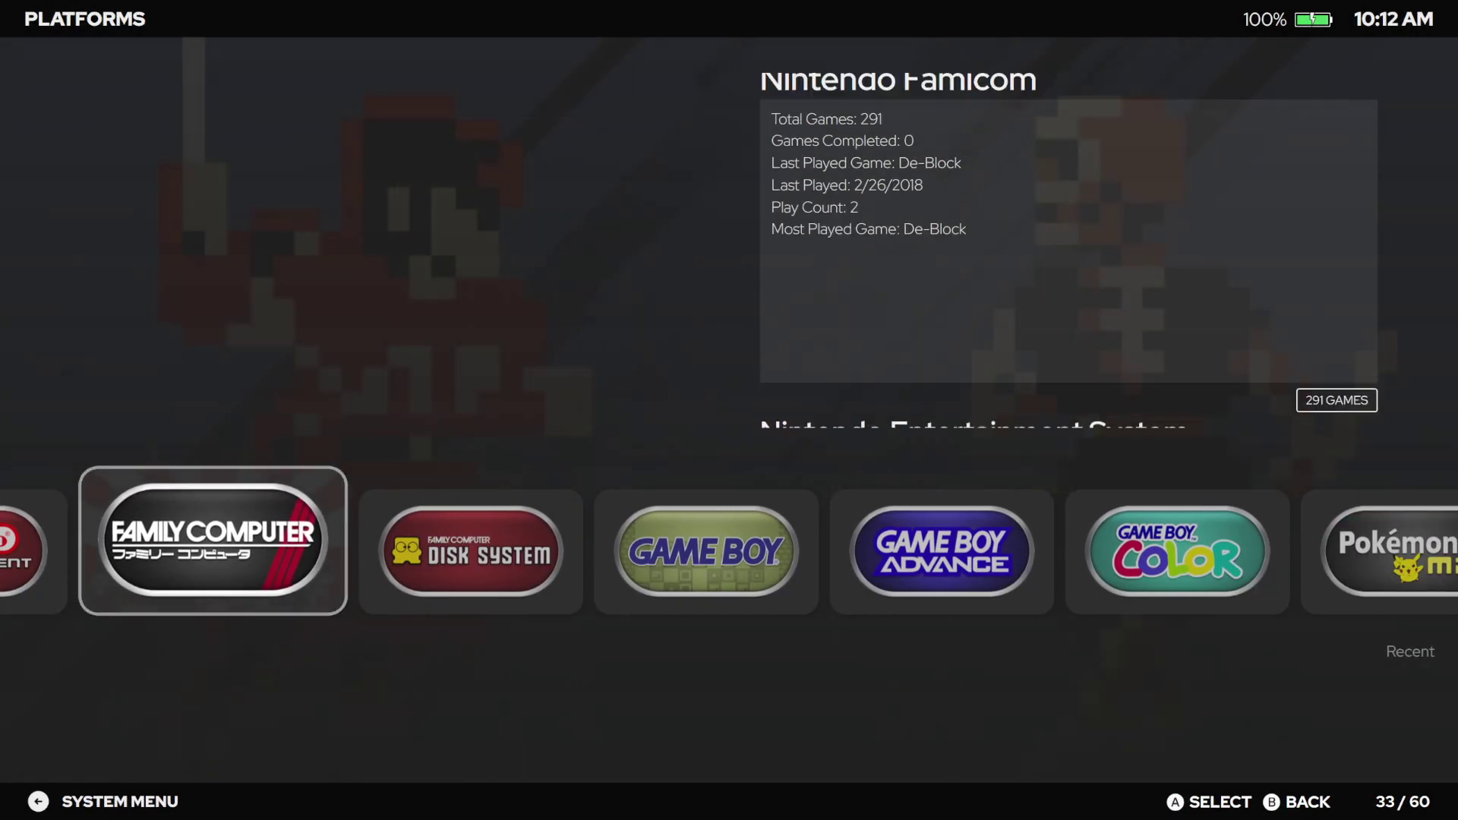
key("Right")
key("Right")
key("Right")
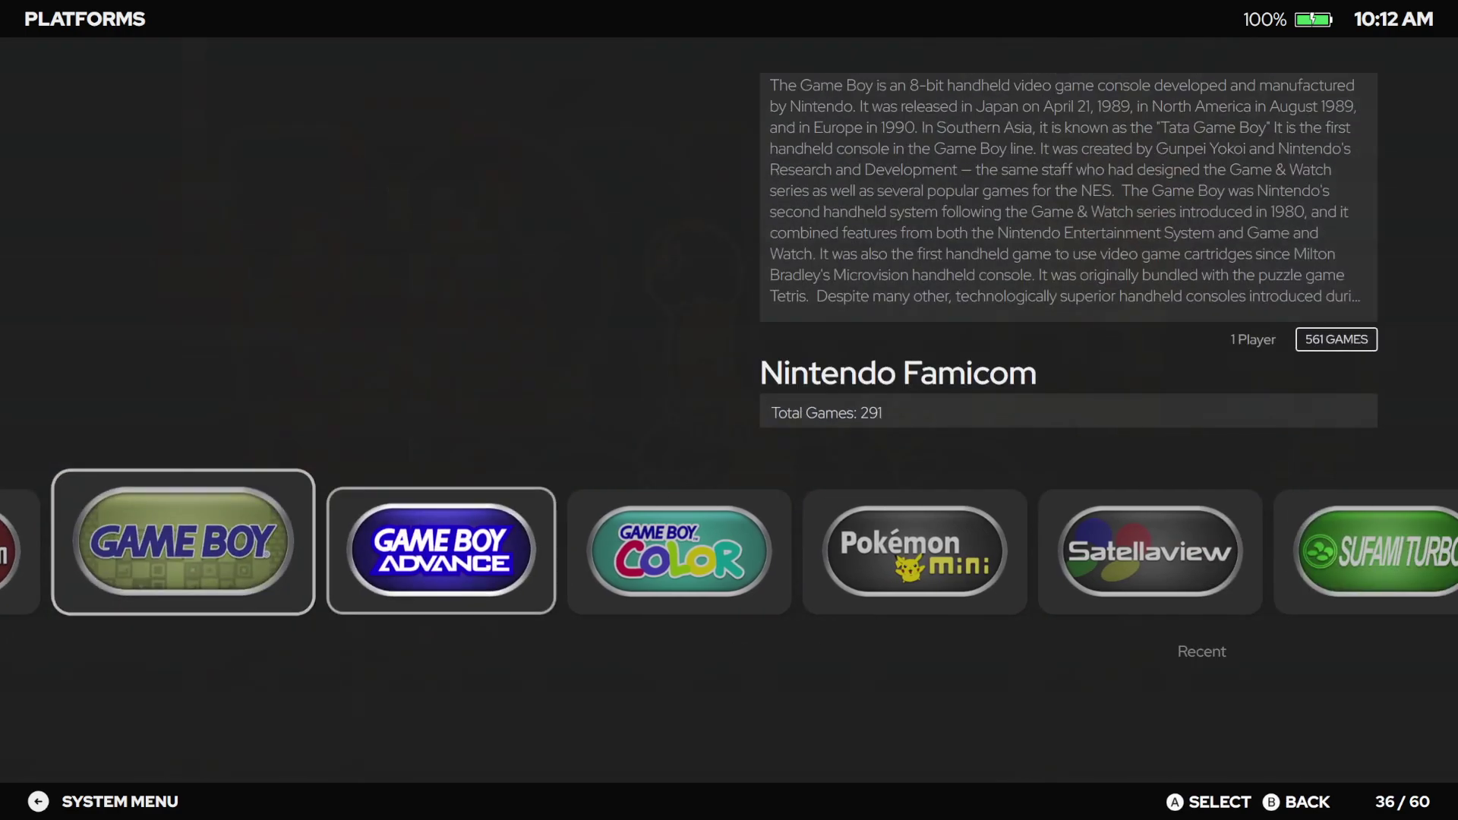
key("Return")
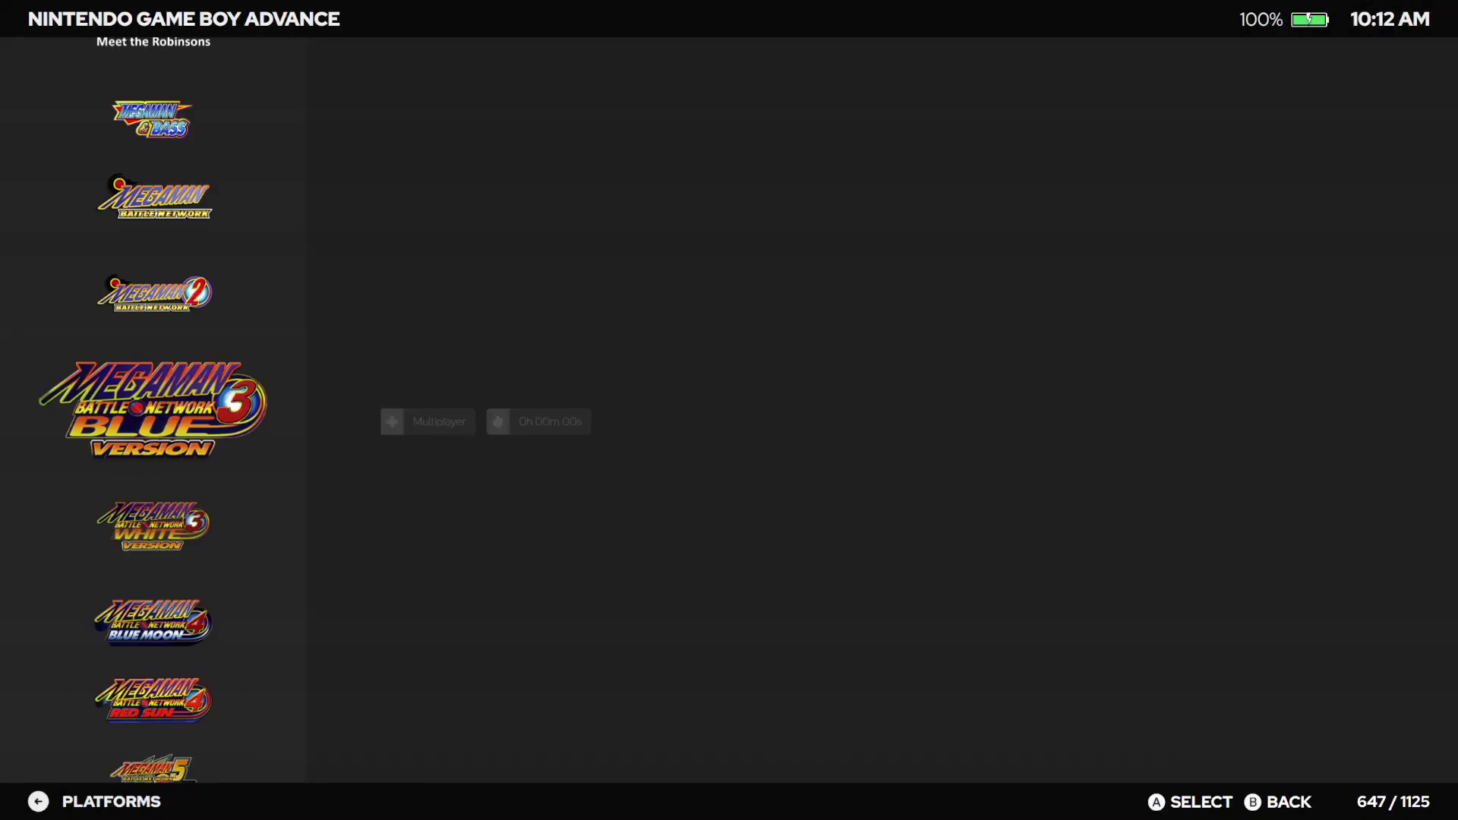
key("Down")
key("Down")
key("Down")
key("Down")
key("Down")
key("Down")
key("Down")
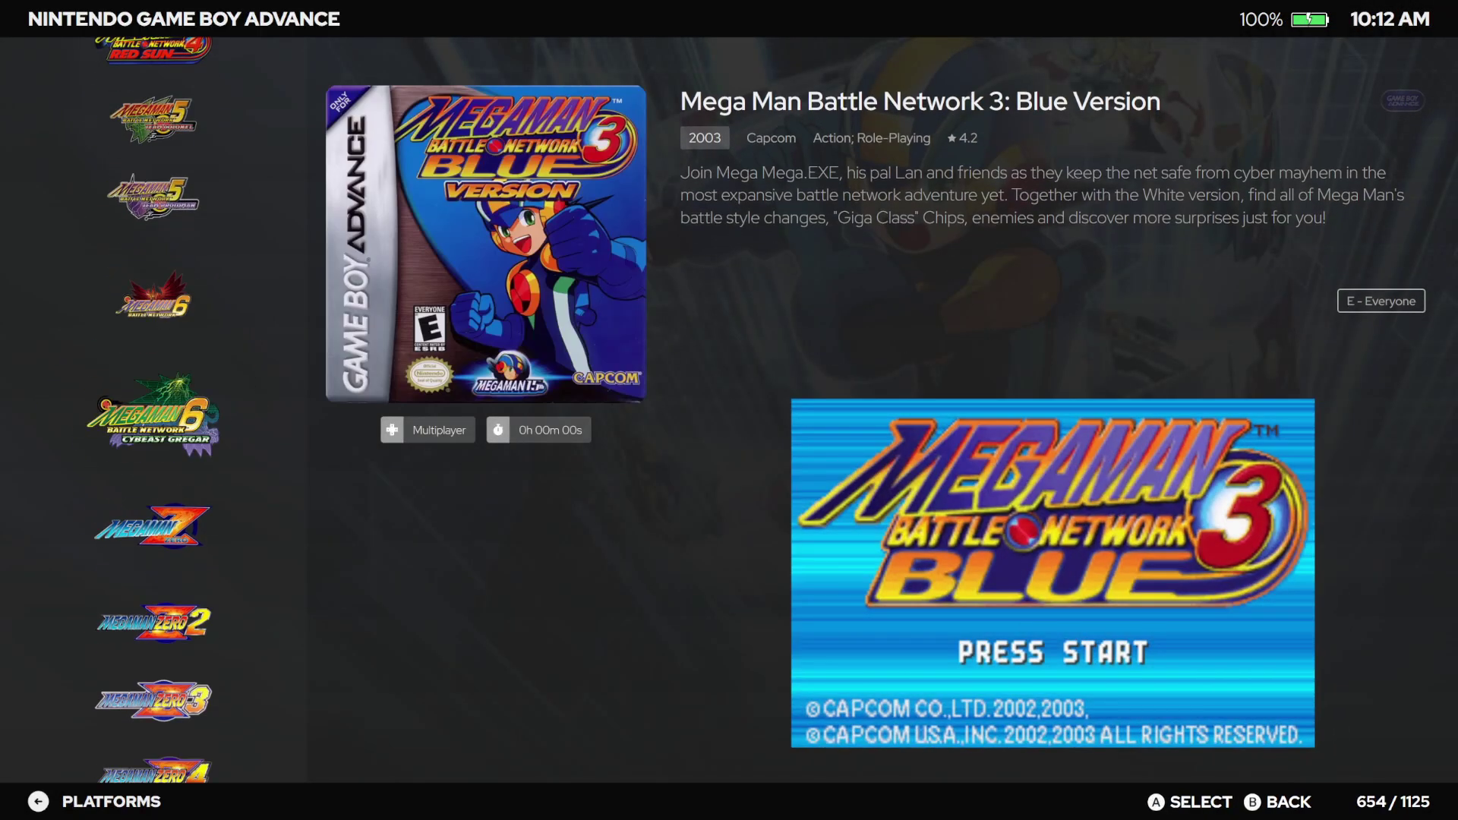
Browse the system menu's Options, Theme-Specific Options and Manage Themes entries, then close it to platforms.
key("Escape")
key("Escape")
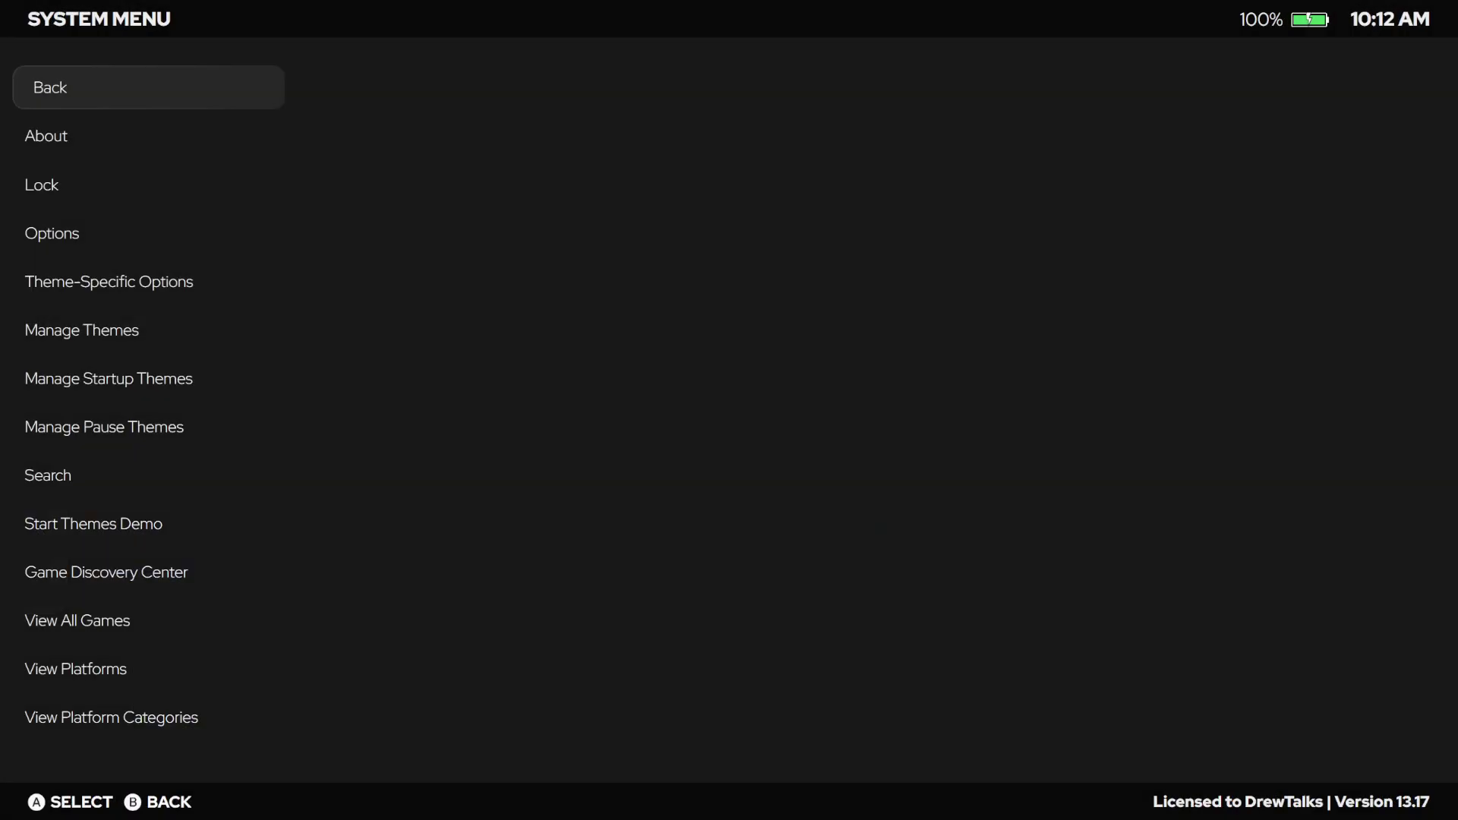
key("Down")
key("Down")
key("Down")
key("Down")
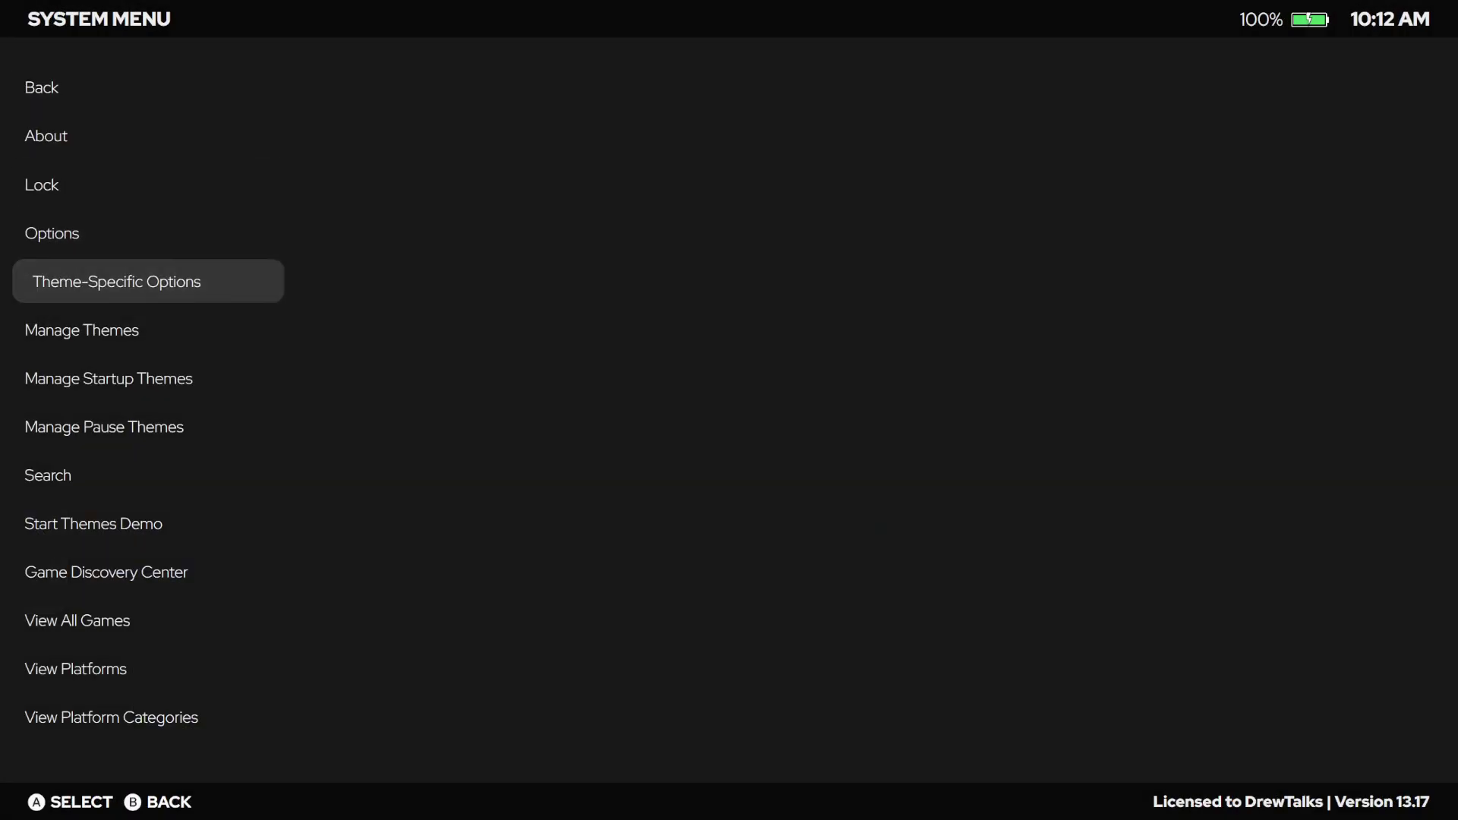
key("Down")
key("Down")
key("Down")
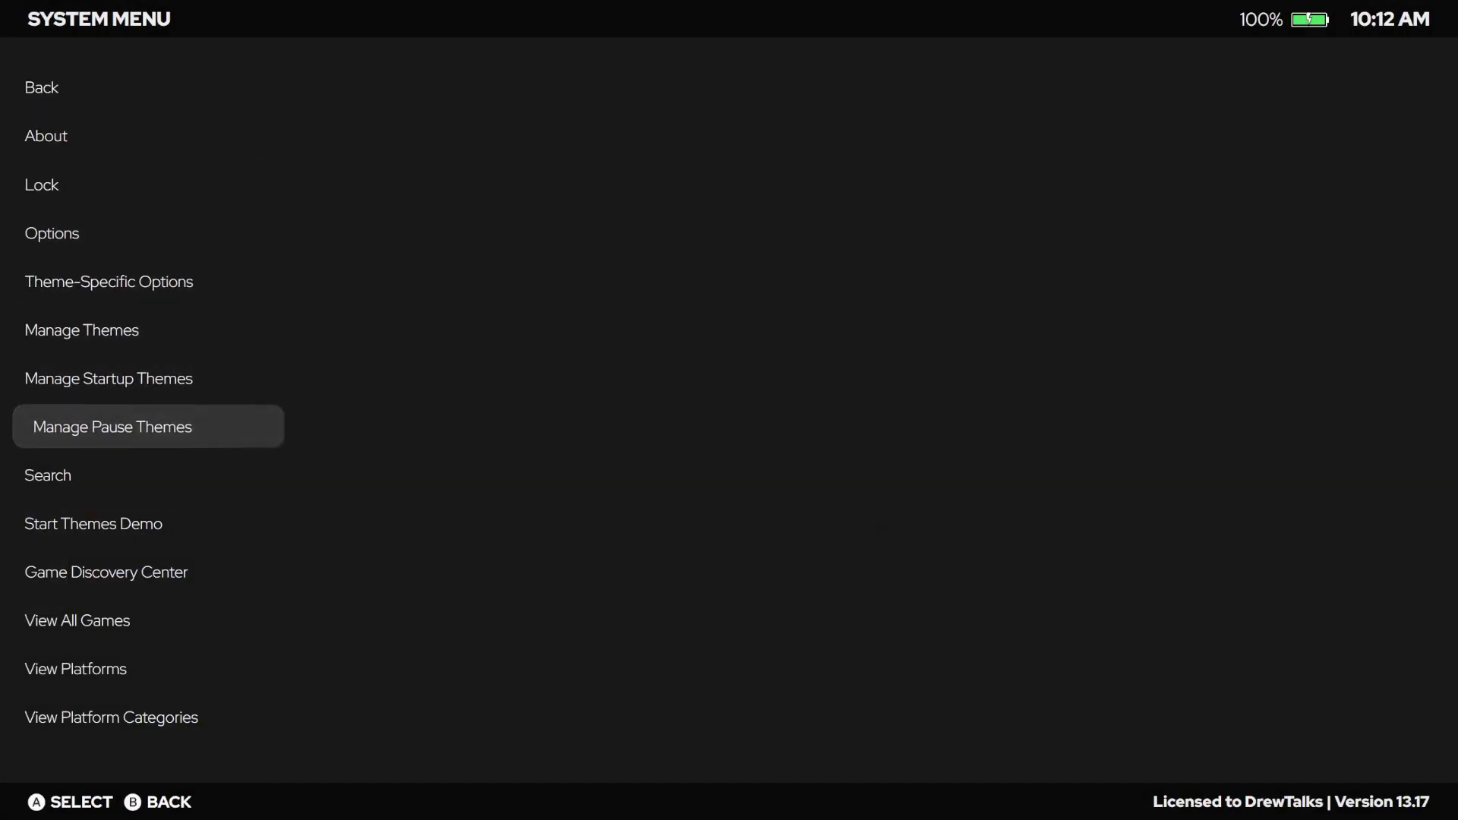
key("Down")
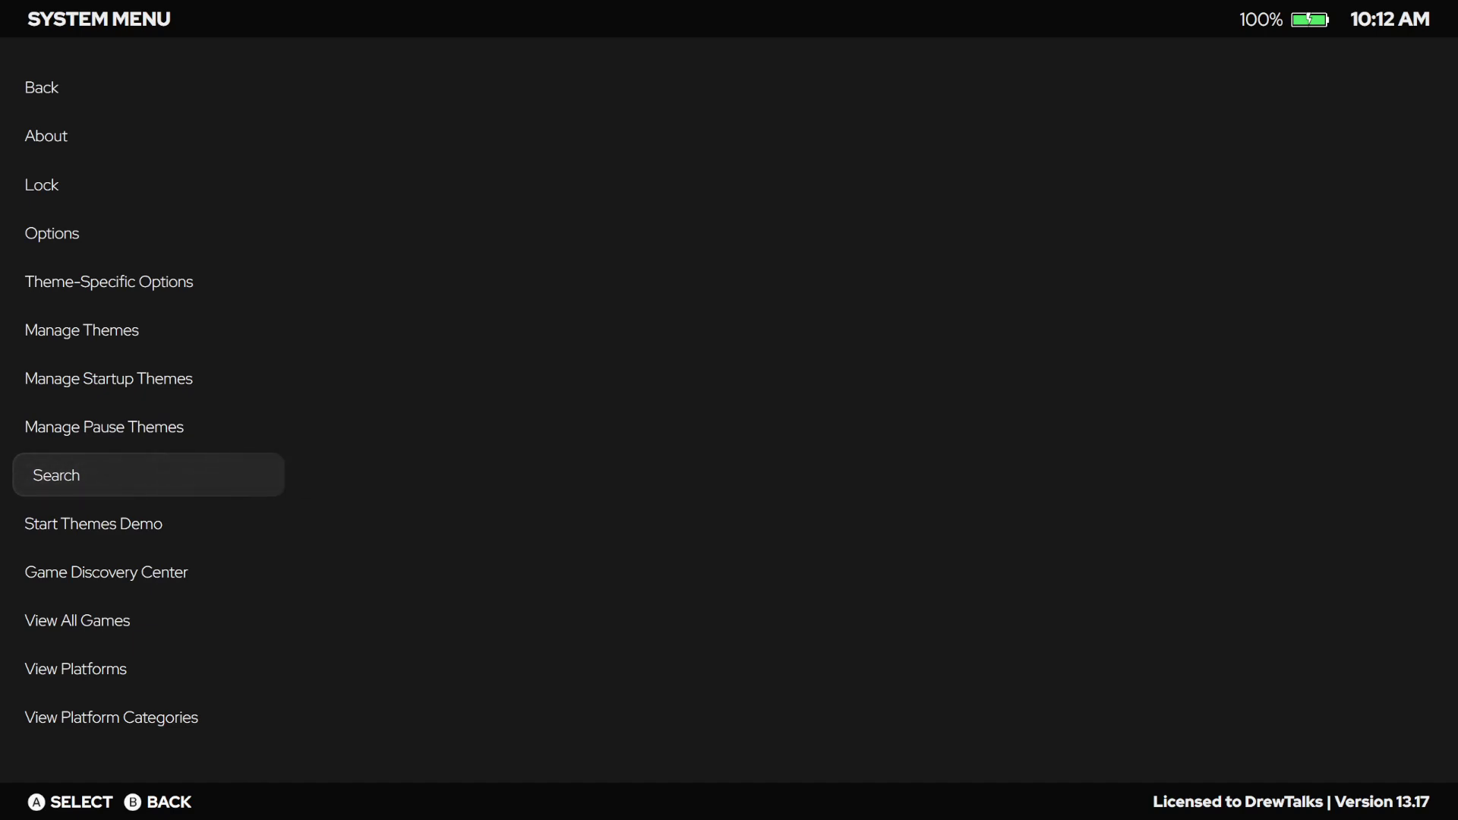
key("Up")
key("Up")
key("Up")
key("Up")
key("Up")
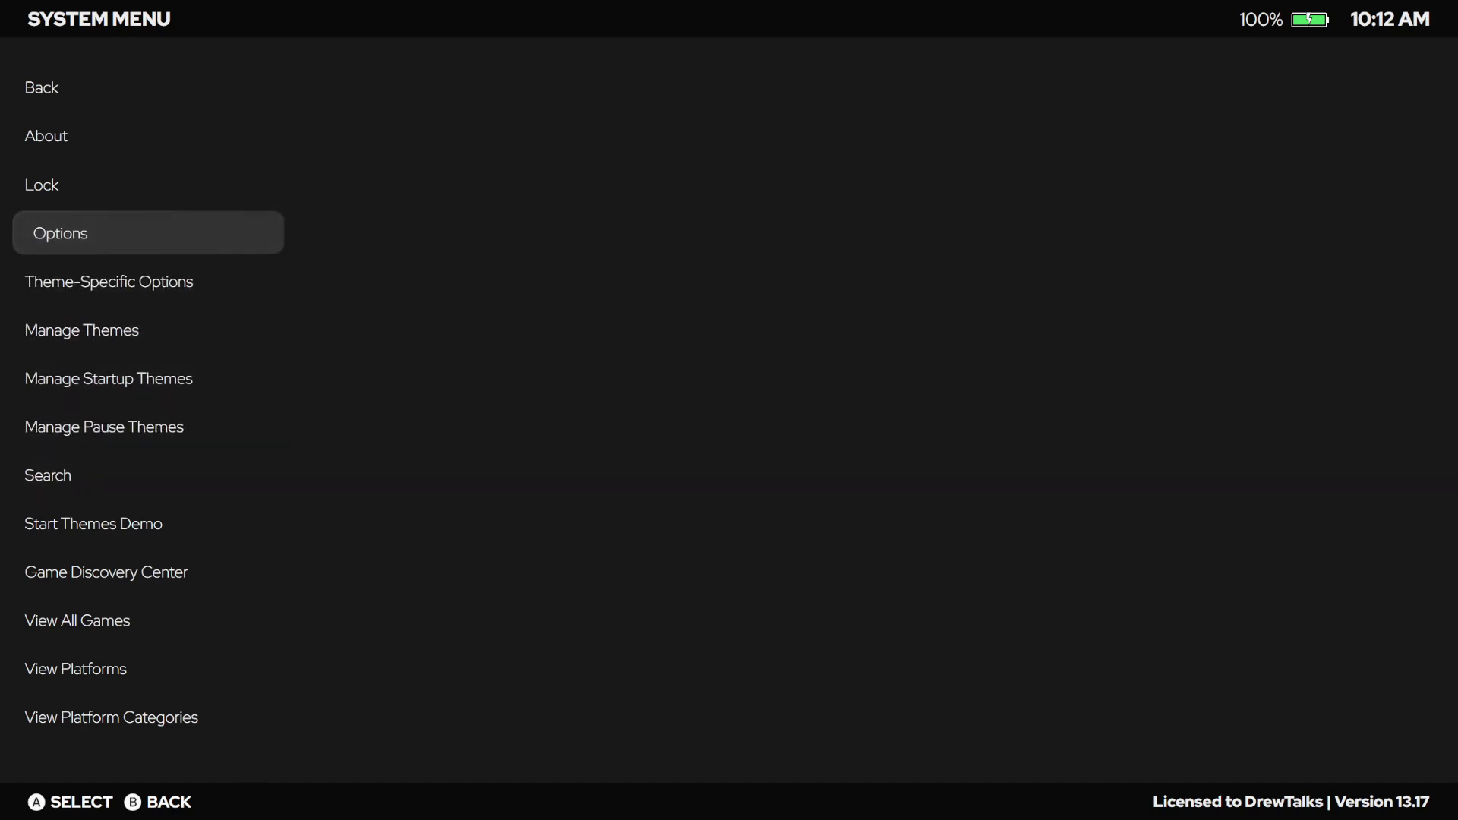
key("Escape")
Browse the Platforms carousel from Game Boy Color left to Nintendo 64DD, then right to Nintendo DS.
key("Right")
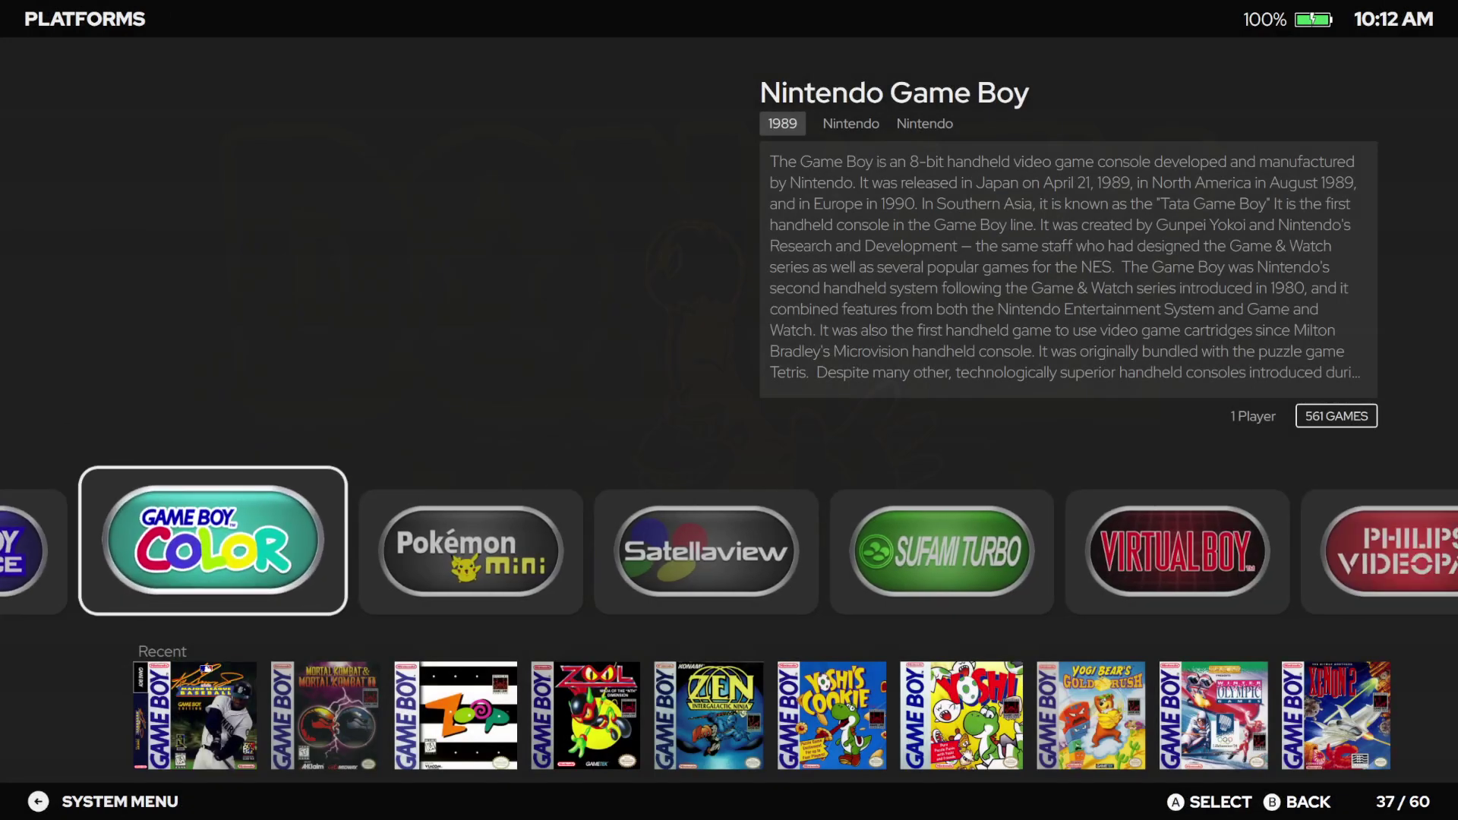
key("Left")
key("Left")
key("Left")
key("Left")
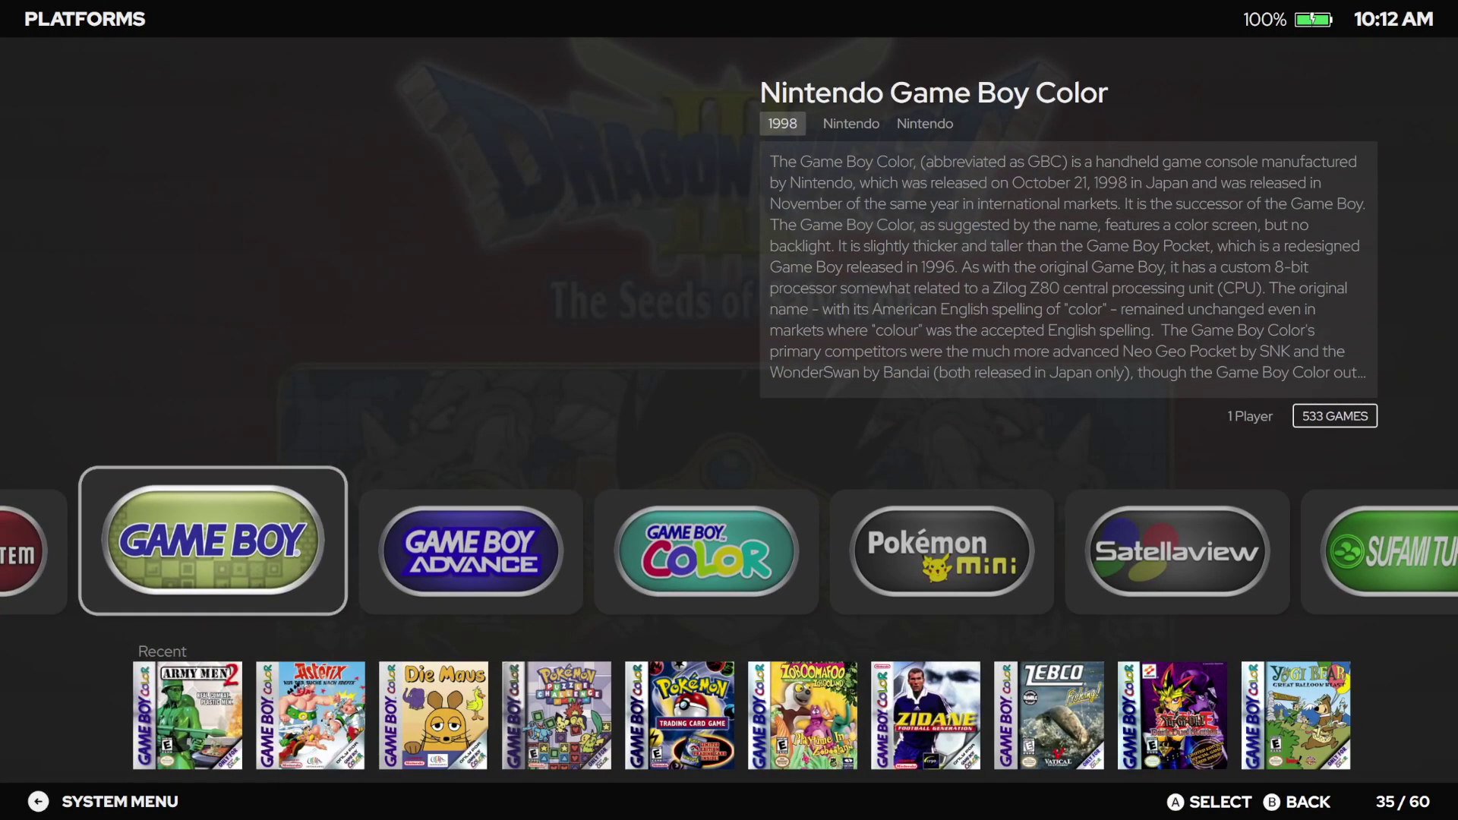
key("Left")
key("Left")
key("Left")
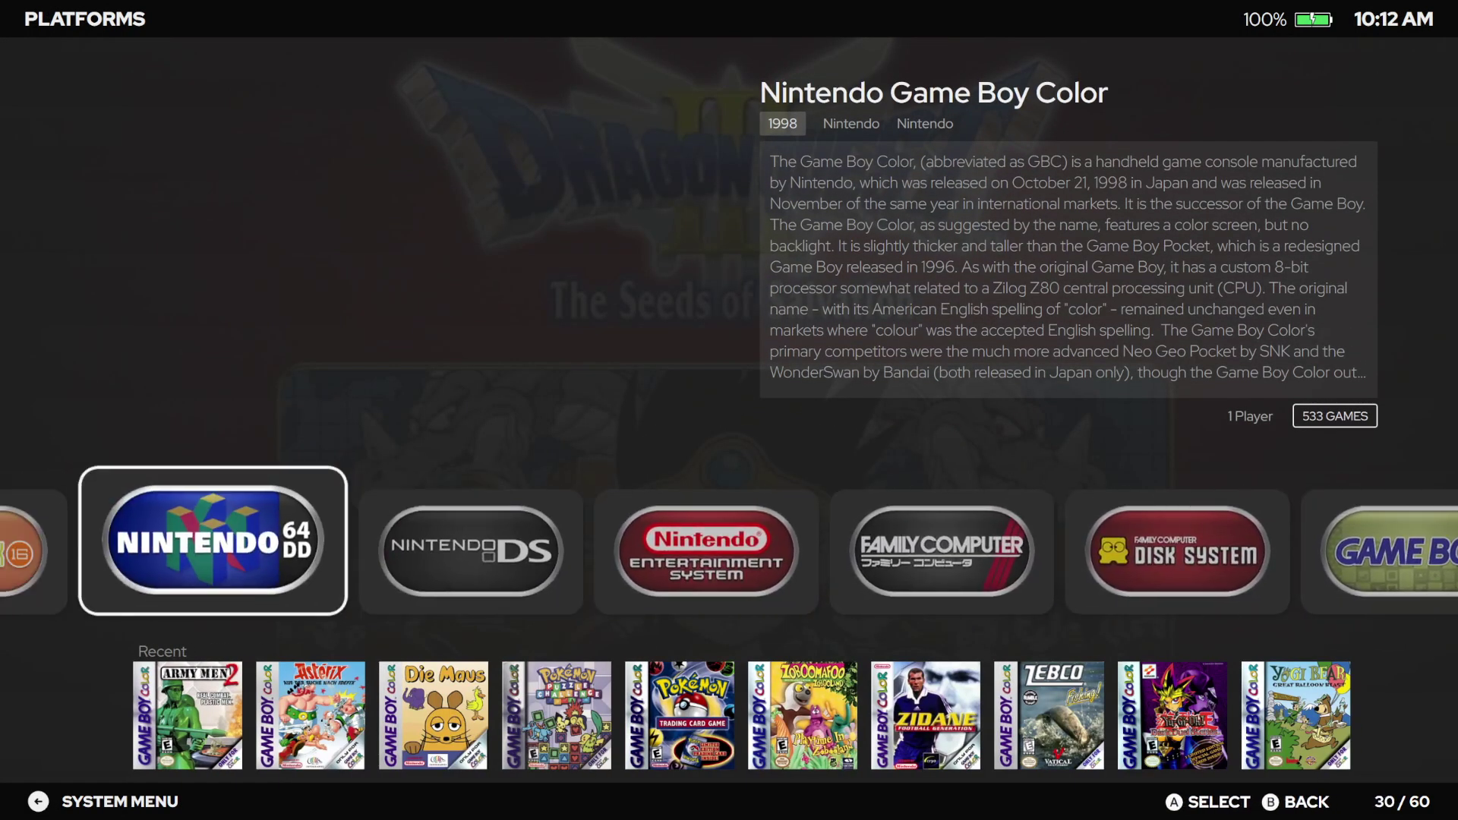
key("Right")
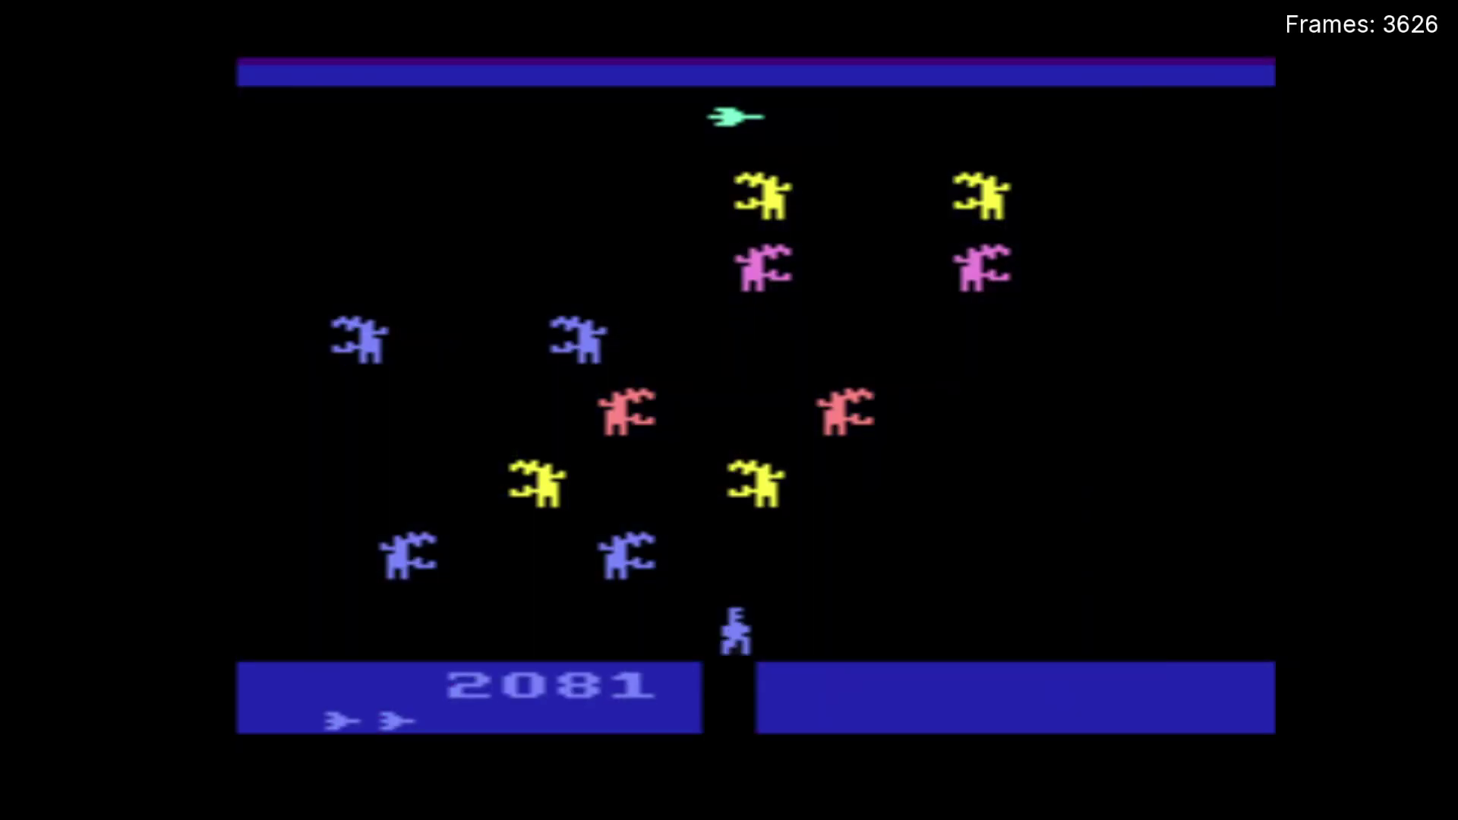
Climb the player up through the alien rows toward the top in the Atari bonus round.
key("Up")
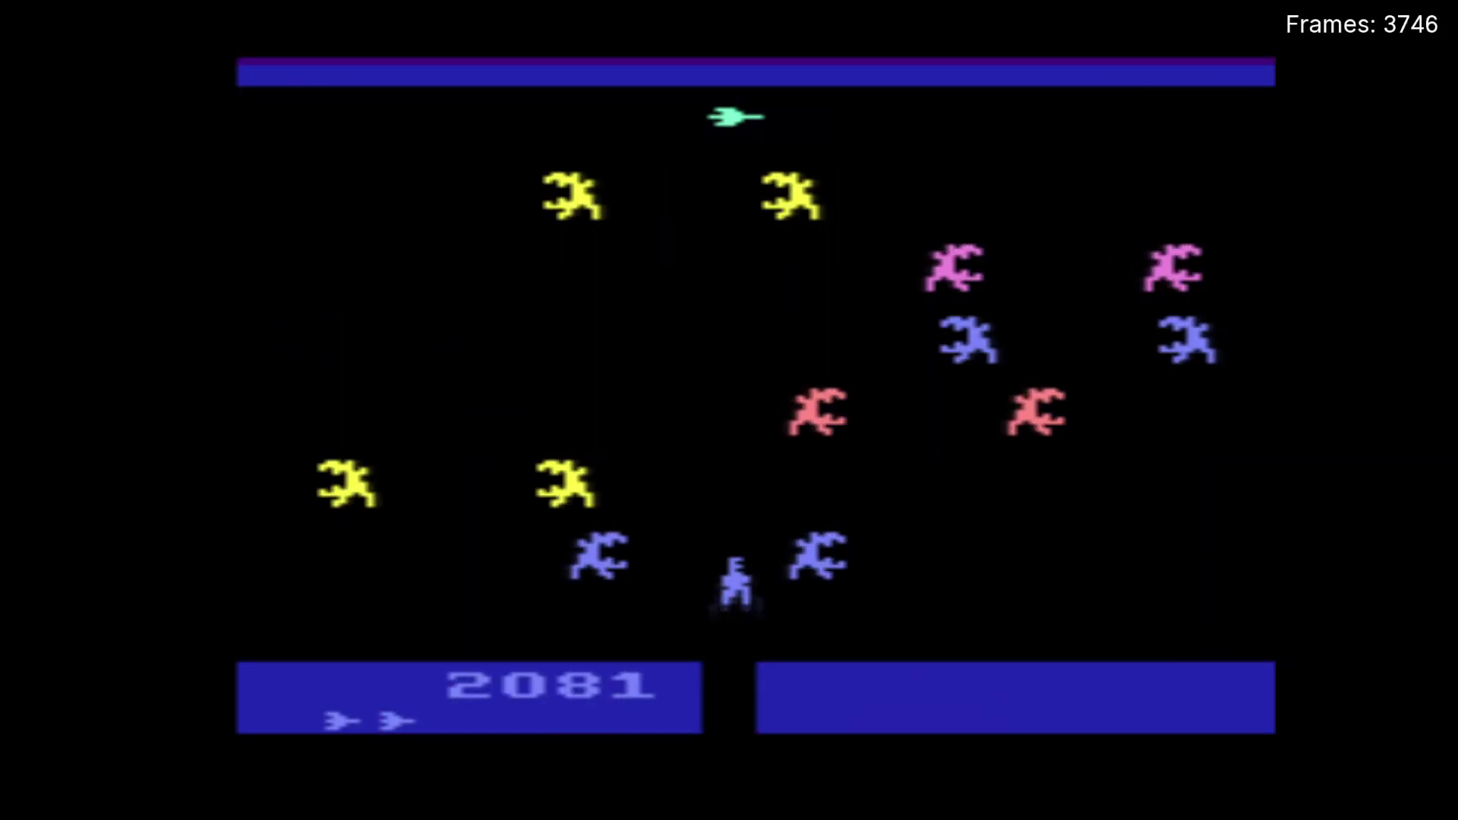
key("Up")
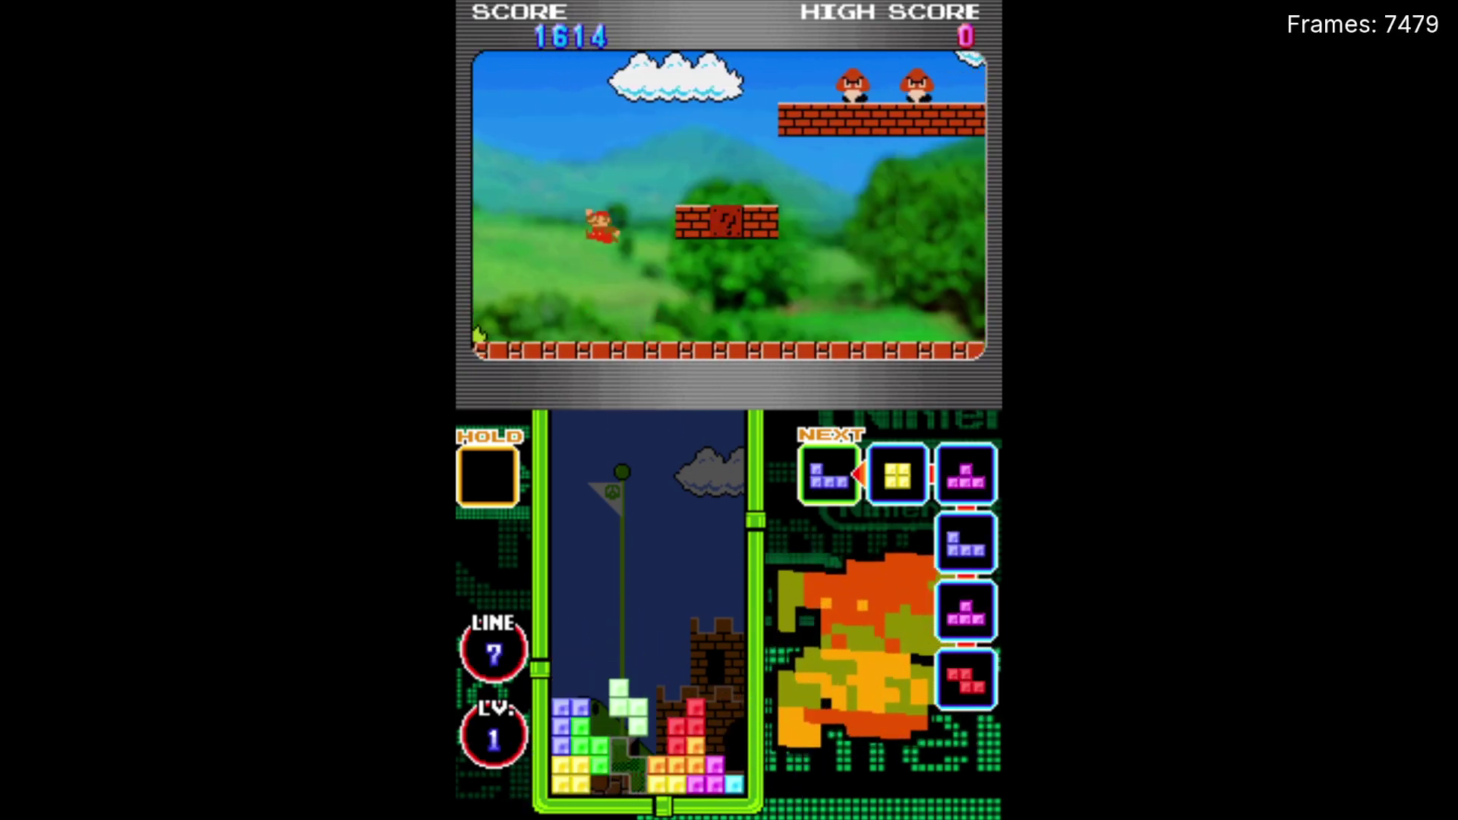
Soft-drop the green S piece and the J piece into the Tetris DS stack.
key("Down")
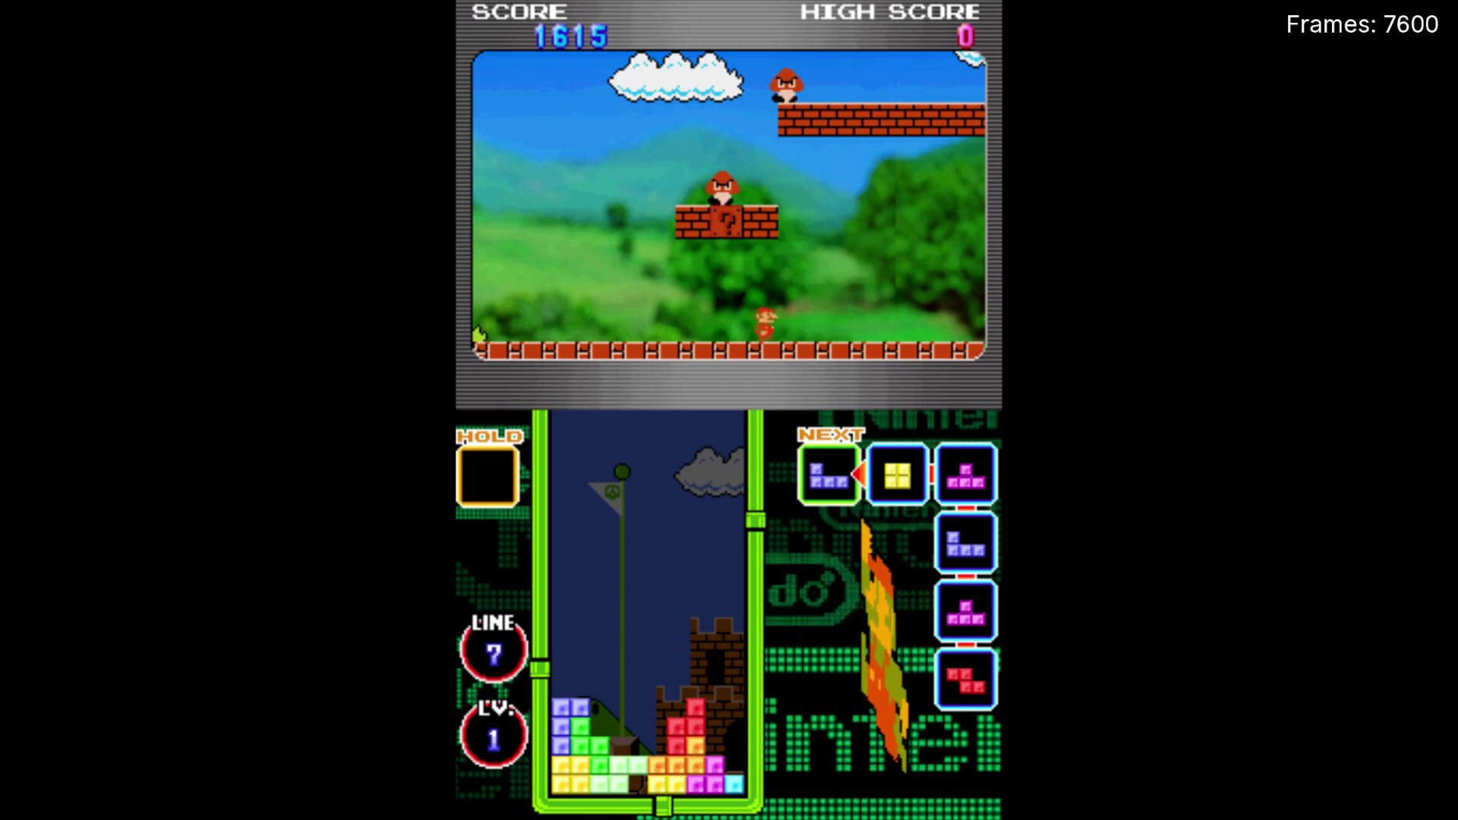
key("Down")
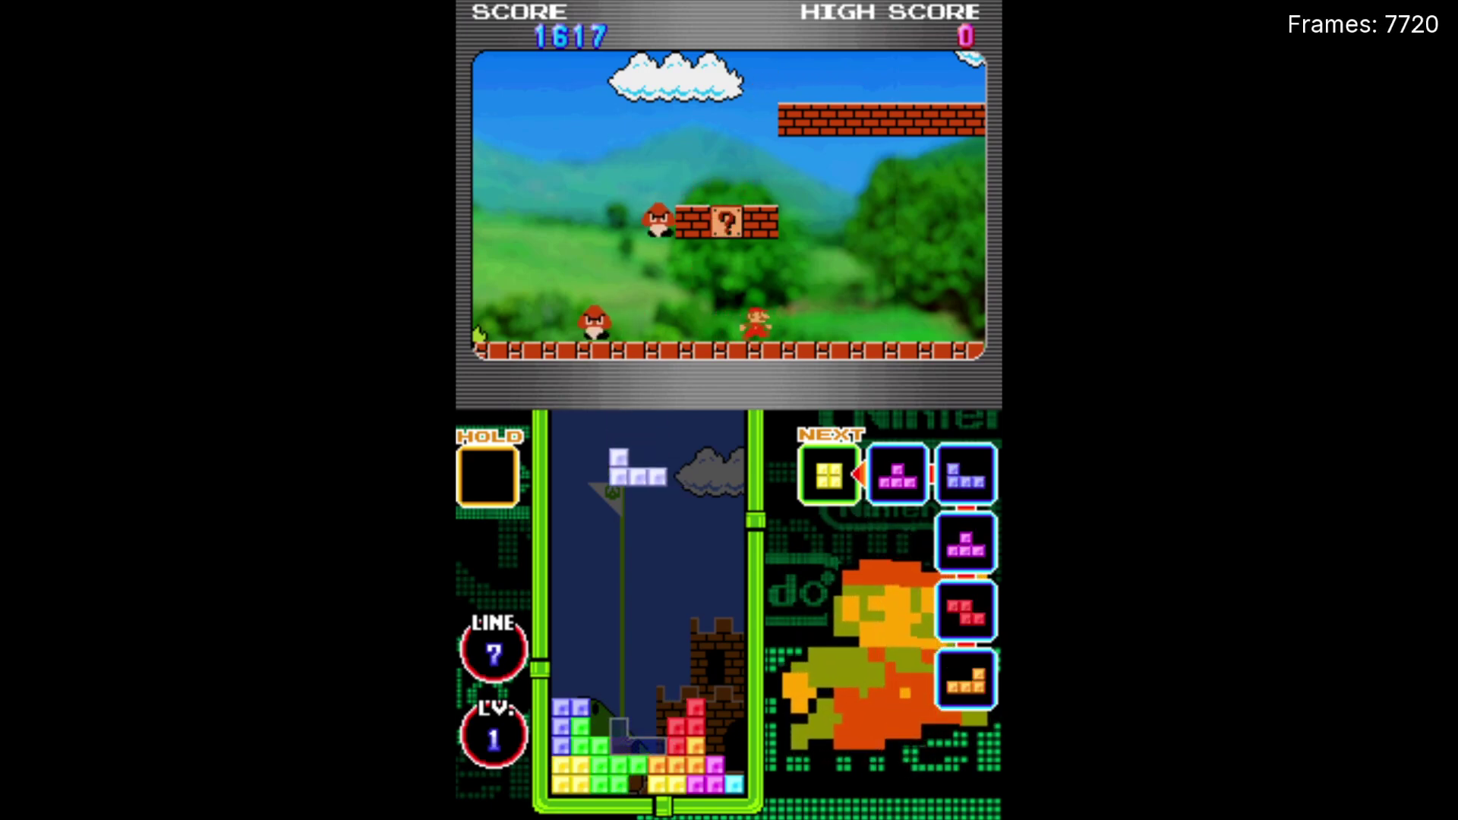
key("Down")
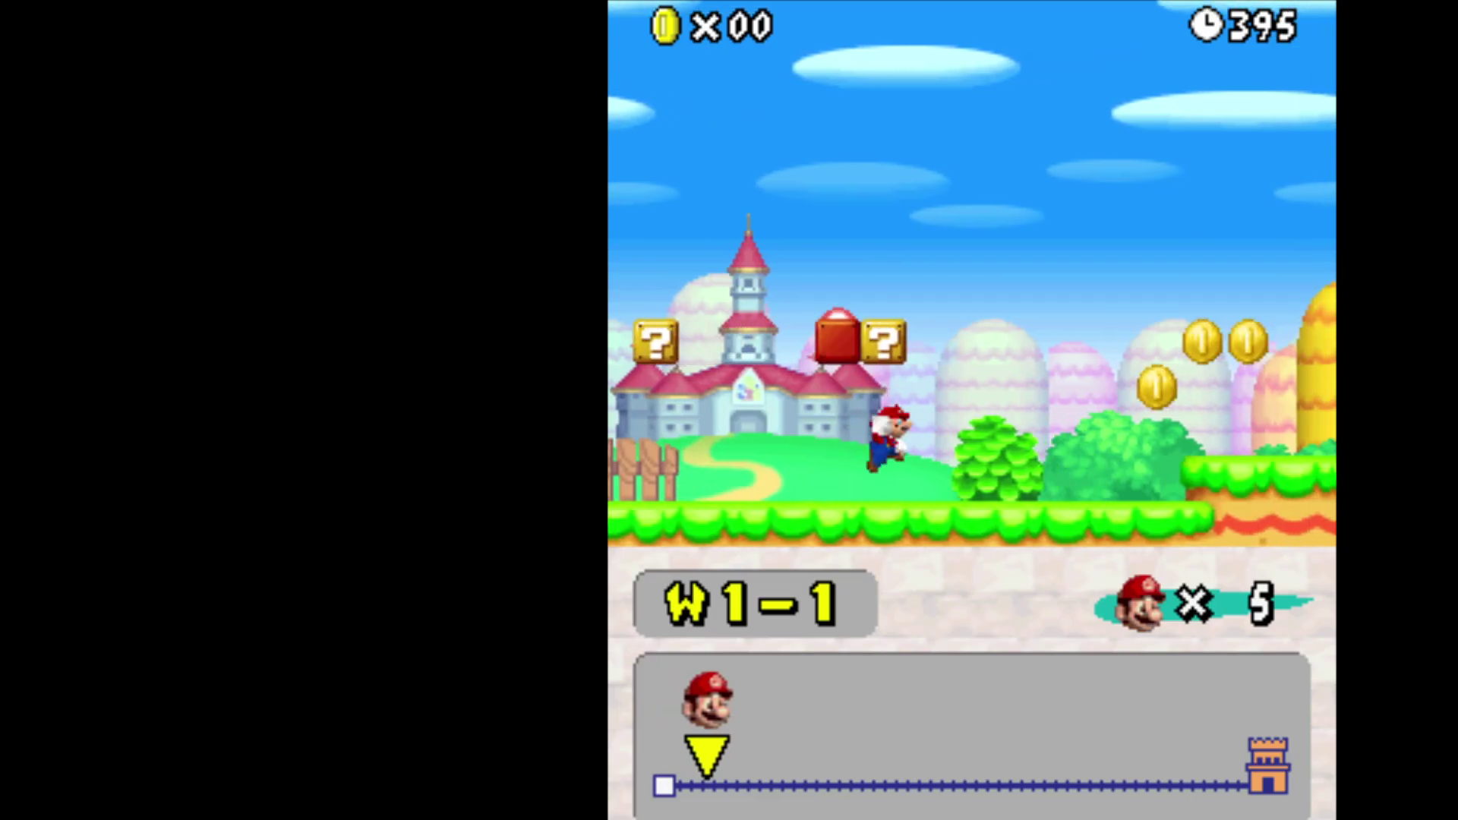
Run Mario right through World 1-1, hitting the ? block and emptying the multi-coin brick.
key("Right")
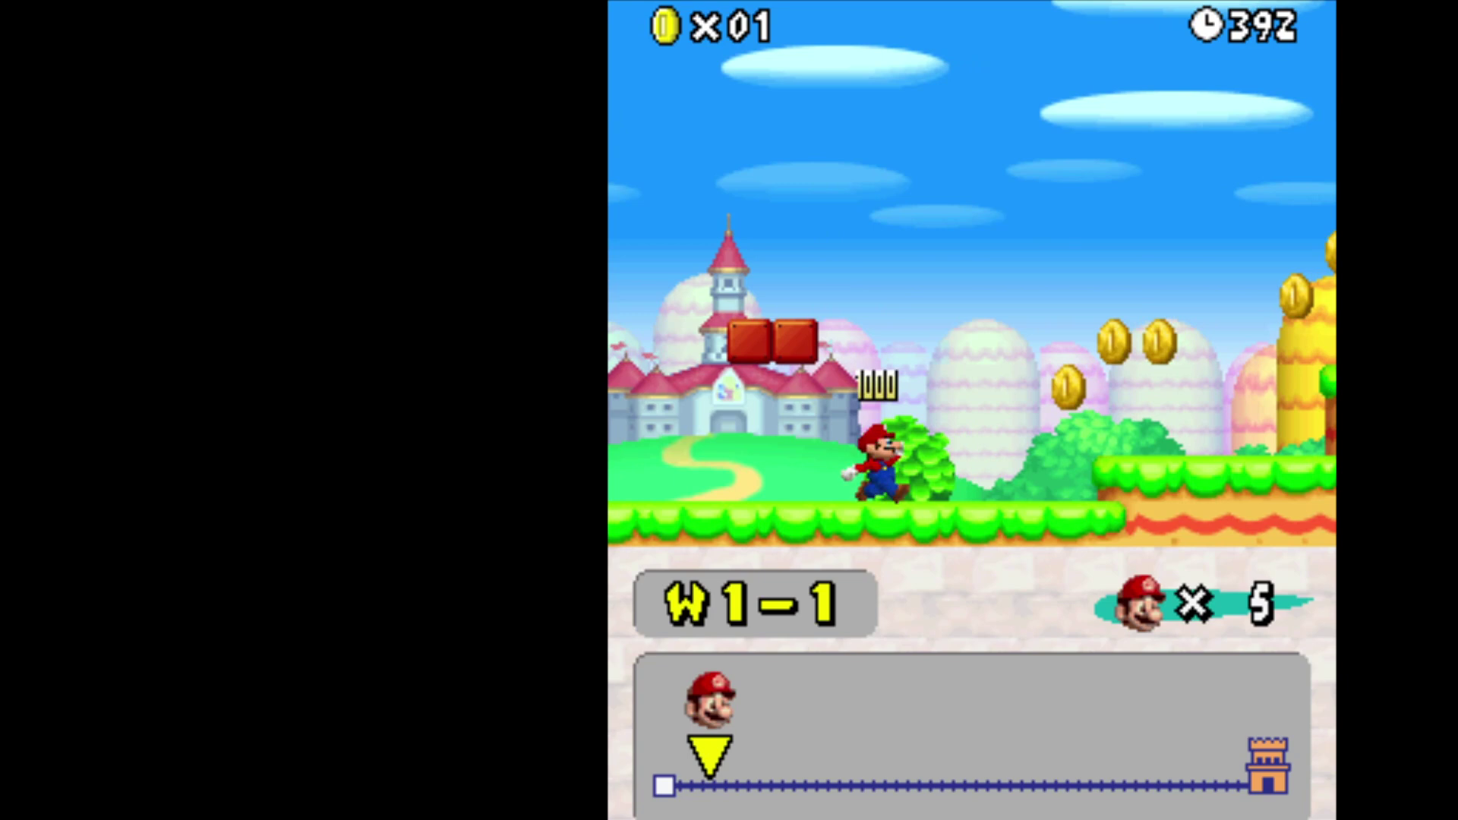
key("Right")
key("x")
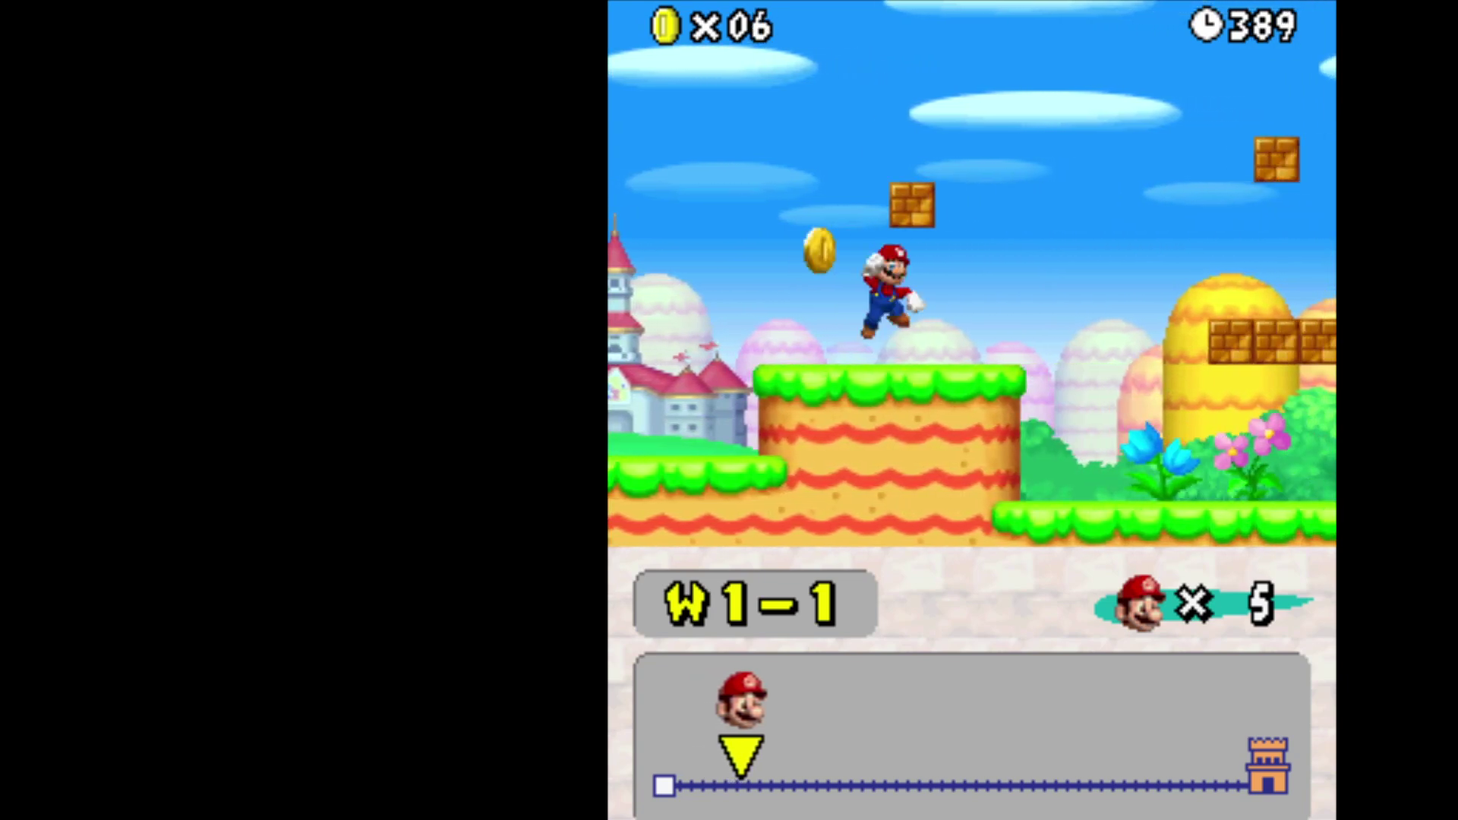
key("Right")
key("x")
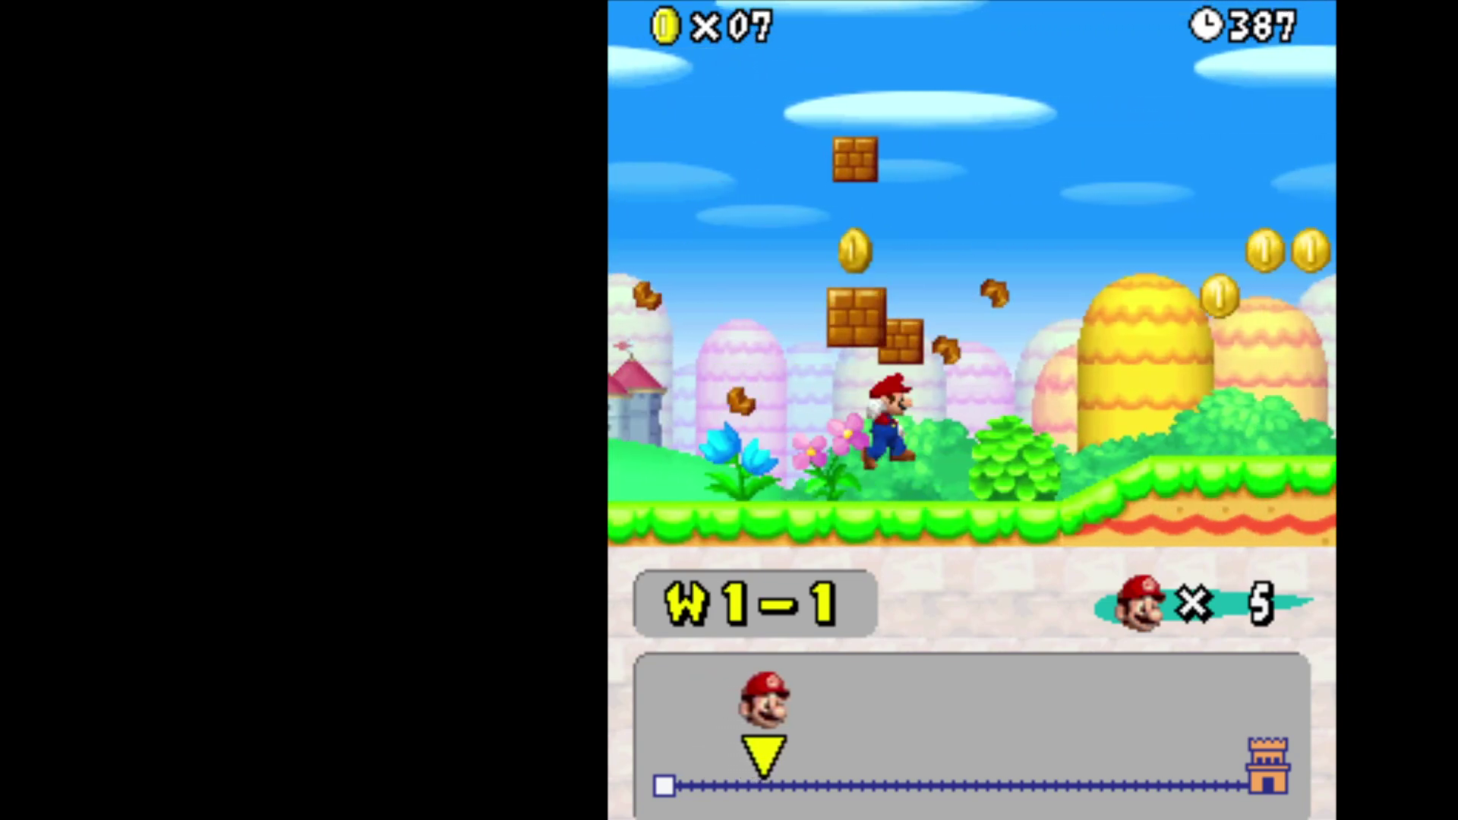
key("Right")
key("x")
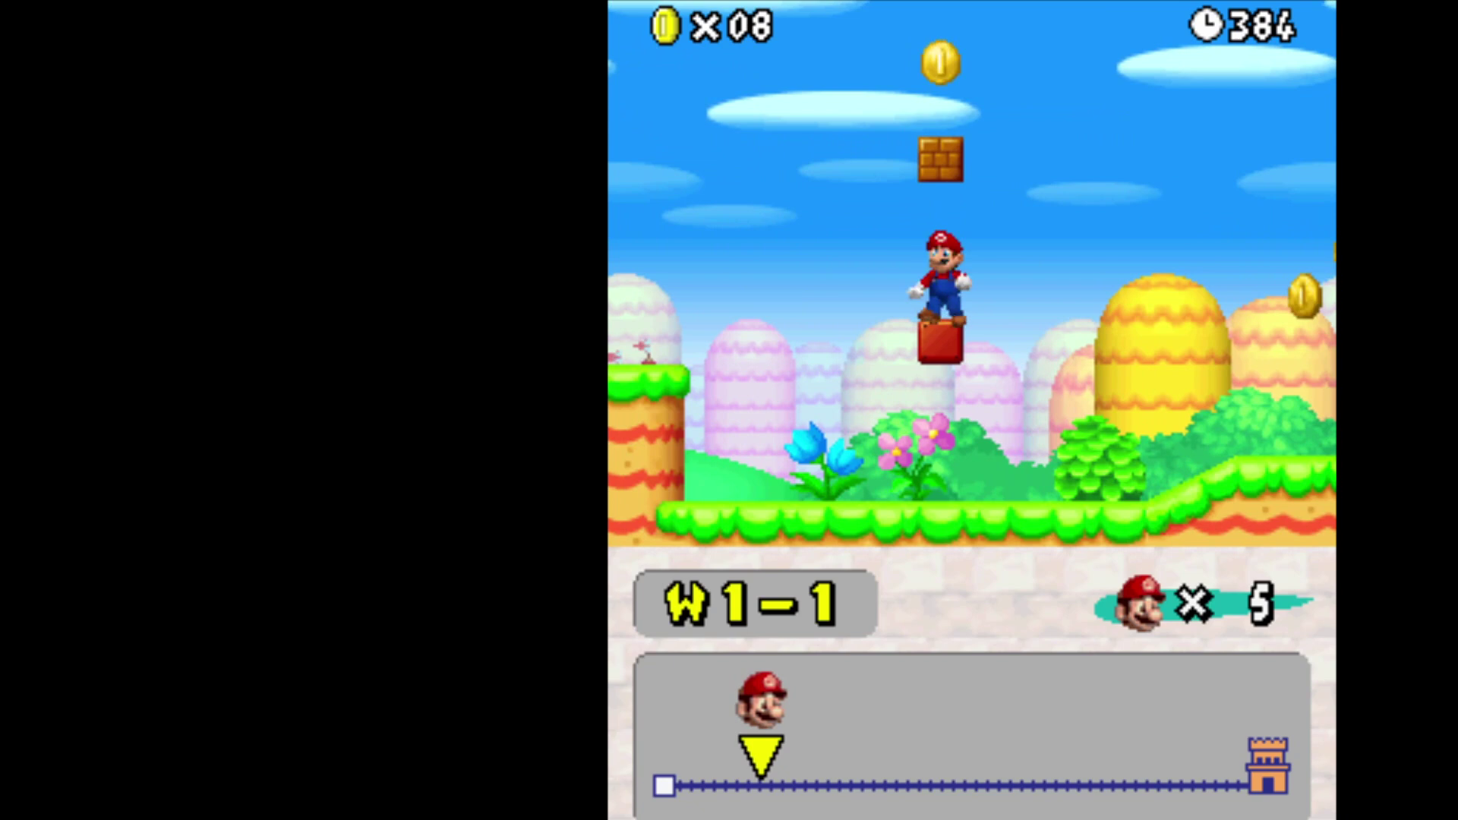
key("x")
key("x")
key("x")
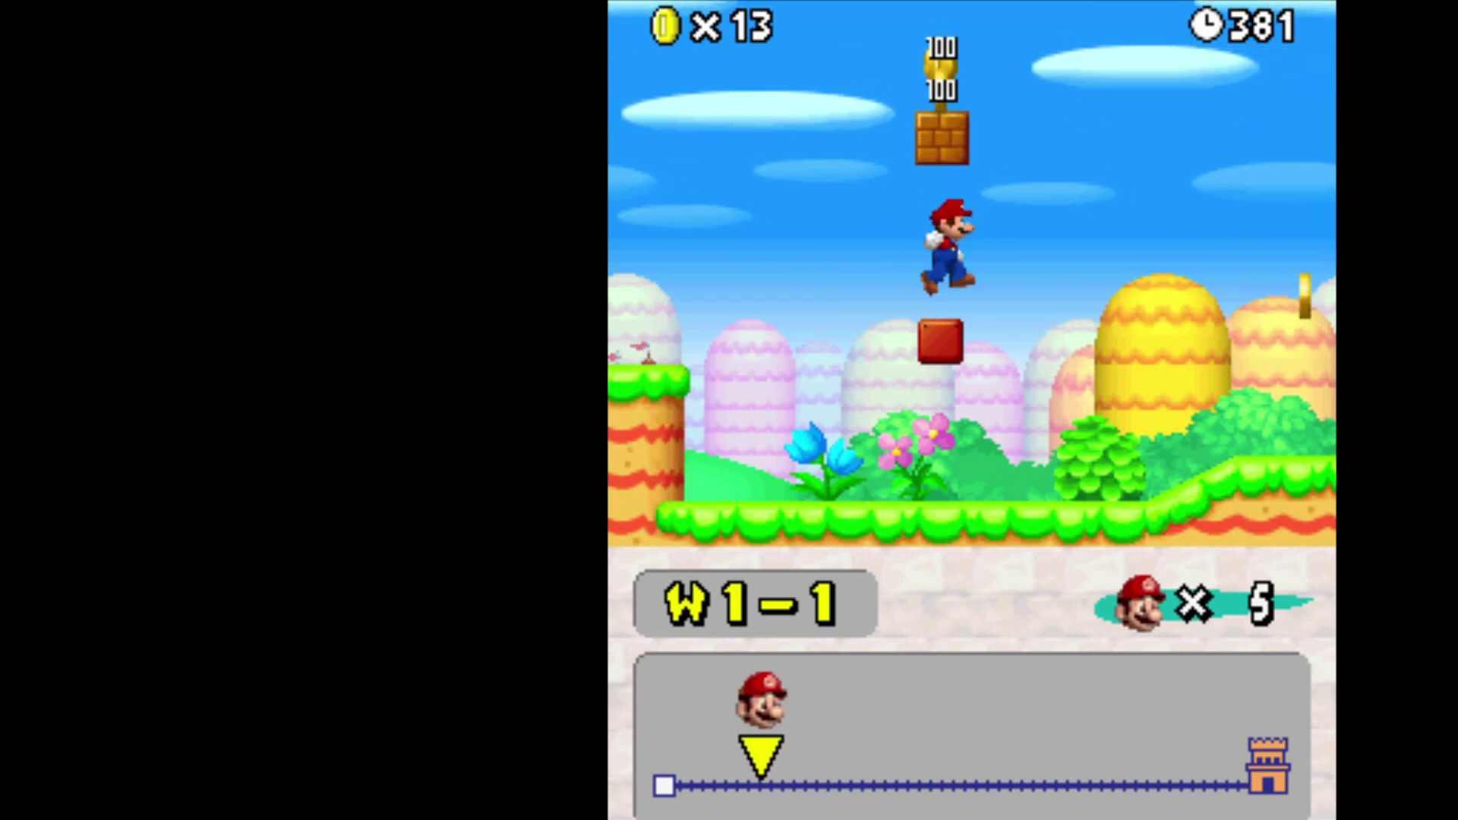
key("x")
key("x")
key("x")
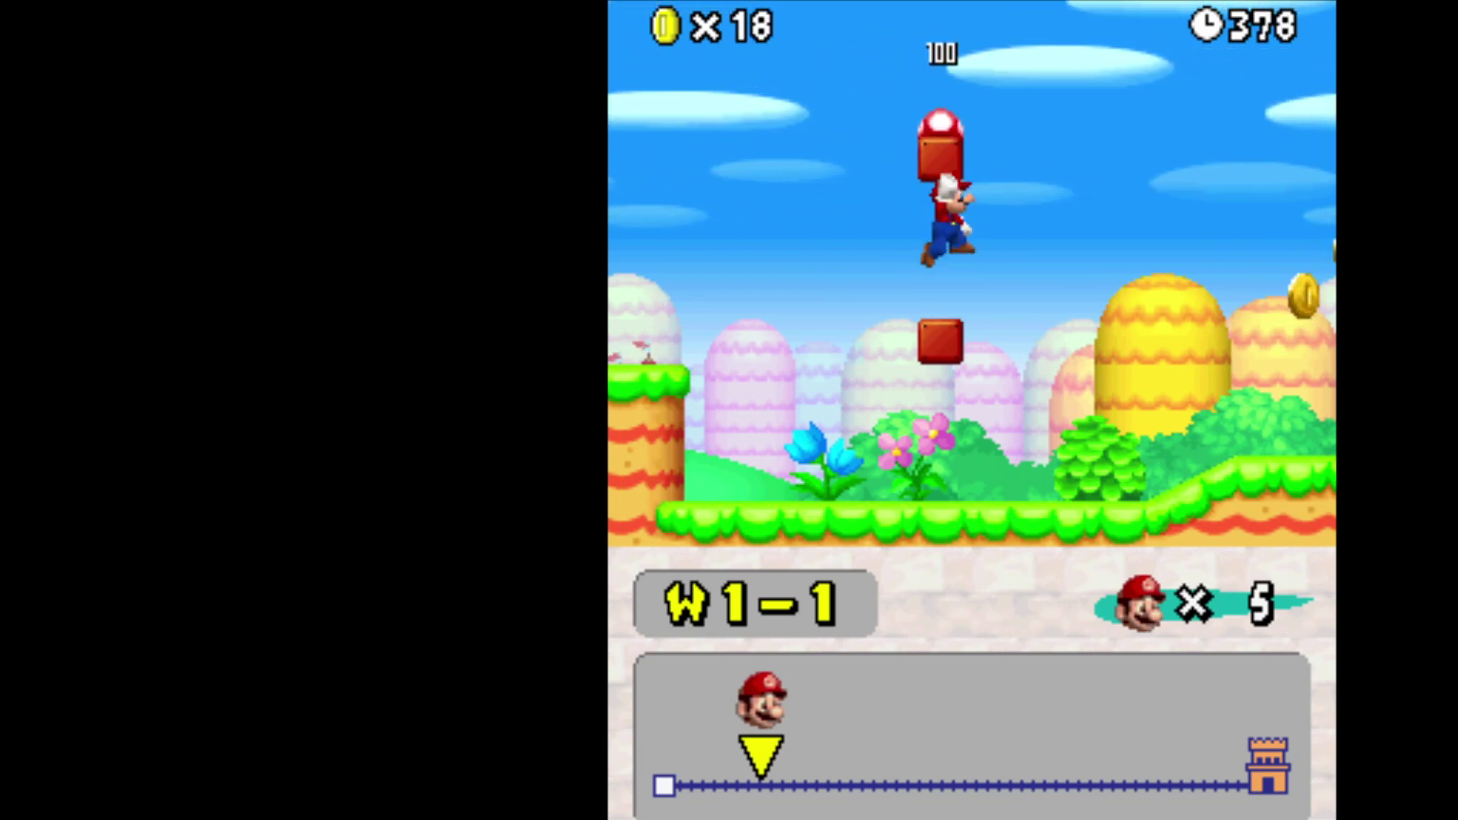
Keep Mario running right, grabbing coins, stomping the Goomba and jumping over the green pipe.
key("Right")
key("x")
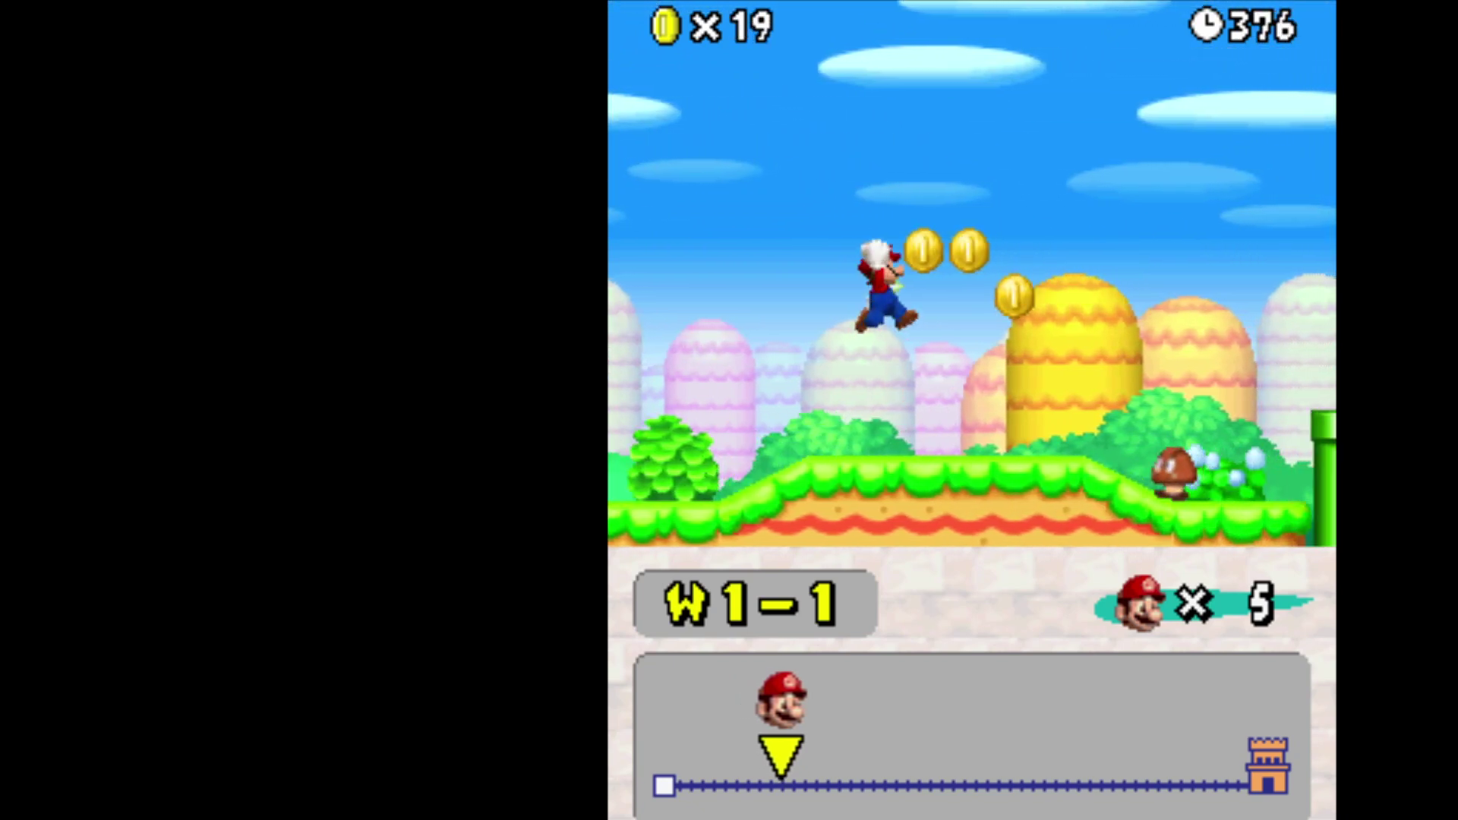
key("Right")
key("x")
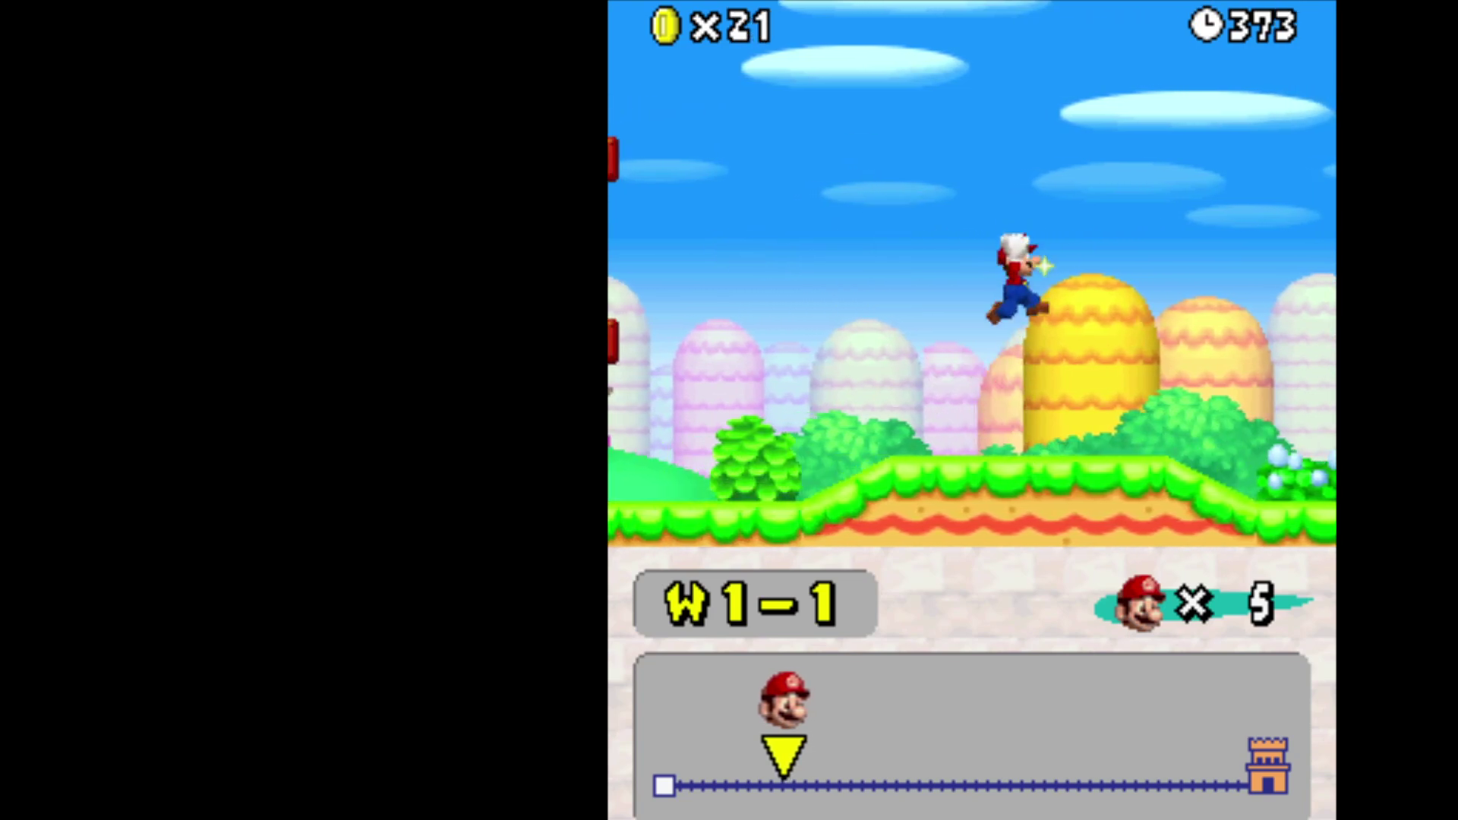
key("Right")
key("x")
key("x")
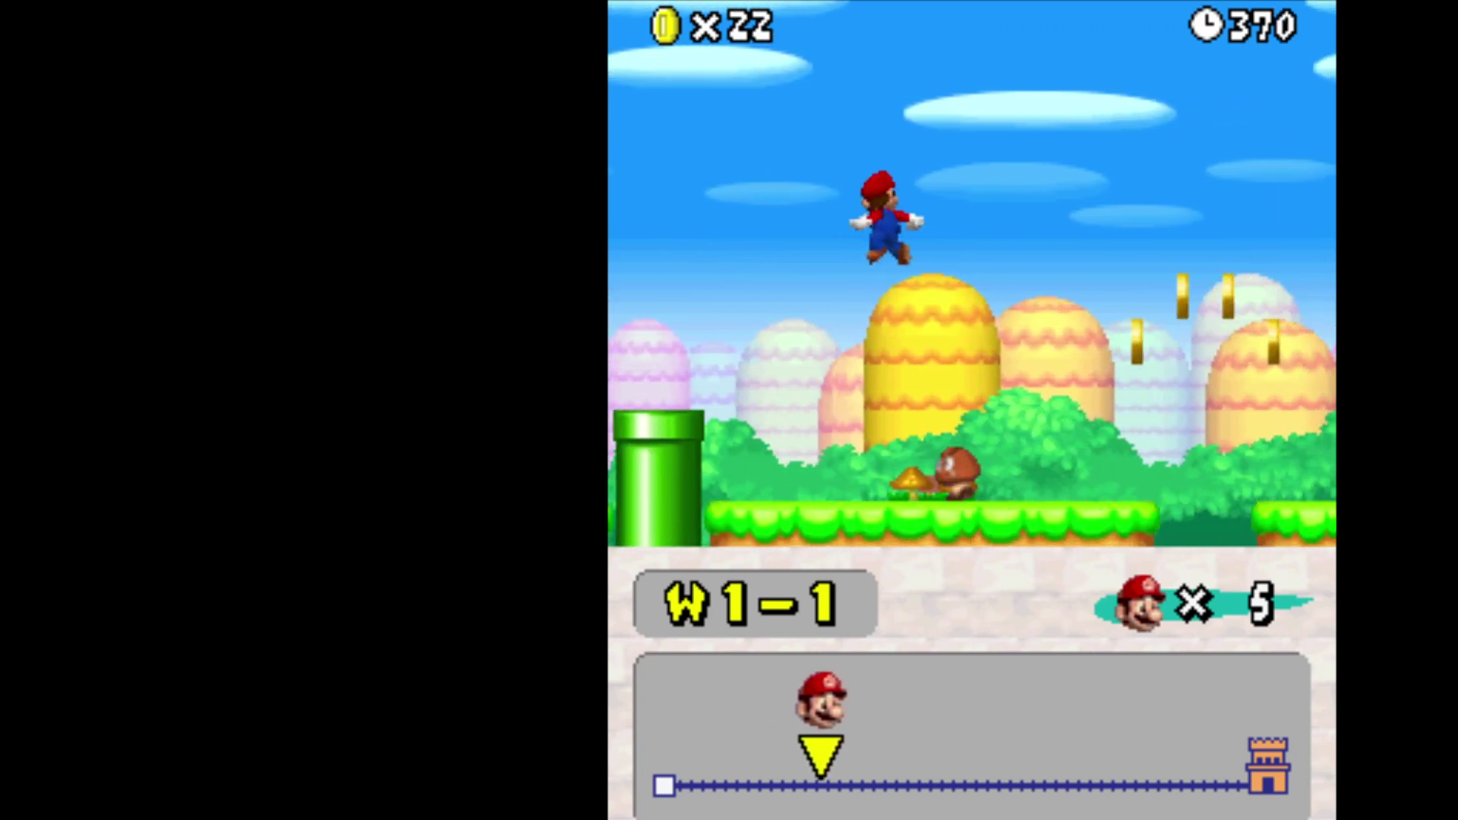
key("Right")
key("x")
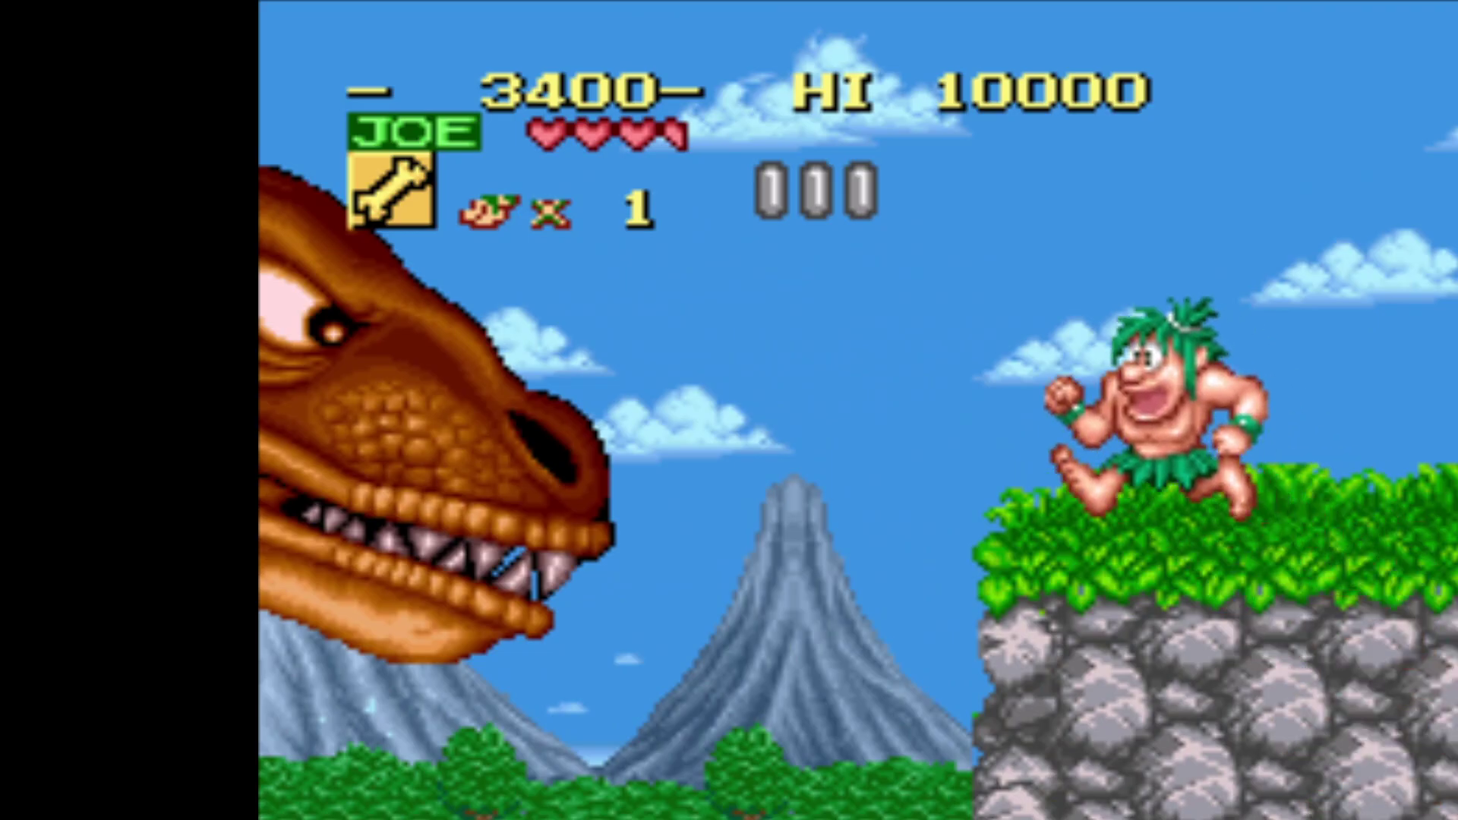
Fight the Joe & Mac T-rex boss, throwing bones into its mouth while dodging its advance.
key("Down")
key("x")
key("z")
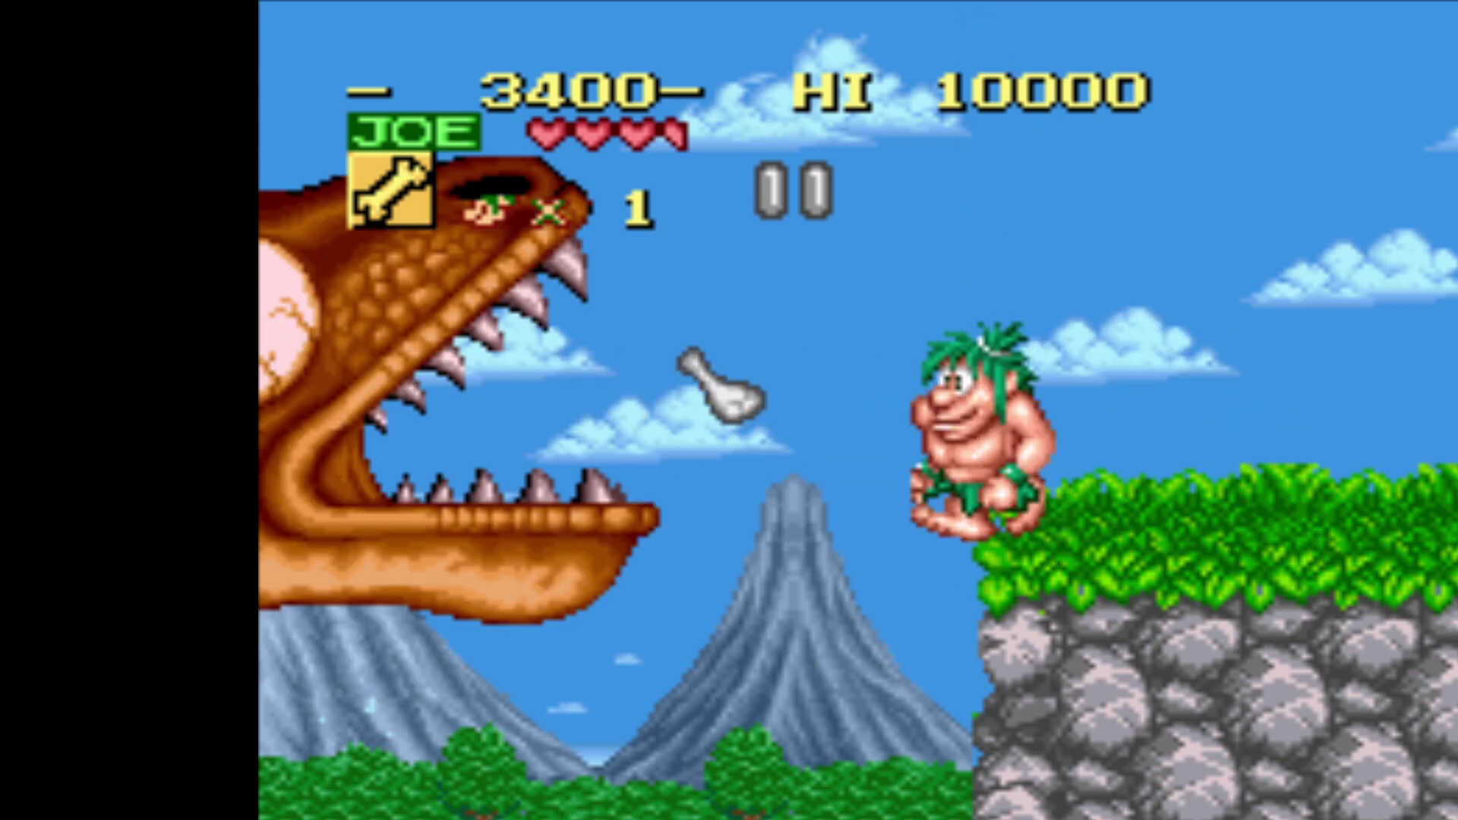
key("Right")
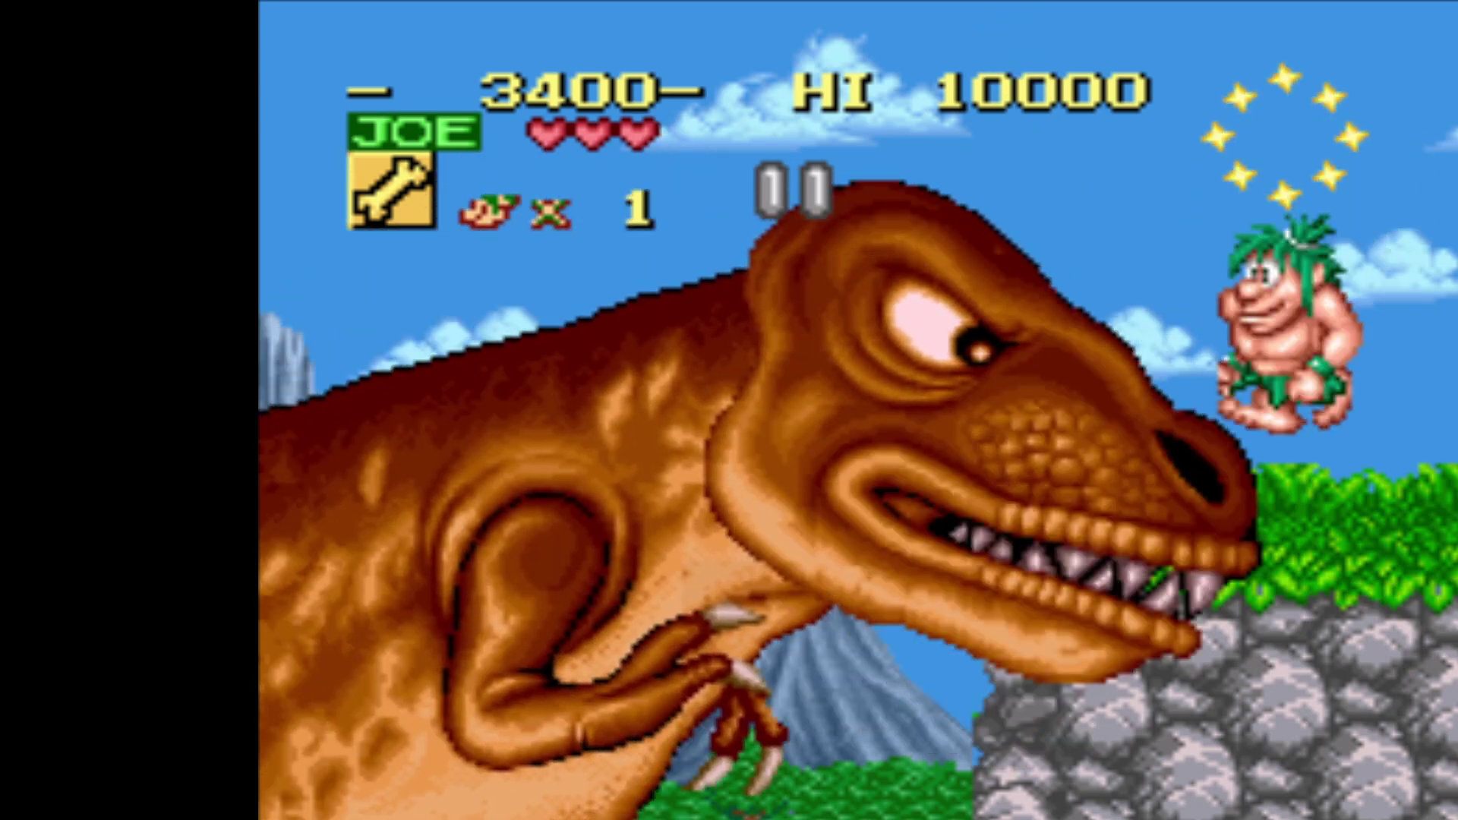
key("z")
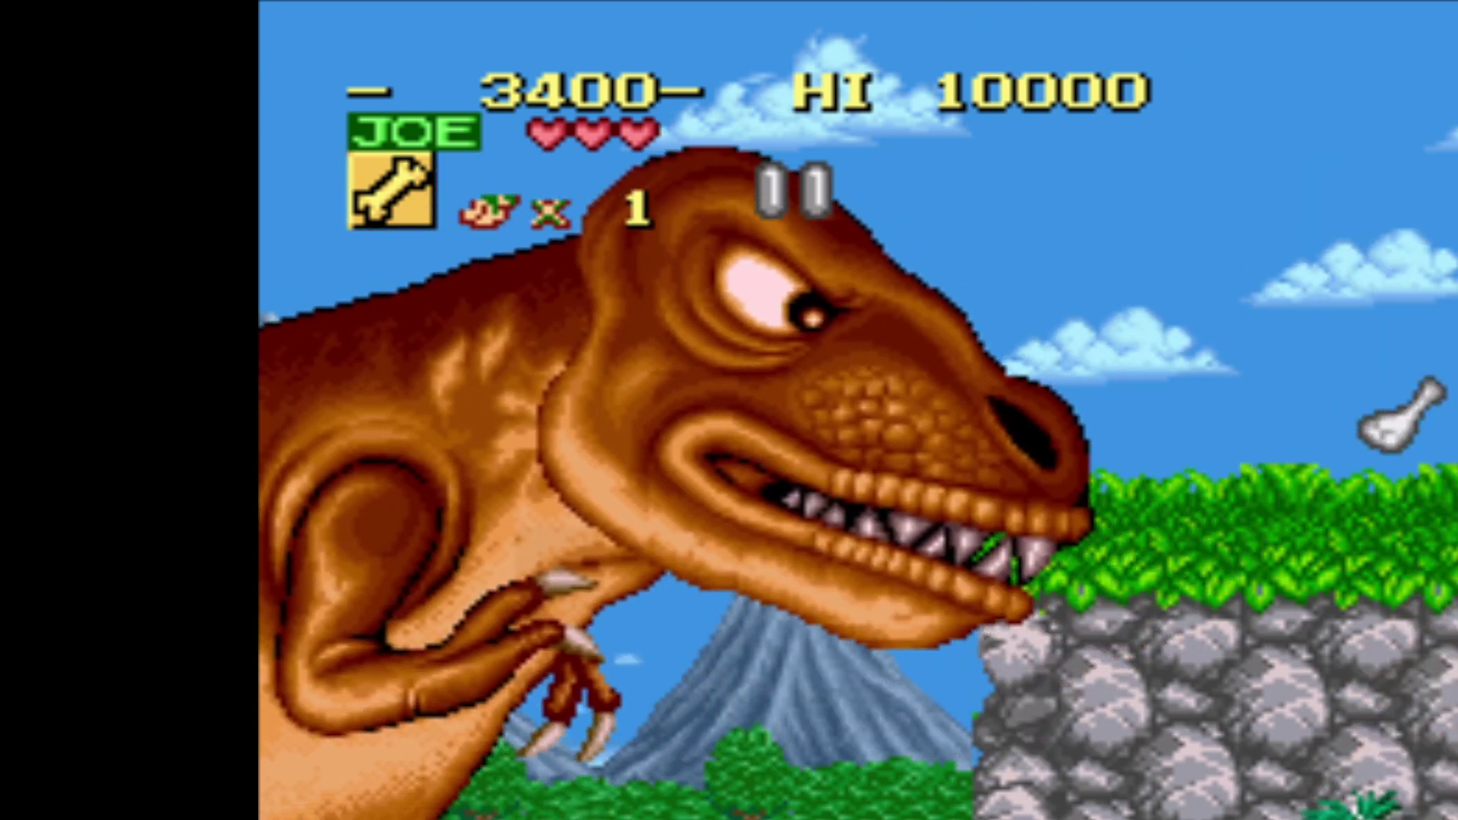
key("Left")
key("z")
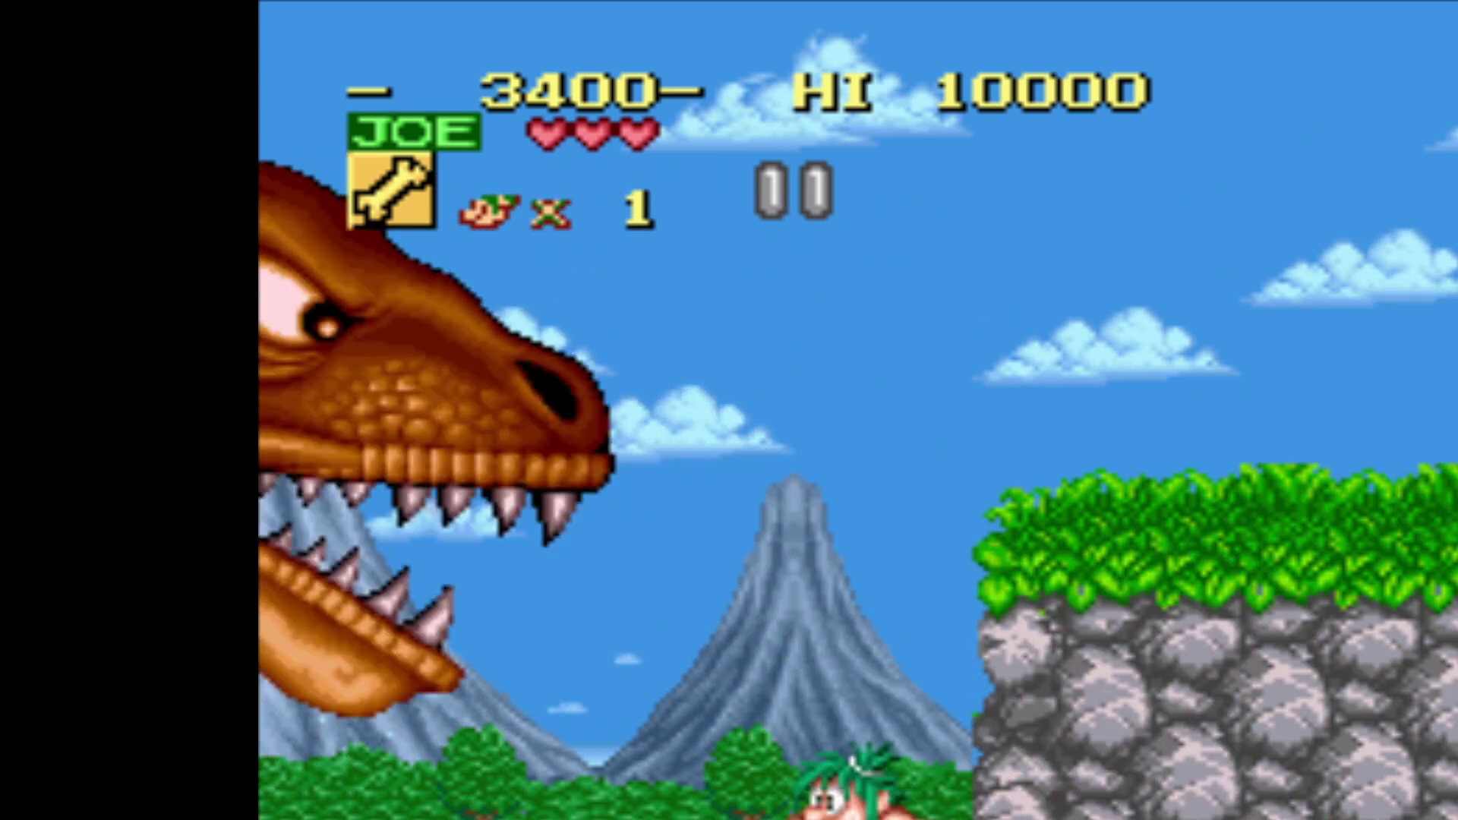
key("x")
key("Right")
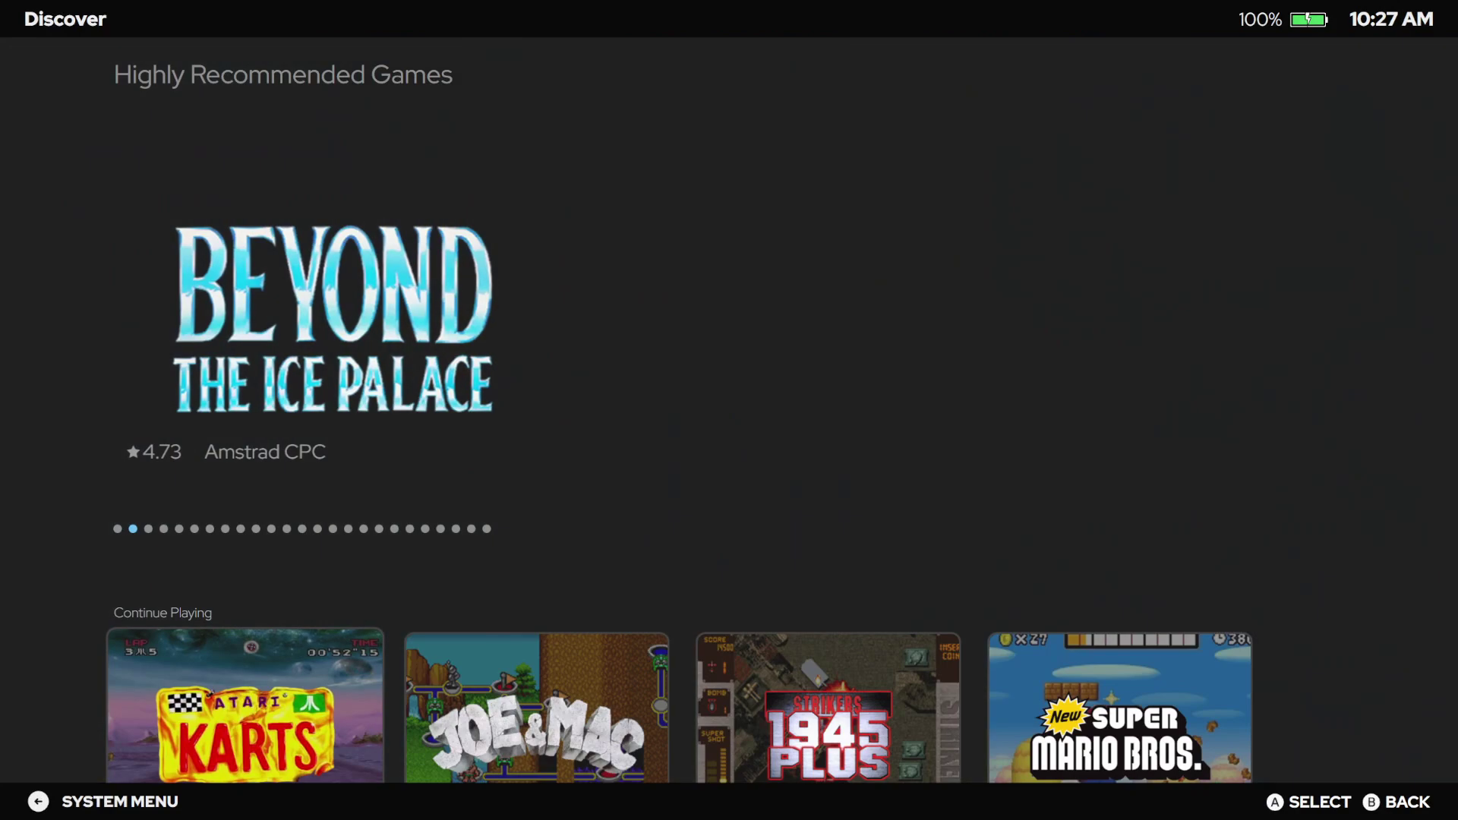
Browse Continue Playing to Joe & Mac, then the Intellivision row's Star Wars and Stadium Mud Buggies.
key("Down")
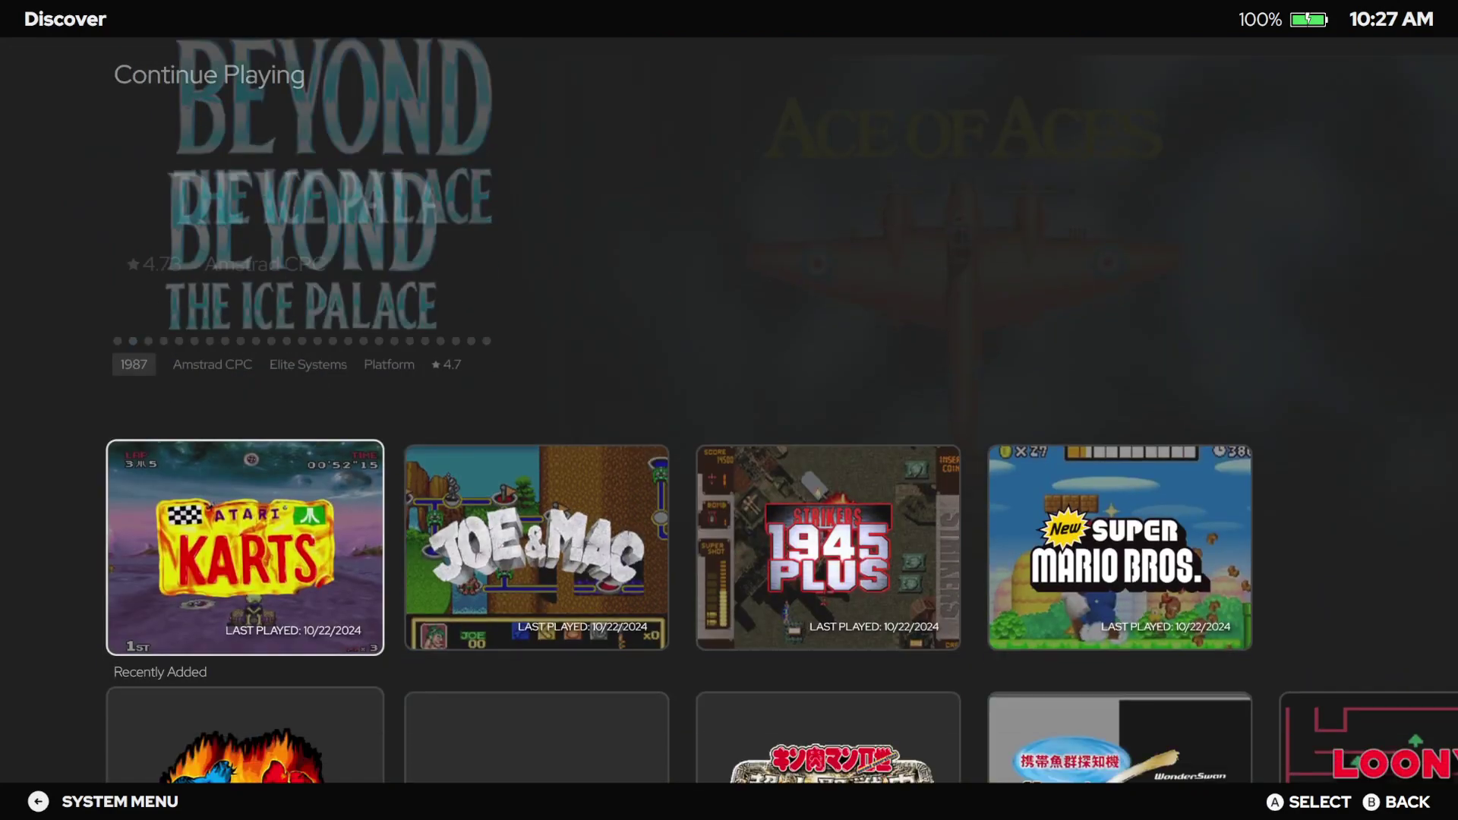
key("Right")
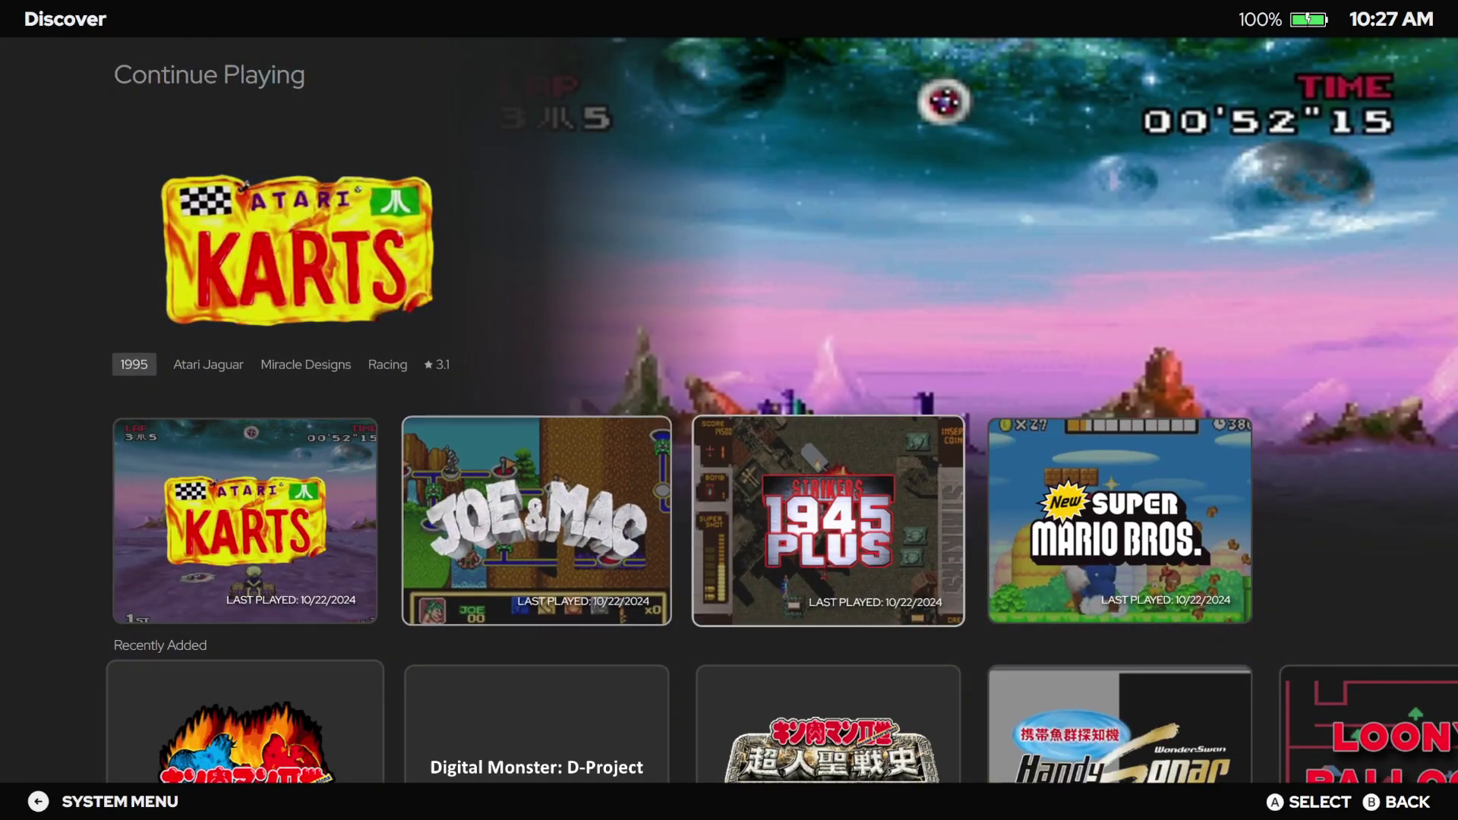
key("Down")
key("Down")
key("Down")
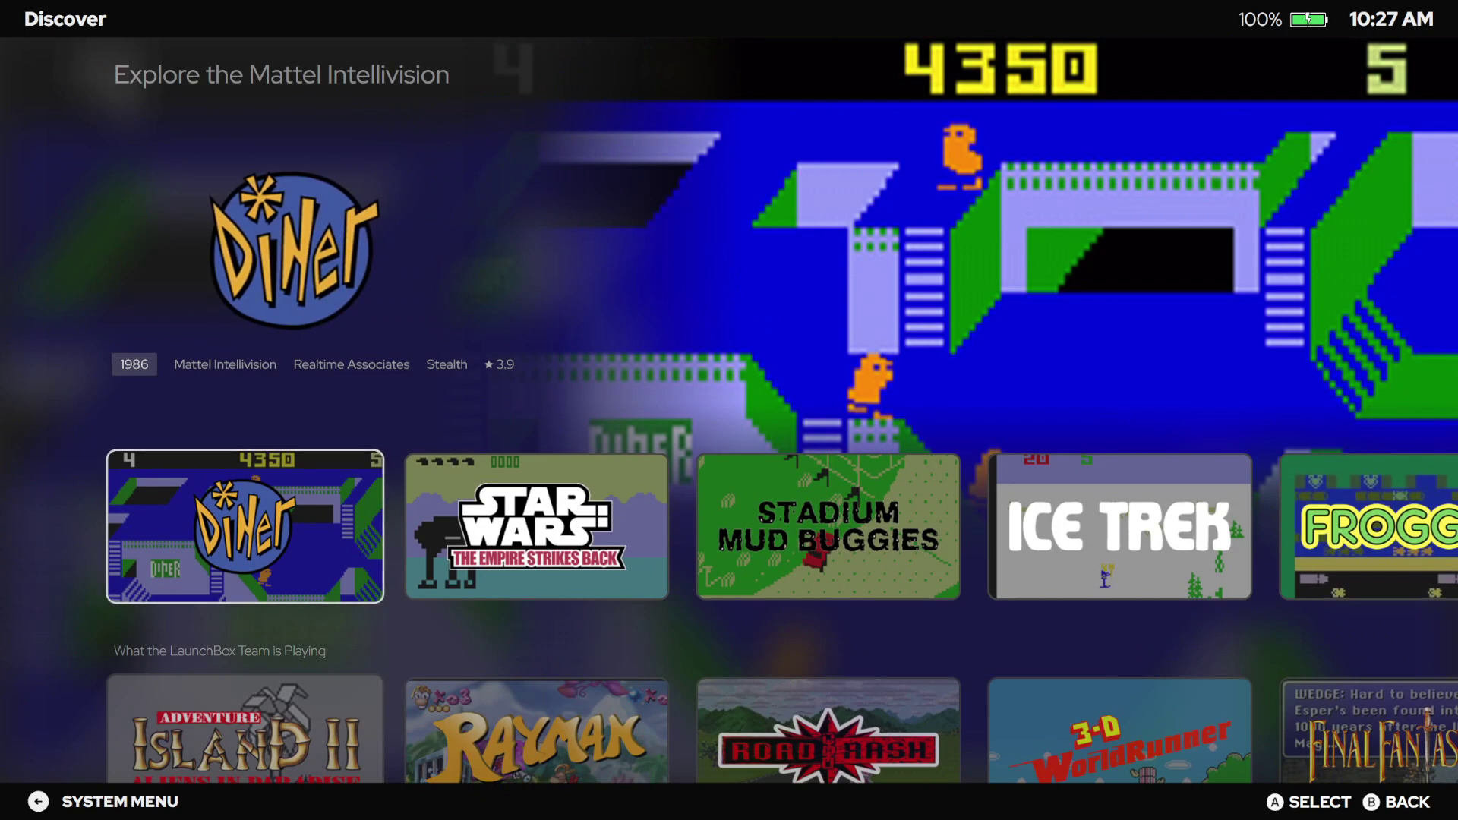
key("Right")
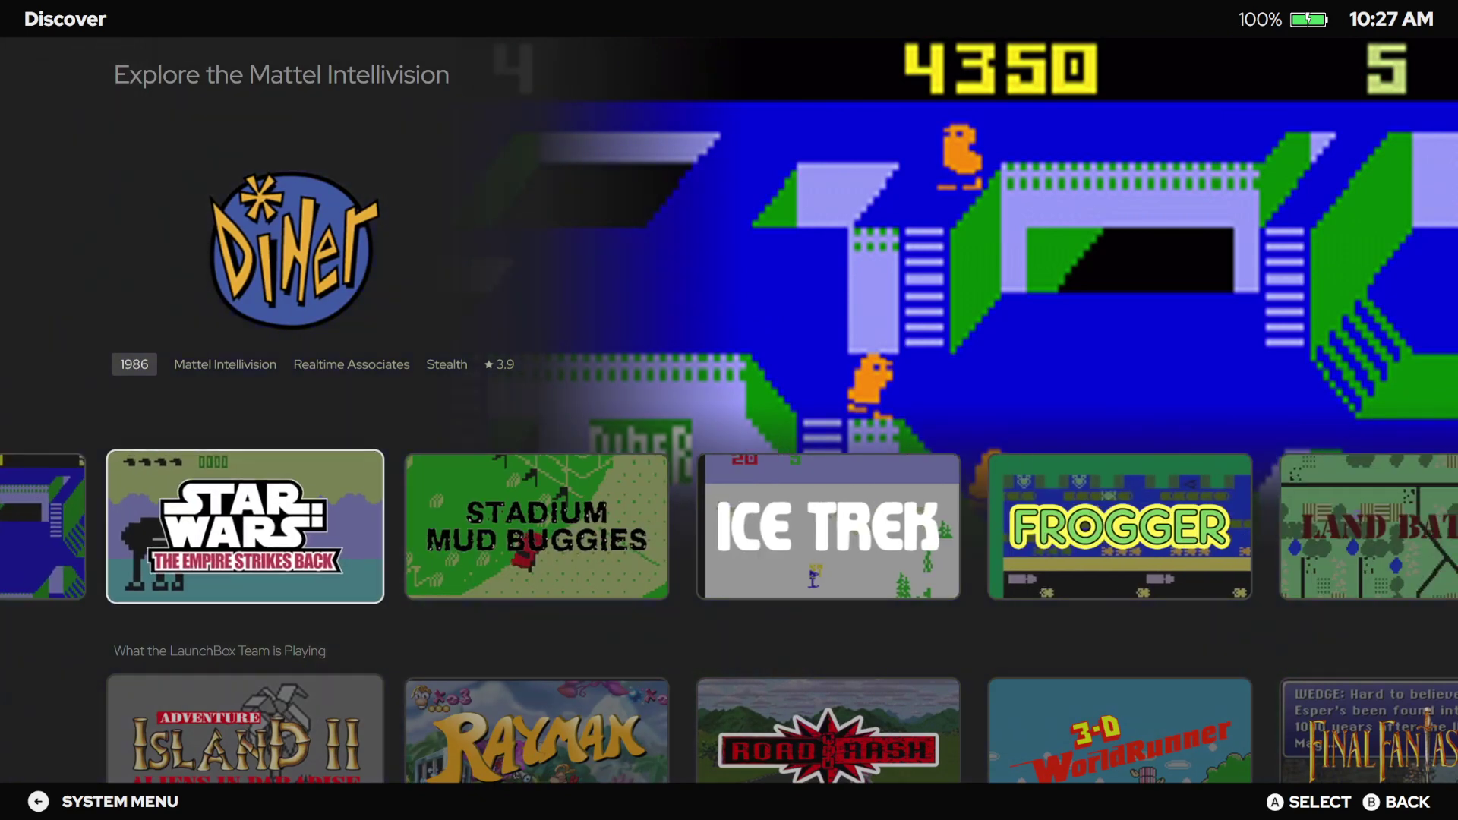
key("Right")
key("Left")
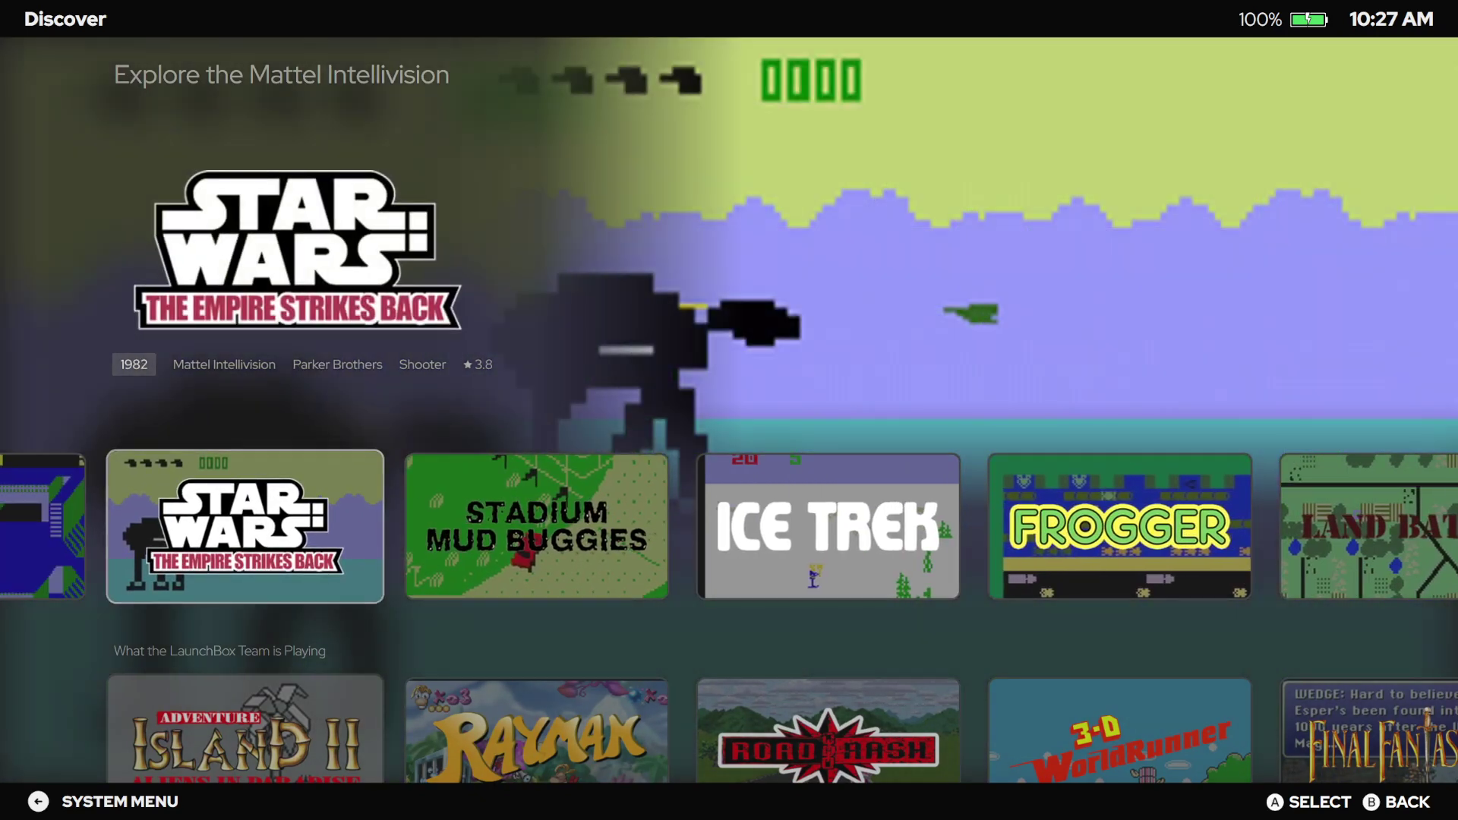
Scroll the '00s adventure row past Metroid, LEGO Alpha Team, Pokémon Sapphire, Zelda Oracle of Seasons, Pokémon Ruby.
key("Down")
key("Down")
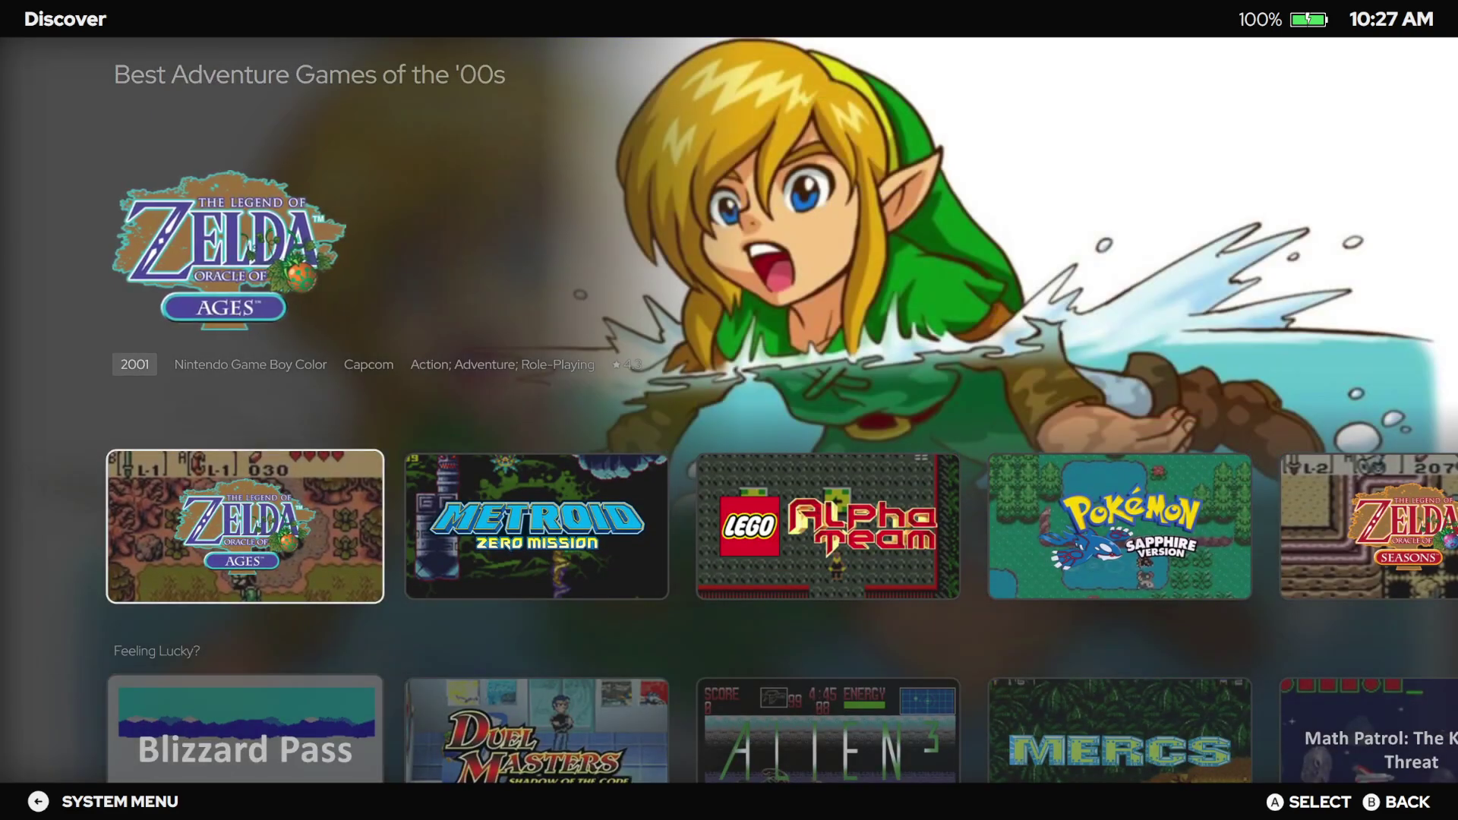
key("Right")
key("Down")
key("Up")
key("Right")
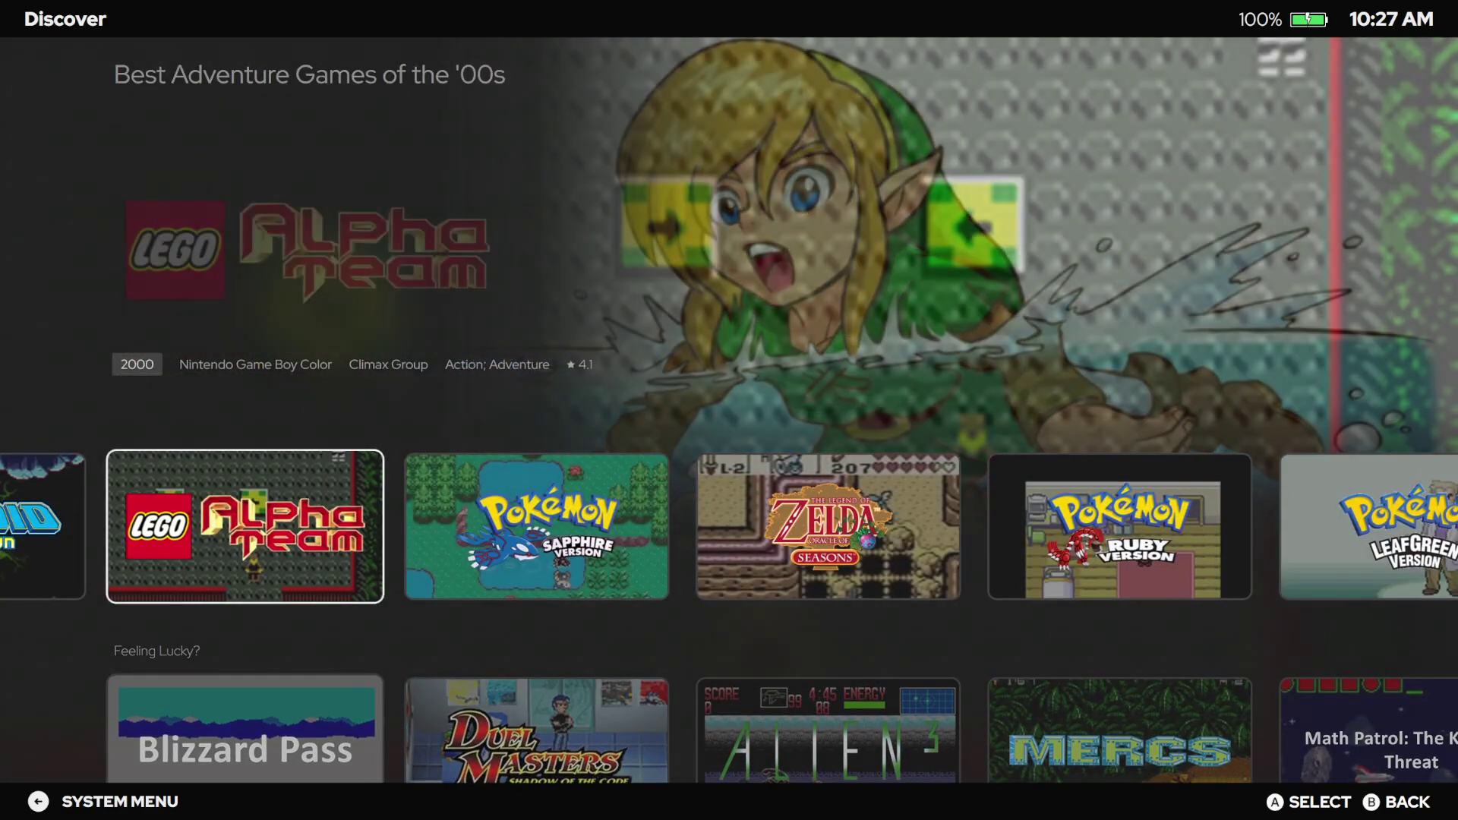
key("Right")
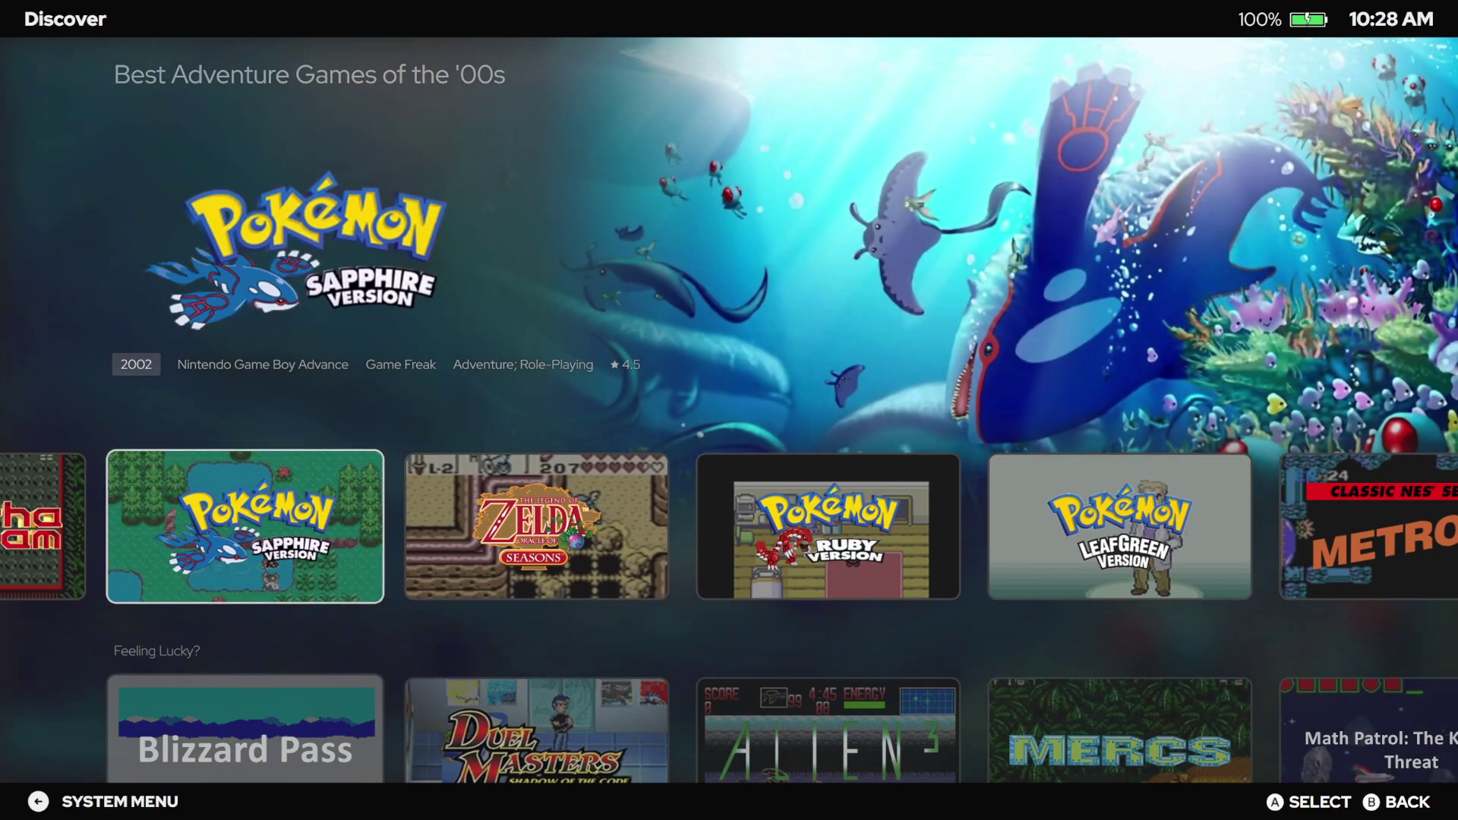
key("Right")
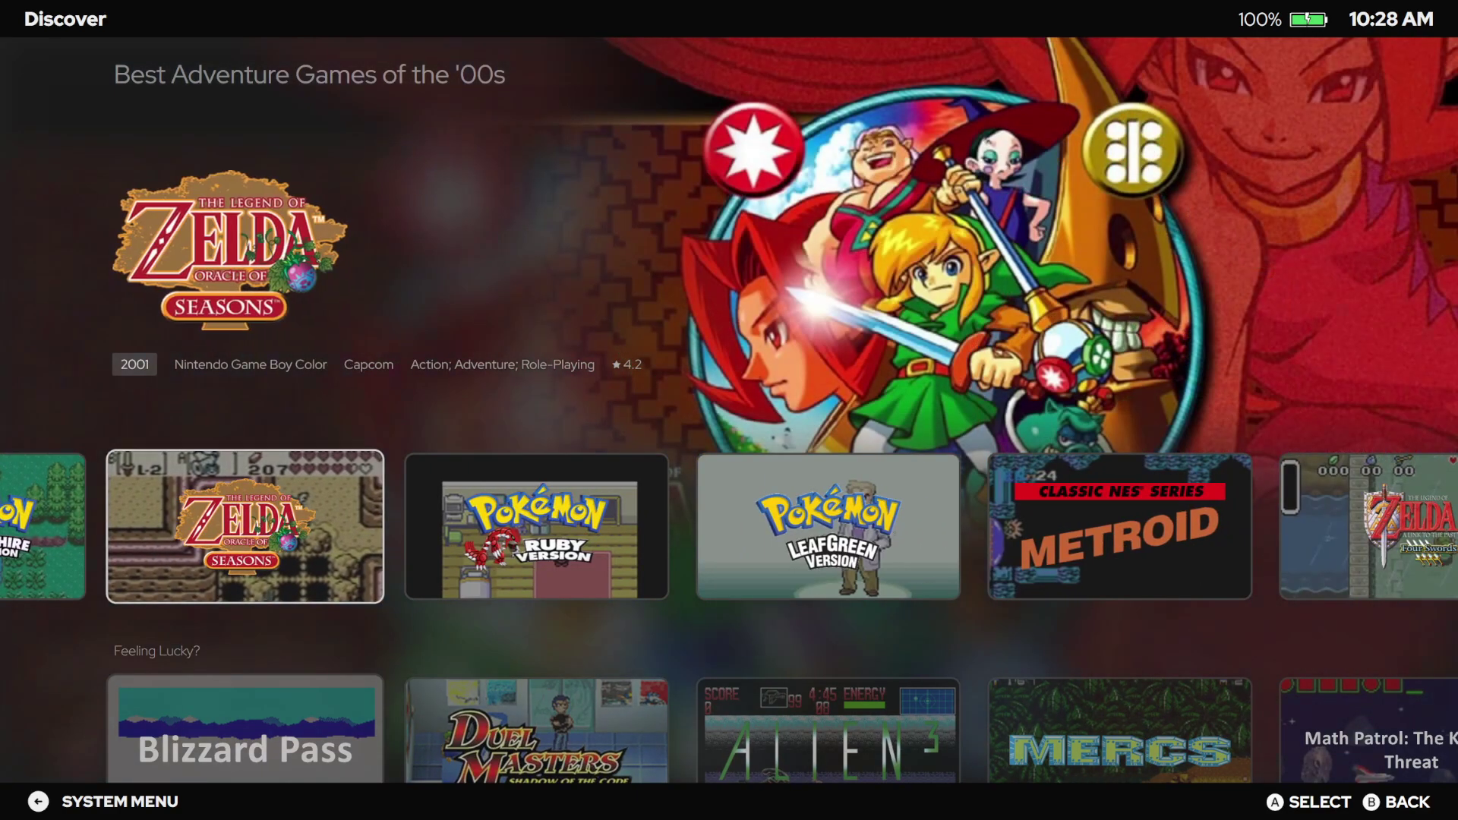
key("Right")
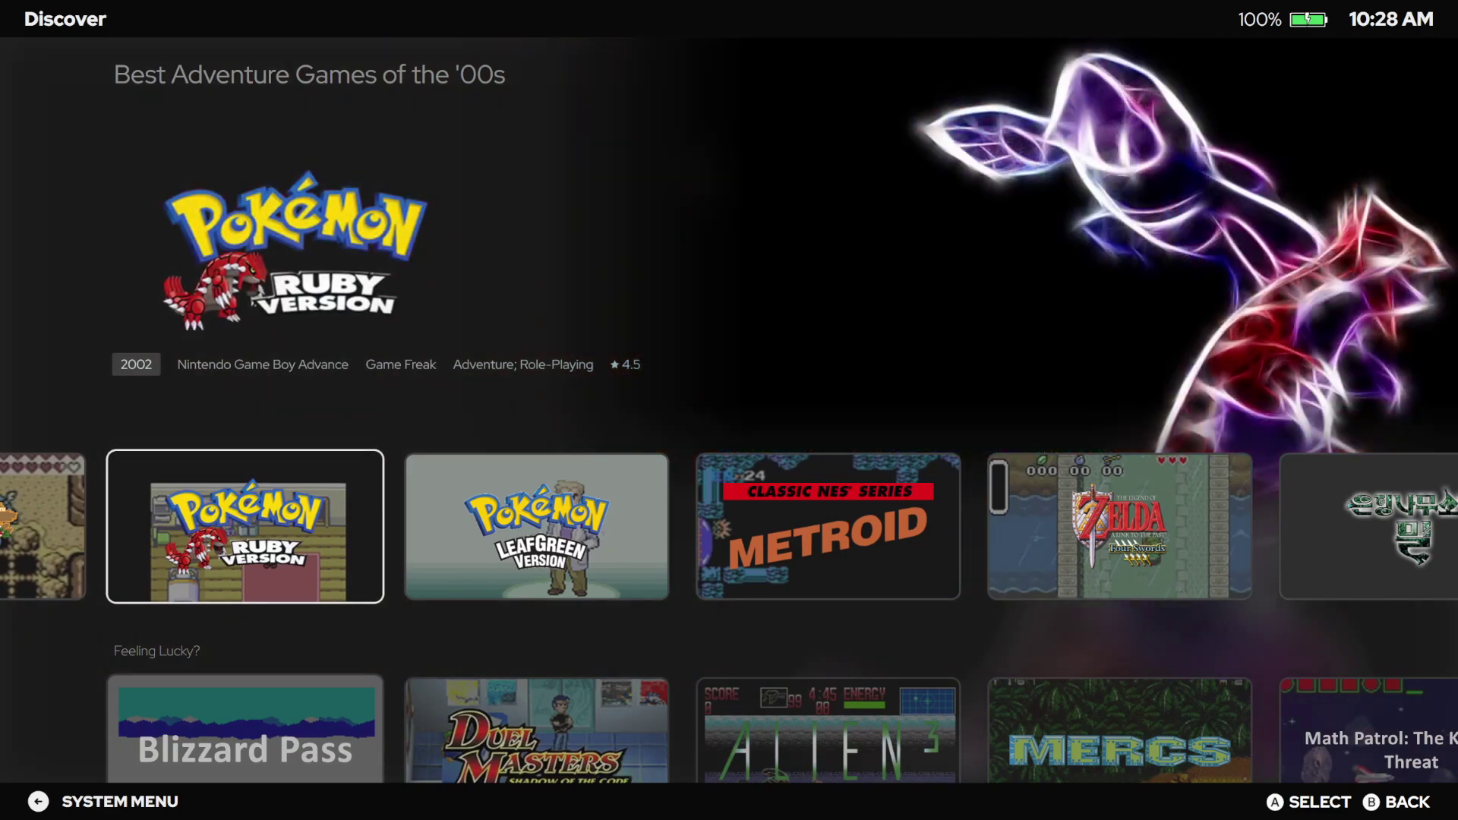
Peek at Duel Masters in the Feeling Lucky? row, then return to Metroid in the adventure row.
key("Down")
key("Right")
key("Up")
key("Right")
key("Right")
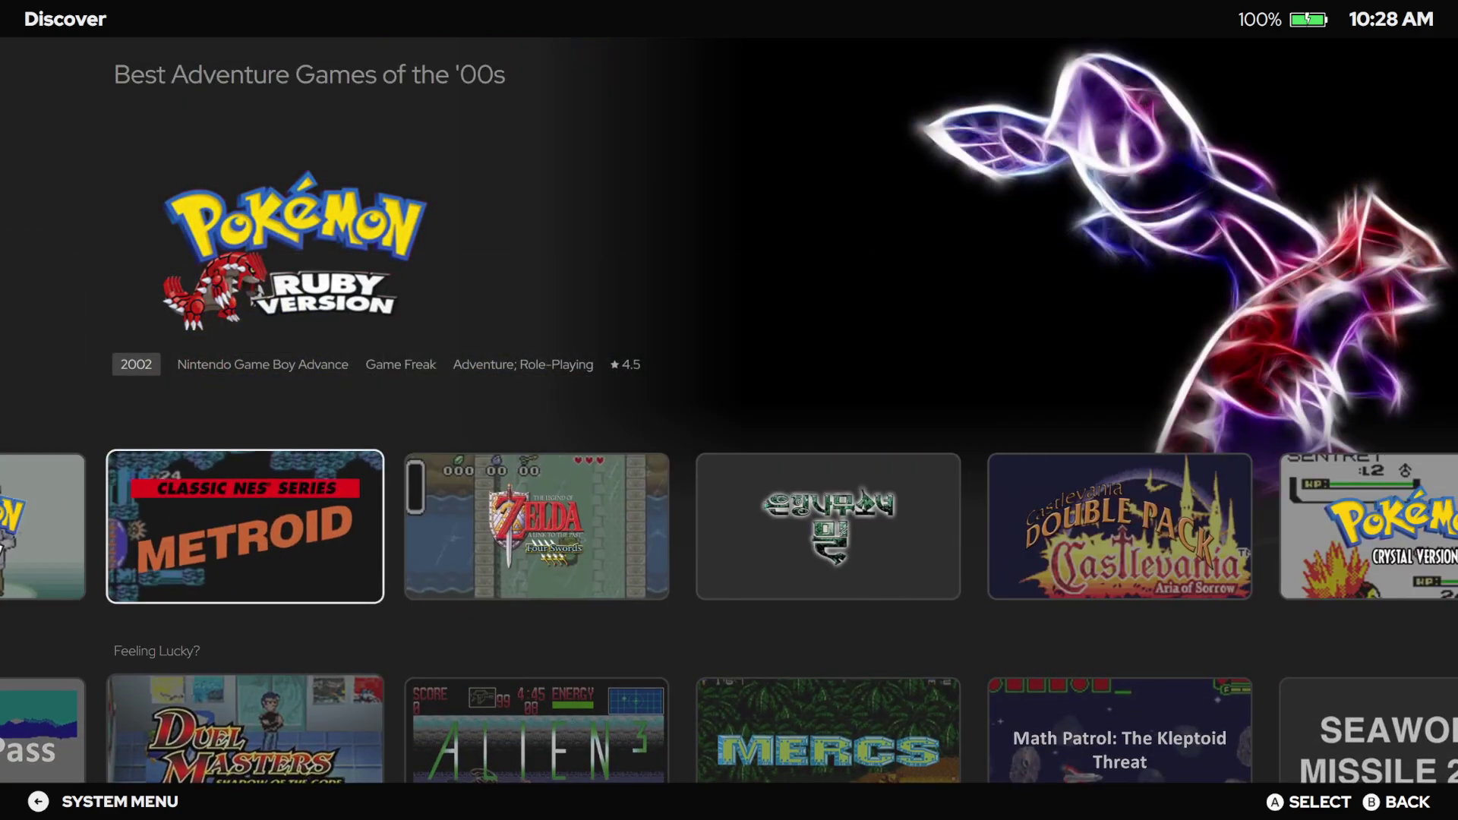